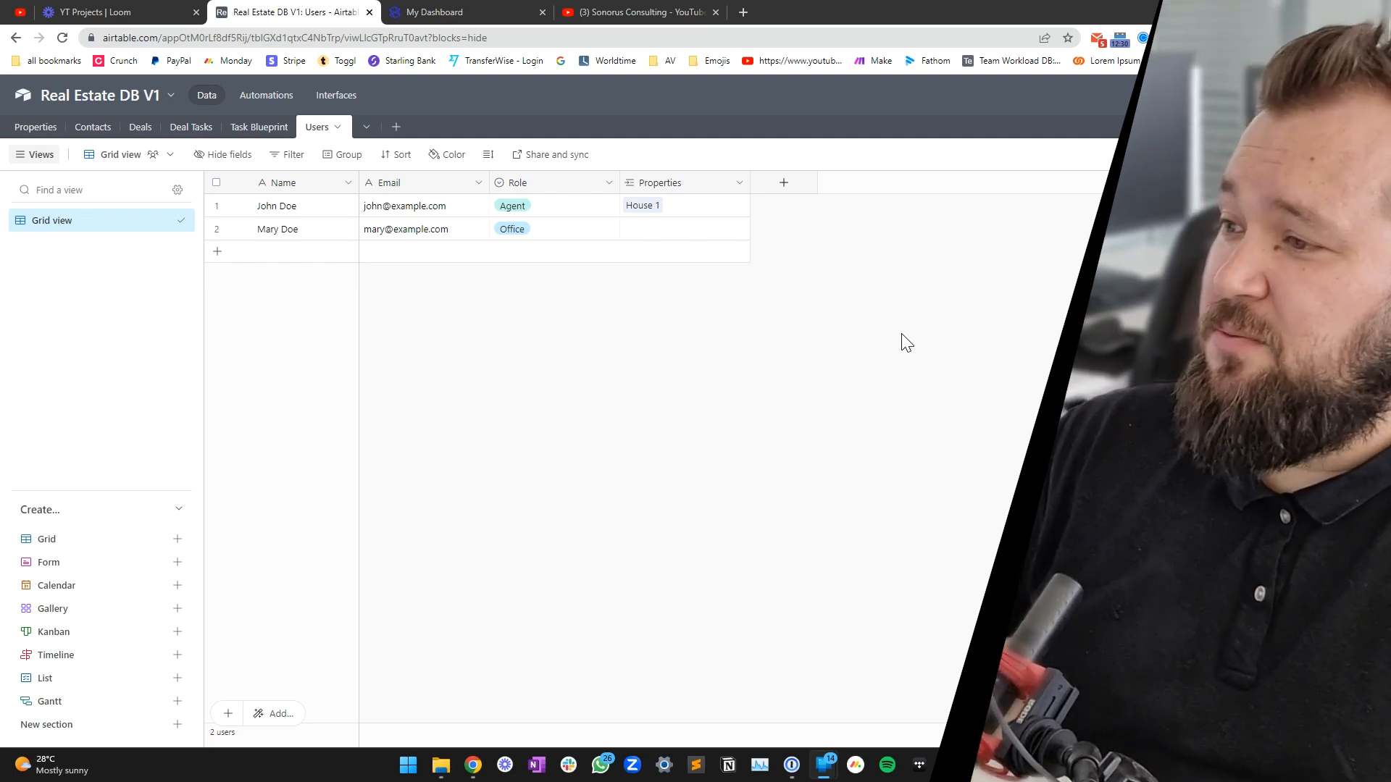
Step: Add a single line text field named Training Video Embed after Role in the Airtable Users table and widen its column
{"action": "left_click", "coordinate": [433, 13]}
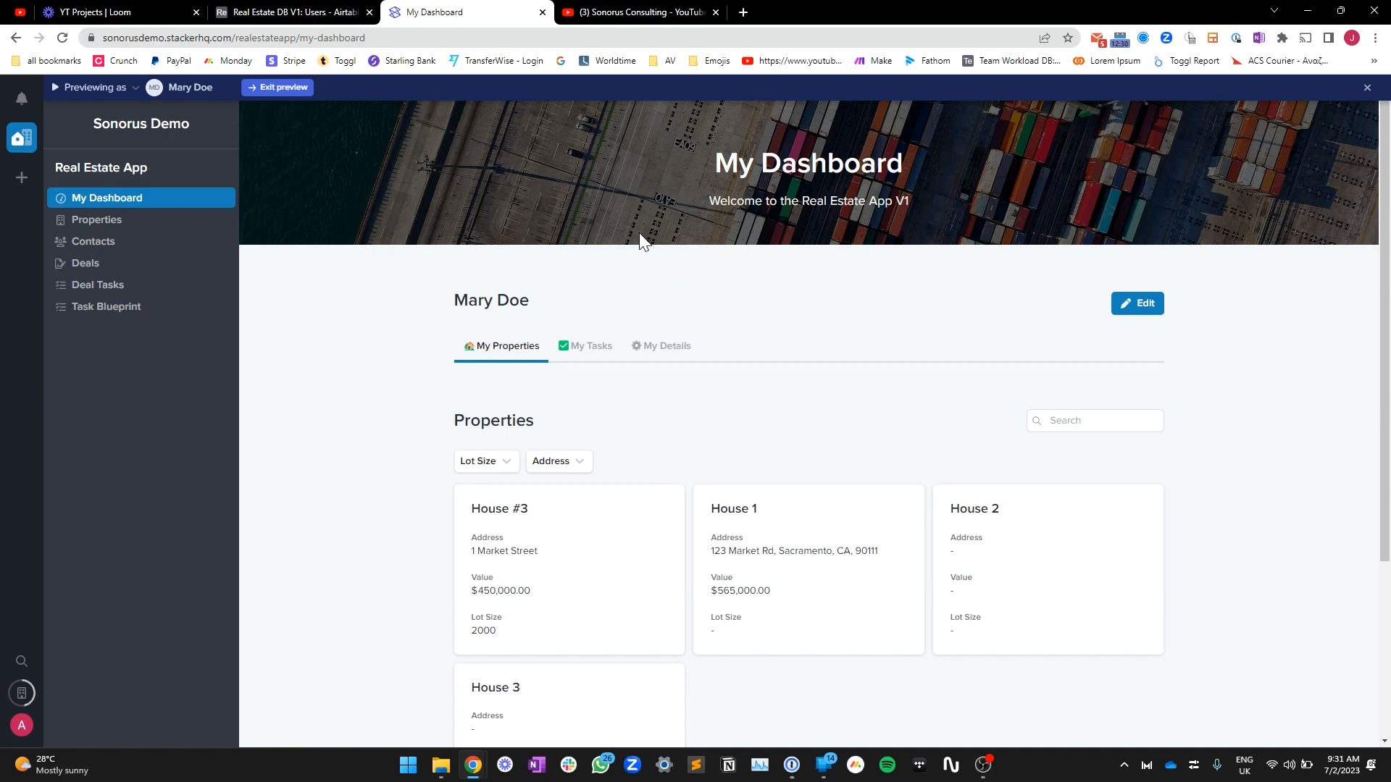
{"action": "left_click", "coordinate": [290, 12]}
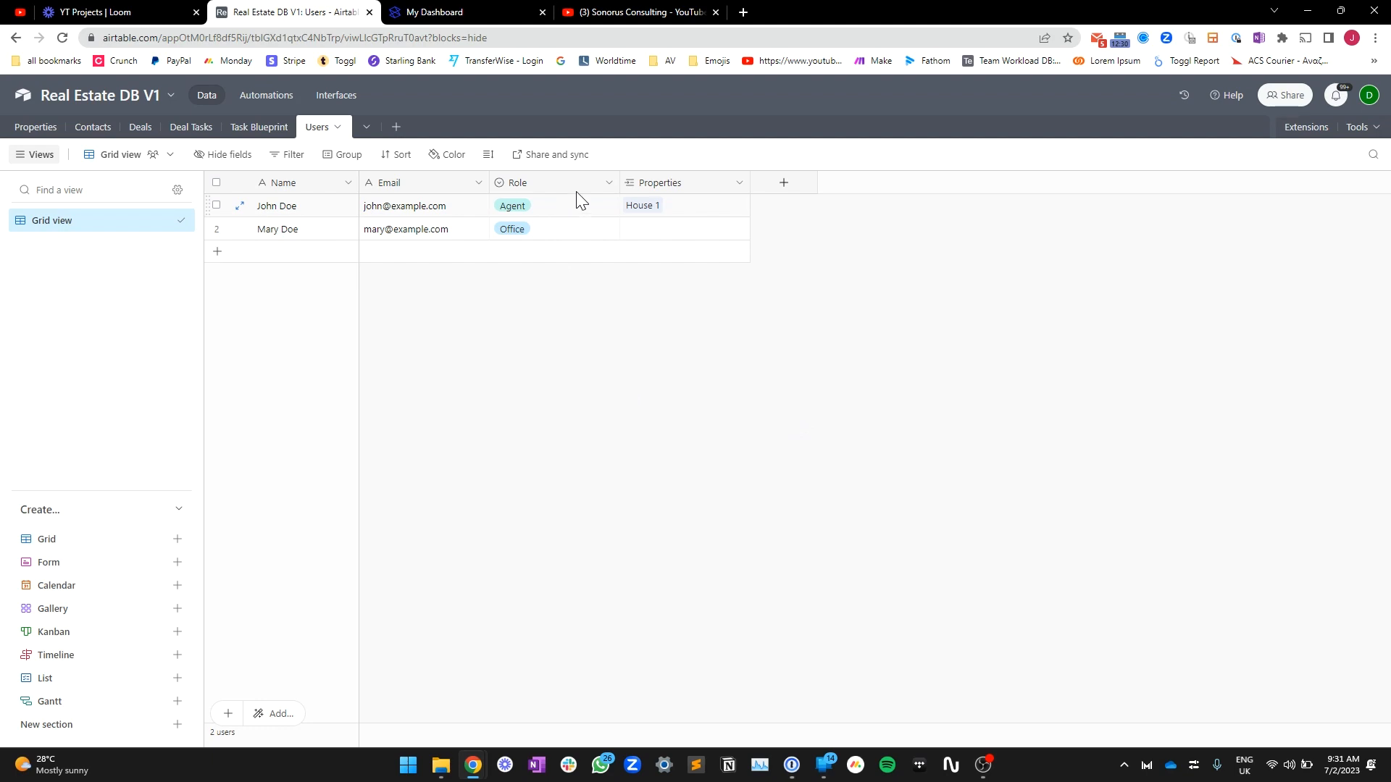
{"action": "left_click", "coordinate": [606, 186]}
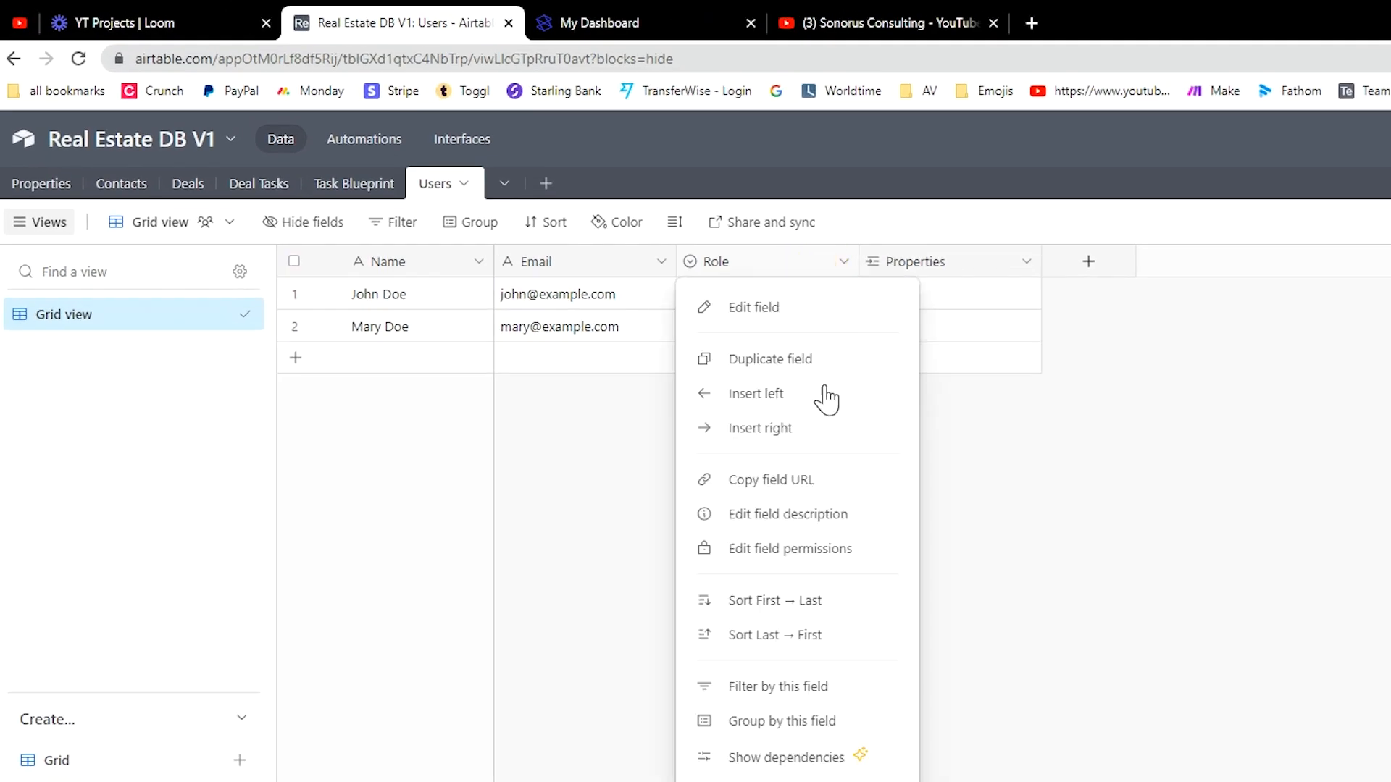
{"action": "left_click", "coordinate": [809, 437]}
{"action": "type", "text": "Training Video Embed"}
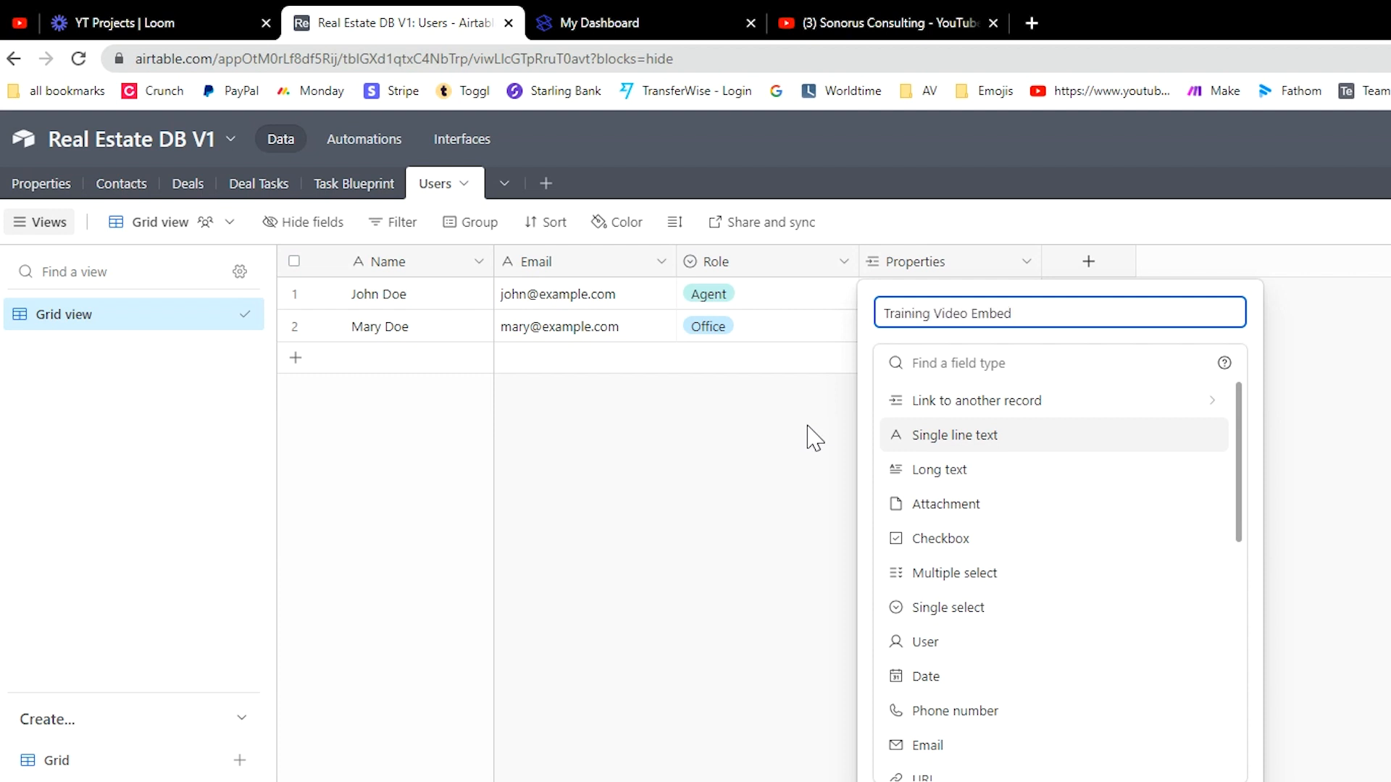
{"action": "key", "text": "Return"}
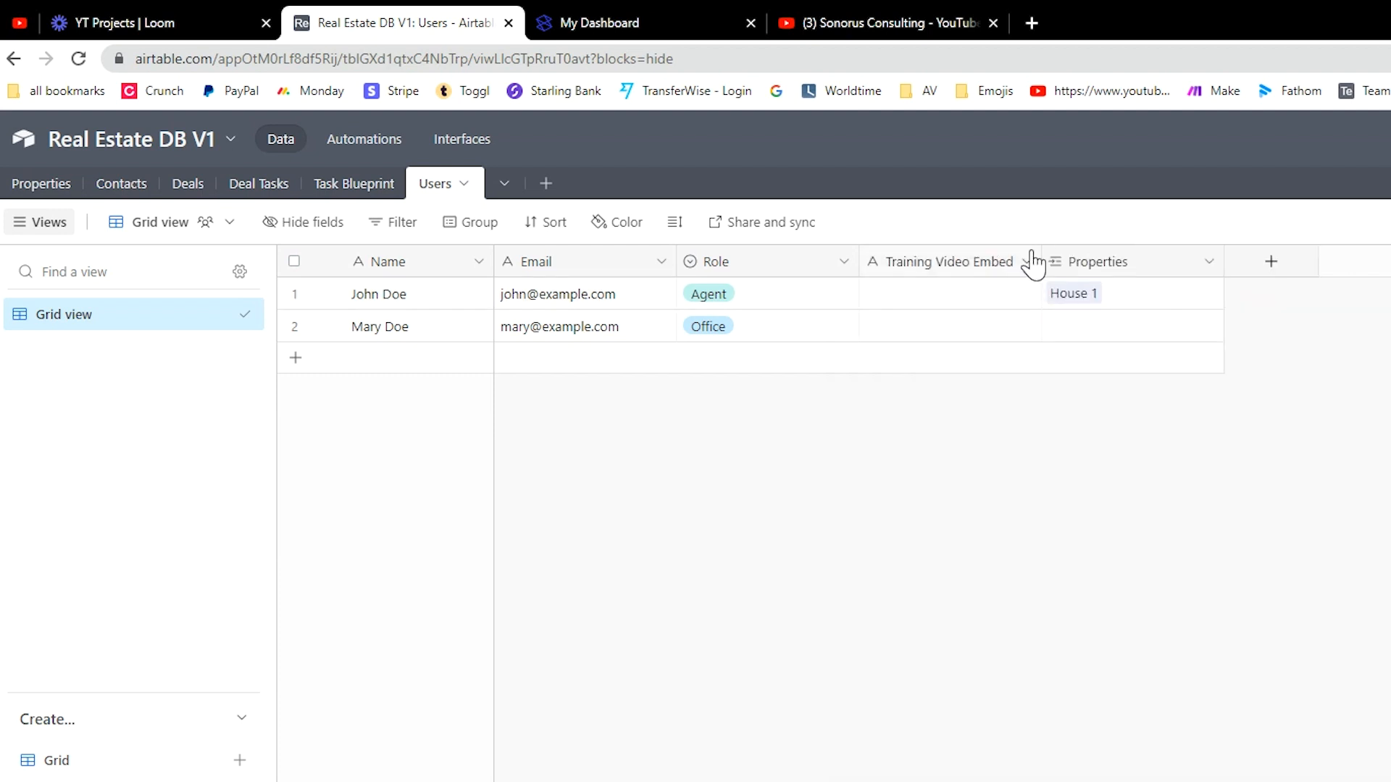
{"action": "left_click_drag", "start_coordinate": [1042, 261], "coordinate": [1077, 244]}
Step: Add a checkbox field named "Completed Training?" after Training Video Embed and narrow the Role column
{"action": "right_click", "coordinate": [968, 258]}
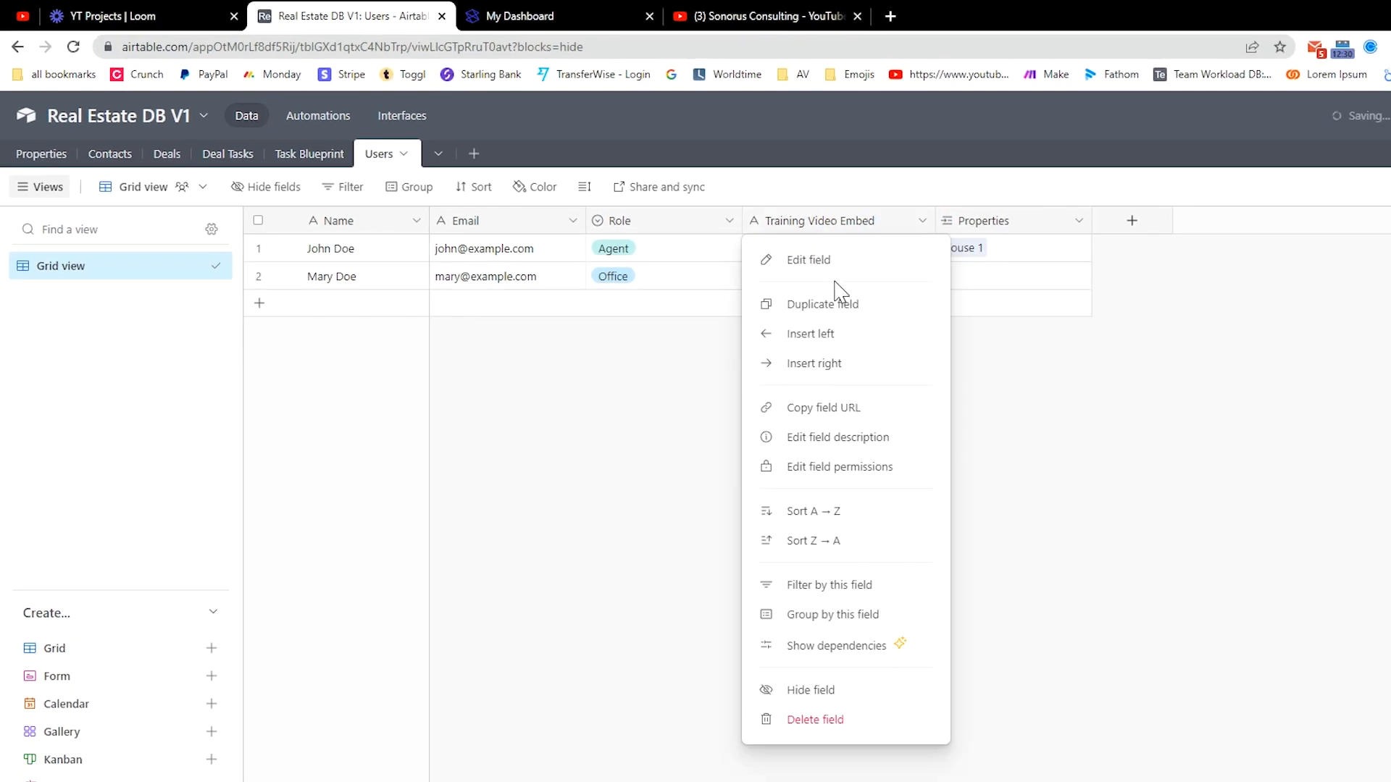
{"action": "left_click", "coordinate": [838, 371]}
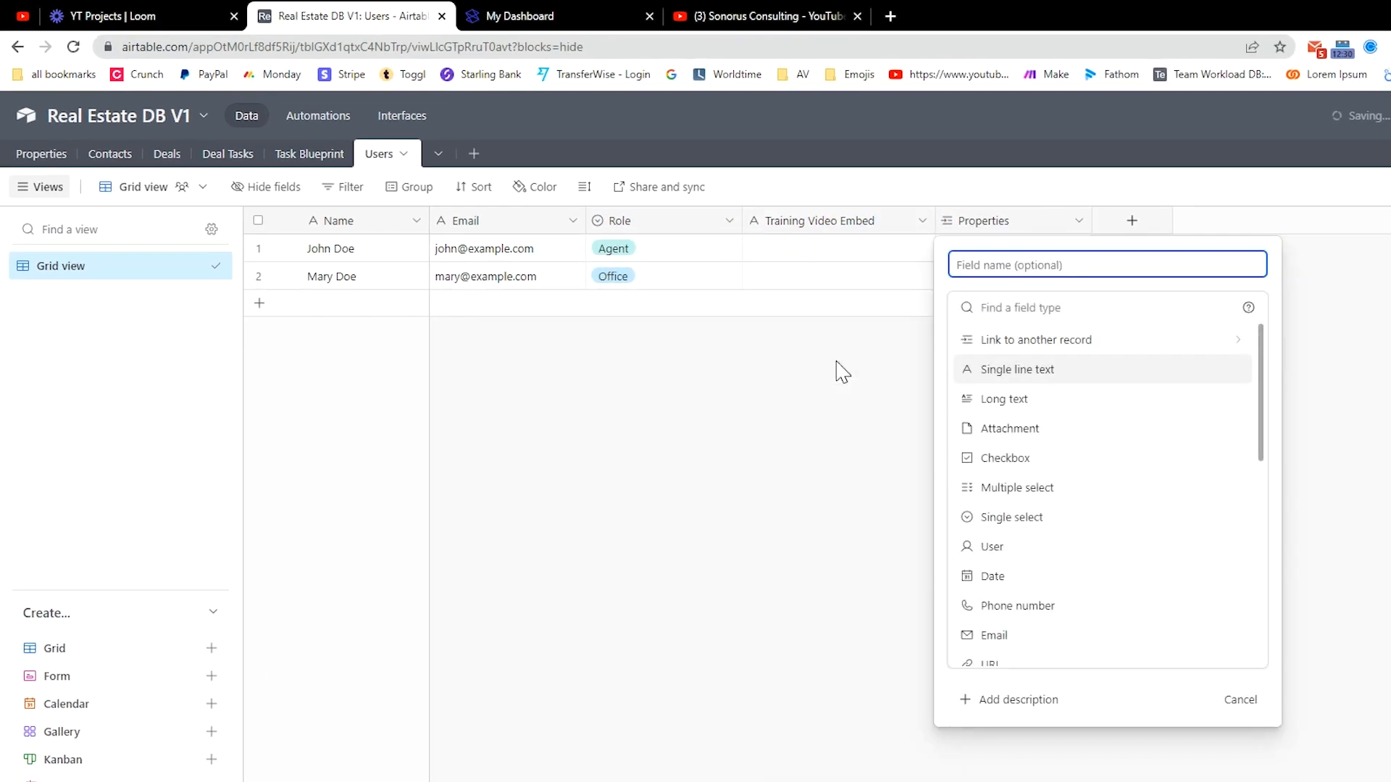
{"action": "type", "text": "C"}
{"action": "left_click", "coordinate": [1025, 303]}
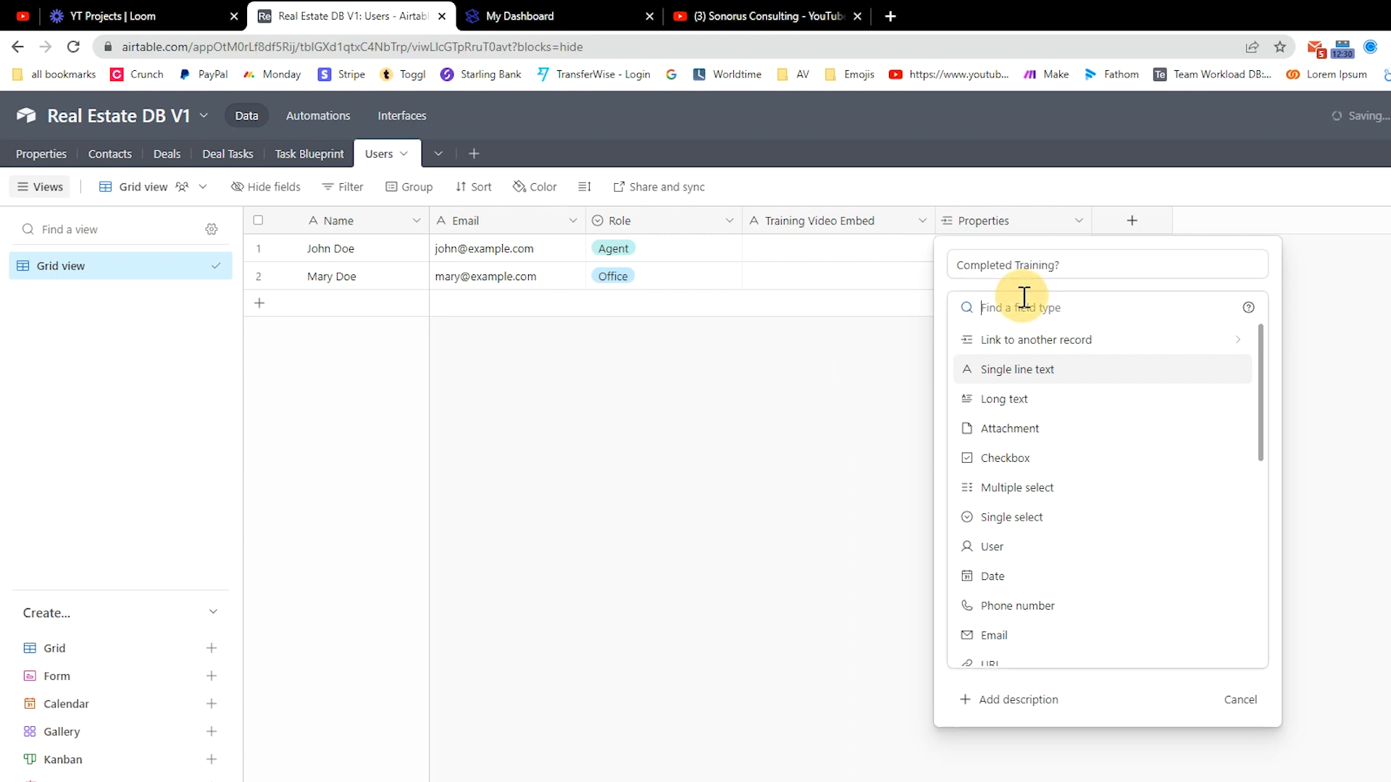
{"action": "type", "text": "check"}
{"action": "key", "text": "Return"}
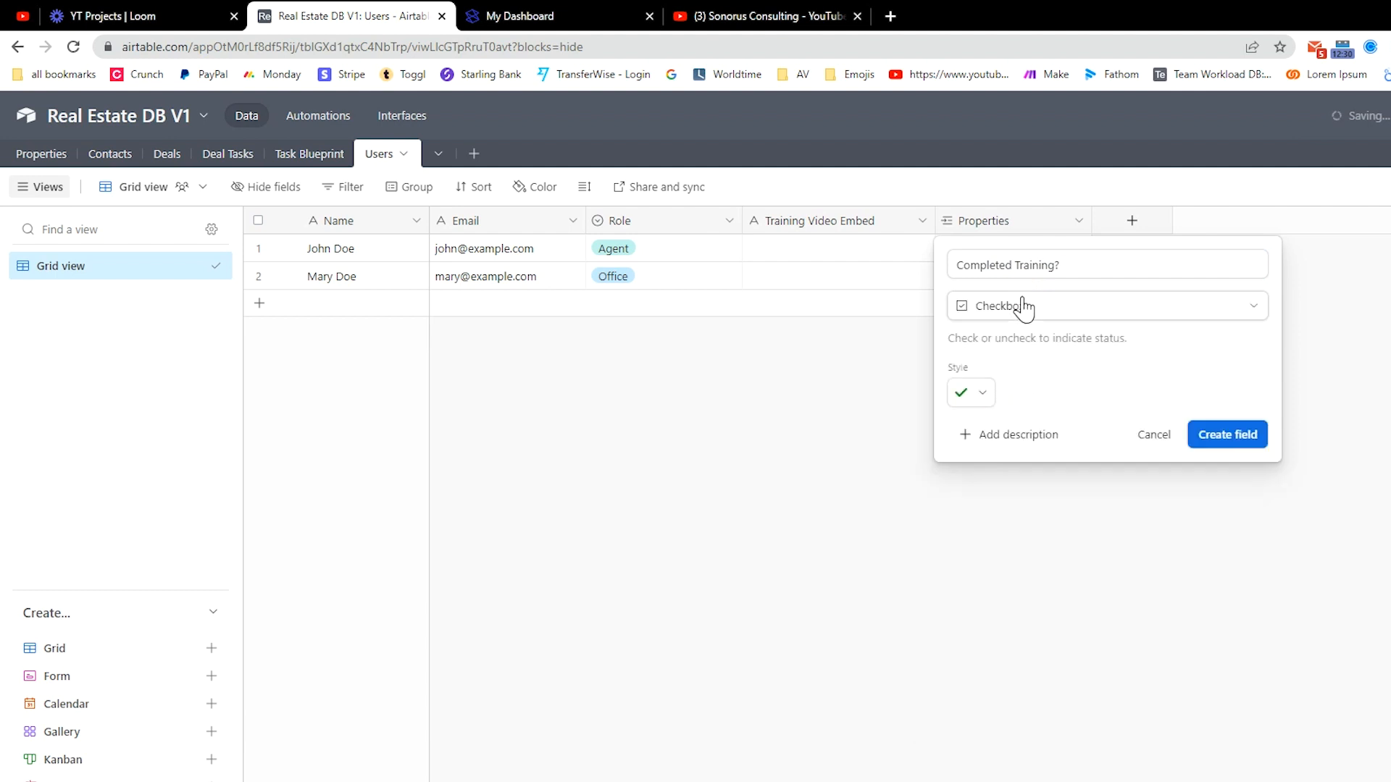
{"action": "key", "text": "Return"}
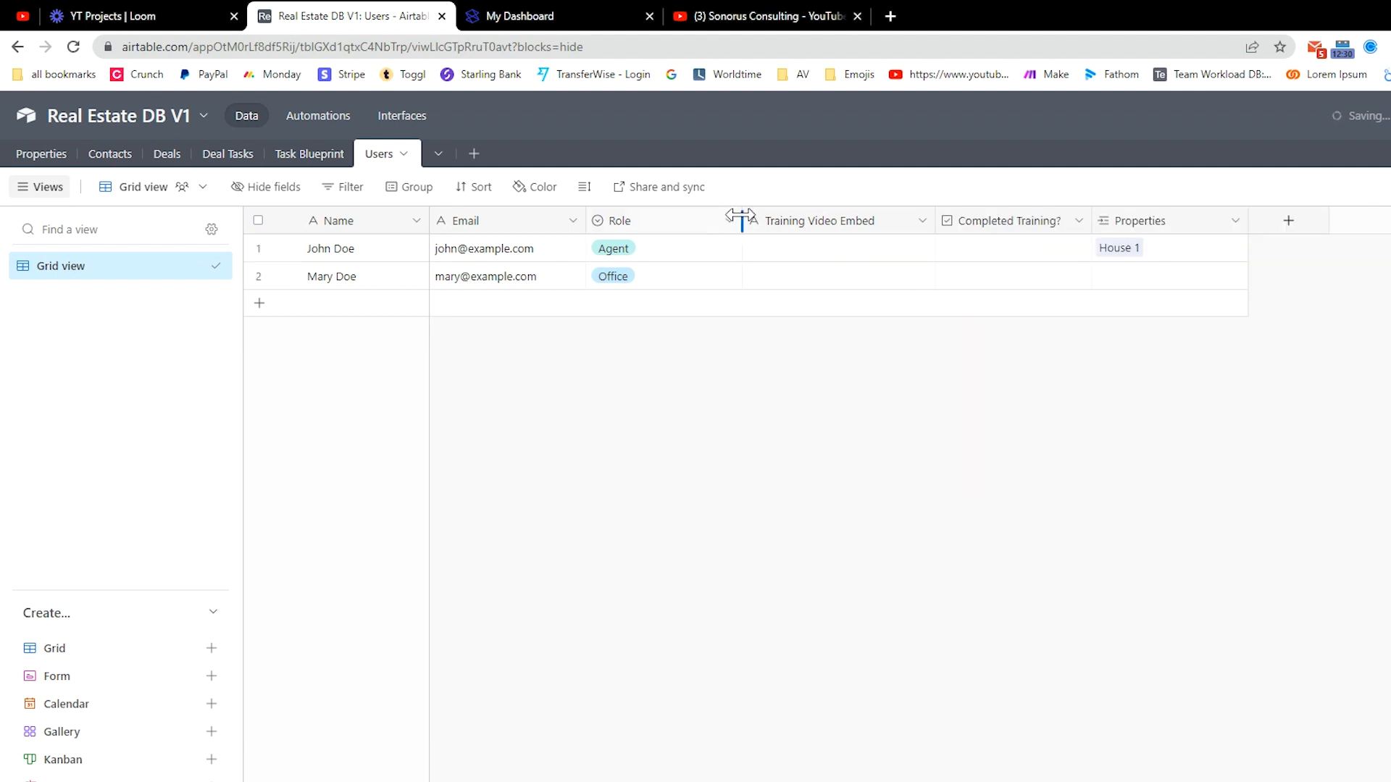
{"action": "left_click_drag", "start_coordinate": [741, 220], "coordinate": [702, 221]}
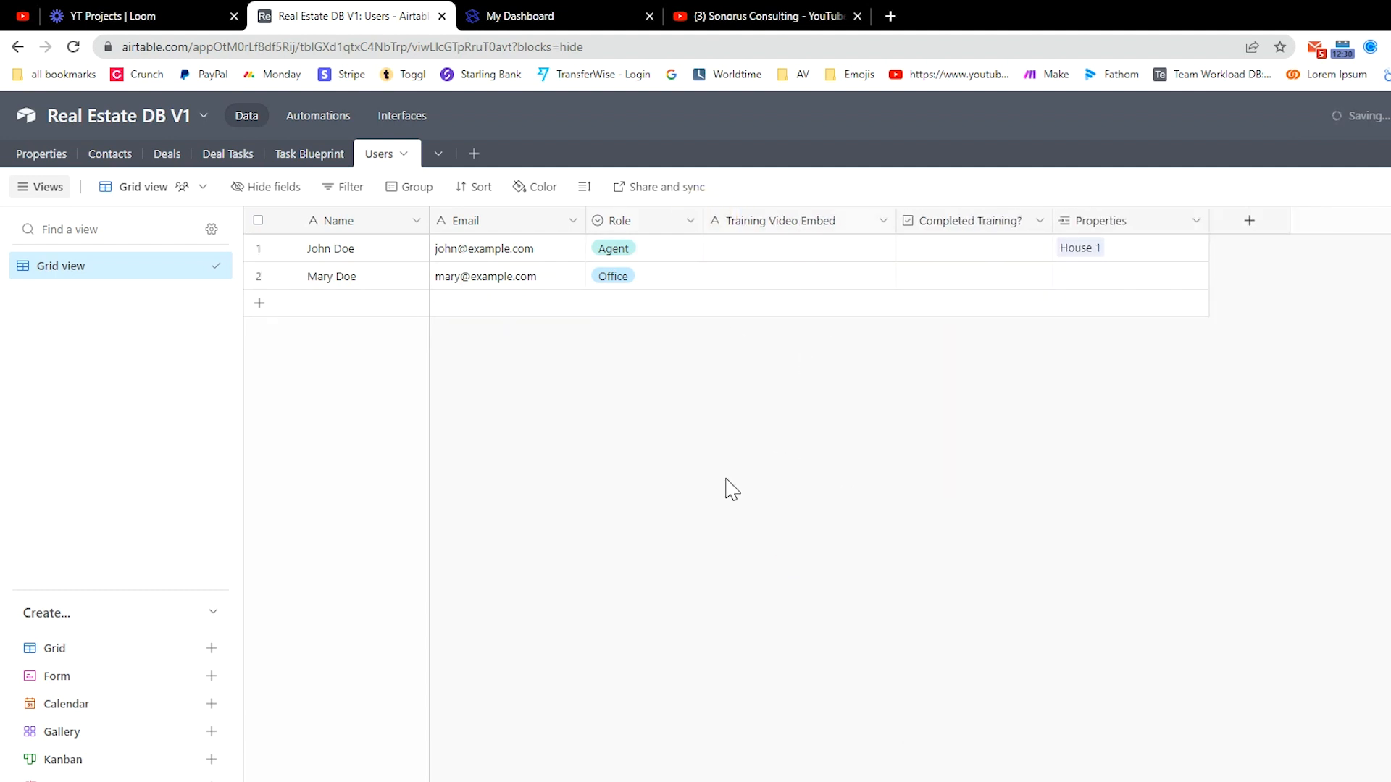
Step: Switch to YouTube, open the "Setting up a Client Portal for Real Estate" video in its own browser tab and pause it
{"action": "left_click", "coordinate": [734, 14]}
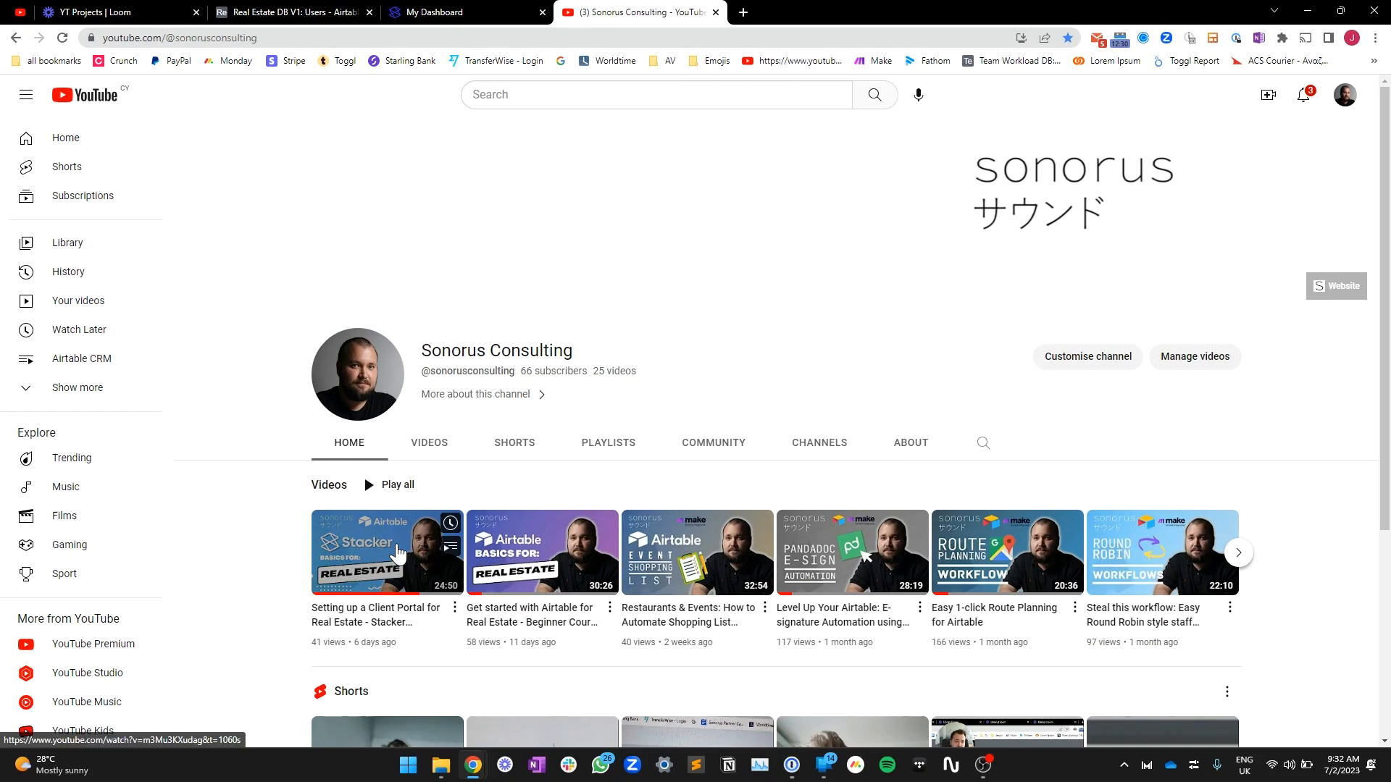
{"action": "middle_click", "coordinate": [397, 552]}
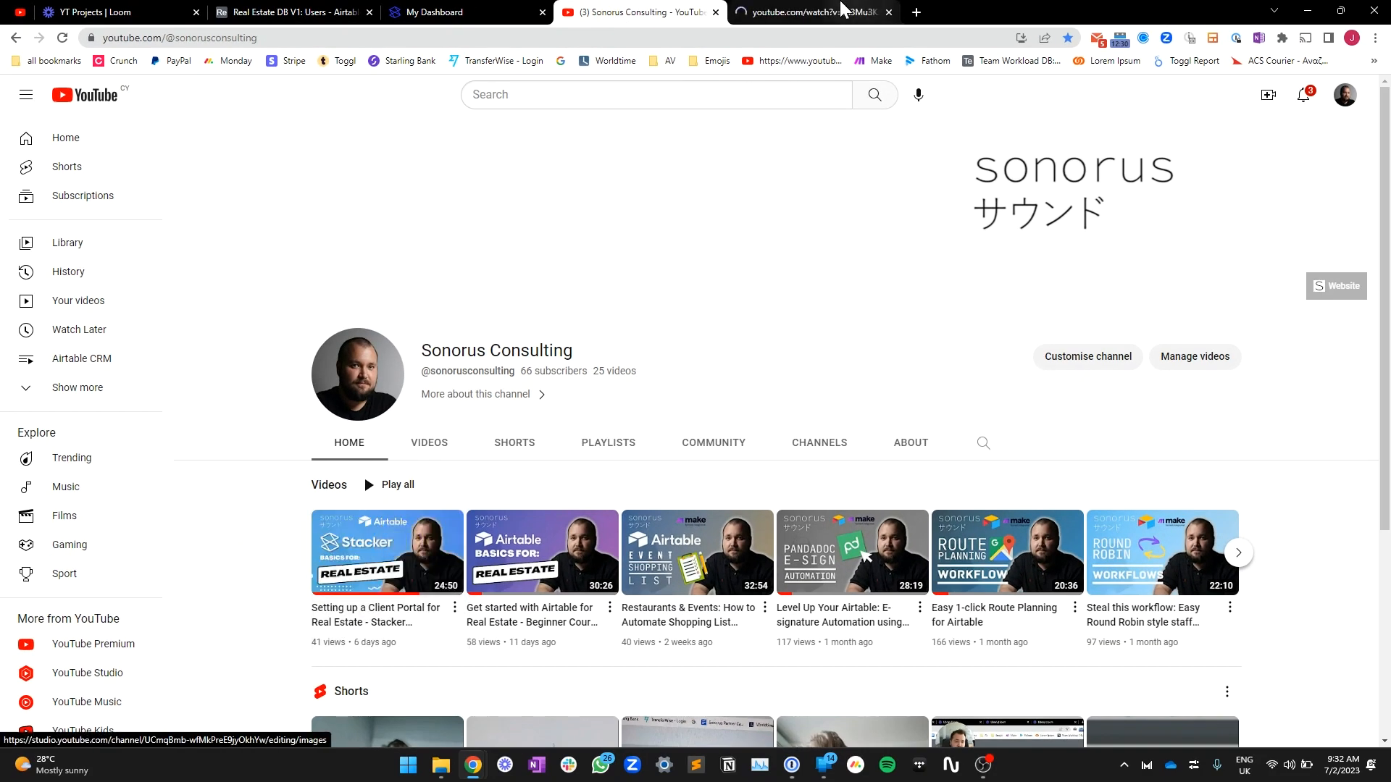
{"action": "left_click", "coordinate": [845, 10]}
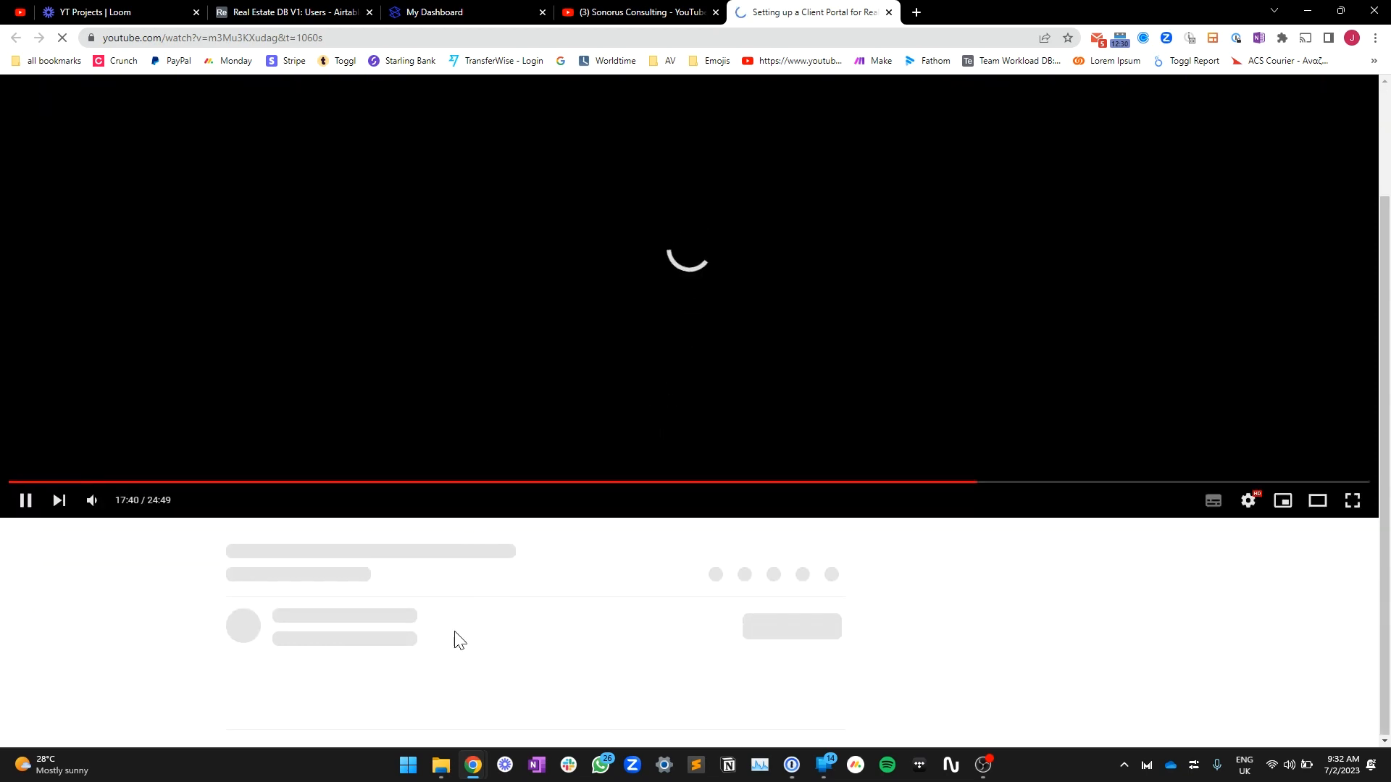
{"action": "left_click", "coordinate": [24, 610]}
{"action": "scroll", "coordinate": [775, 589], "scroll_direction": "down", "scroll_amount": 2}
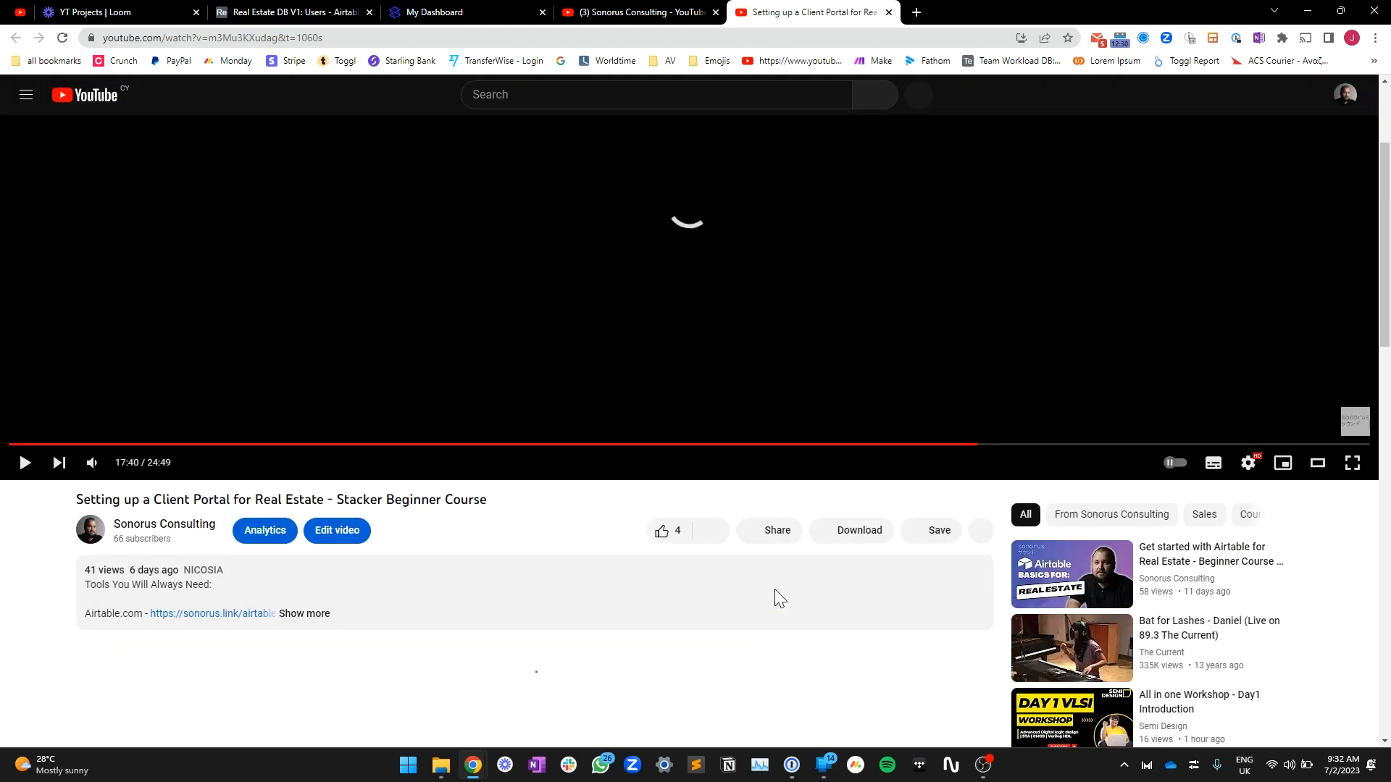
Step: Copy the iframe embed code from the video's sharing options
{"action": "left_click", "coordinate": [777, 537]}
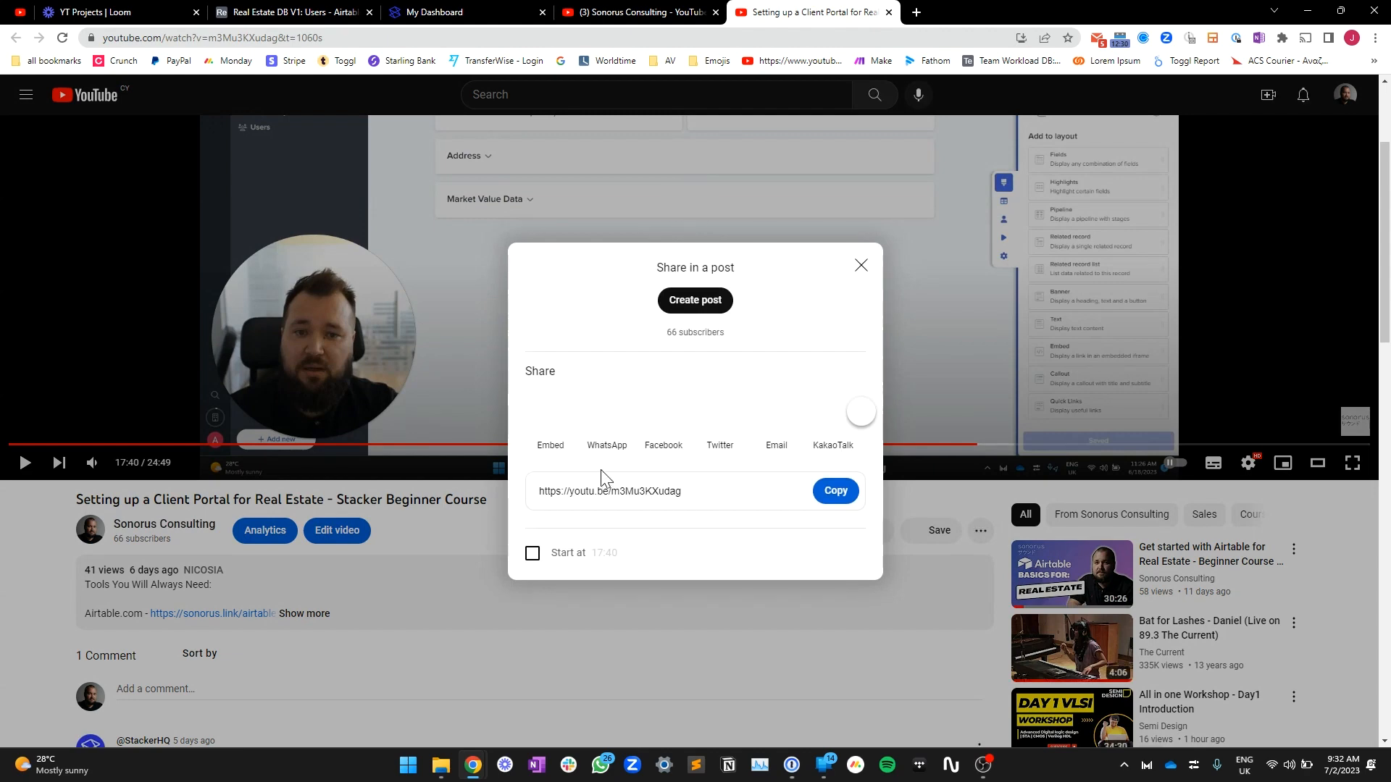
{"action": "left_click", "coordinate": [559, 455]}
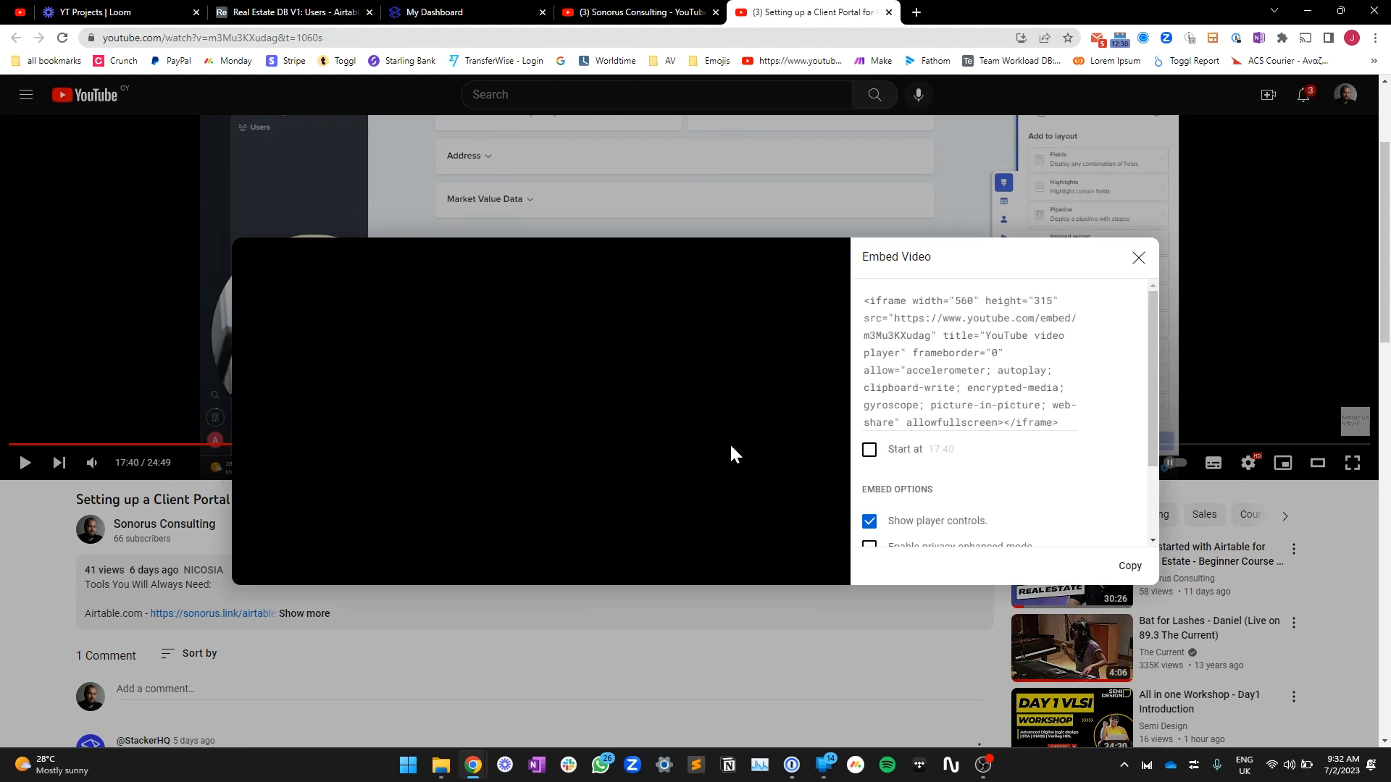
{"action": "left_click", "coordinate": [990, 353]}
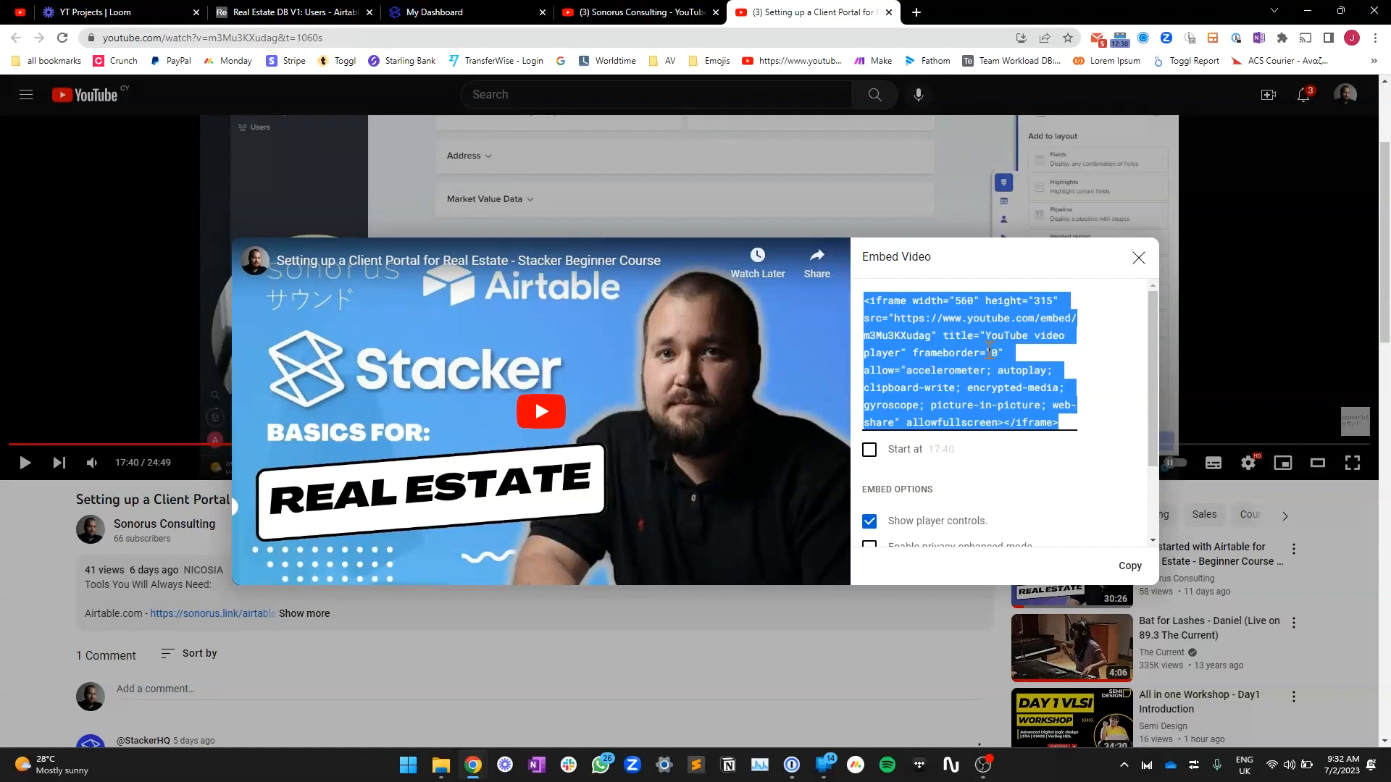
{"action": "left_click", "coordinate": [950, 318]}
{"action": "left_click_drag", "start_coordinate": [894, 318], "coordinate": [932, 334]}
{"action": "left_click", "coordinate": [931, 335]}
{"action": "key", "text": "ctrl+c"}
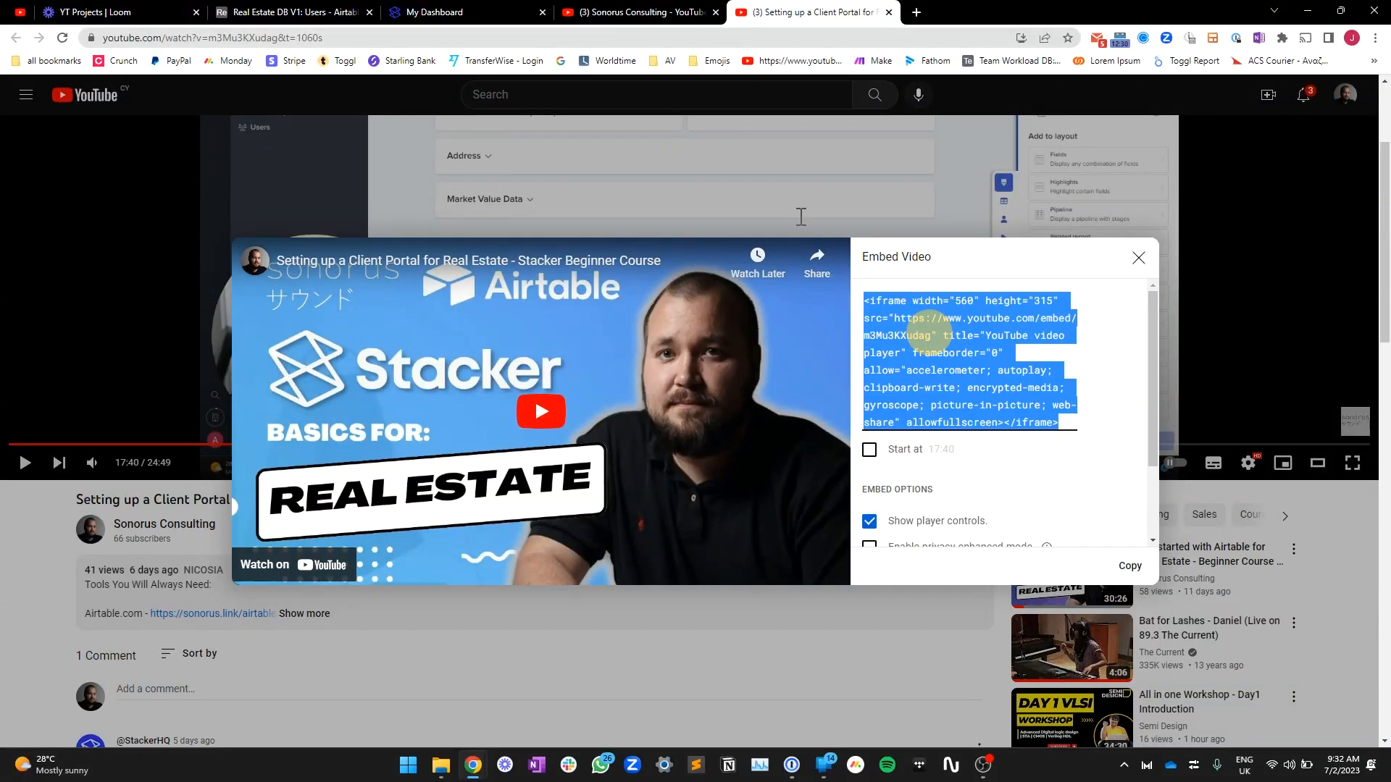
Step: Return to the Airtable Users table and change the Training Video Embed field's type to Formula
{"action": "left_click", "coordinate": [316, 10]}
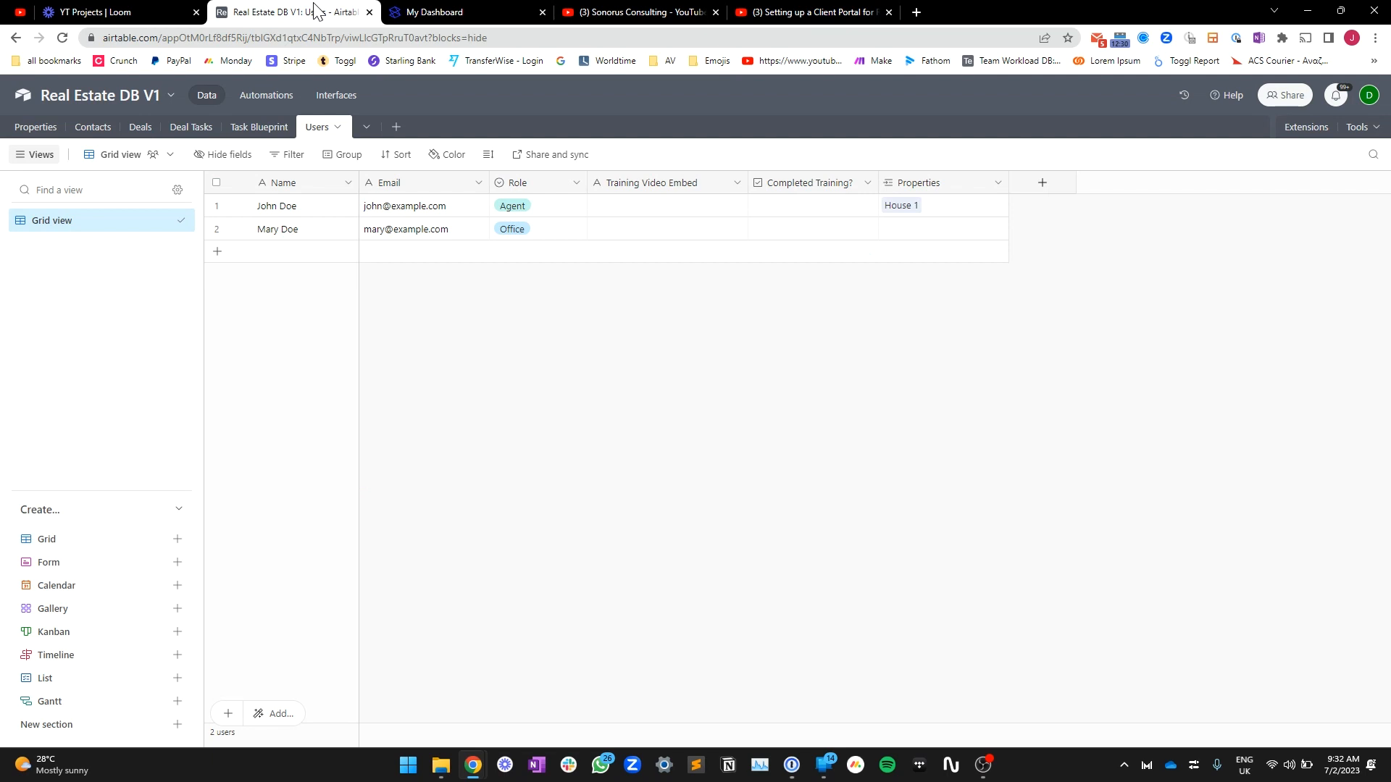
{"action": "double_click", "coordinate": [692, 181]}
{"action": "left_click", "coordinate": [672, 258]}
{"action": "type", "text": "form"}
{"action": "key", "text": "Return"}
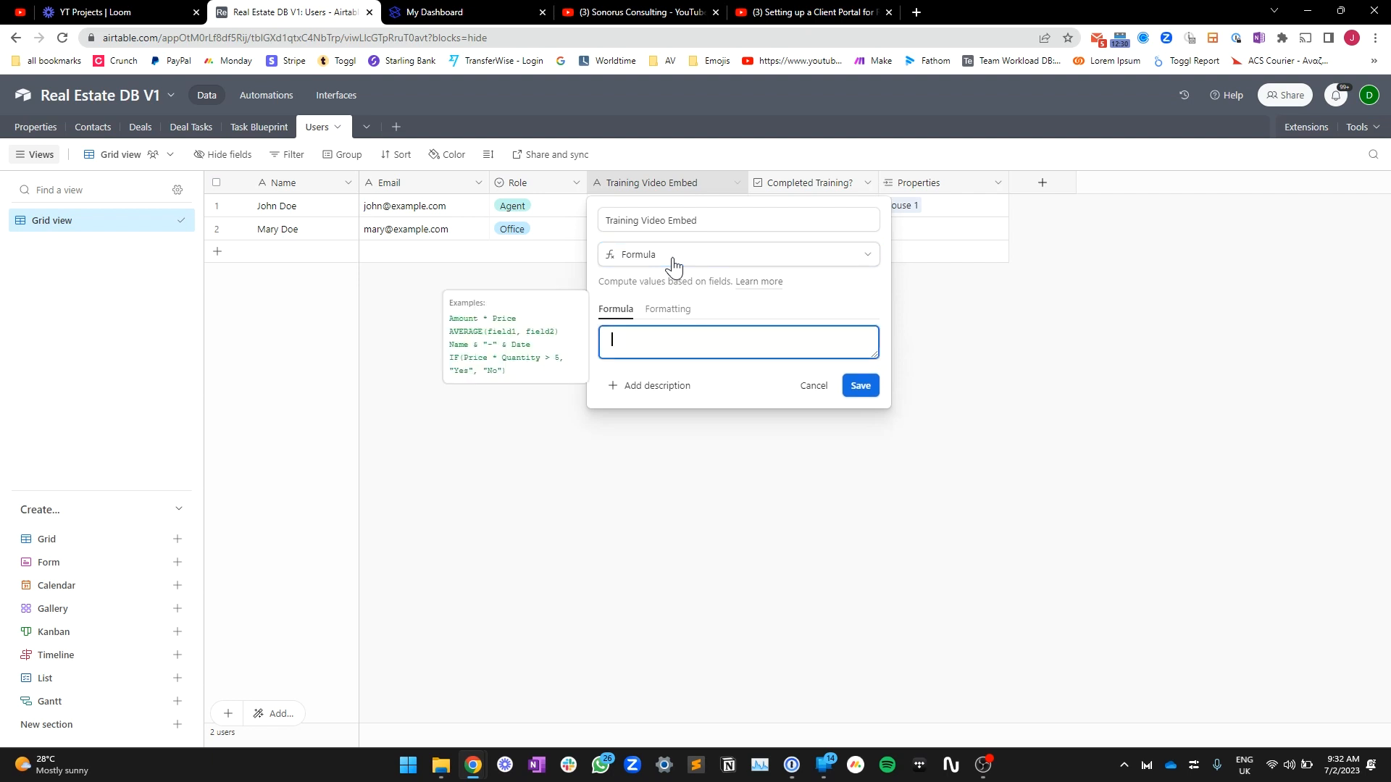
{"action": "type", "text": "con"}
{"action": "key", "text": "Tab"}
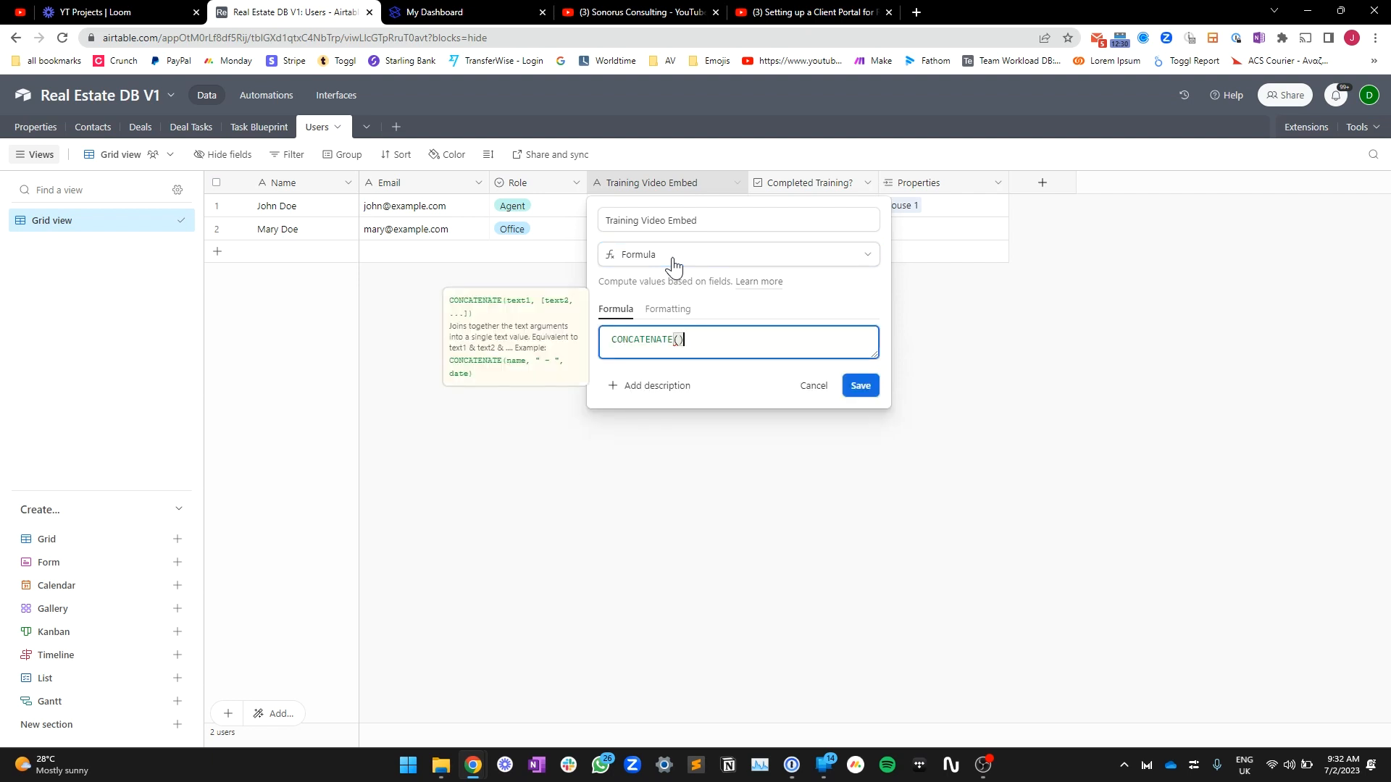
{"action": "type", "text": "\""}
{"action": "key", "text": "ctrl+v"}
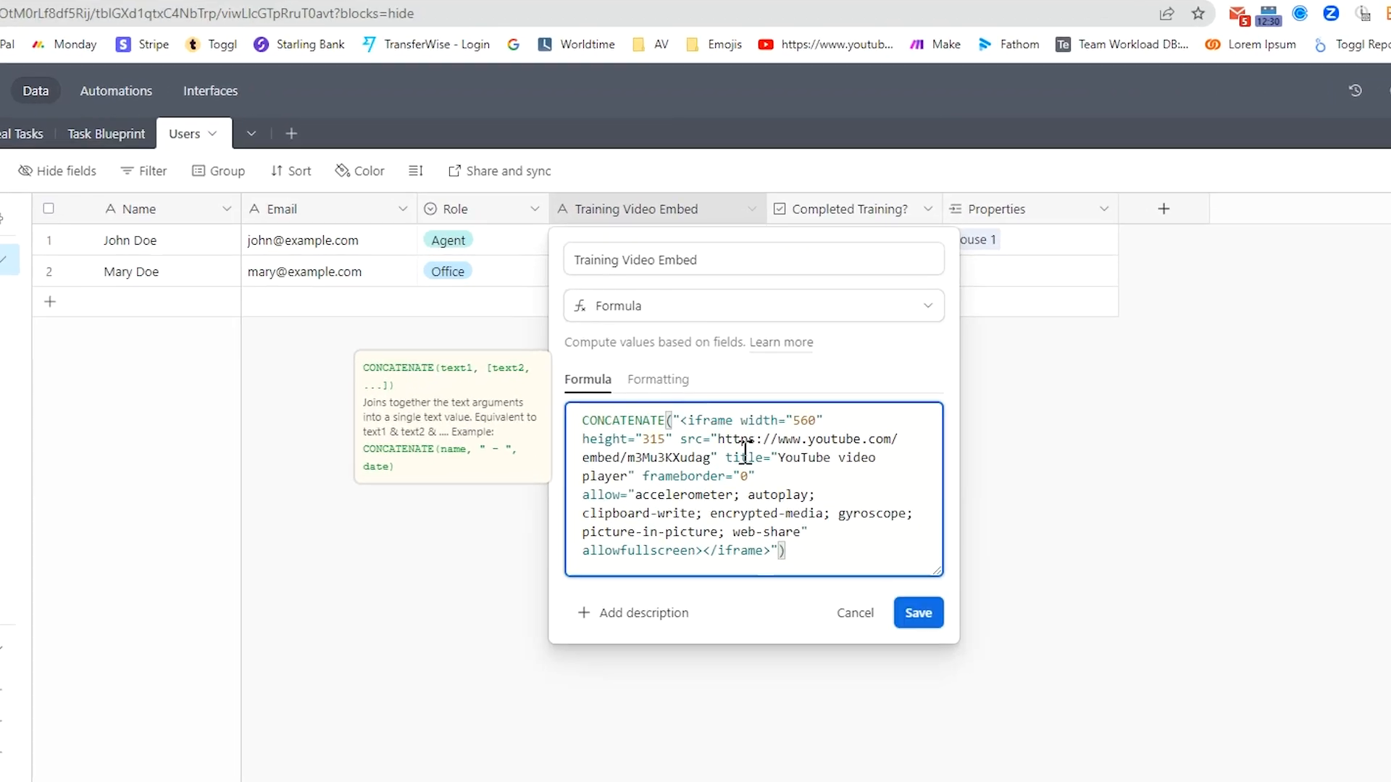
{"action": "left_click_drag", "start_coordinate": [716, 438], "coordinate": [773, 514]}
{"action": "key", "text": "BackSpace"}
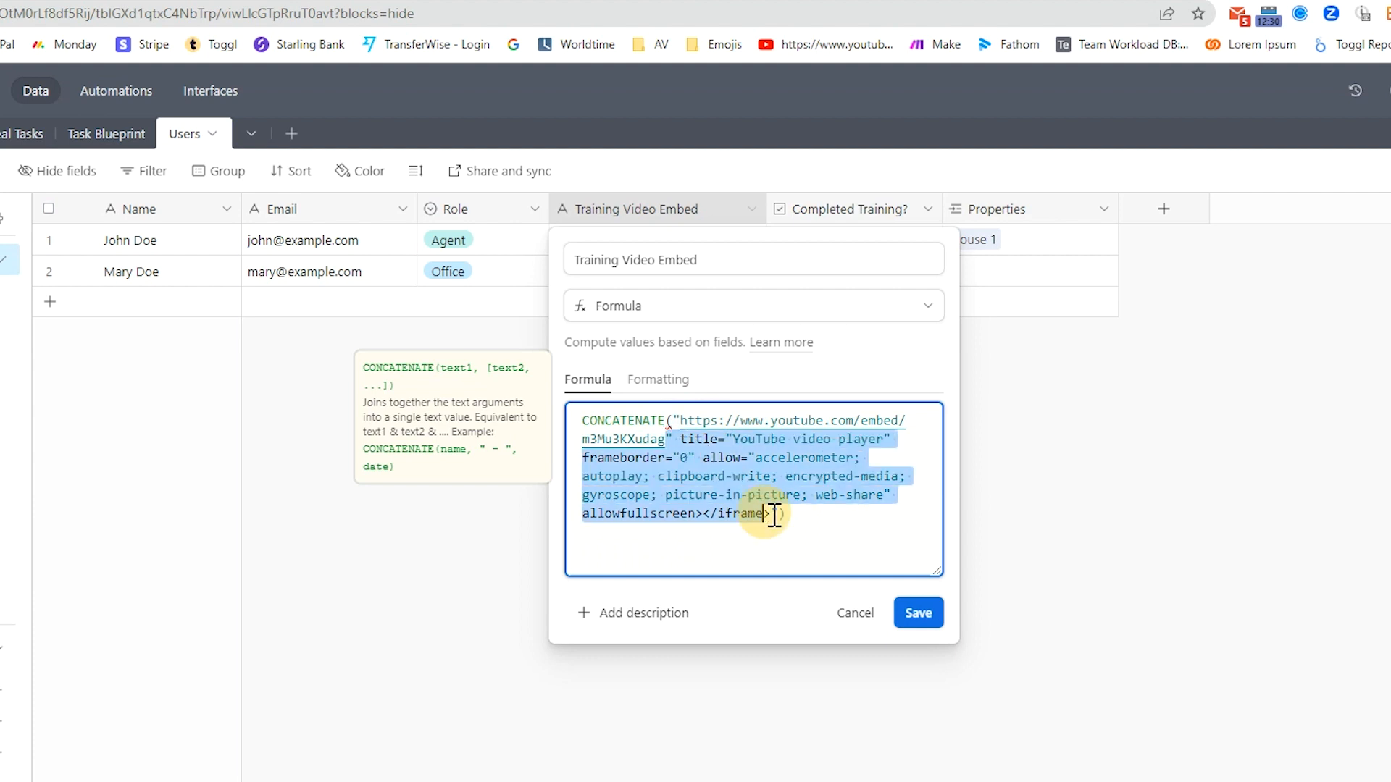
{"action": "key", "text": "BackSpace"}
{"action": "left_click", "coordinate": [915, 613]}
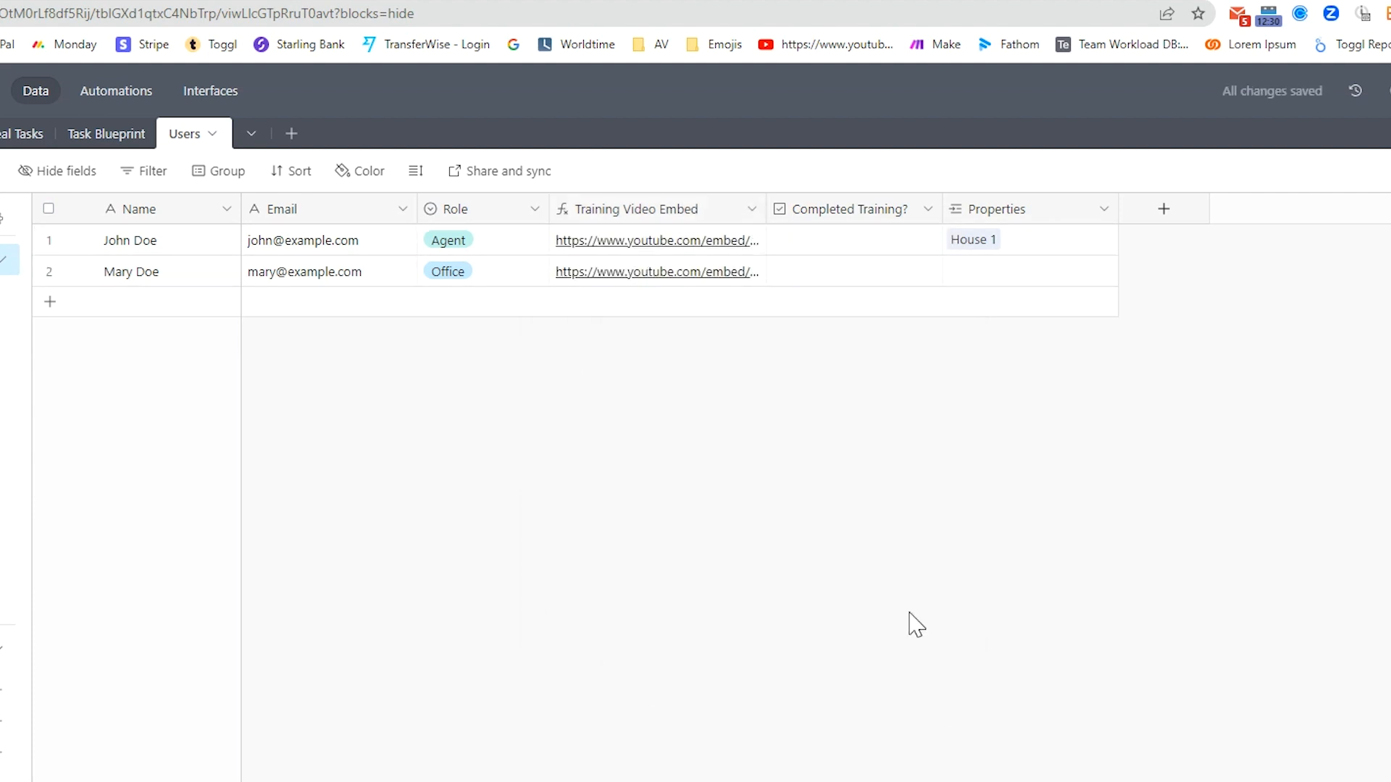
Step: Switch to the Stacker app, leave the user preview and sync the Airtable schema from the Users data table
{"action": "left_click", "coordinate": [455, 15]}
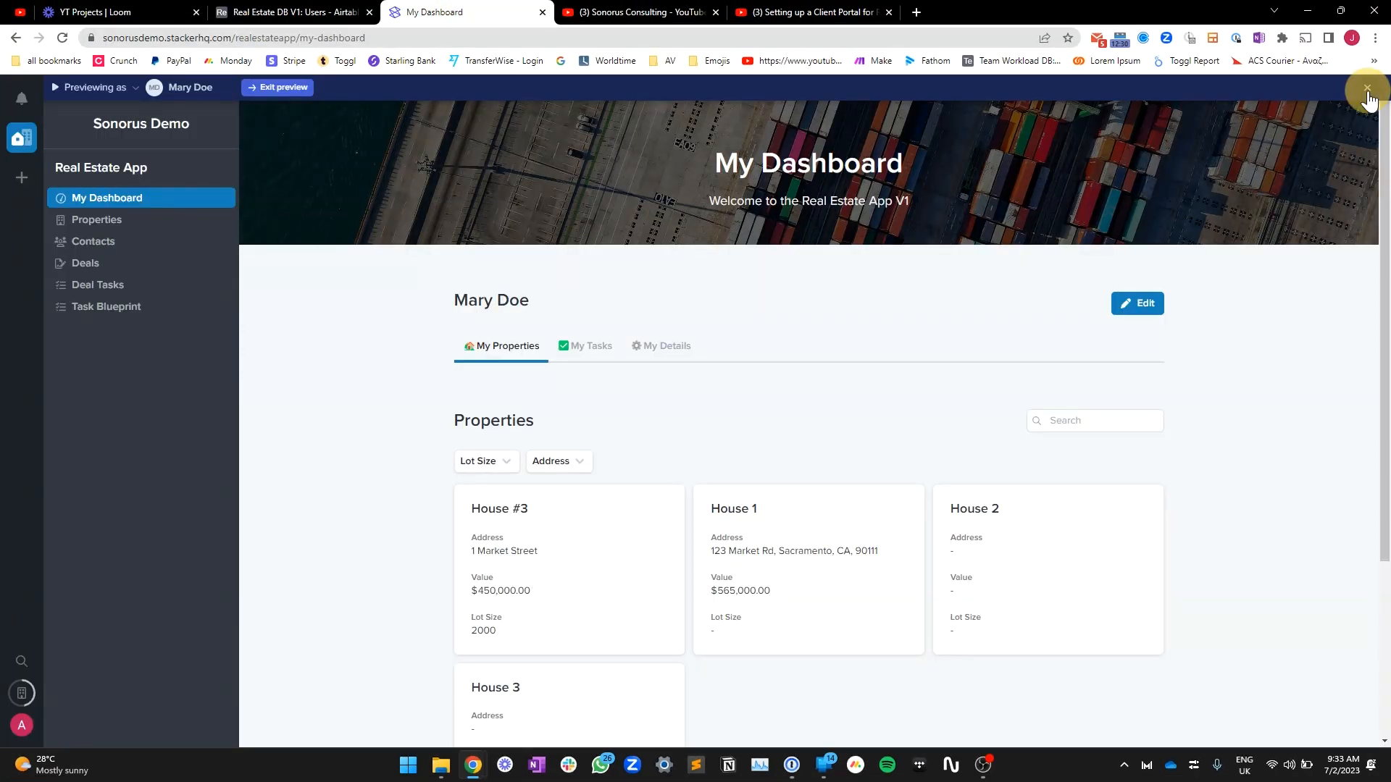
{"action": "left_click", "coordinate": [1367, 87]}
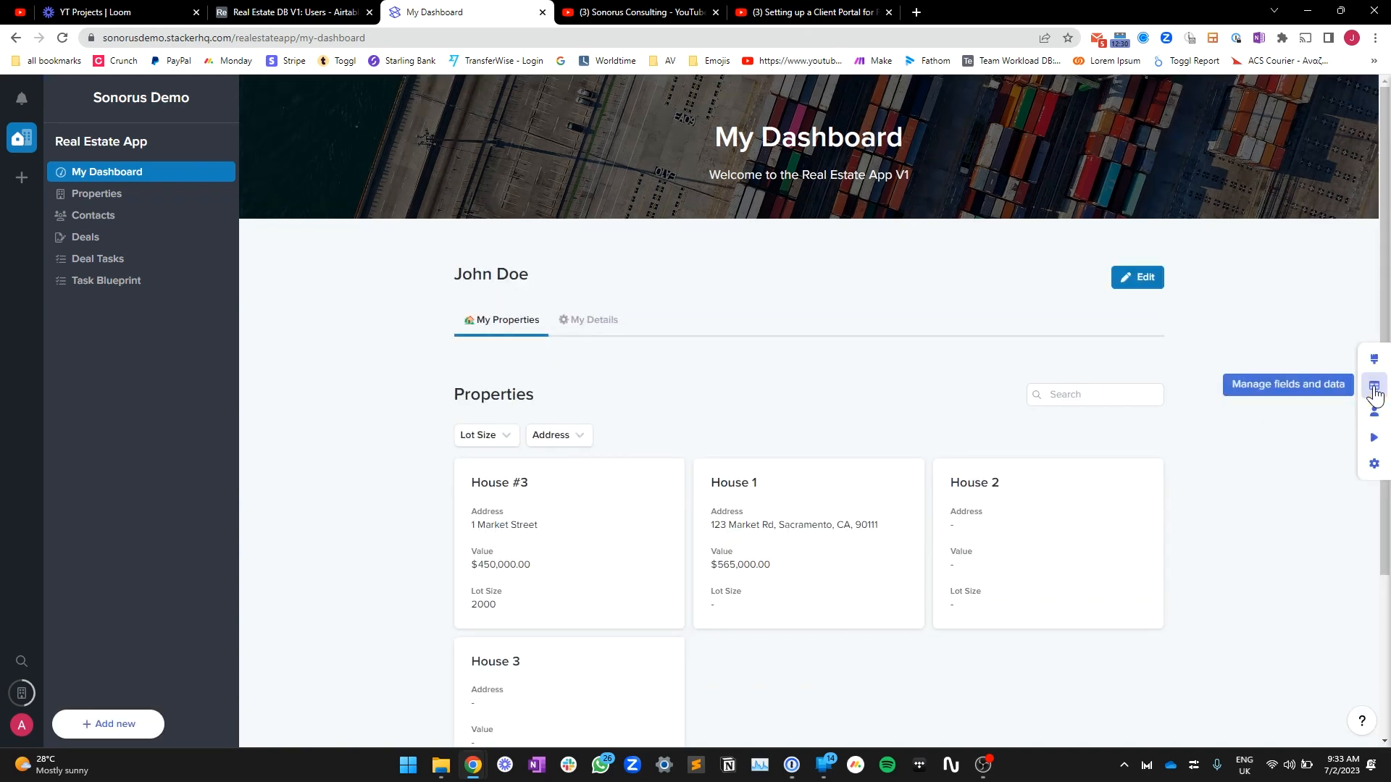
{"action": "left_click", "coordinate": [1374, 386]}
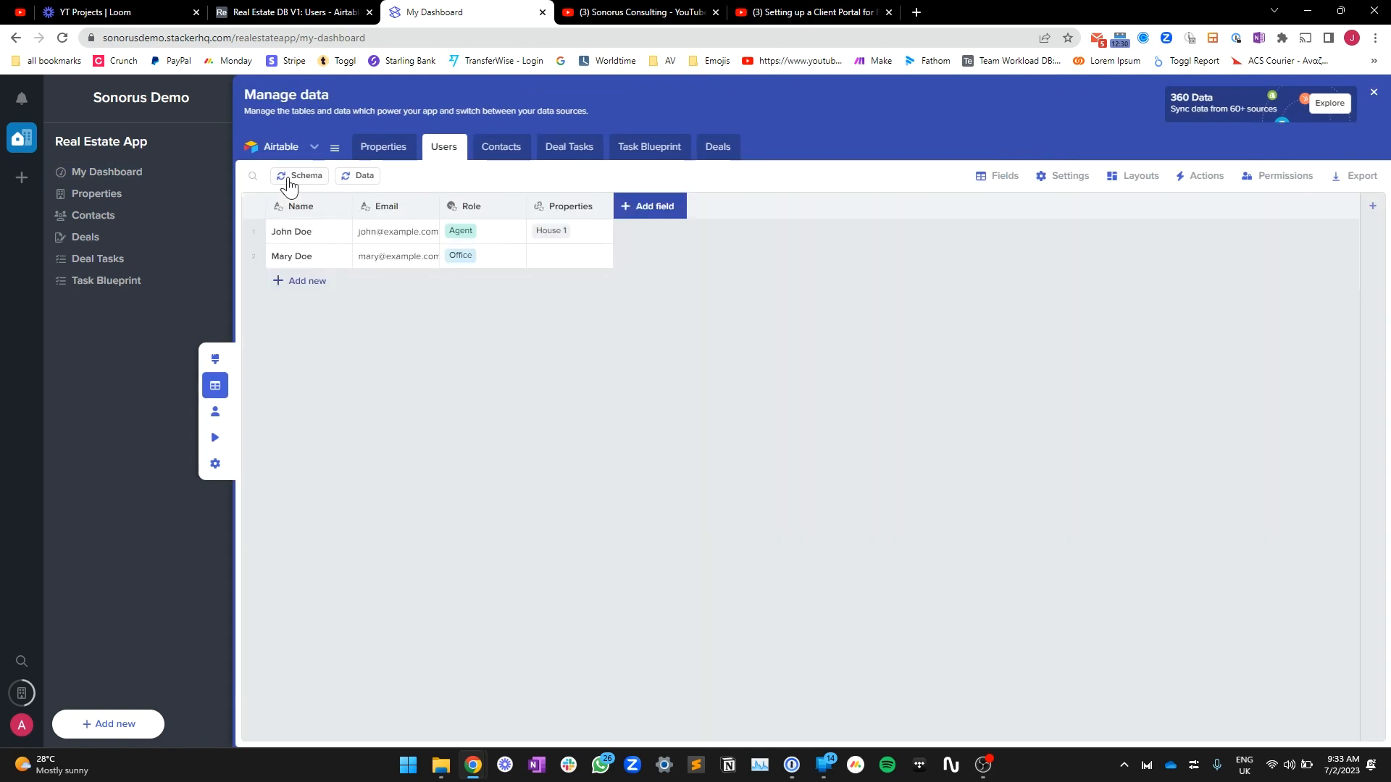
{"action": "left_click", "coordinate": [289, 177]}
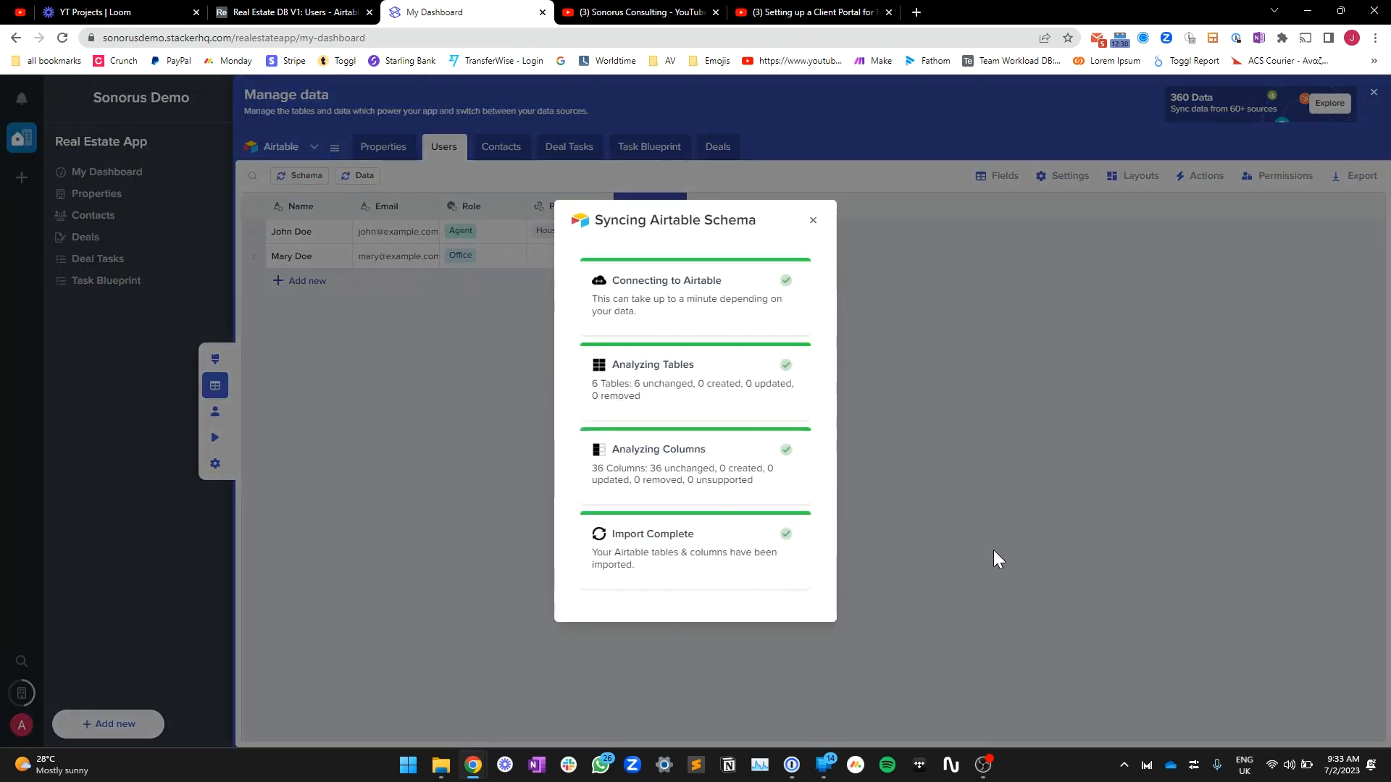
{"action": "left_click", "coordinate": [813, 221]}
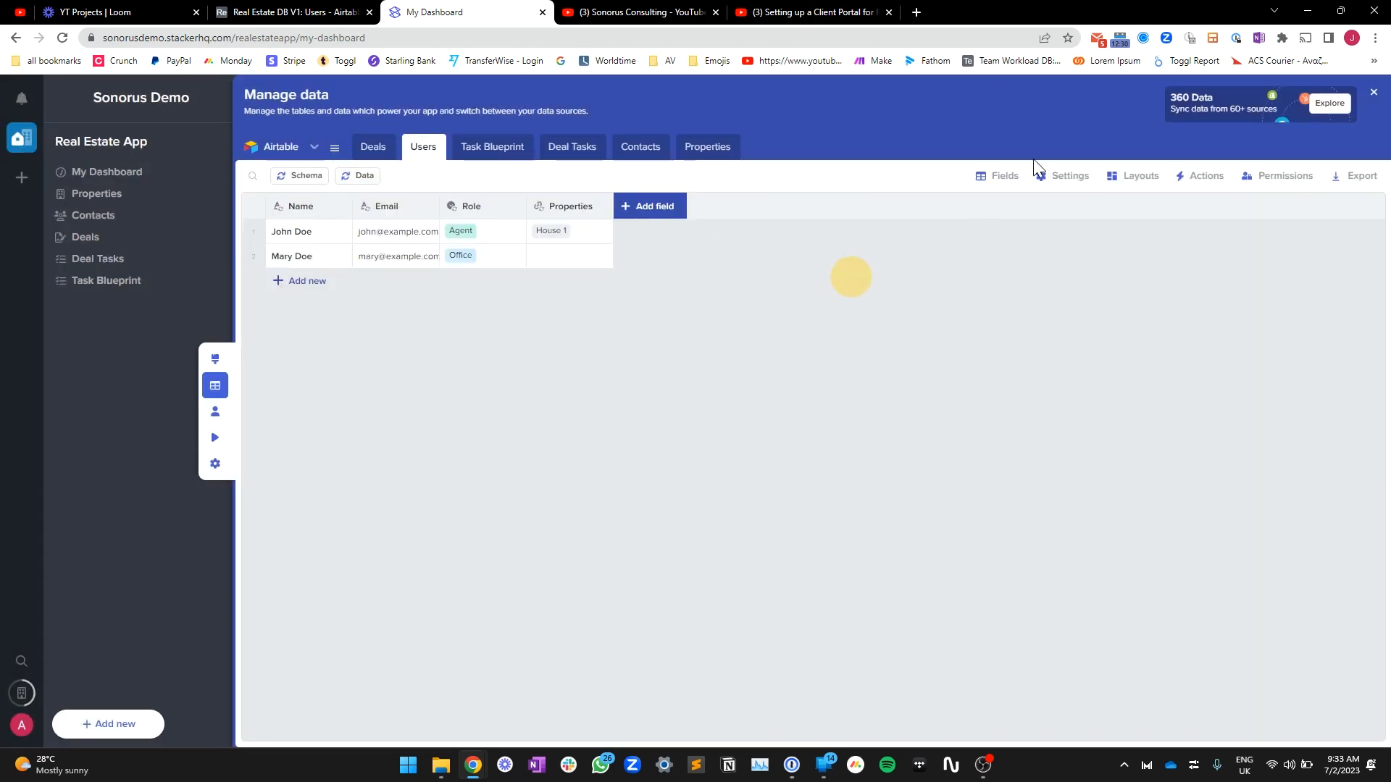
Step: Enable the Training Video Embed and "Completed Training?" fields for the Users table
{"action": "left_click", "coordinate": [997, 182]}
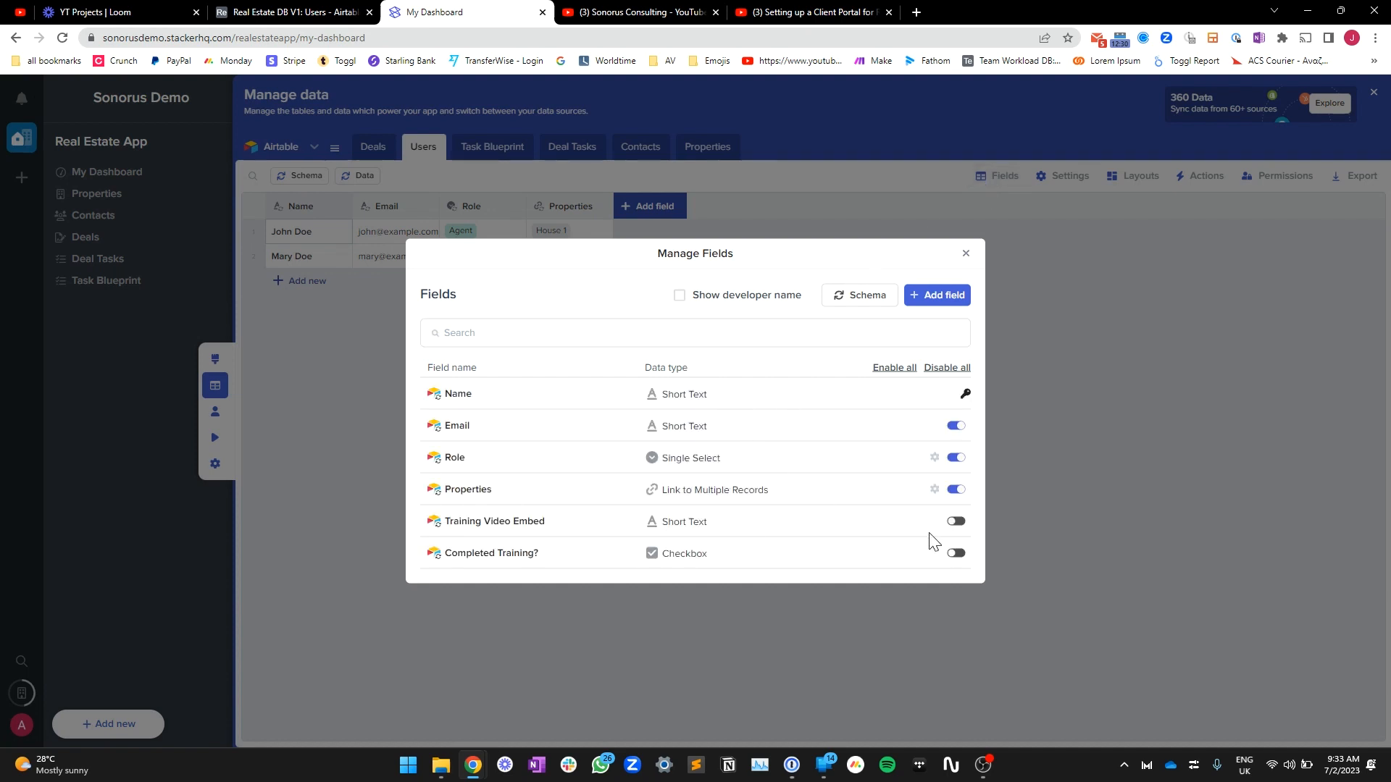
{"action": "left_click", "coordinate": [956, 521]}
{"action": "left_click", "coordinate": [956, 554]}
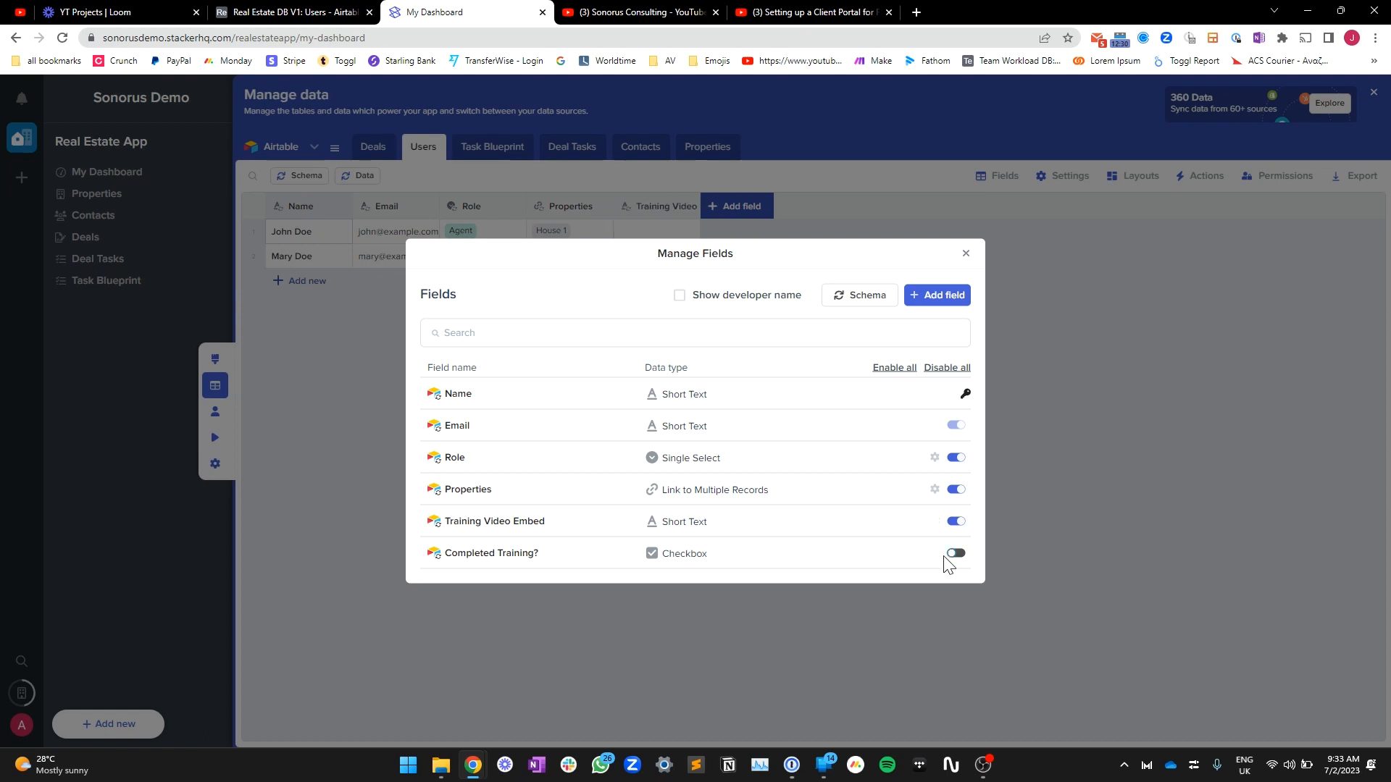
{"action": "left_click", "coordinate": [966, 254]}
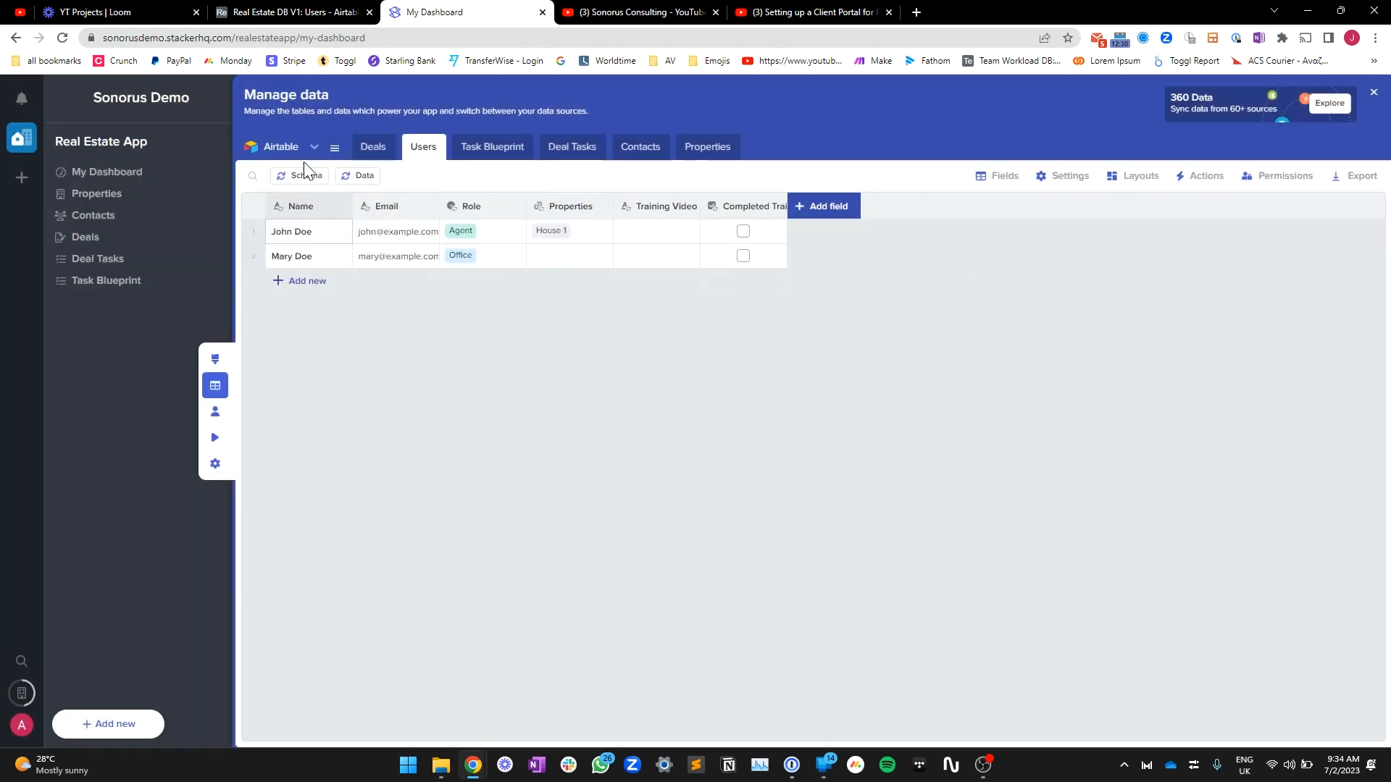
Step: Leave data management and open the Users detail layout of My Dashboard for editing
{"action": "left_click", "coordinate": [1373, 94]}
{"action": "left_click", "coordinate": [383, 348]}
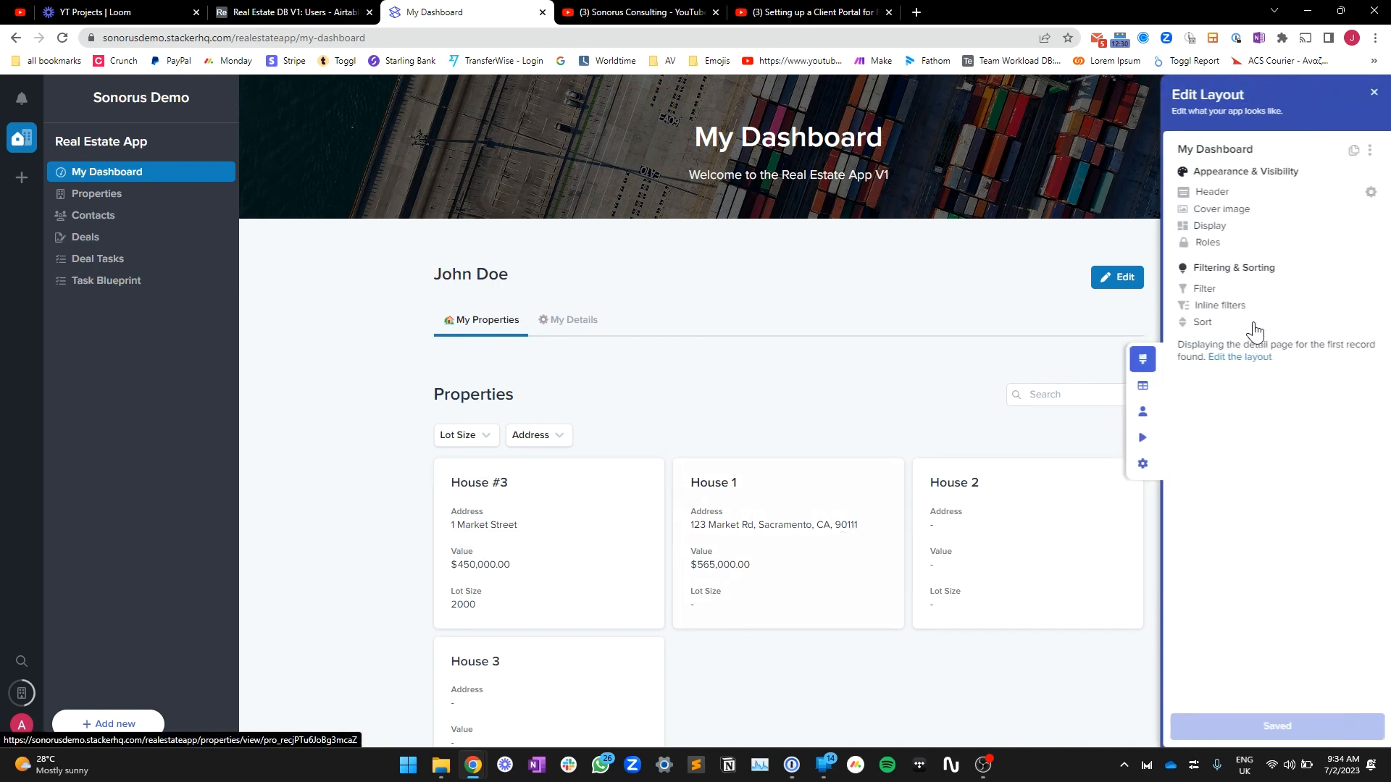
{"action": "left_click", "coordinate": [1242, 358]}
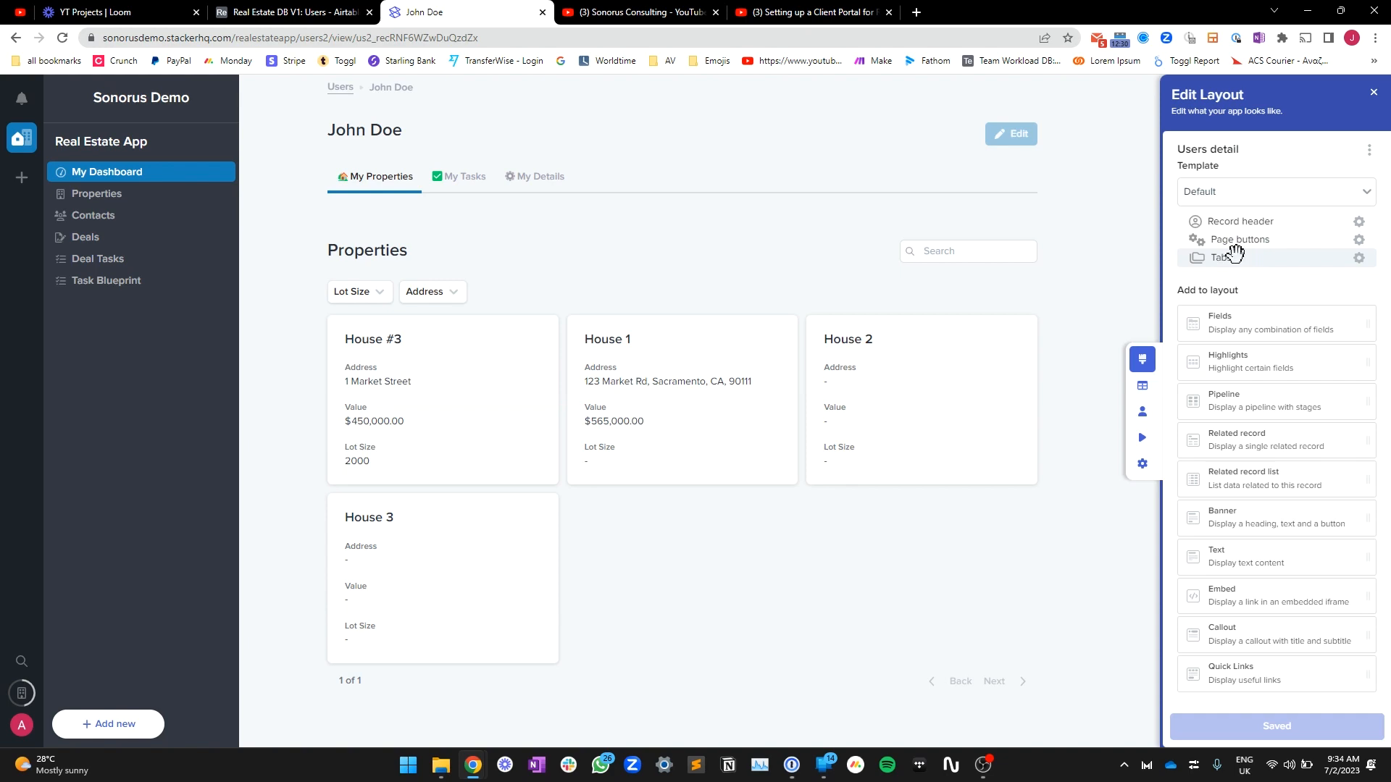
Step: Add a tab named Training Video to the Users detail layout and move it ahead of the My Properties tab
{"action": "left_click", "coordinate": [1236, 259]}
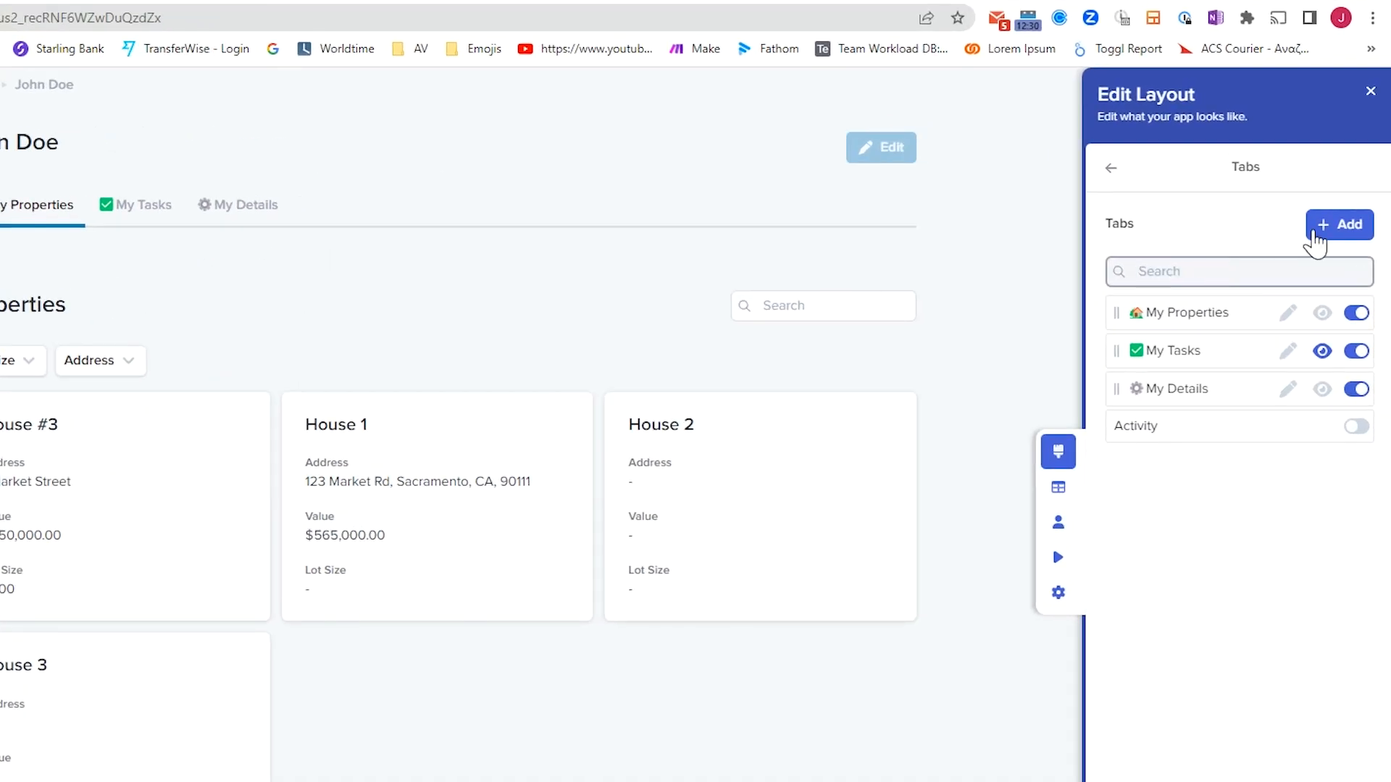
{"action": "left_click", "coordinate": [1319, 234]}
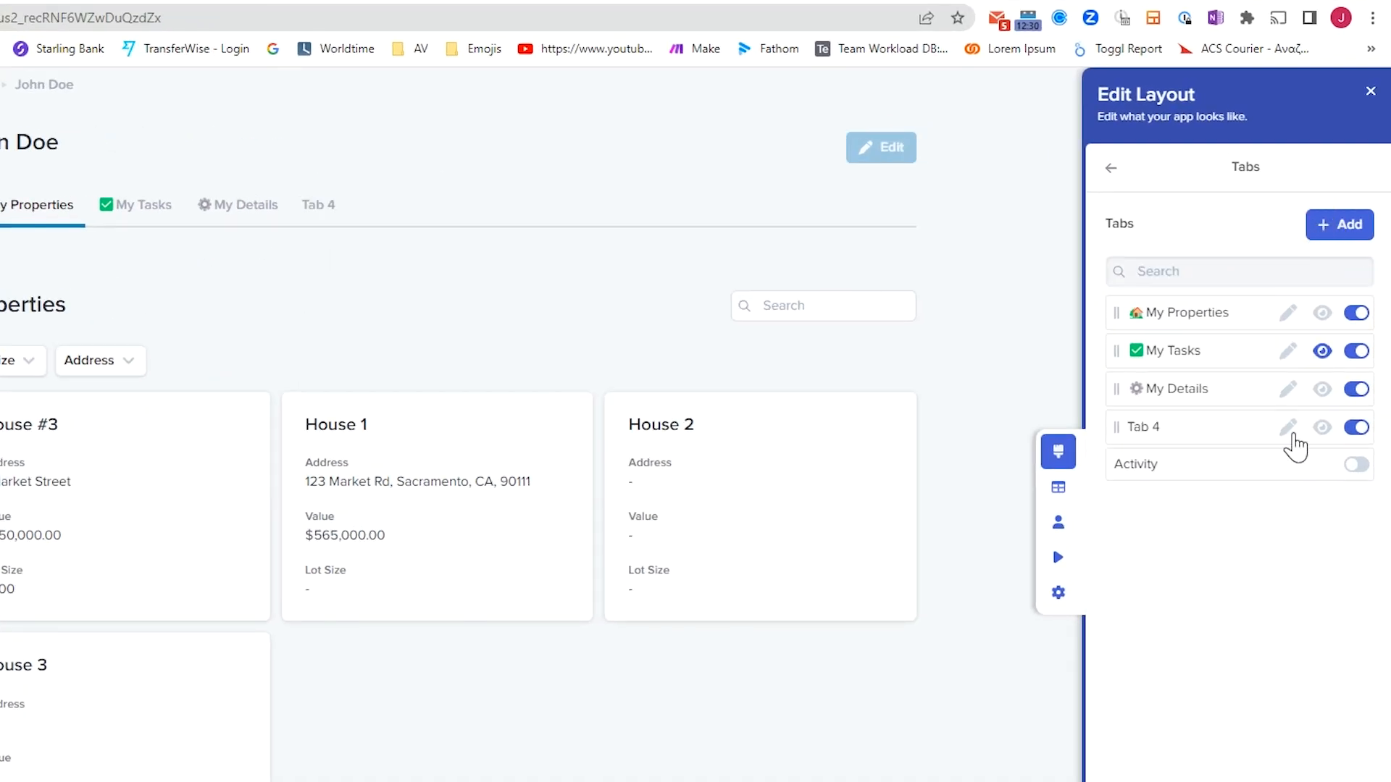
{"action": "left_click", "coordinate": [1287, 433]}
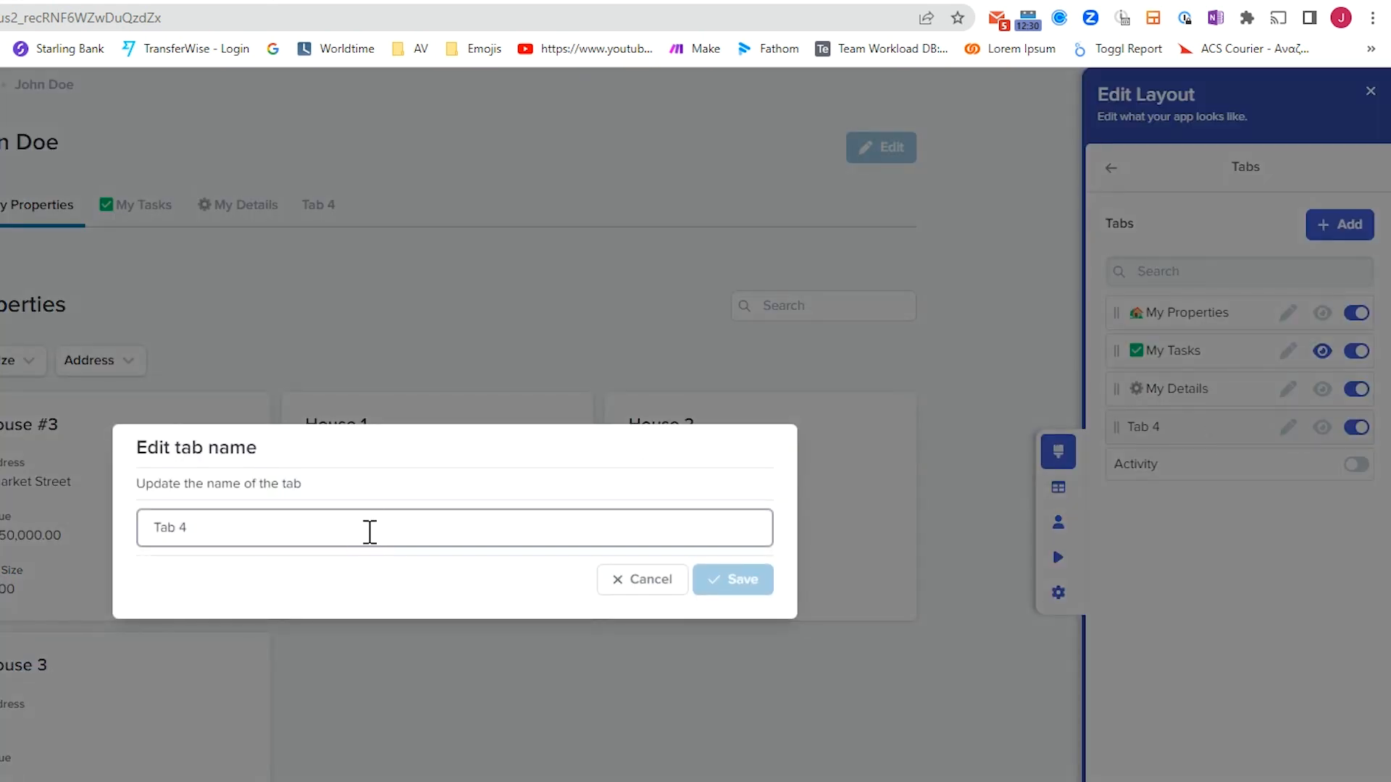
{"action": "triple_click", "coordinate": [370, 532]}
{"action": "type", "text": "Training Video"}
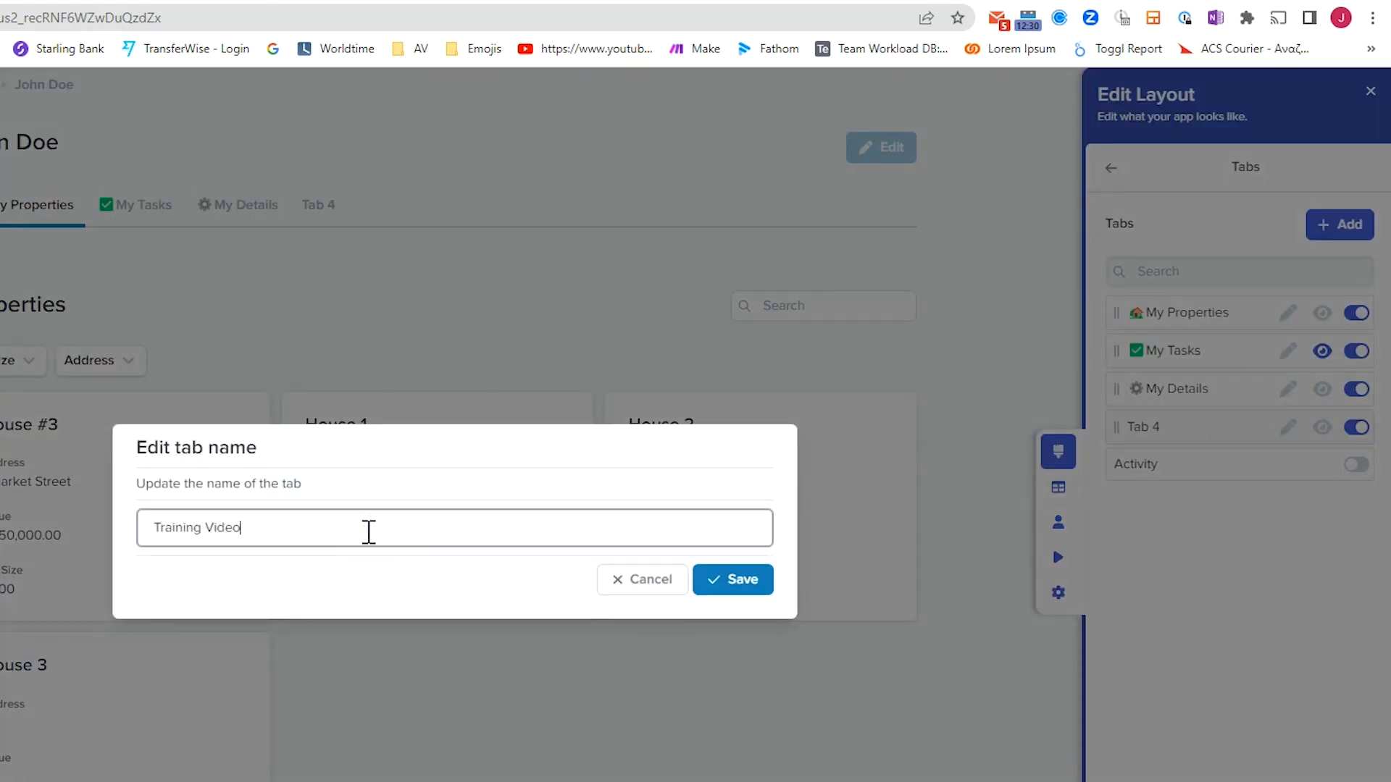
{"action": "left_click", "coordinate": [753, 589]}
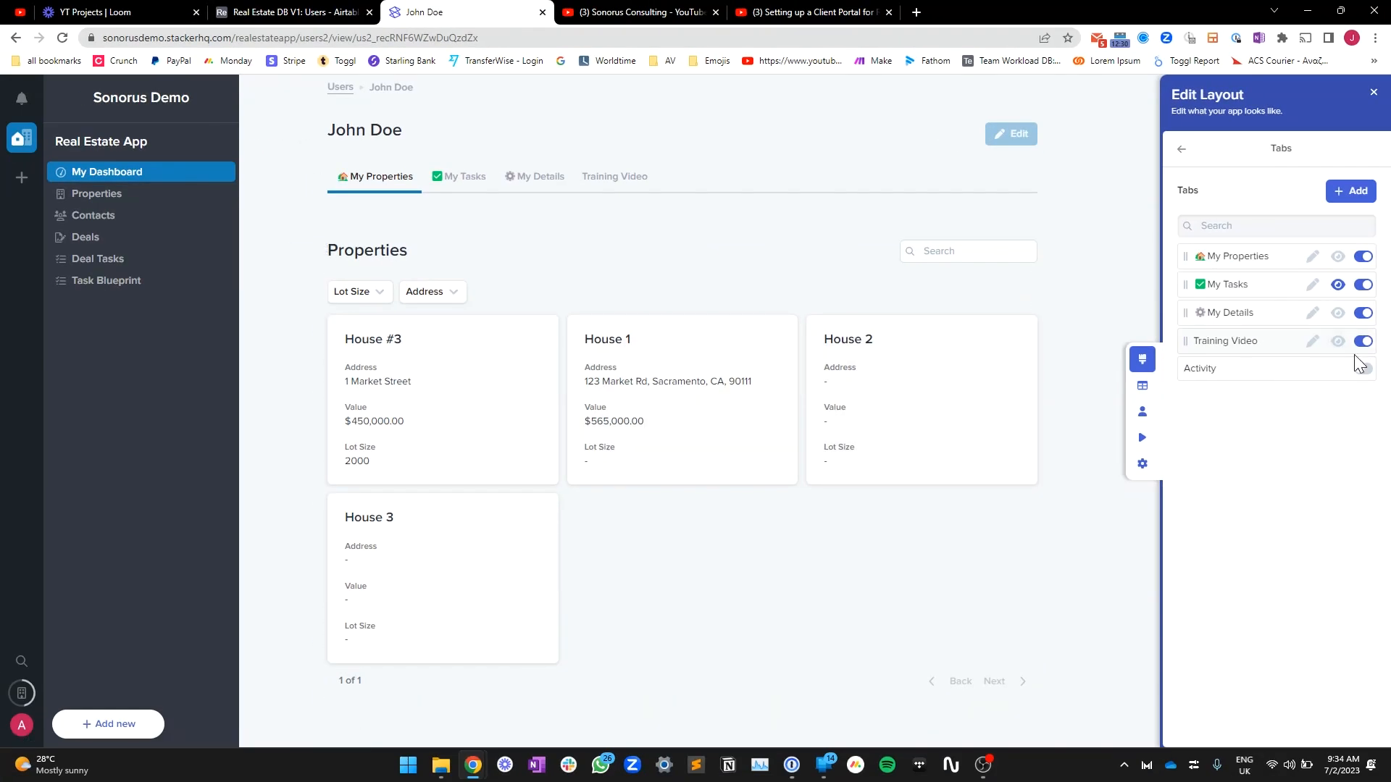
{"action": "left_click_drag", "start_coordinate": [1185, 340], "coordinate": [1188, 252]}
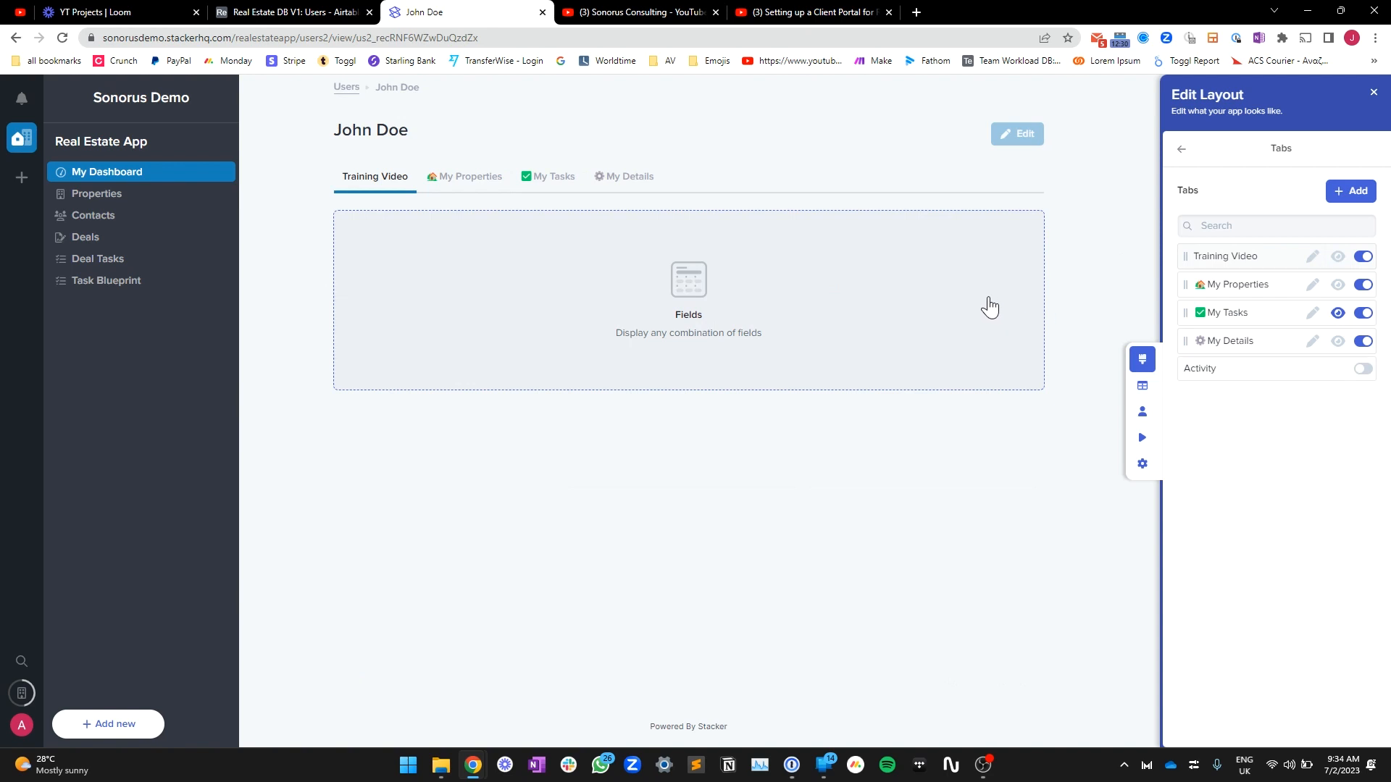
Step: Place an Embed block in the Training Video tab and delete the tab's Fields block
{"action": "left_click", "coordinate": [1181, 150]}
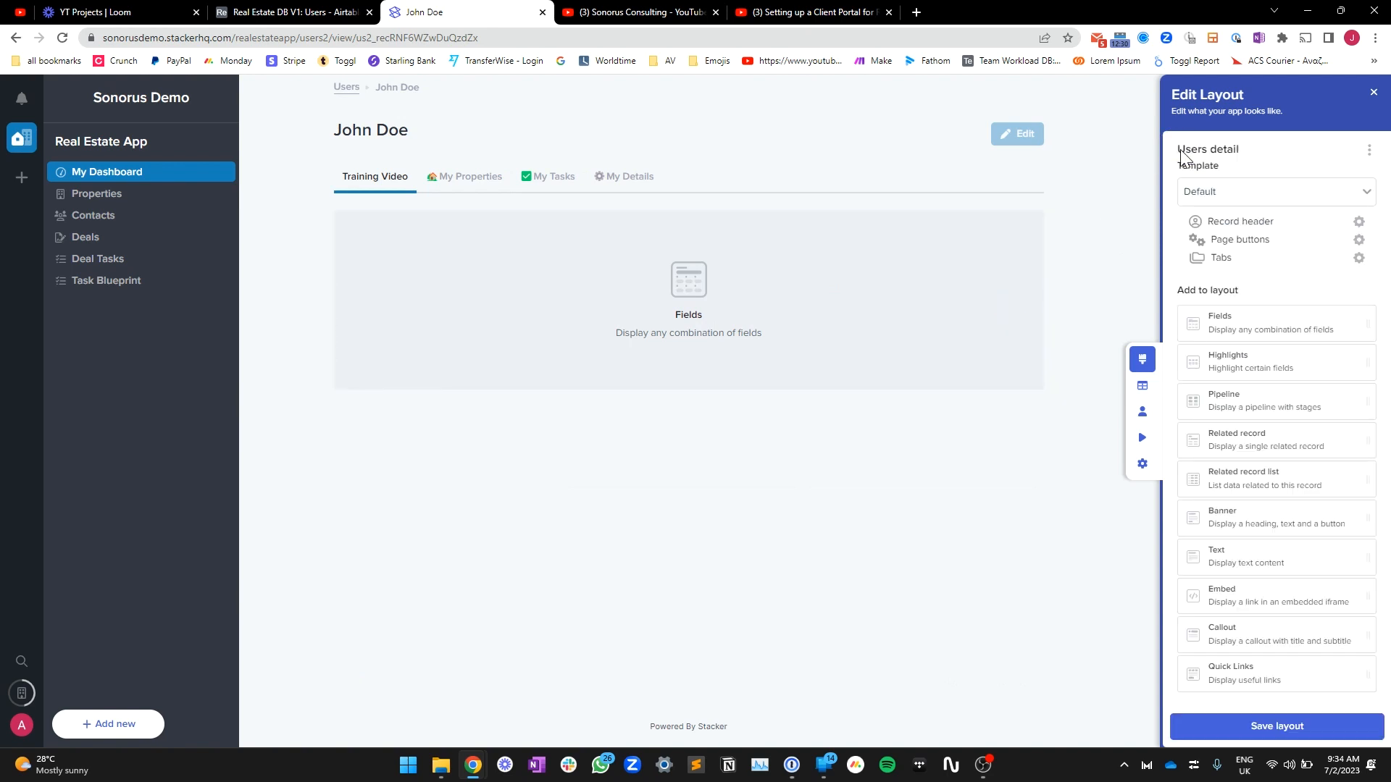
{"action": "left_click_drag", "start_coordinate": [1248, 594], "coordinate": [736, 236]}
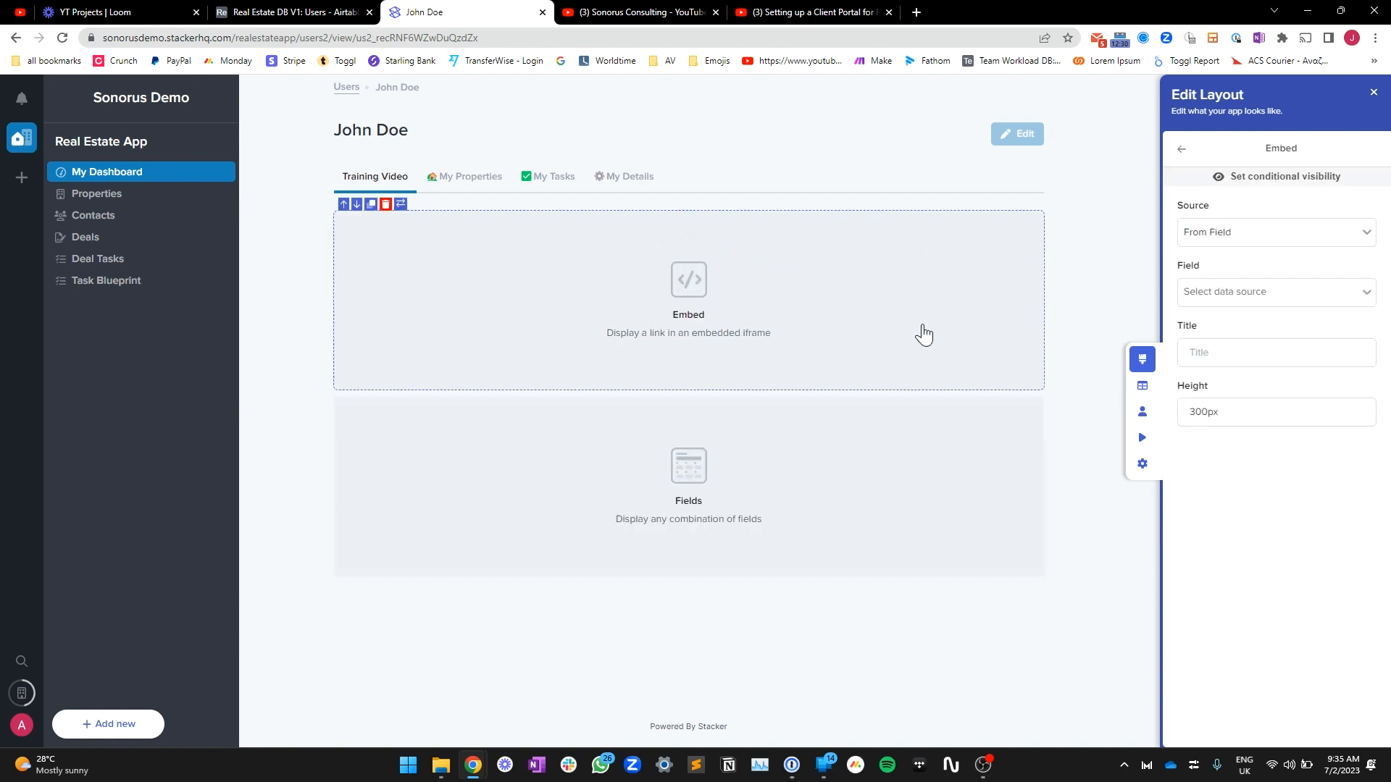
{"action": "left_click", "coordinate": [391, 424]}
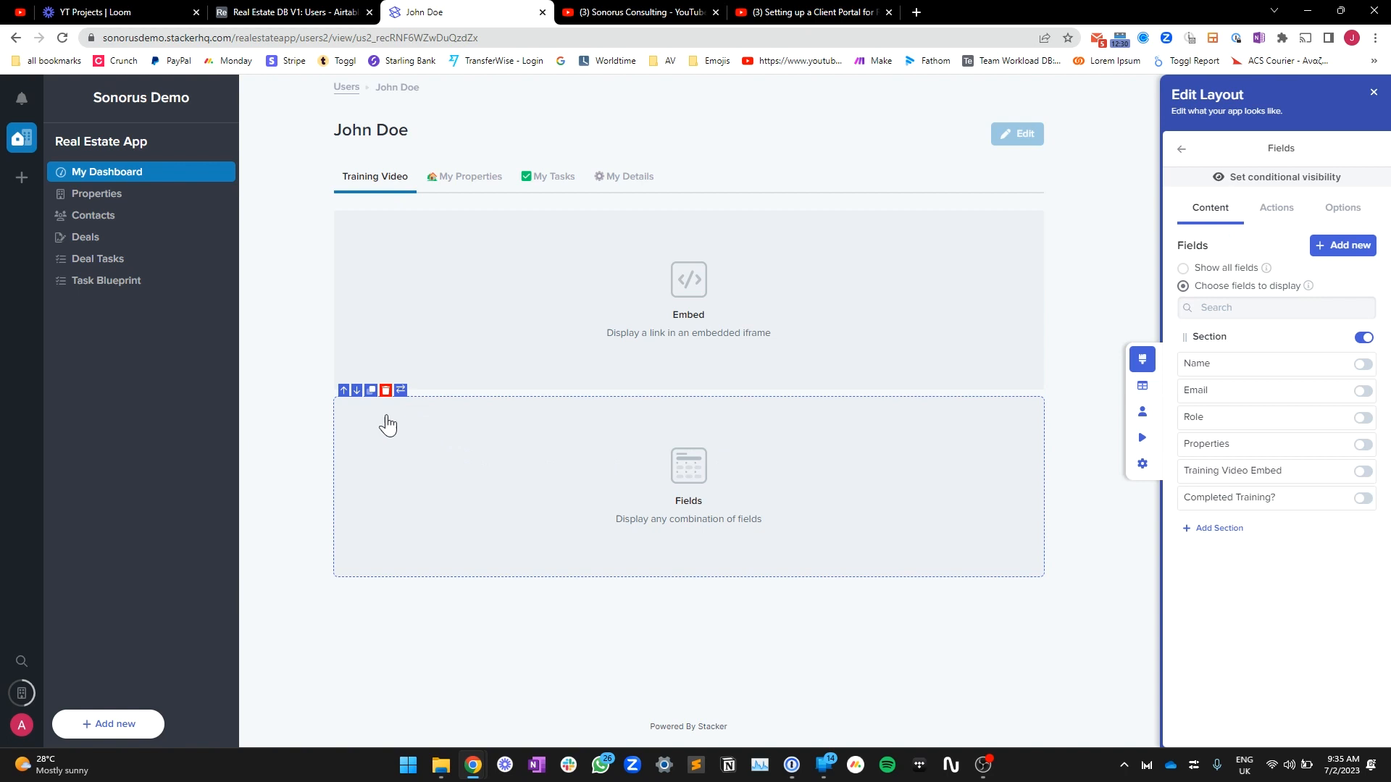
Step: Set the Embed block's source field to Training Video Embed and its height to 500px
{"action": "left_click", "coordinate": [764, 277]}
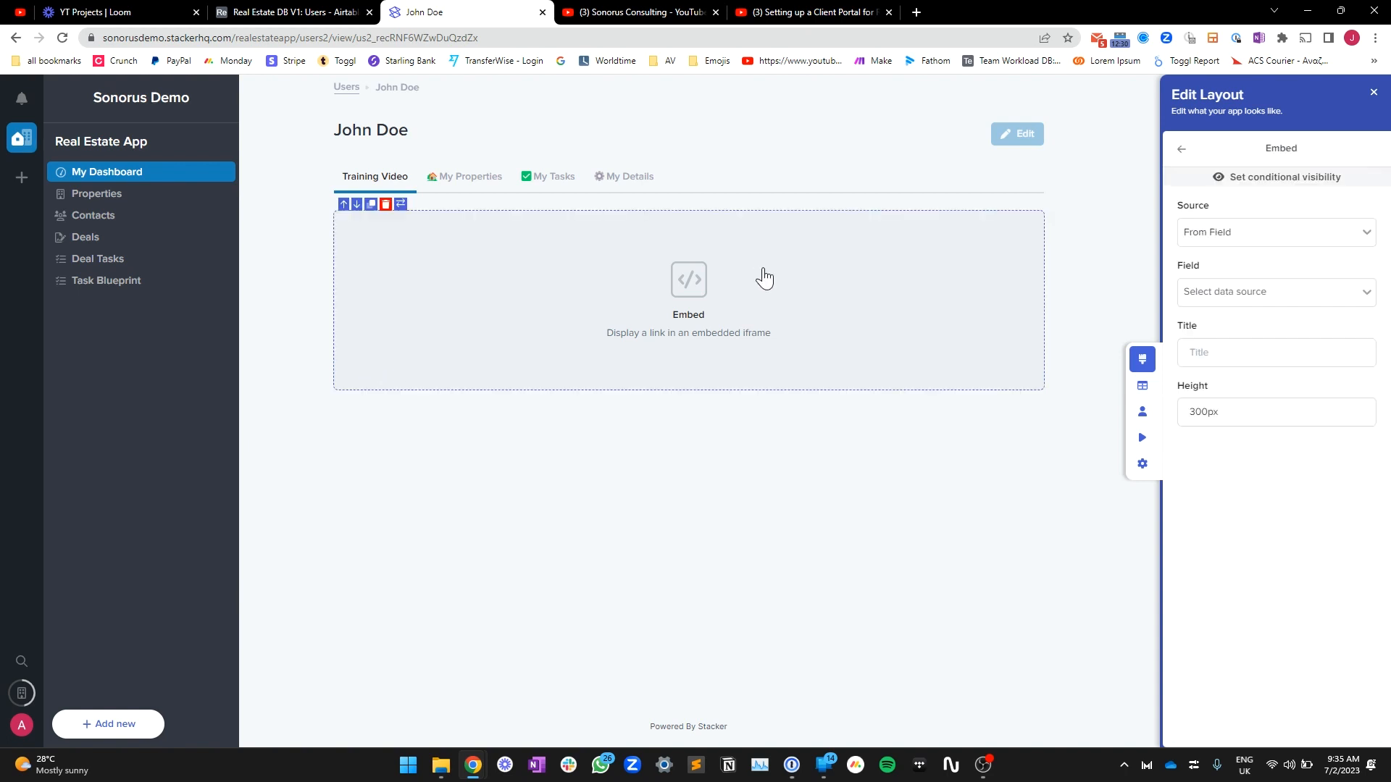
{"action": "left_click", "coordinate": [1230, 304]}
{"action": "left_click", "coordinate": [1236, 370]}
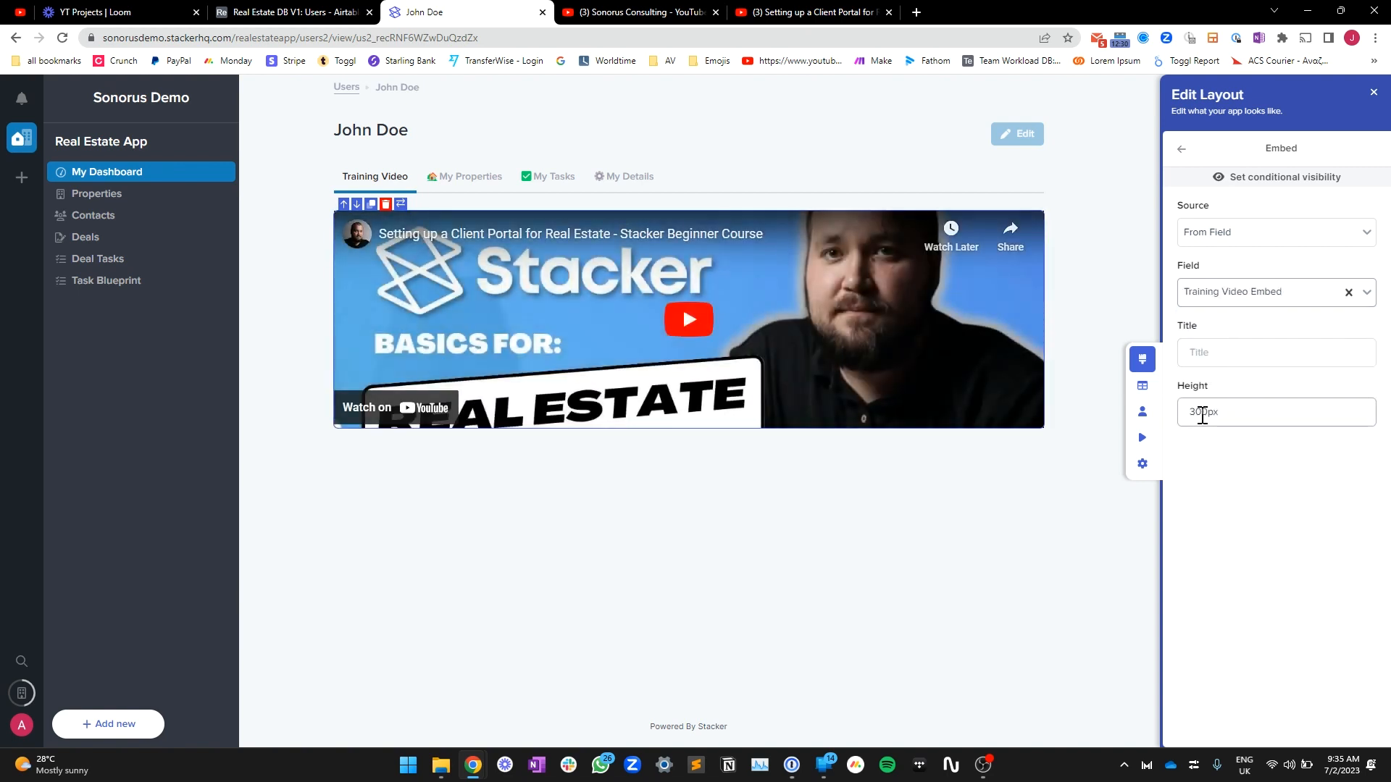
{"action": "left_click_drag", "start_coordinate": [1207, 411], "coordinate": [1188, 412]}
{"action": "type", "text": "500"}
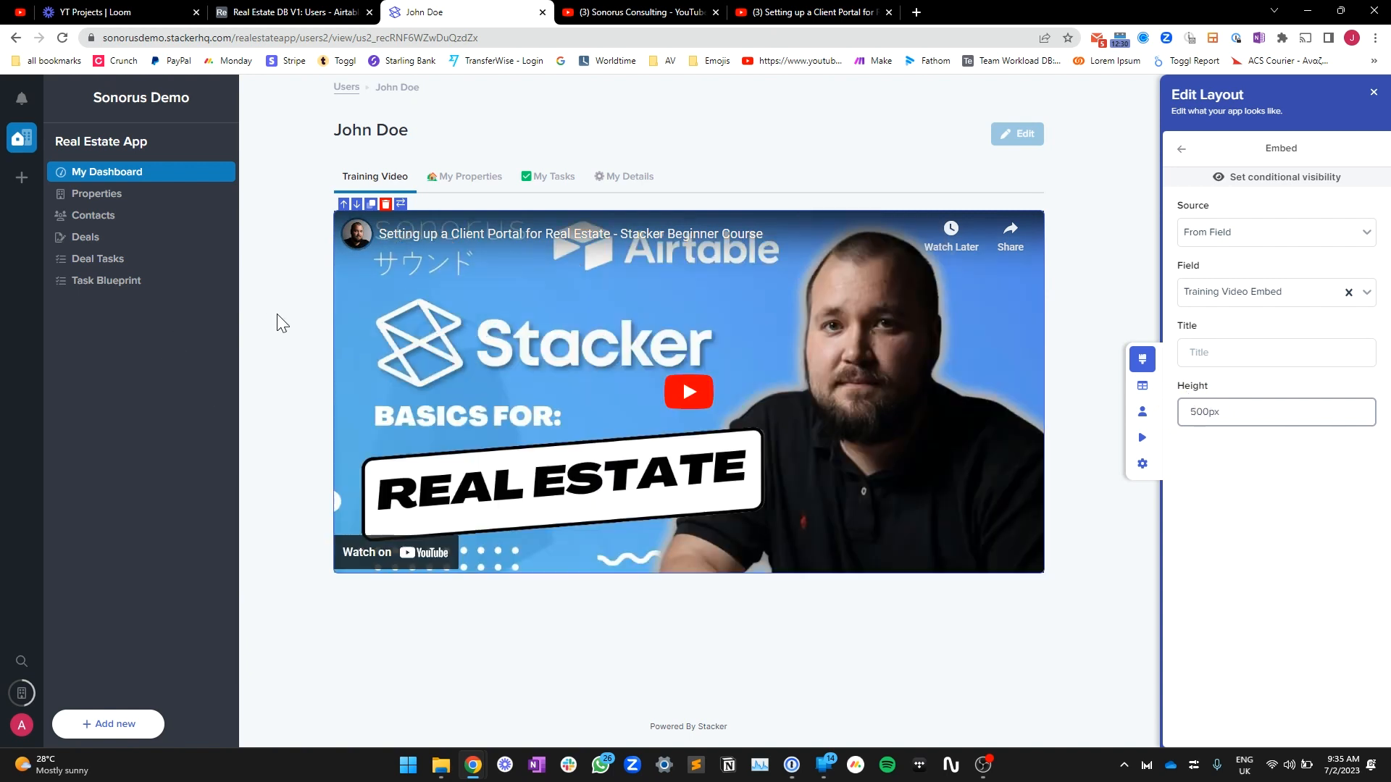
{"action": "left_click", "coordinate": [284, 317]}
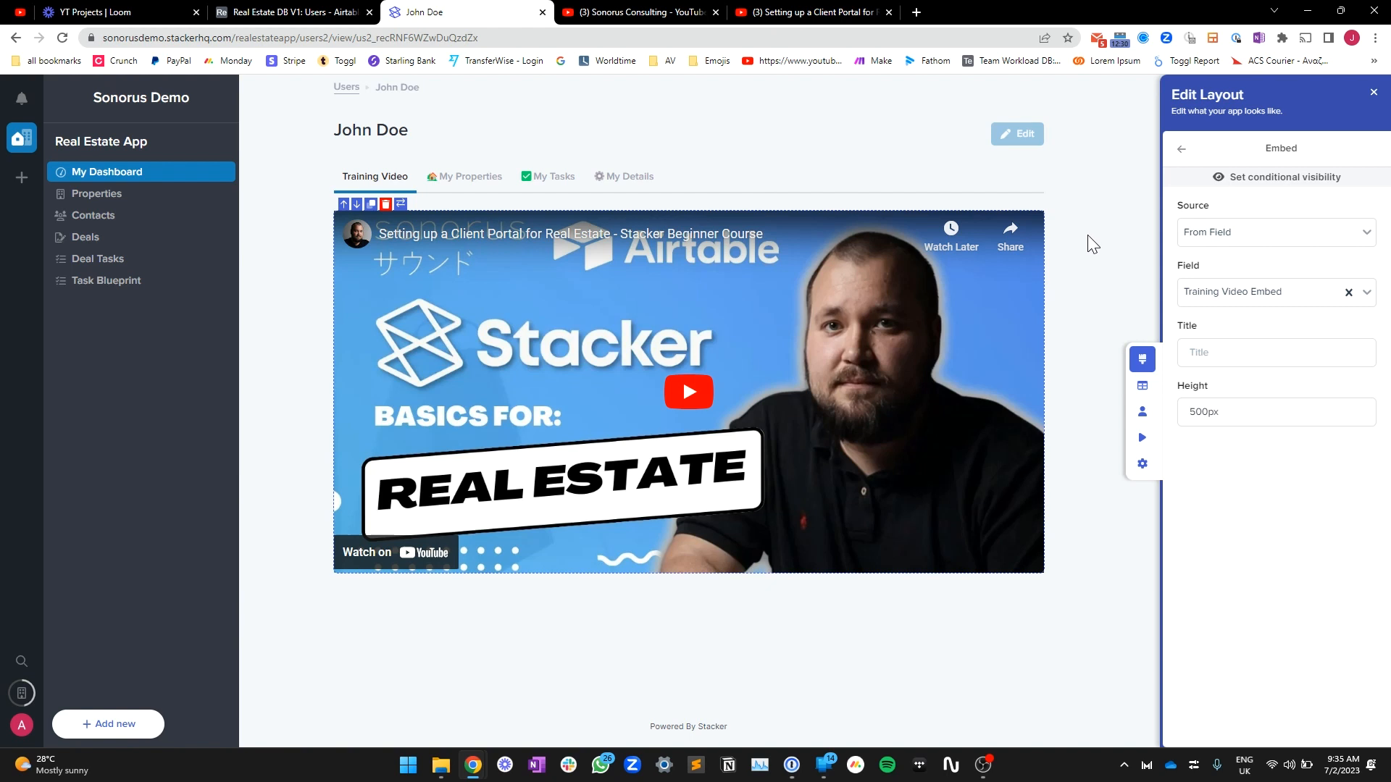
{"action": "left_click", "coordinate": [1181, 155]}
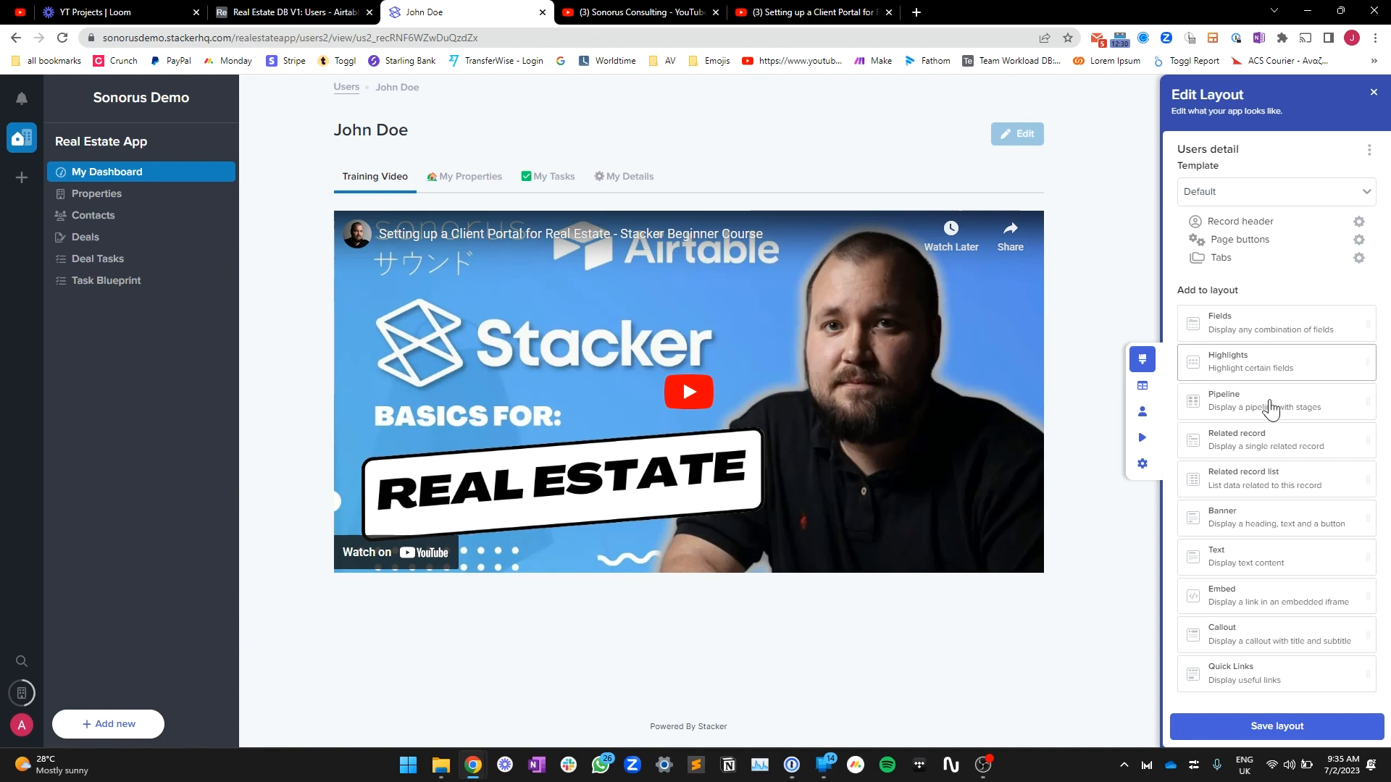
Step: Add a centered banner titled "Welcome to the Portal!" with the description "Please complete the training below" to the Training Video tab
{"action": "left_click", "coordinate": [1275, 518]}
{"action": "left_click", "coordinate": [1210, 235]}
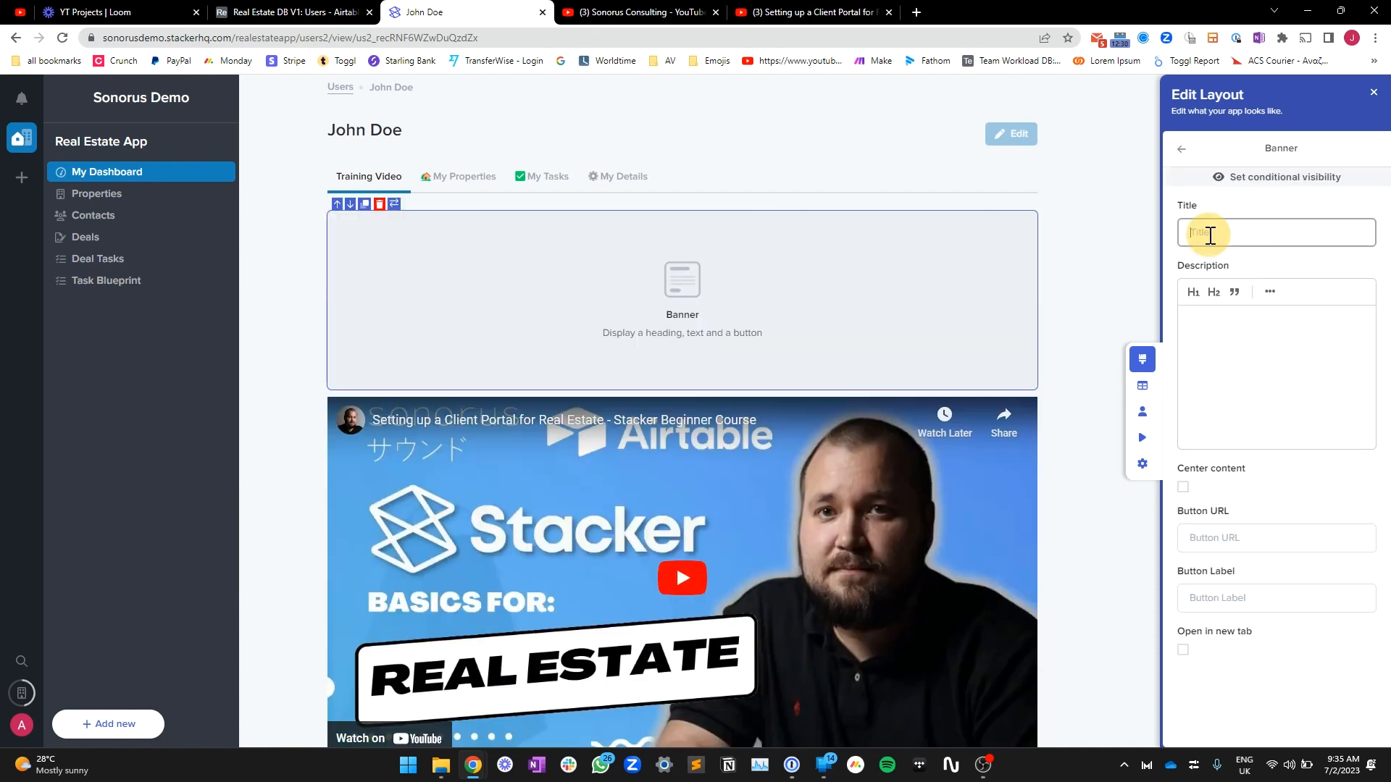
{"action": "type", "text": "Welcome to the Portal!"}
{"action": "left_click", "coordinate": [1272, 315]}
{"action": "type", "text": "Please complete"}
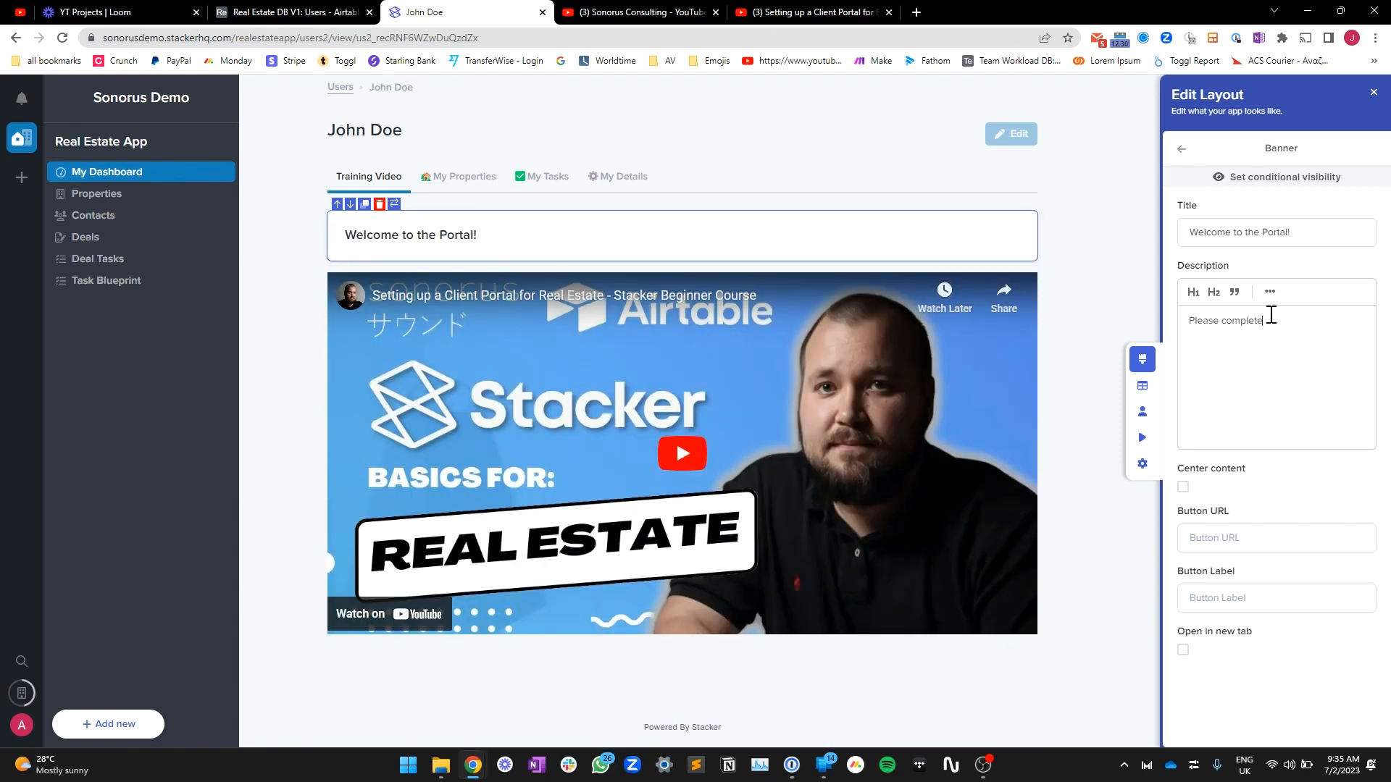
{"action": "type", "text": " the training below"}
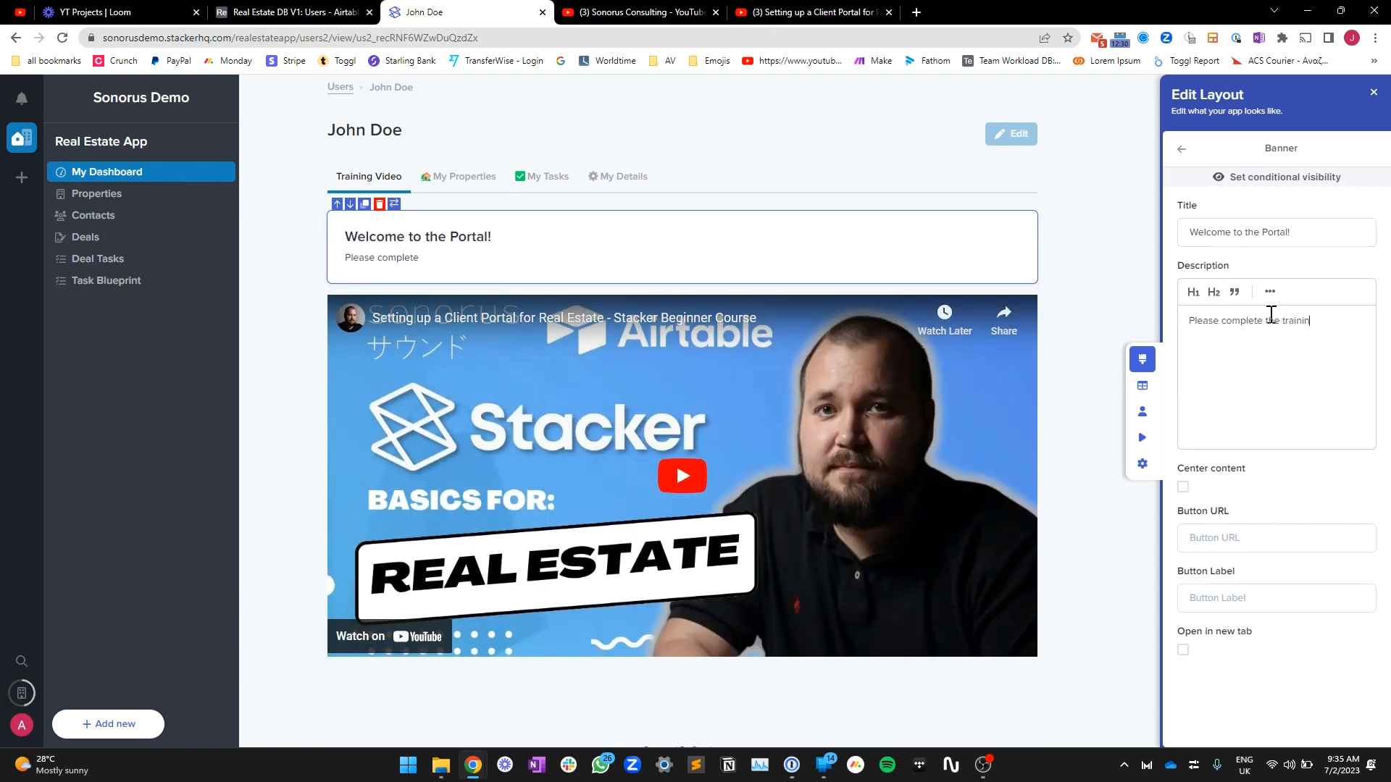
{"action": "left_click", "coordinate": [1183, 487]}
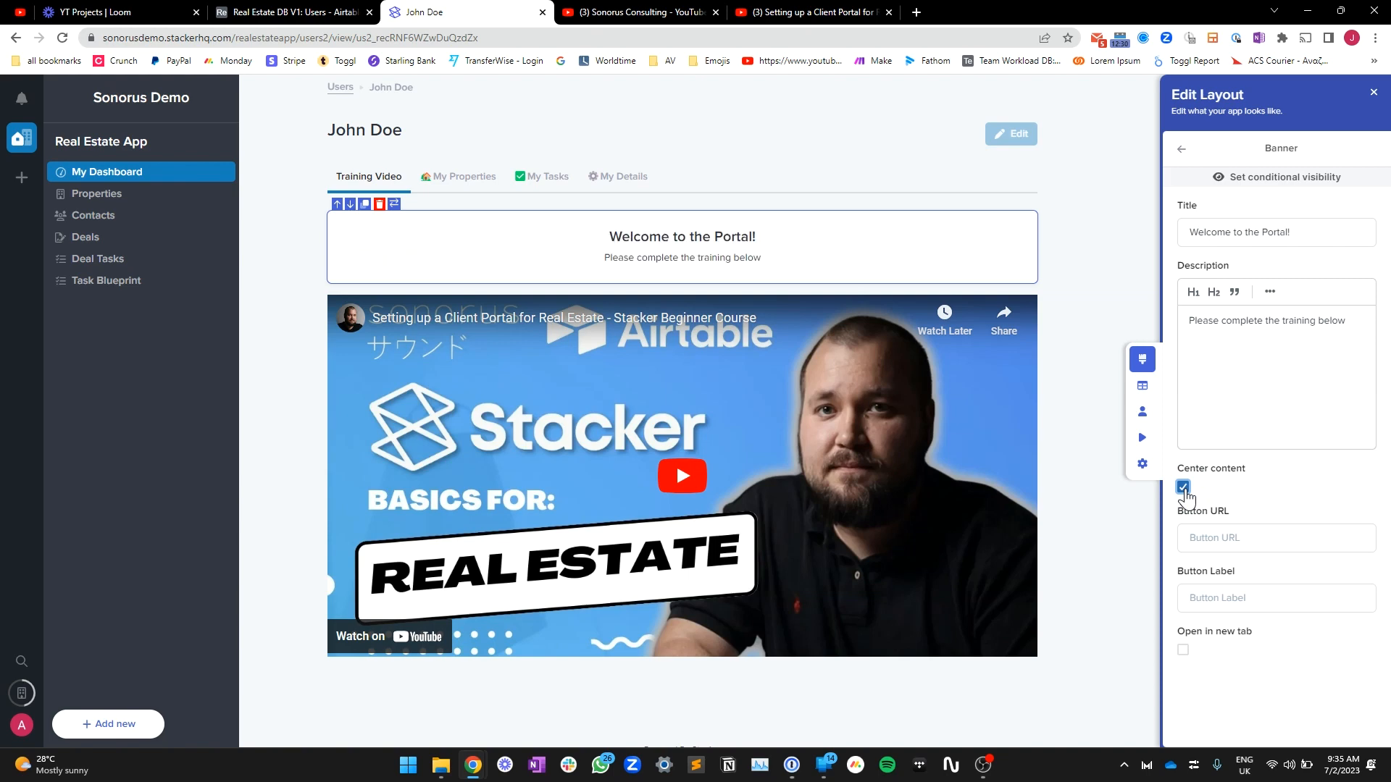
{"action": "left_click", "coordinate": [1184, 154]}
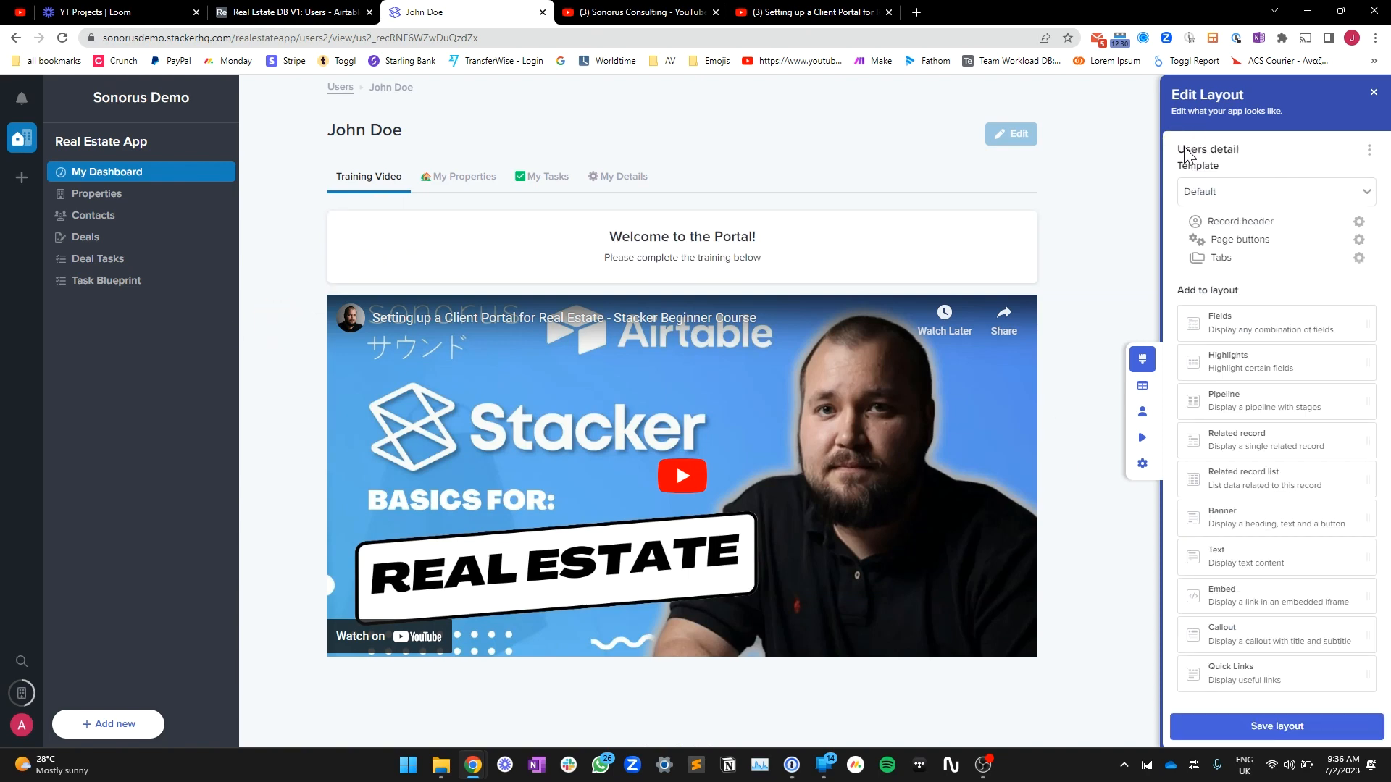
Step: Create a new page action button for the Users detail layout and name it "Complete Training"
{"action": "left_click", "coordinate": [1276, 245]}
{"action": "left_click", "coordinate": [1345, 185]}
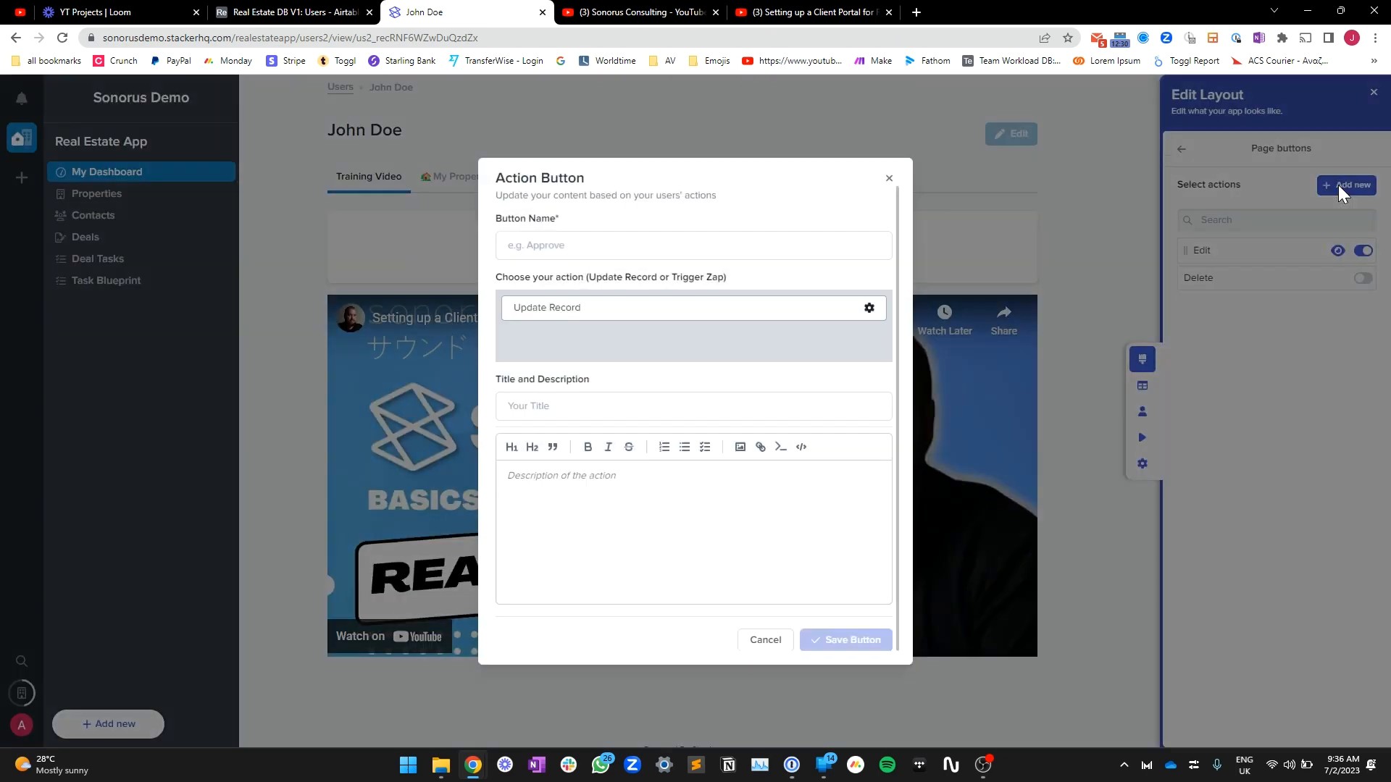
{"action": "left_click", "coordinate": [591, 243]}
{"action": "type", "text": "Complete Trai"}
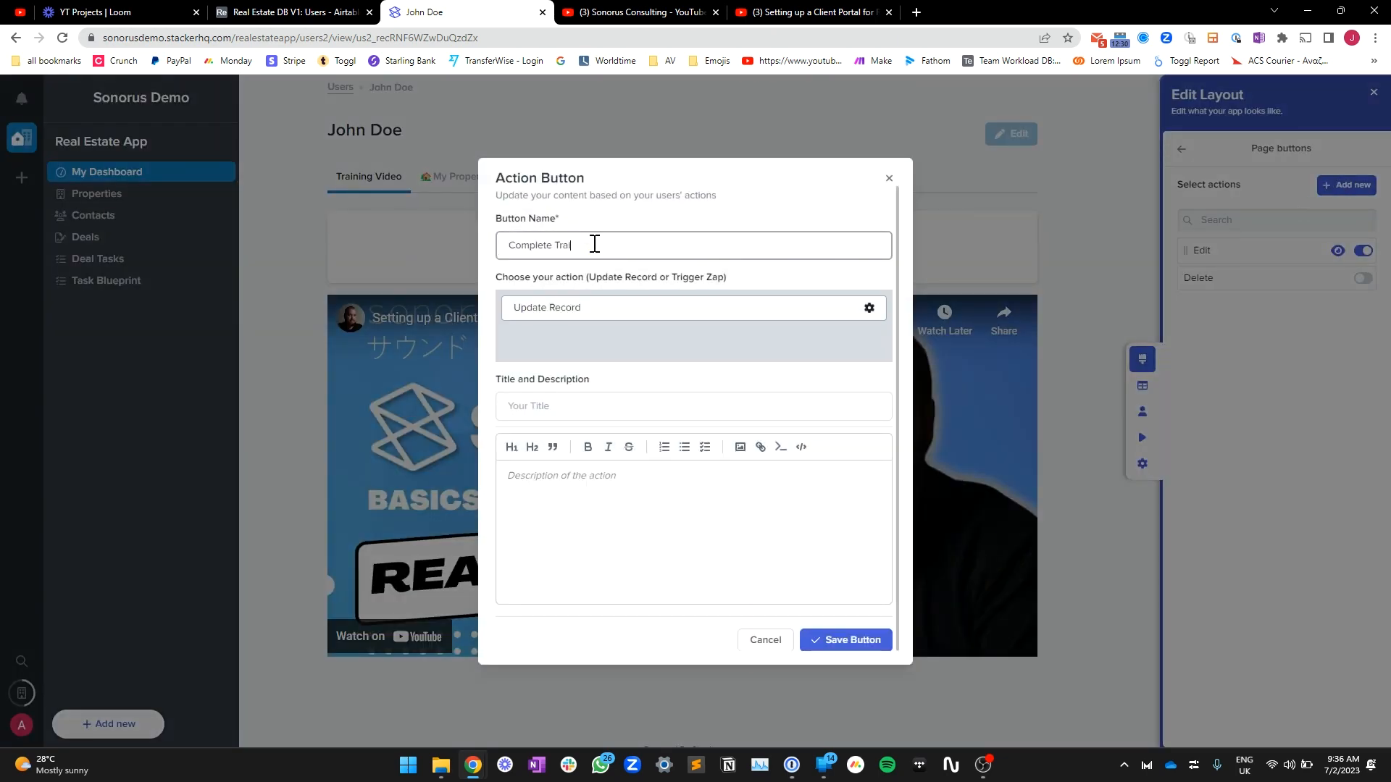
Step: Copy the white heavy check mark emoji from Emojipedia and paste it before the button name in Stacker
{"action": "left_click", "coordinate": [723, 64]}
{"action": "middle_click", "coordinate": [742, 218]}
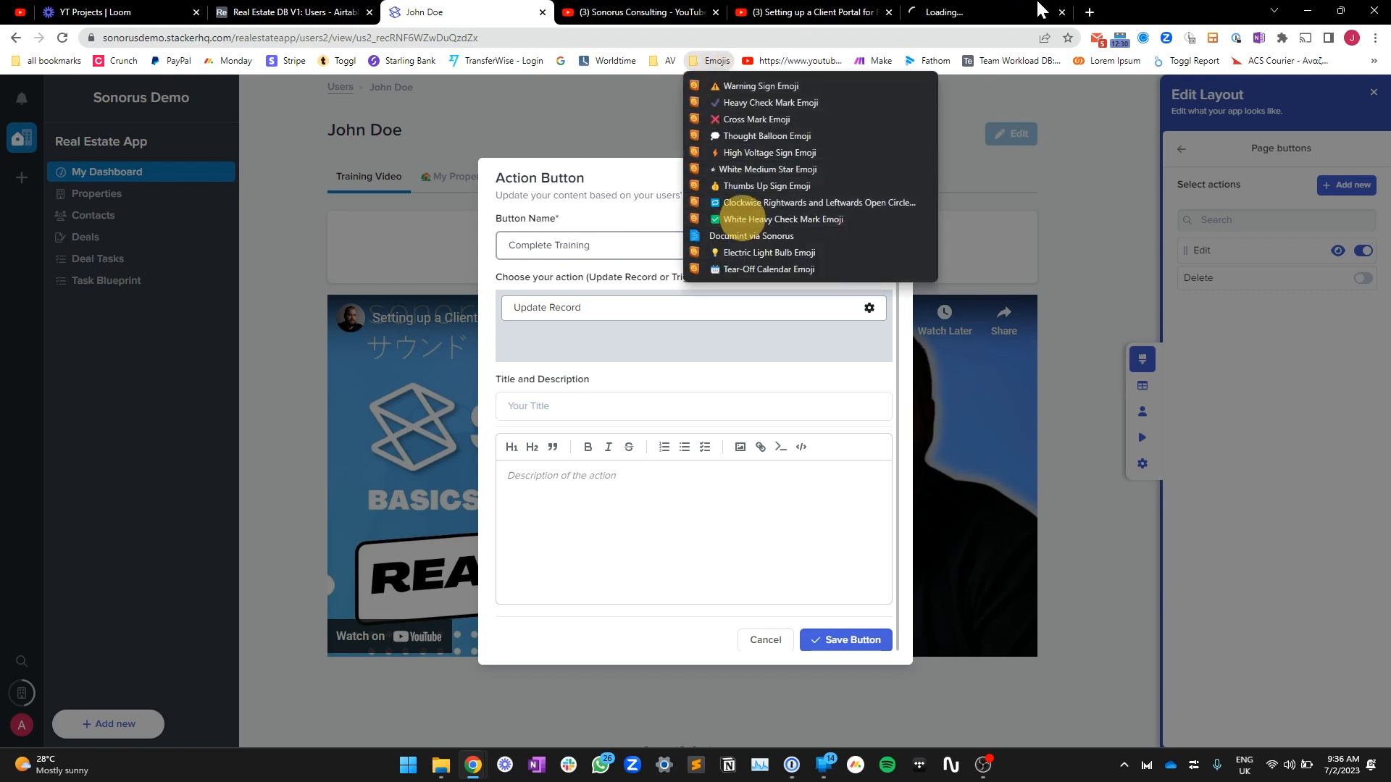
{"action": "left_click", "coordinate": [1011, 8]}
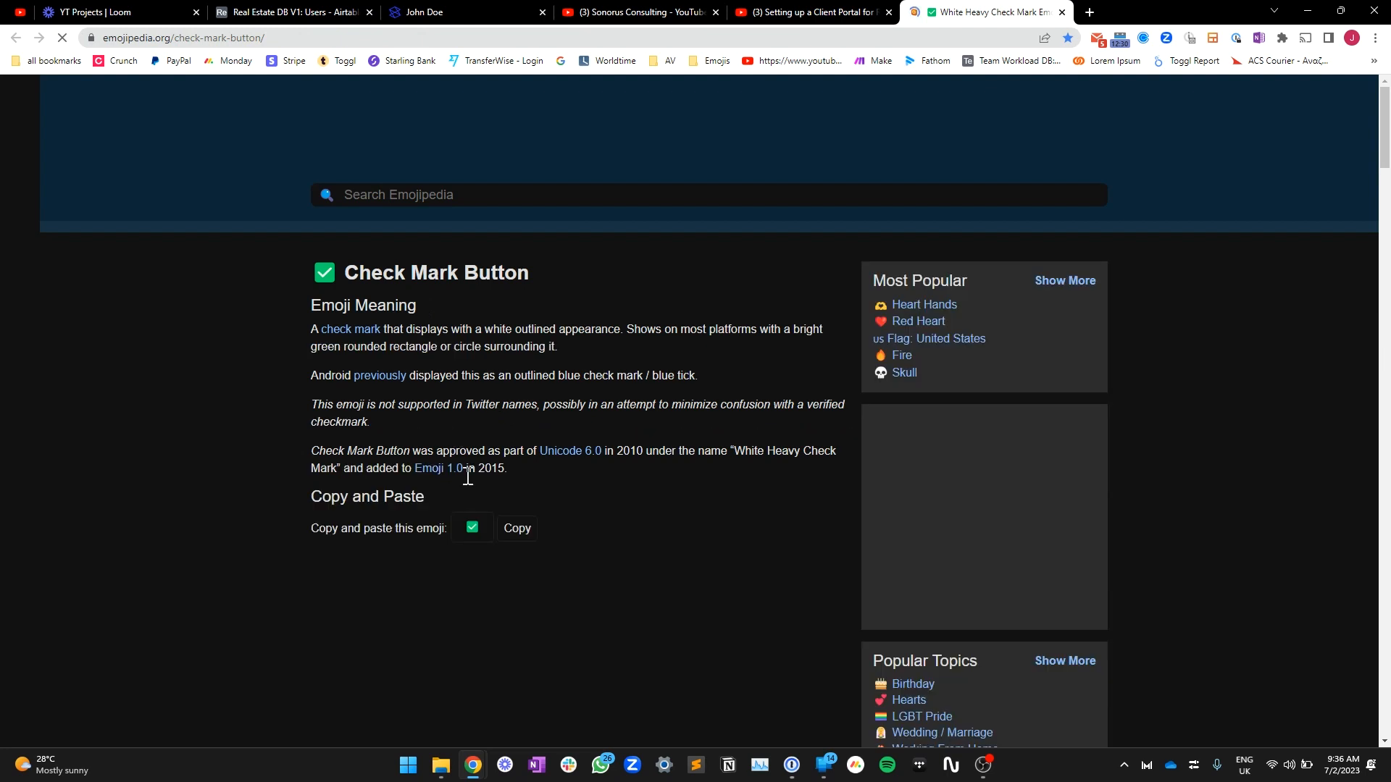
{"action": "left_click", "coordinate": [516, 537]}
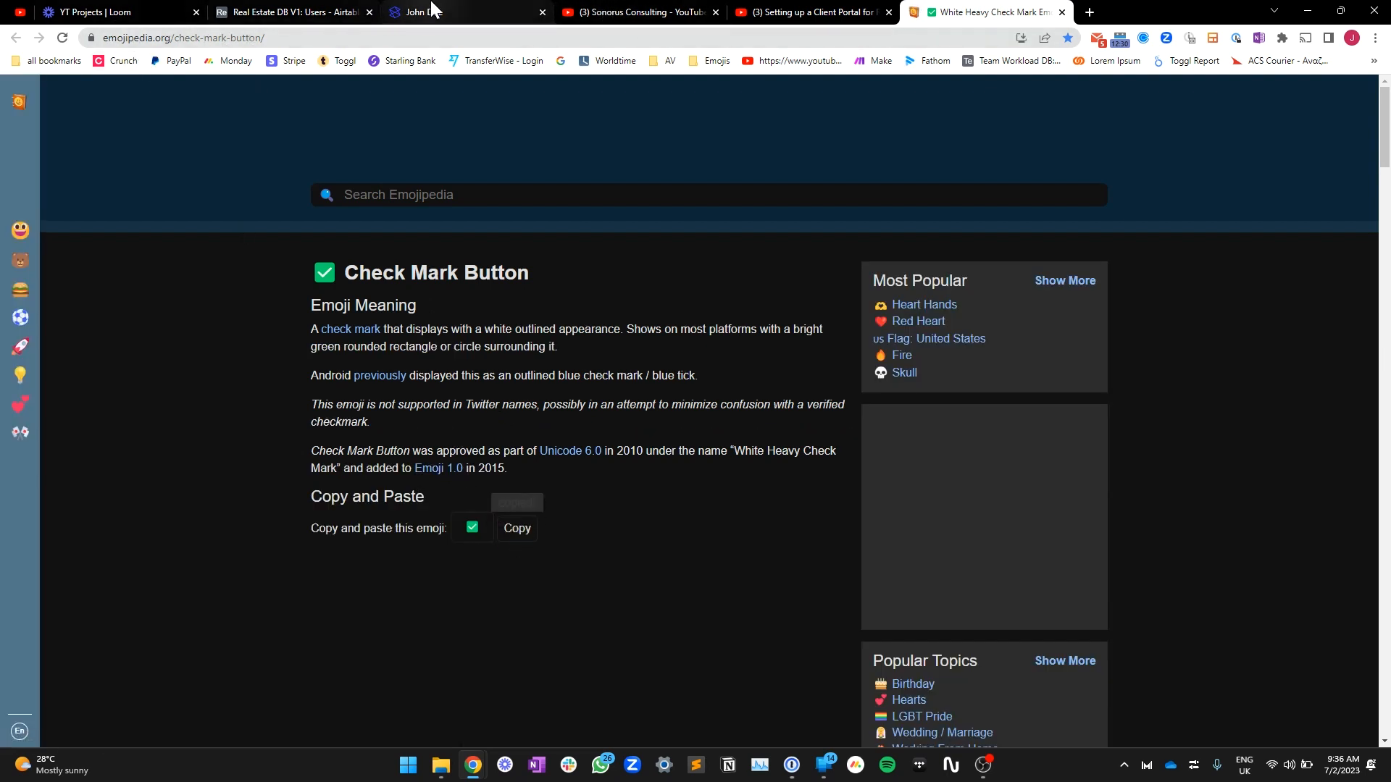
{"action": "left_click", "coordinate": [433, 9]}
{"action": "key", "text": "ctrl+v"}
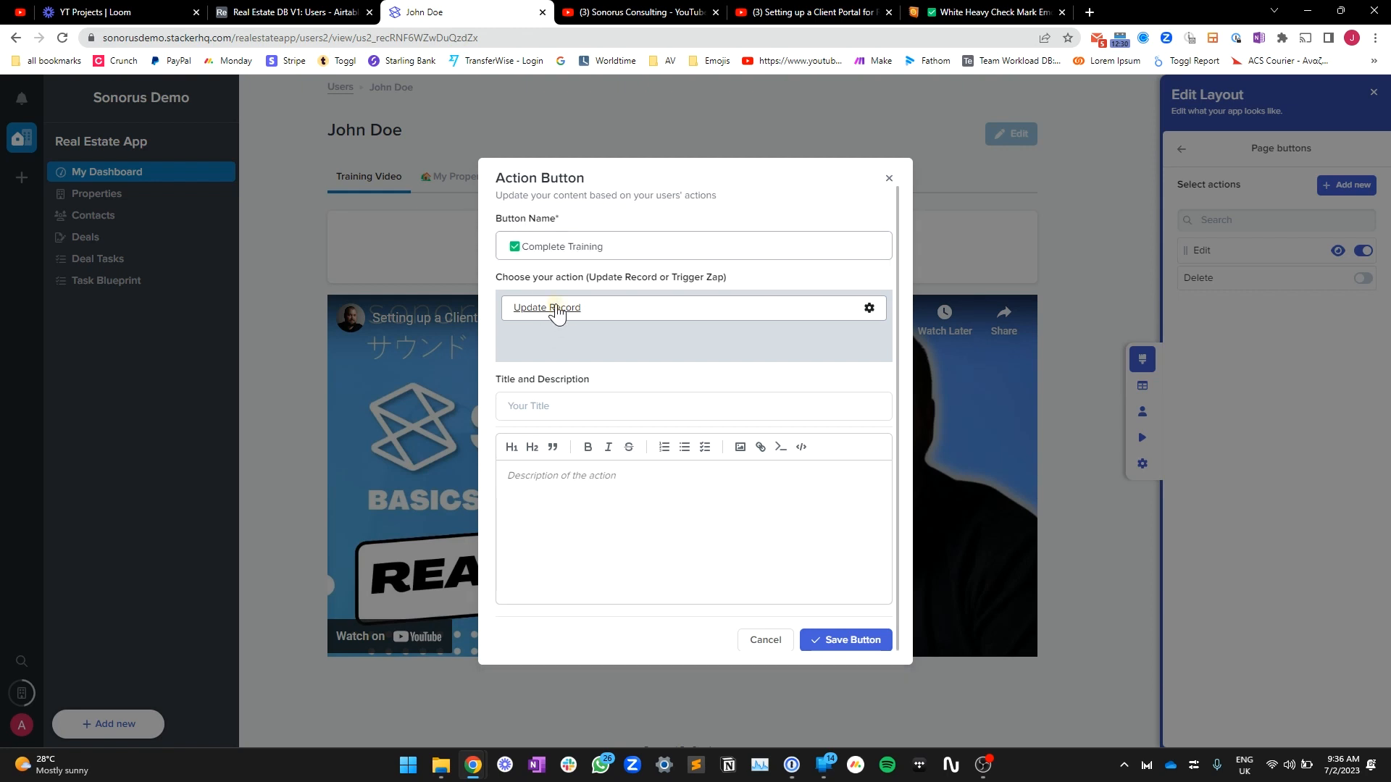
Step: Make the button's Update Record action set "Completed Training?" to a ticked default value that users cannot edit, and save the field options
{"action": "left_click", "coordinate": [555, 312]}
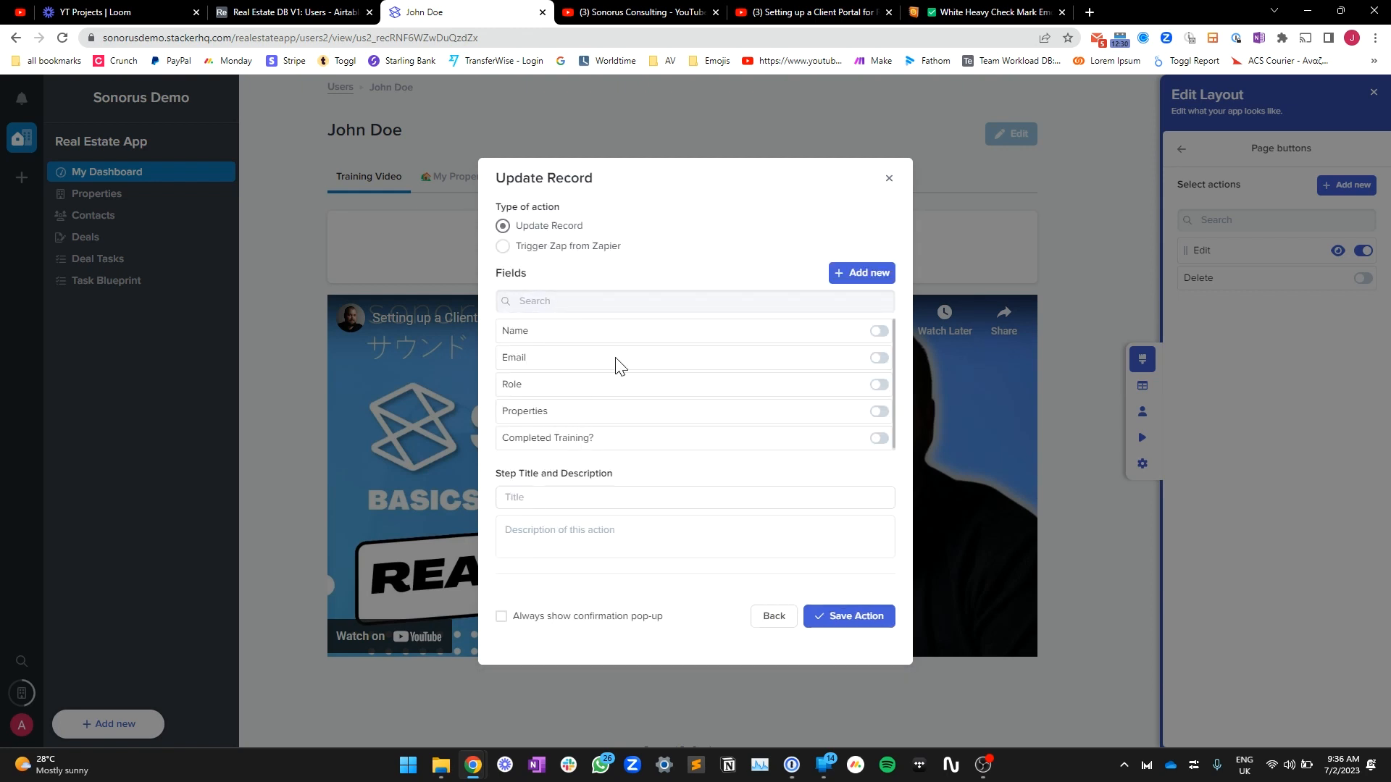
{"action": "left_click", "coordinate": [879, 438]}
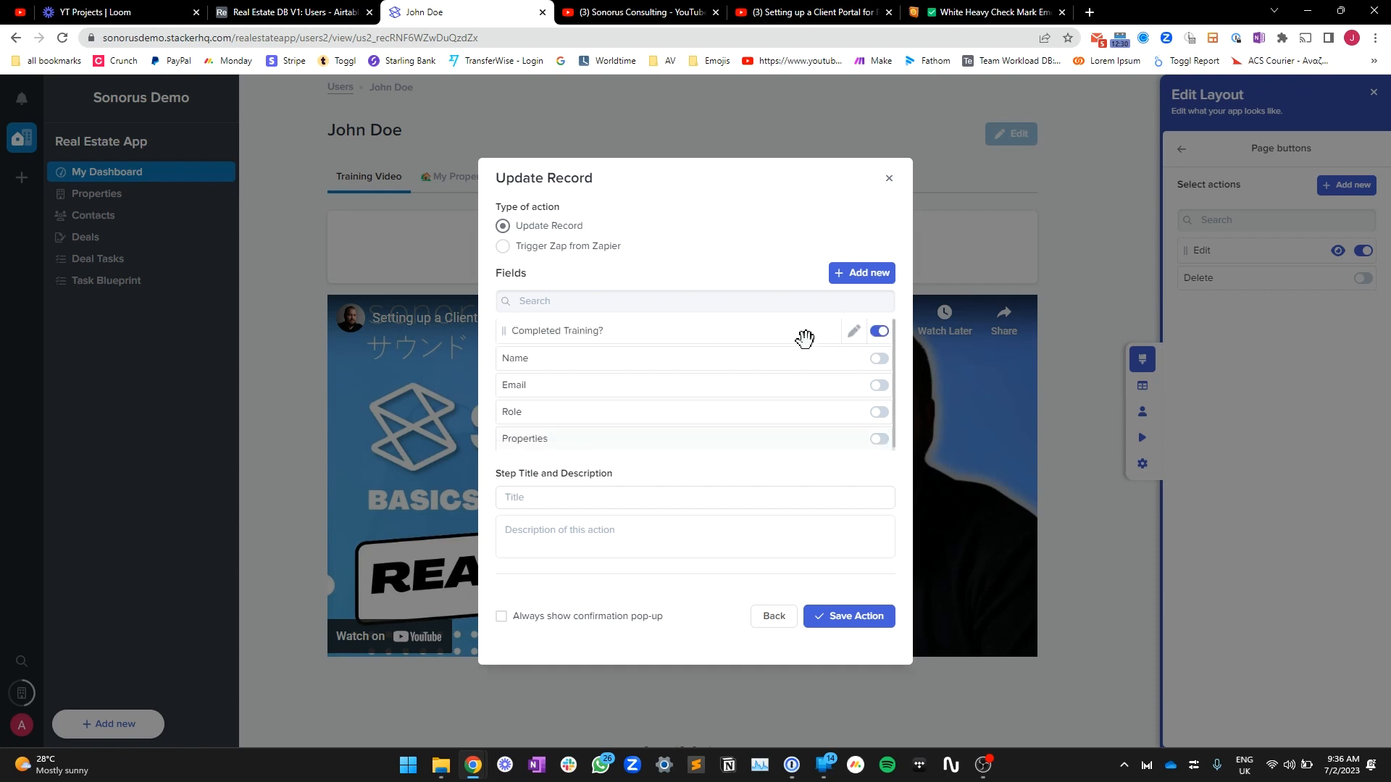
{"action": "left_click", "coordinate": [853, 331]}
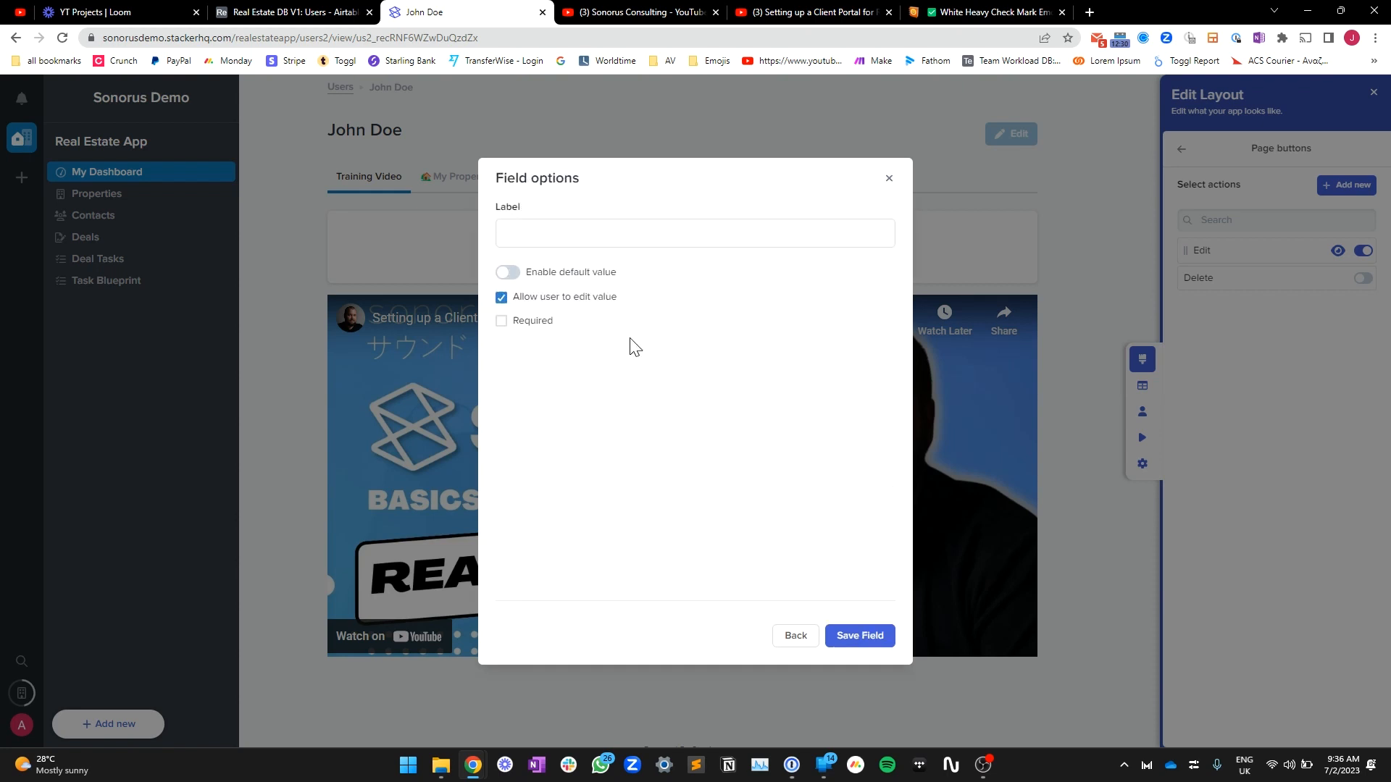
{"action": "left_click", "coordinate": [542, 300]}
{"action": "left_click", "coordinate": [511, 273]}
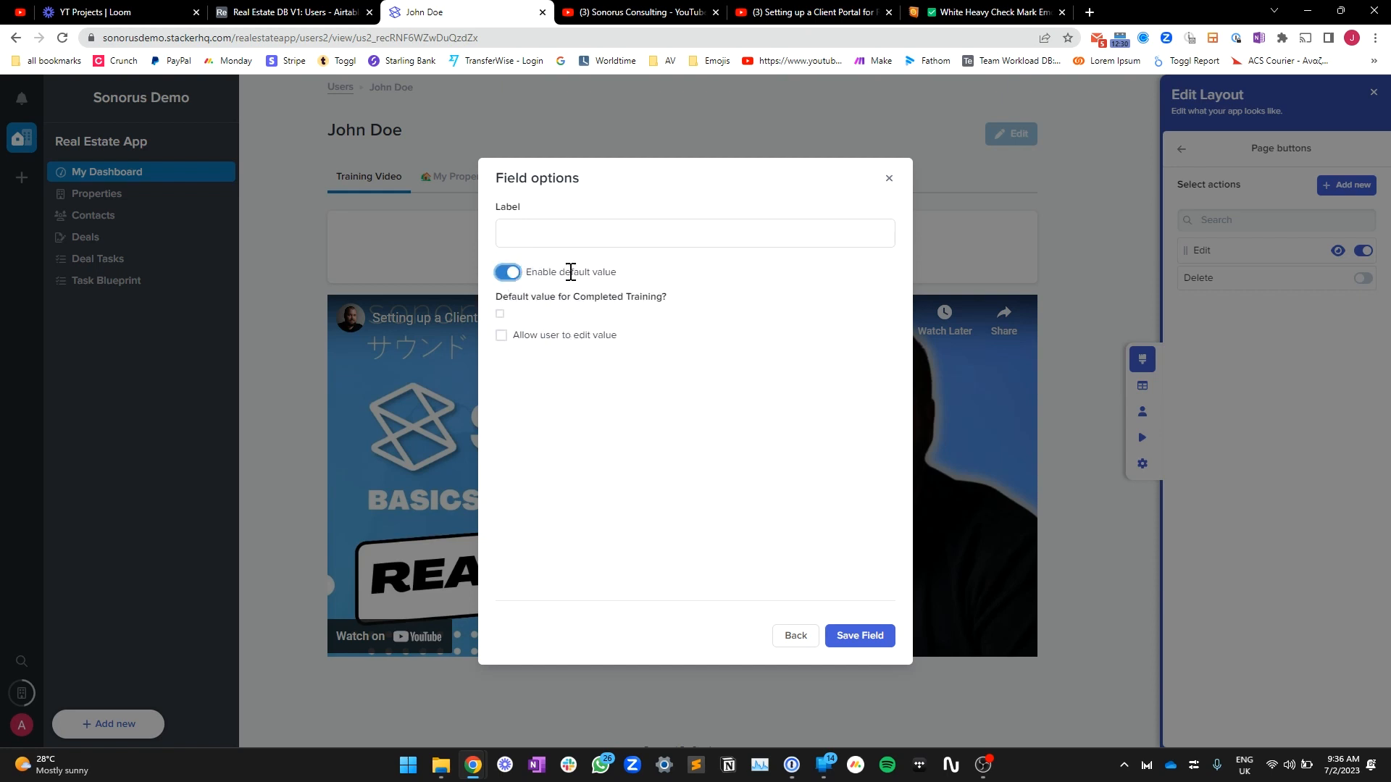
{"action": "left_click", "coordinate": [500, 314]}
{"action": "left_click", "coordinate": [717, 432]}
{"action": "left_click", "coordinate": [851, 645]}
Step: Require a confirmation pop-up titled "✅Complete Training" asking "Are you sure you would like to complete this training?", and save the action and button
{"action": "left_click", "coordinate": [555, 527]}
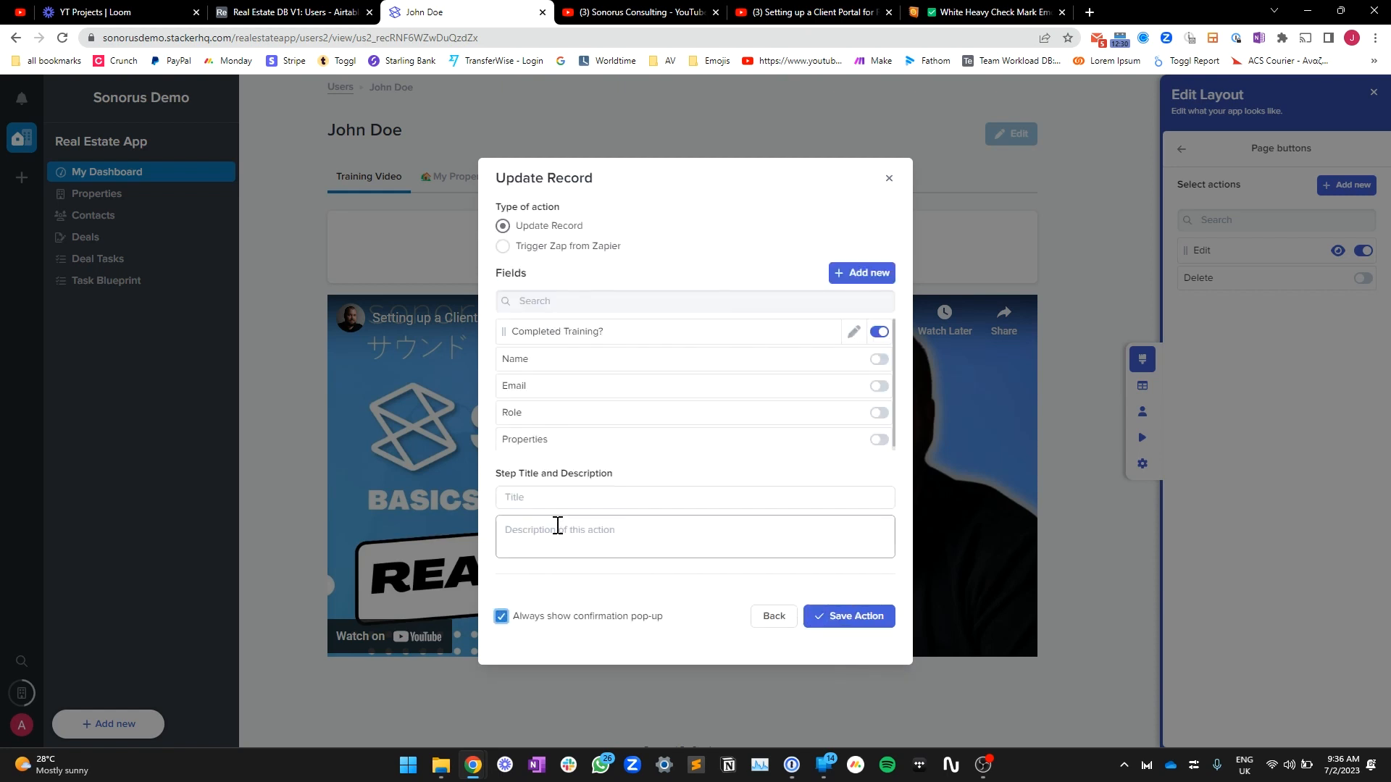
{"action": "left_click", "coordinate": [555, 497]}
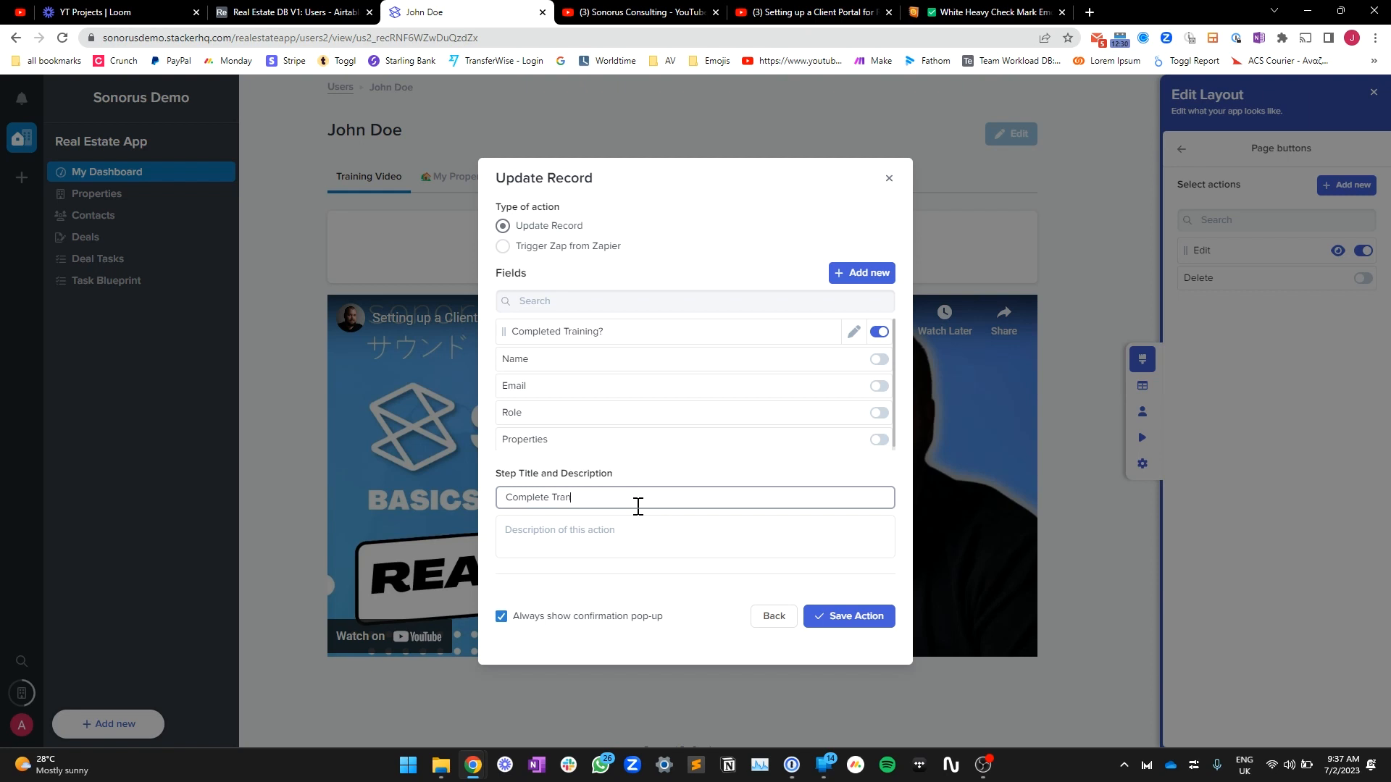
{"action": "type", "text": "✅"}
{"action": "left_click", "coordinate": [596, 541]}
{"action": "type", "text": "A"}
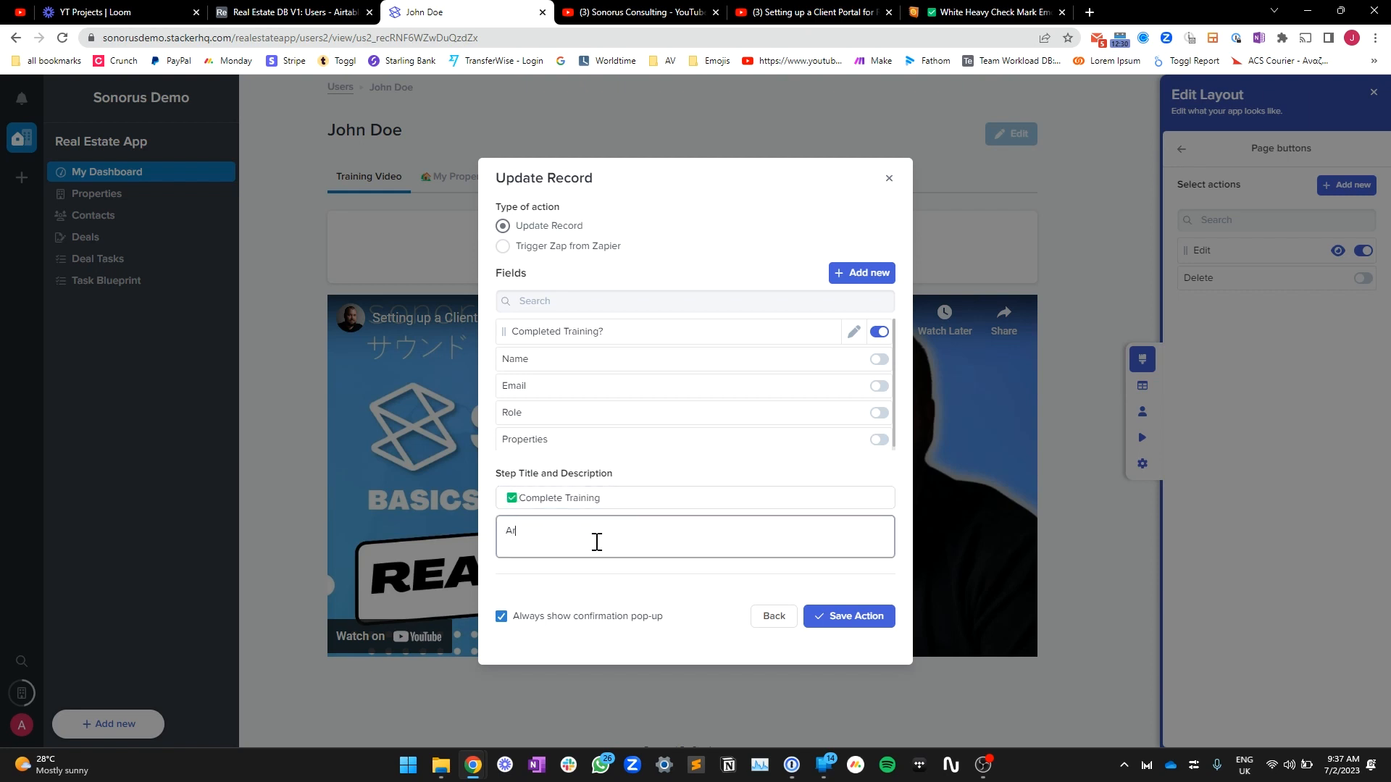
{"action": "type", "text": "re you sure you would like to complete this training?"}
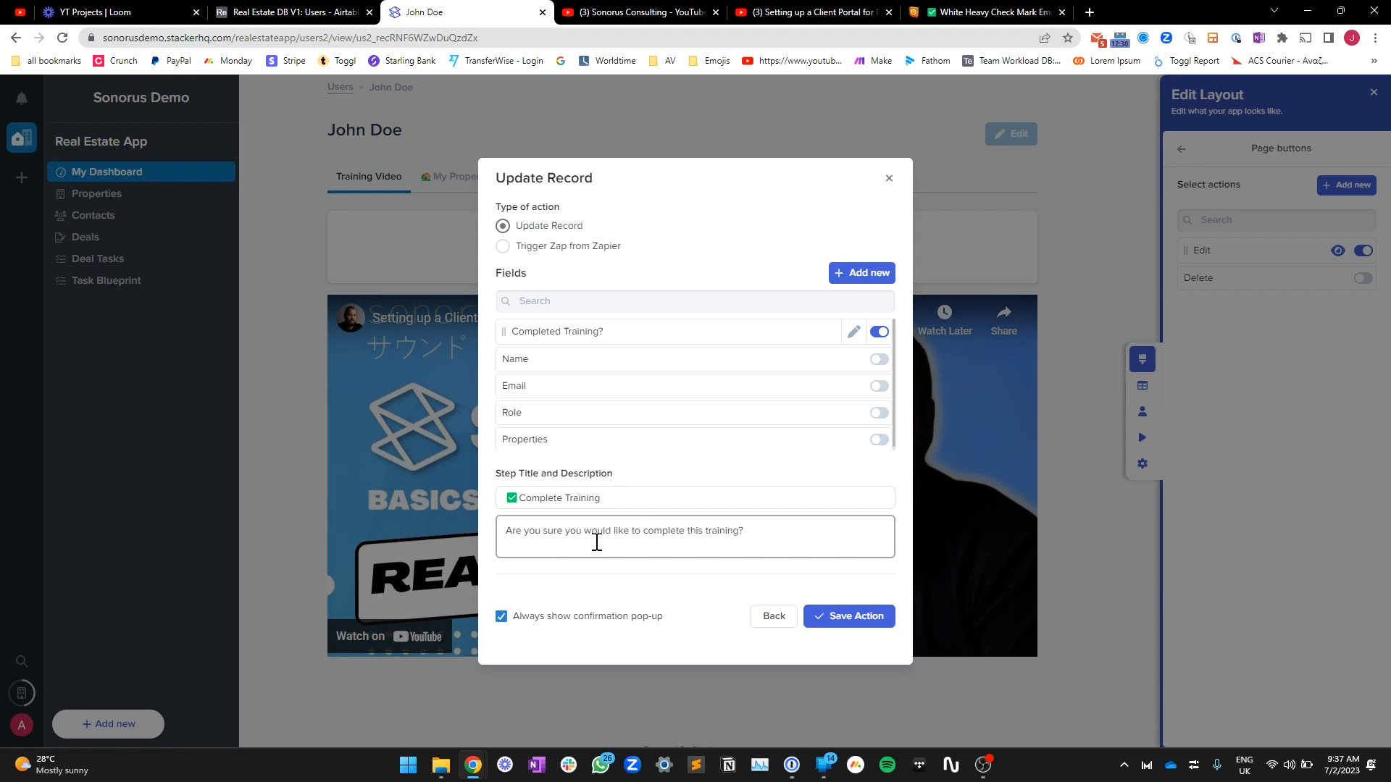
{"action": "left_click", "coordinate": [862, 618]}
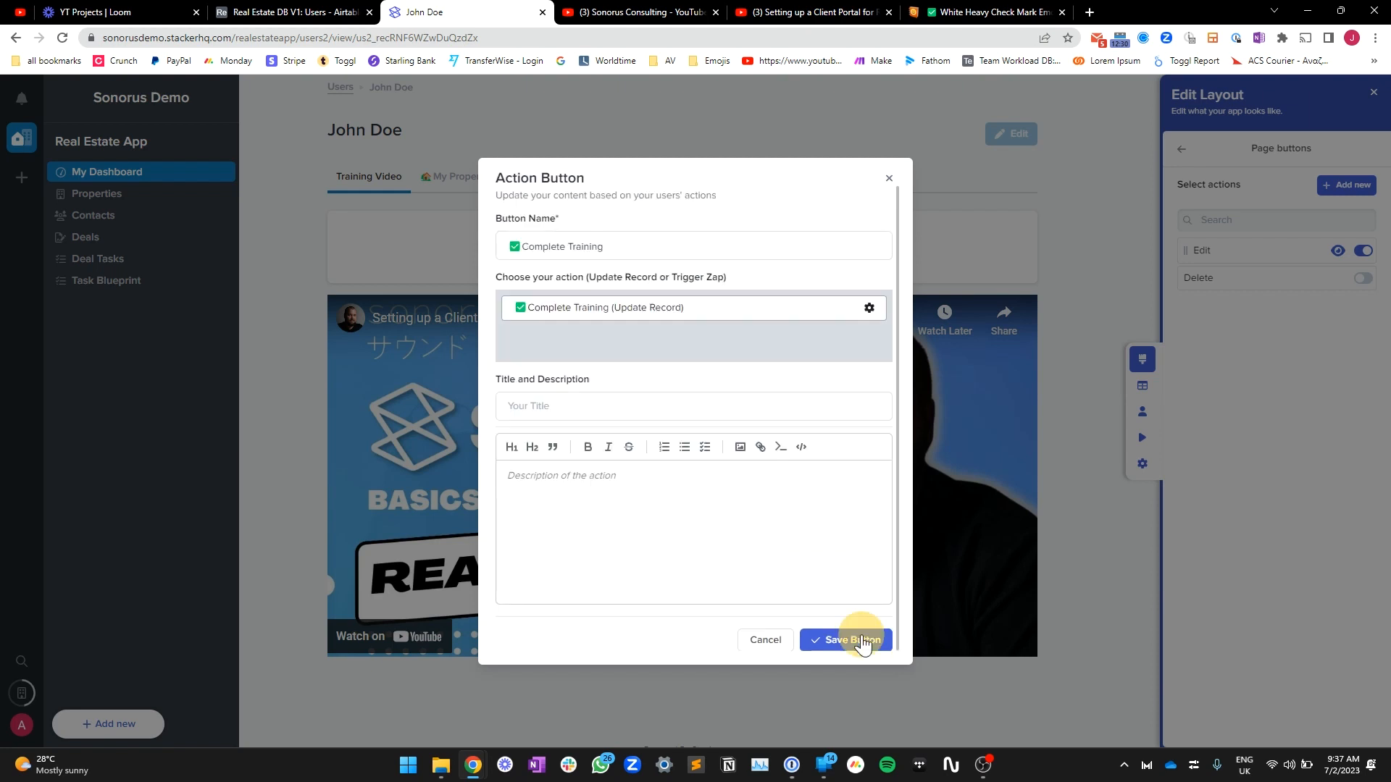
{"action": "left_click", "coordinate": [861, 635]}
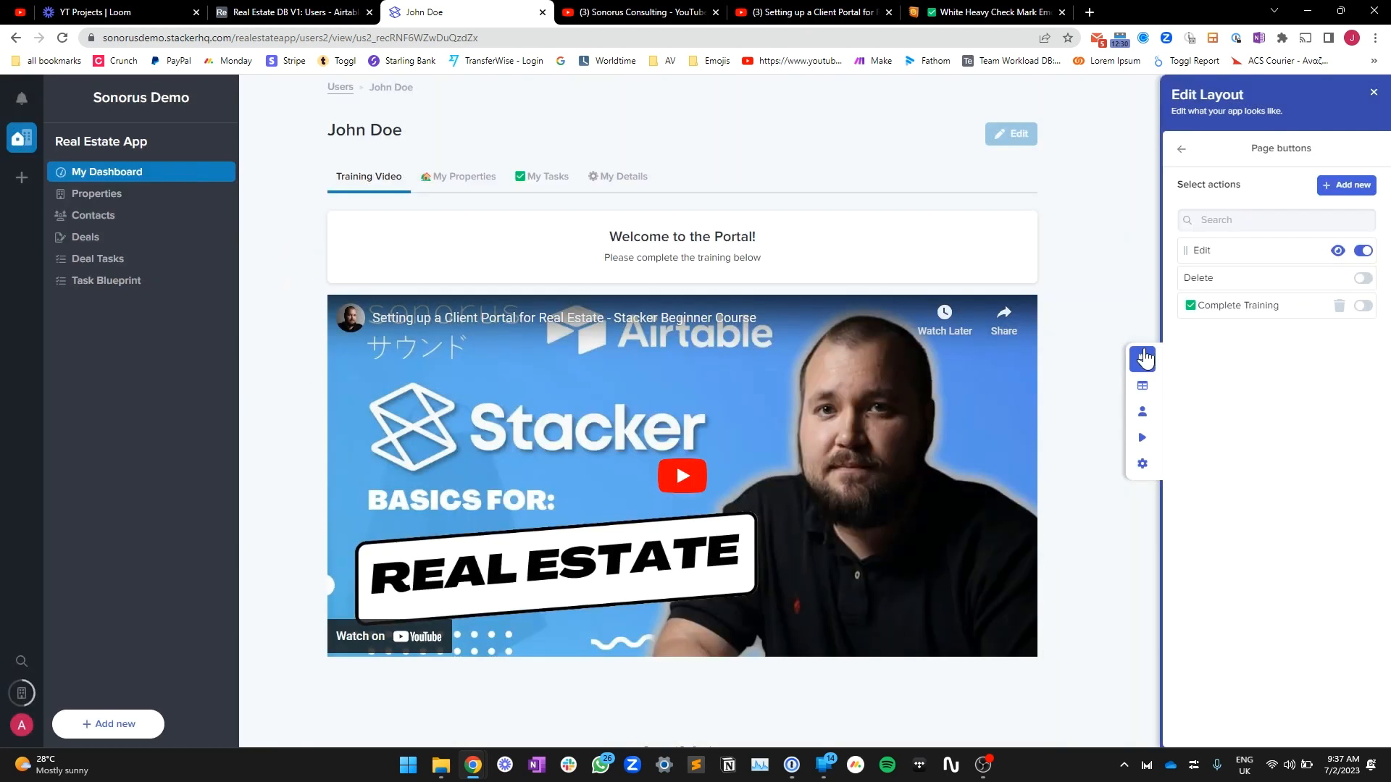
Step: Enable the Complete Training page button and make it visible only when "Completed Training?" is false
{"action": "left_click", "coordinate": [1362, 307]}
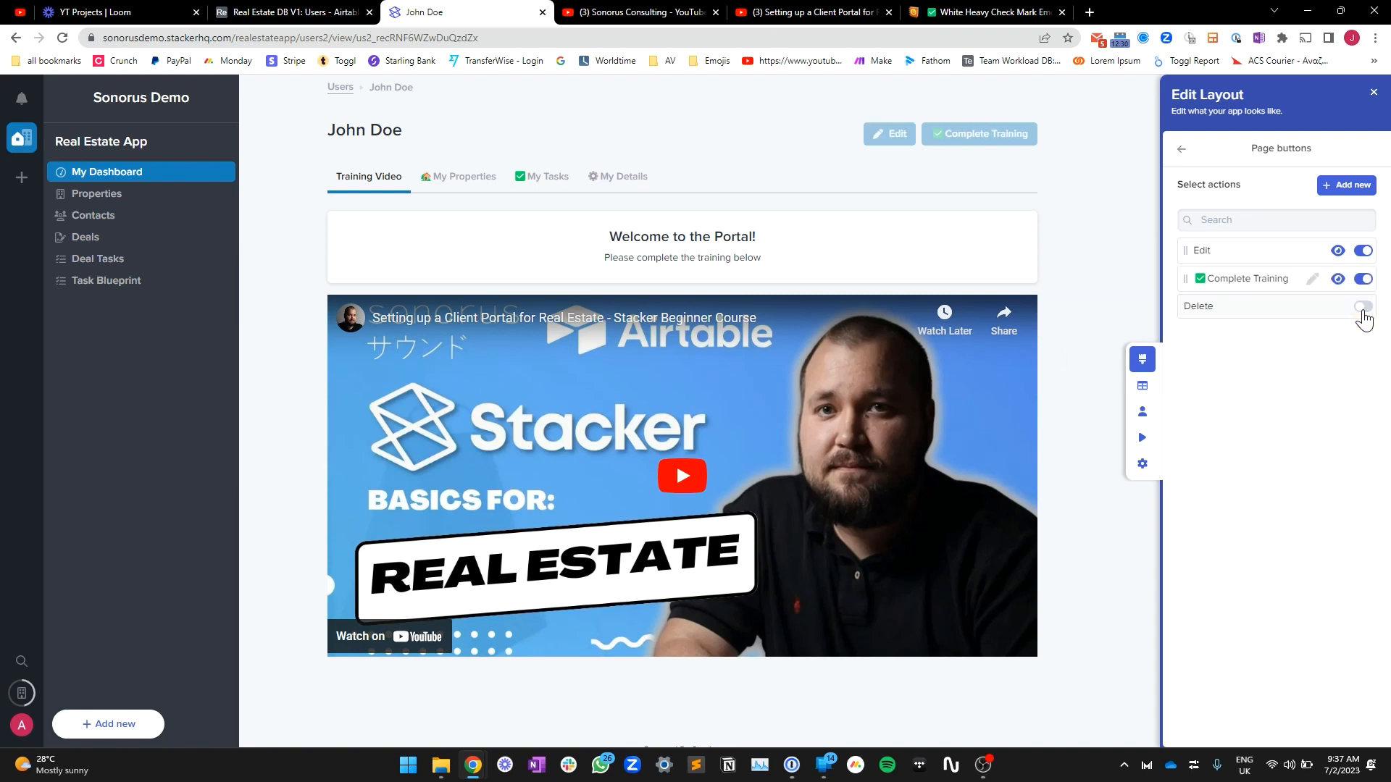
{"action": "left_click", "coordinate": [1338, 279]}
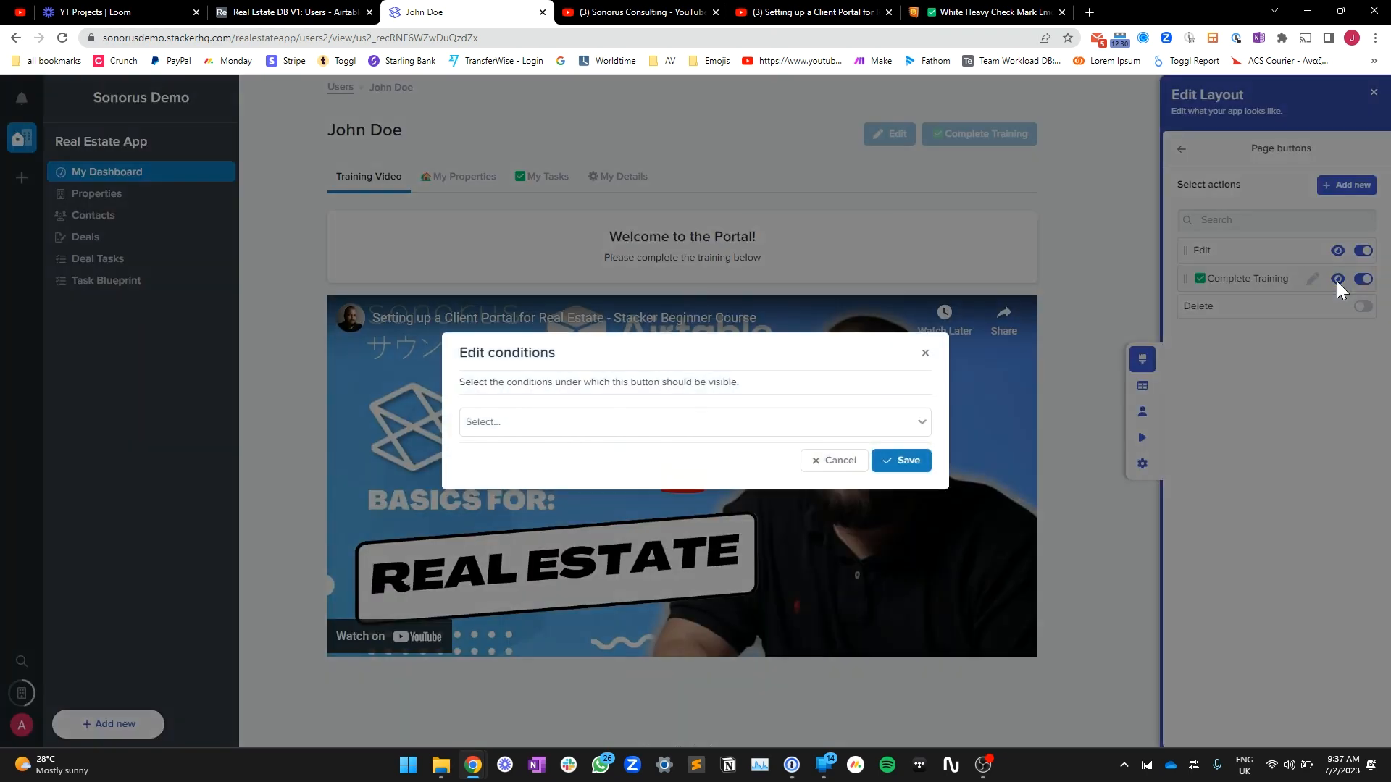
{"action": "left_click", "coordinate": [526, 419]}
{"action": "left_click", "coordinate": [554, 625]}
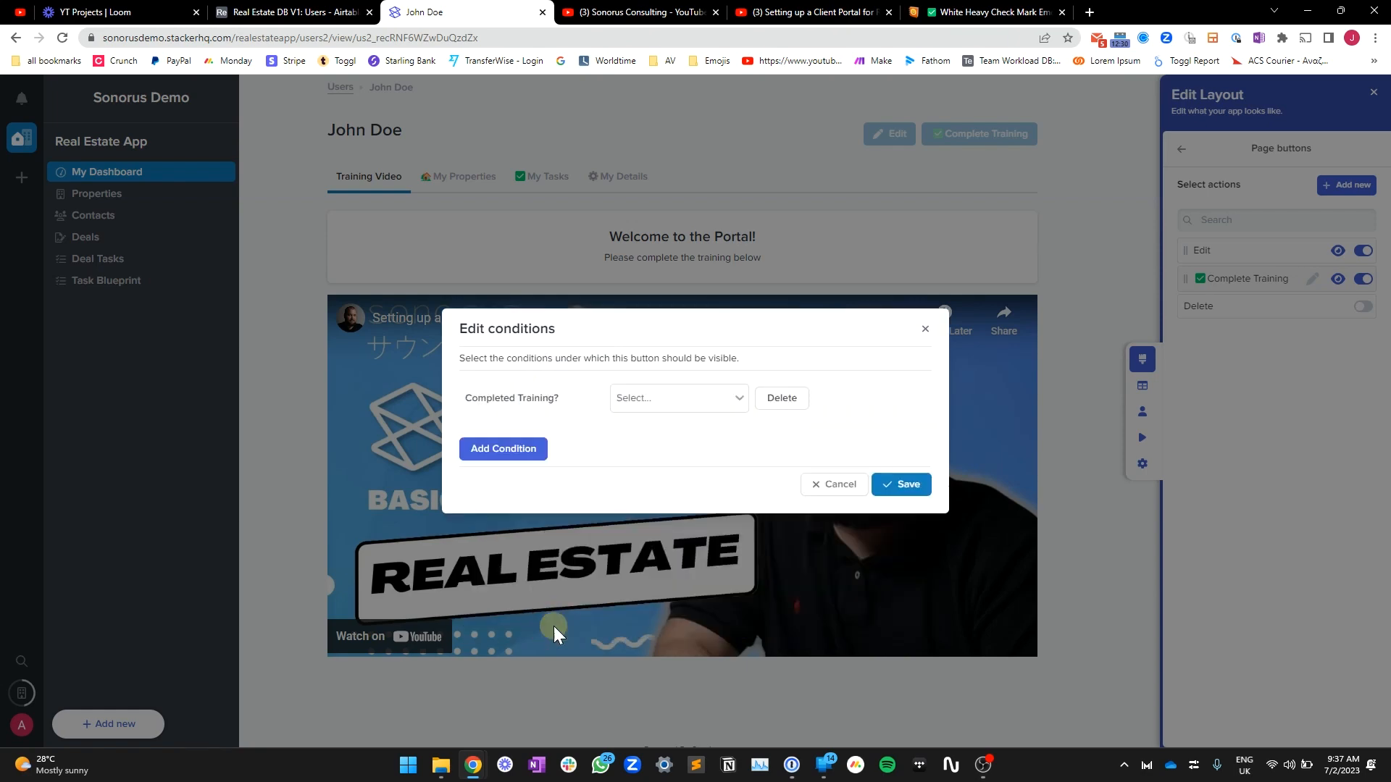
{"action": "left_click", "coordinate": [649, 413]}
{"action": "left_click", "coordinate": [649, 428]}
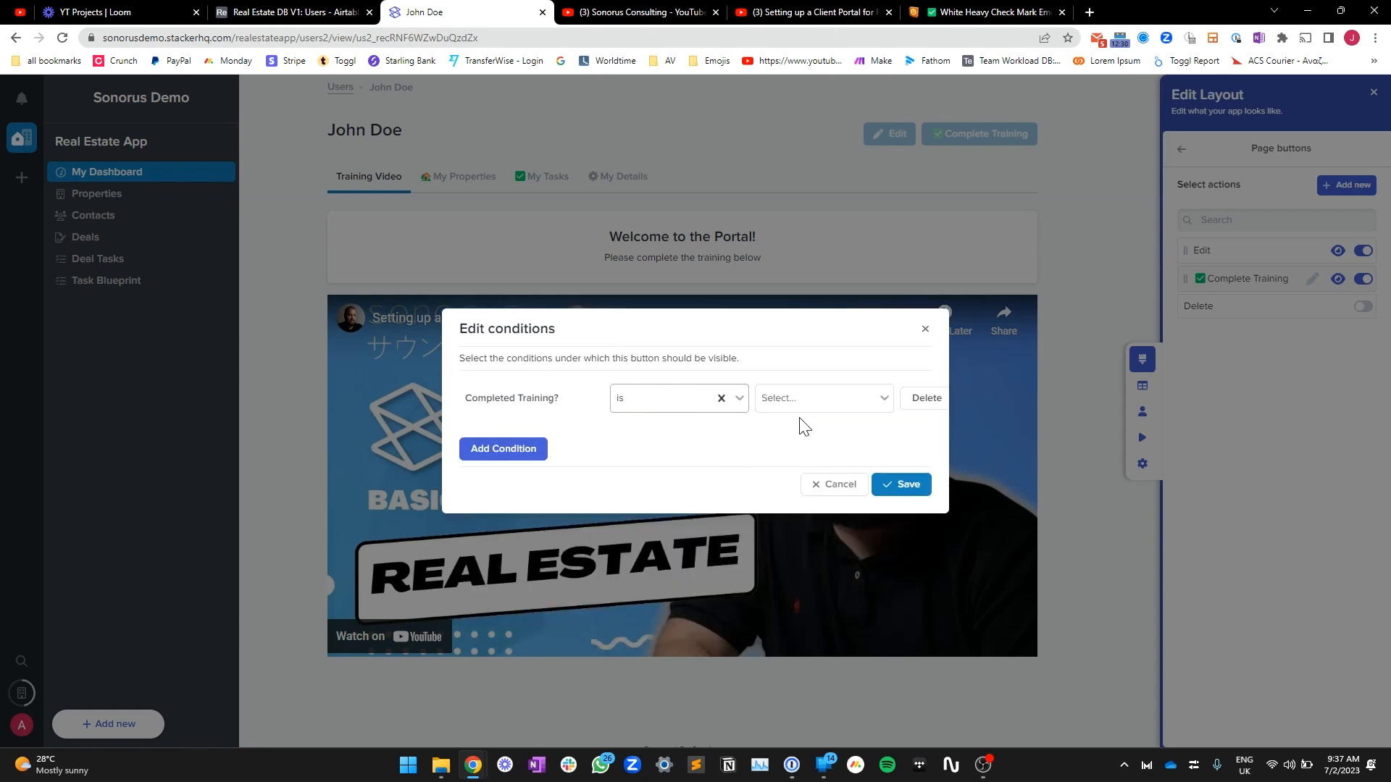
{"action": "left_click", "coordinate": [818, 397]}
{"action": "left_click", "coordinate": [808, 445]}
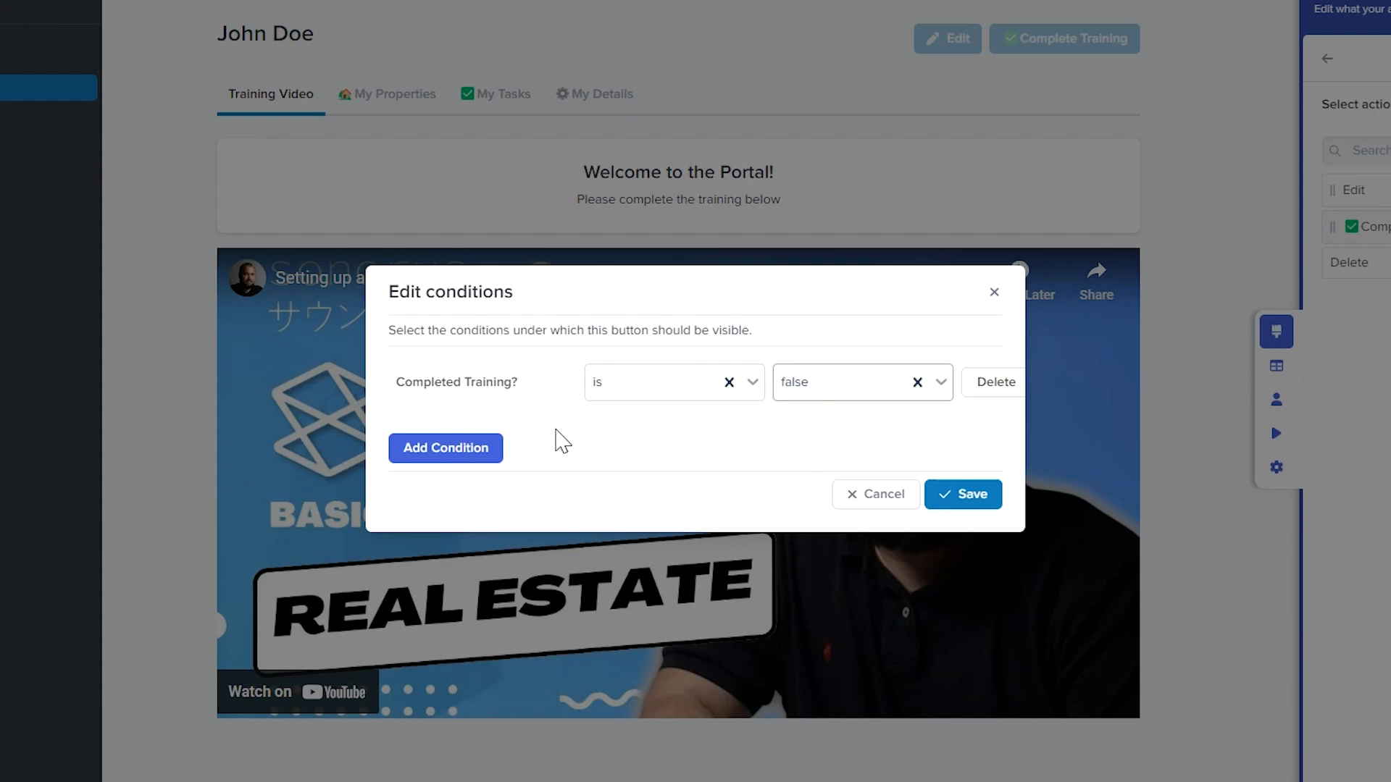
{"action": "left_click", "coordinate": [978, 497]}
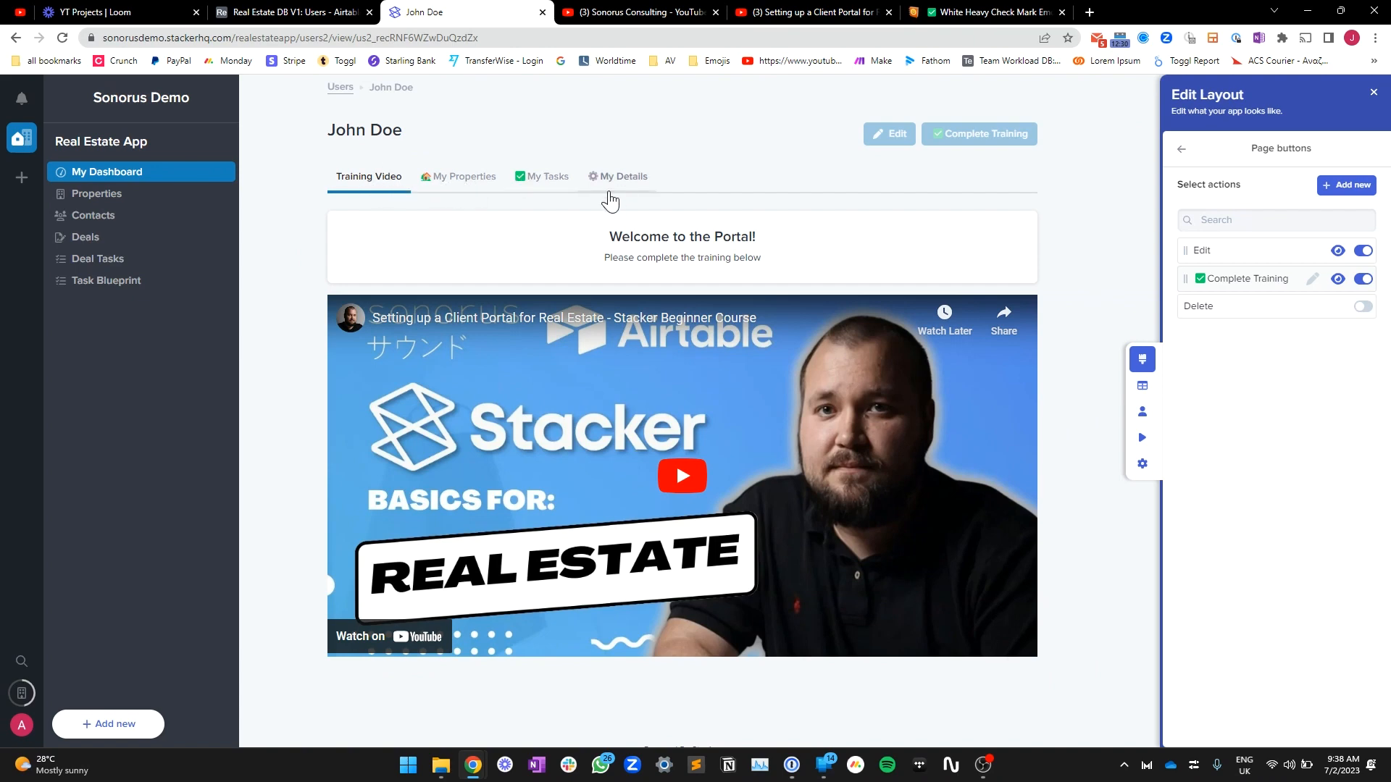
Step: Make the Training Video tab of the Users detail layout visible only when "Completed Training?" is false
{"action": "left_click", "coordinate": [1181, 150]}
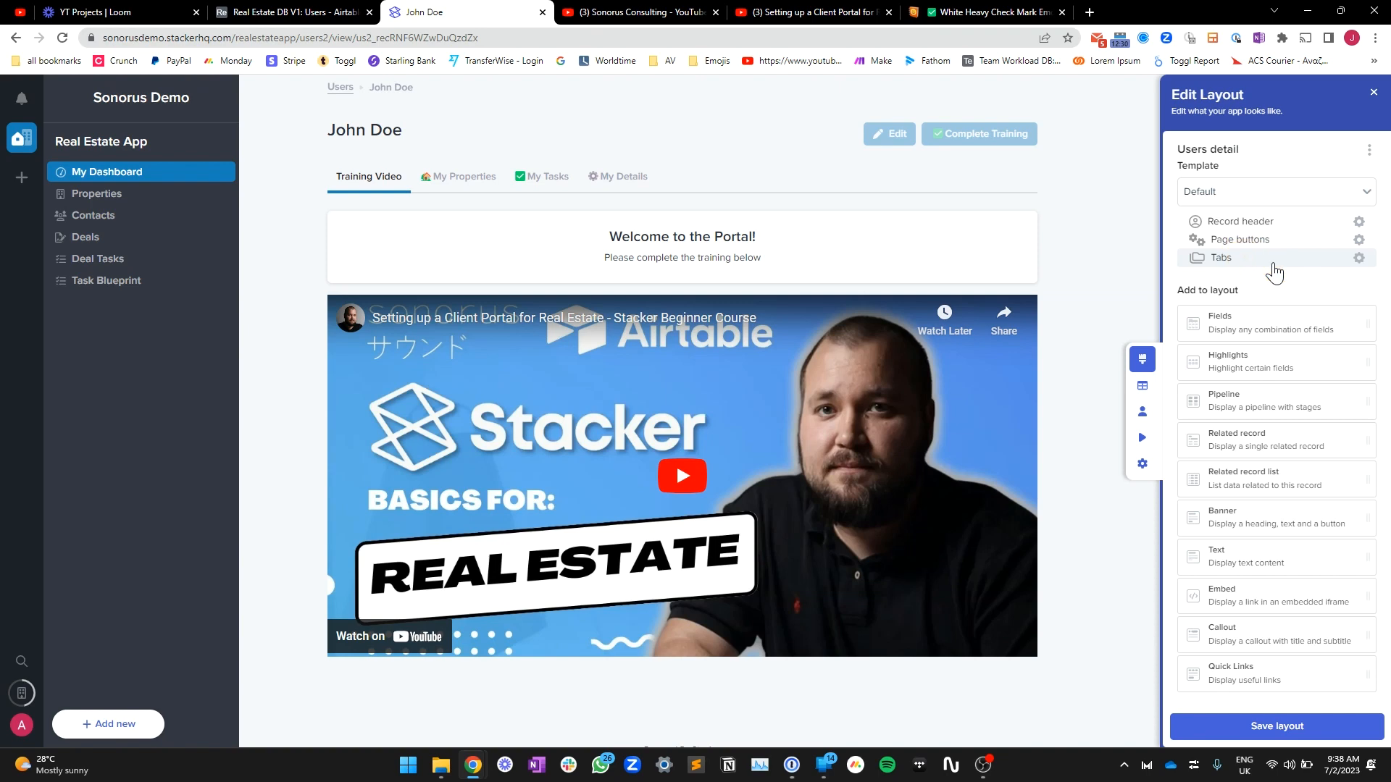
{"action": "left_click", "coordinate": [1244, 261]}
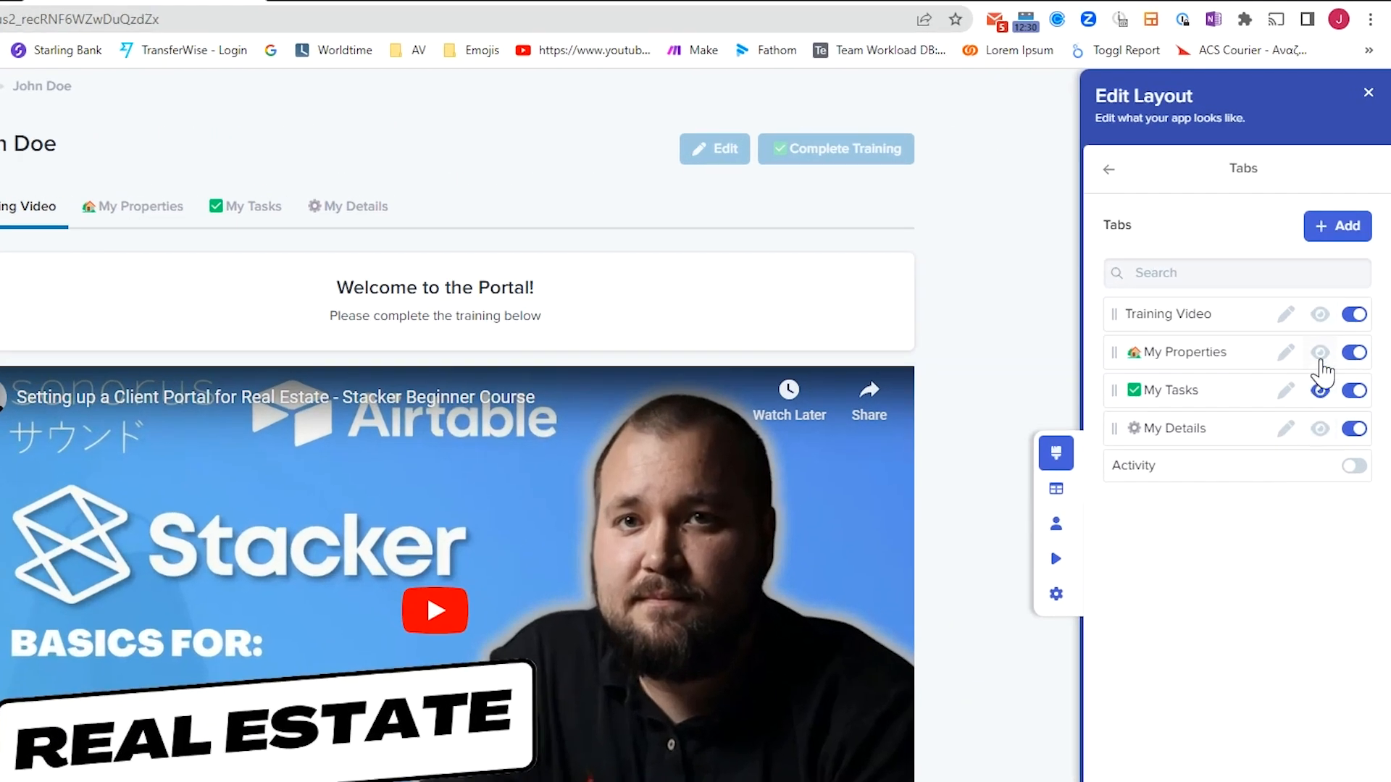
{"action": "left_click", "coordinate": [1320, 314]}
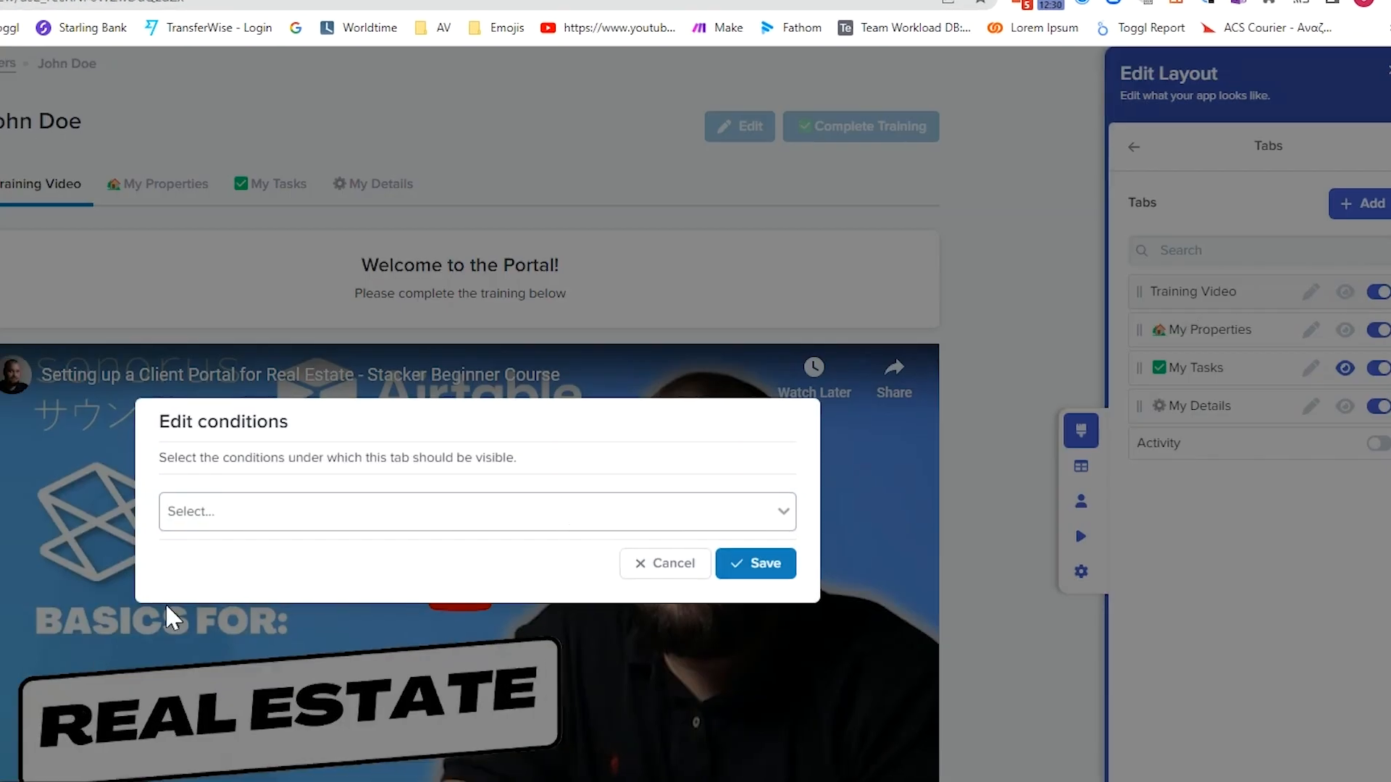
{"action": "left_click", "coordinate": [288, 544]}
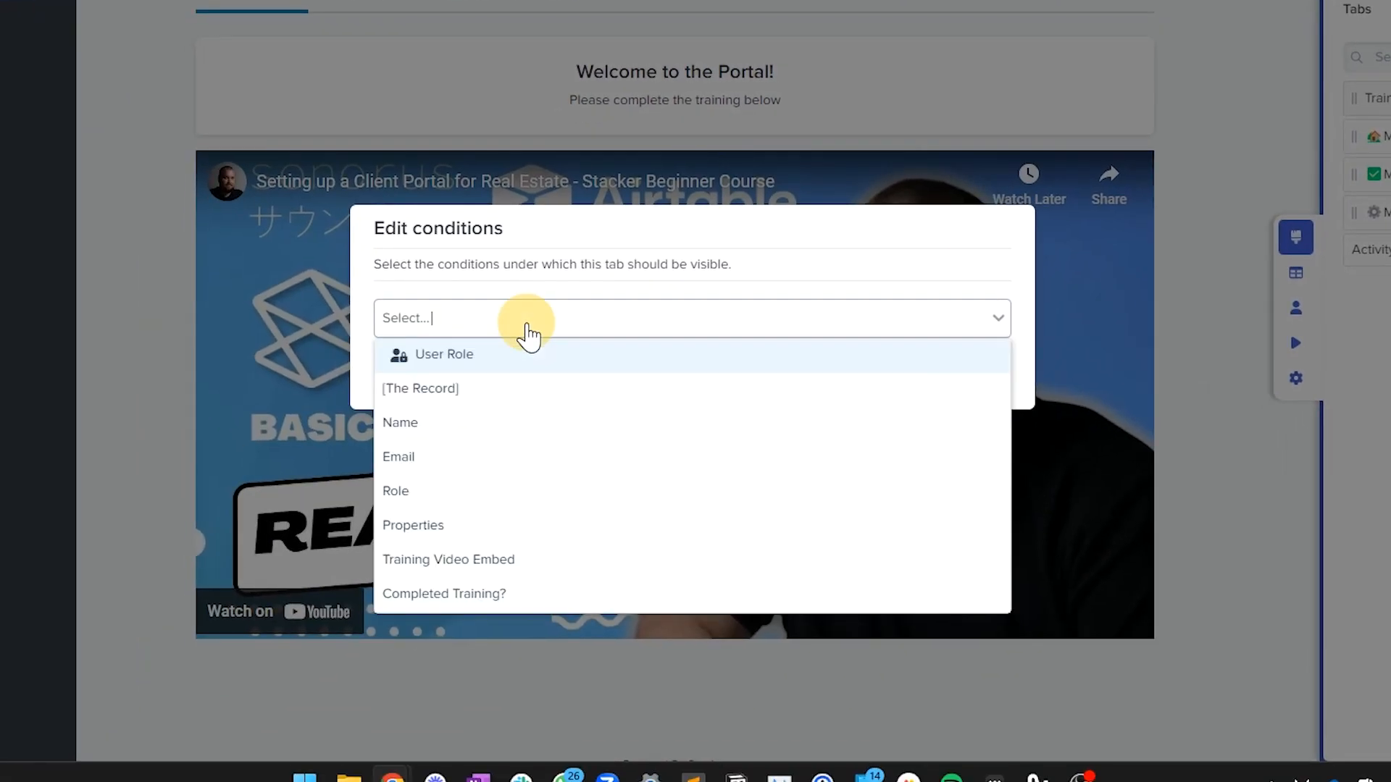
{"action": "left_click", "coordinate": [482, 597]}
{"action": "left_click", "coordinate": [646, 294]}
{"action": "left_click", "coordinate": [694, 325]}
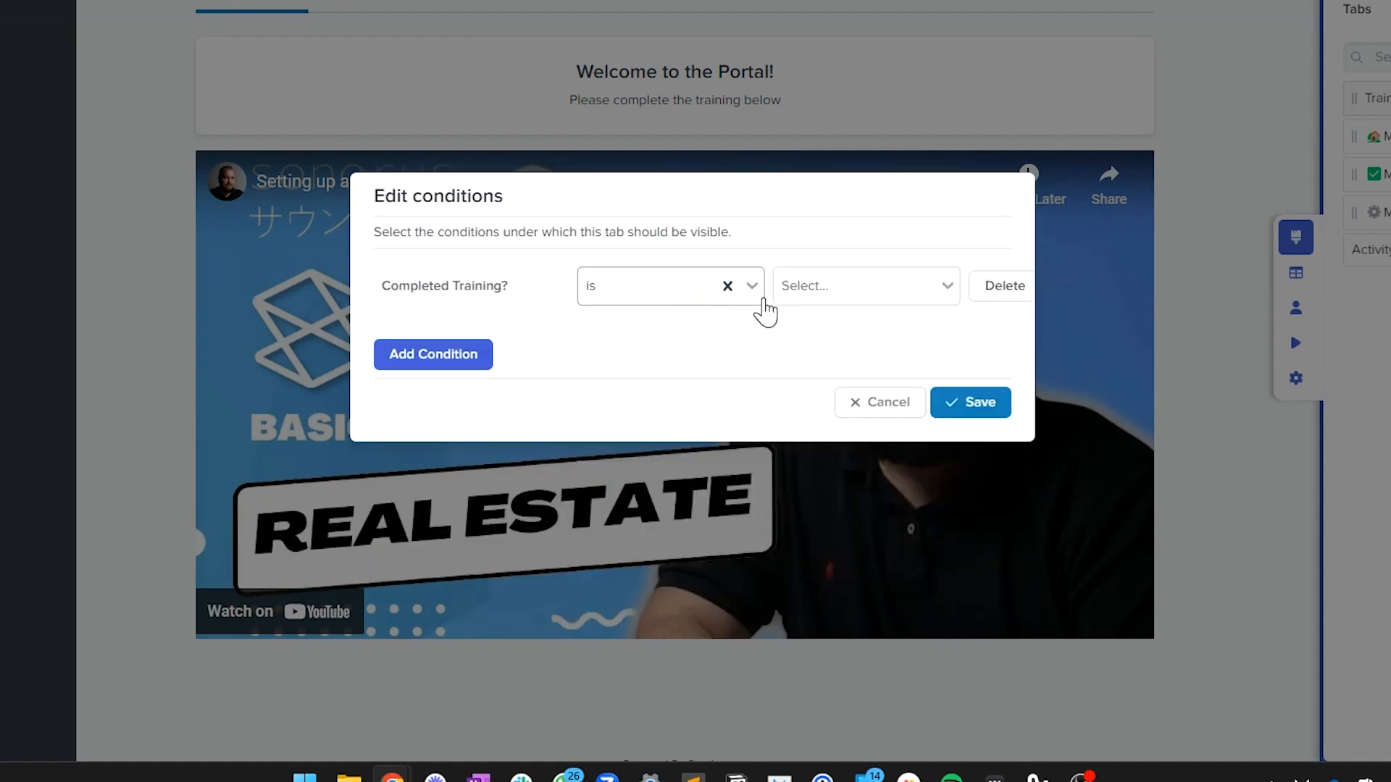
{"action": "left_click", "coordinate": [801, 285]}
{"action": "left_click", "coordinate": [815, 357]}
{"action": "left_click", "coordinate": [967, 408]}
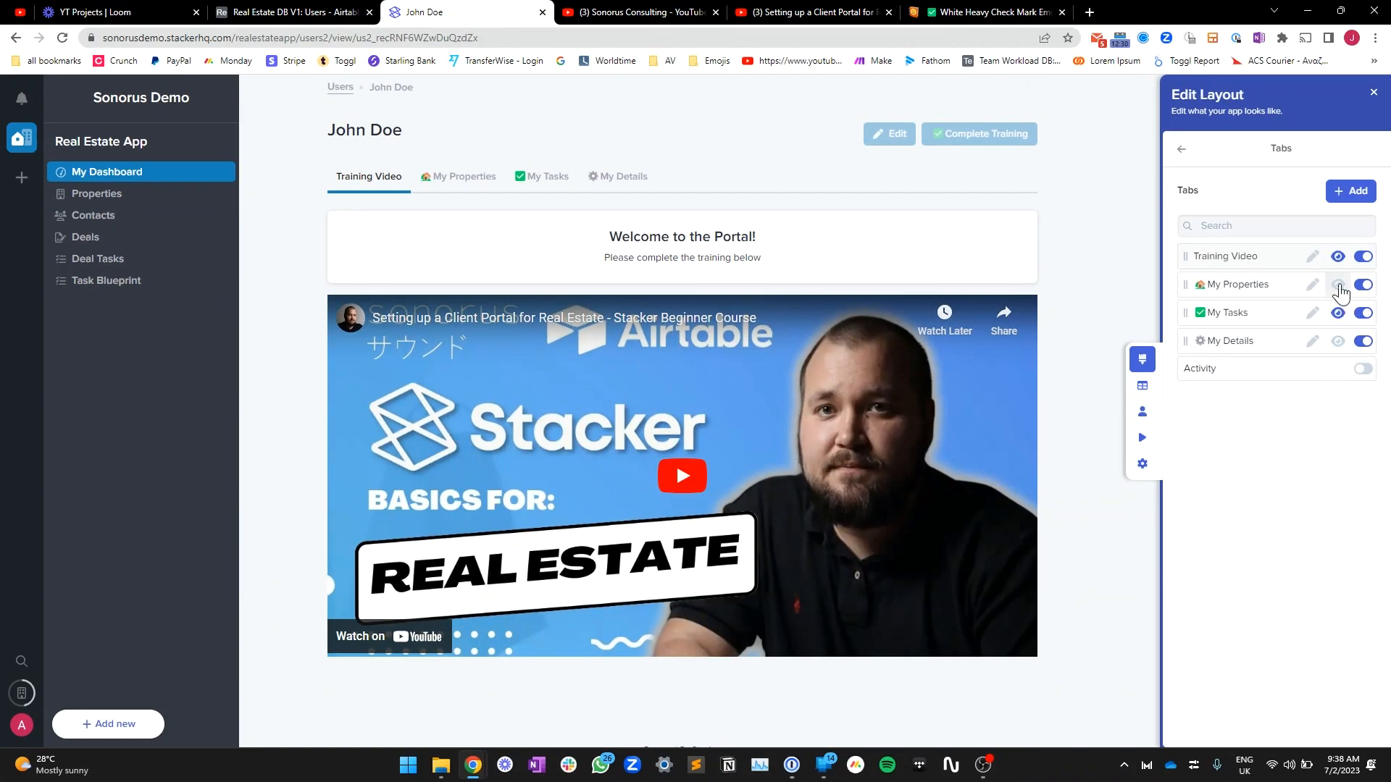
Step: Make the My Properties tab visible only when "Completed Training?" is true, and save the condition
{"action": "left_click", "coordinate": [1338, 312]}
{"action": "left_click", "coordinate": [531, 419]}
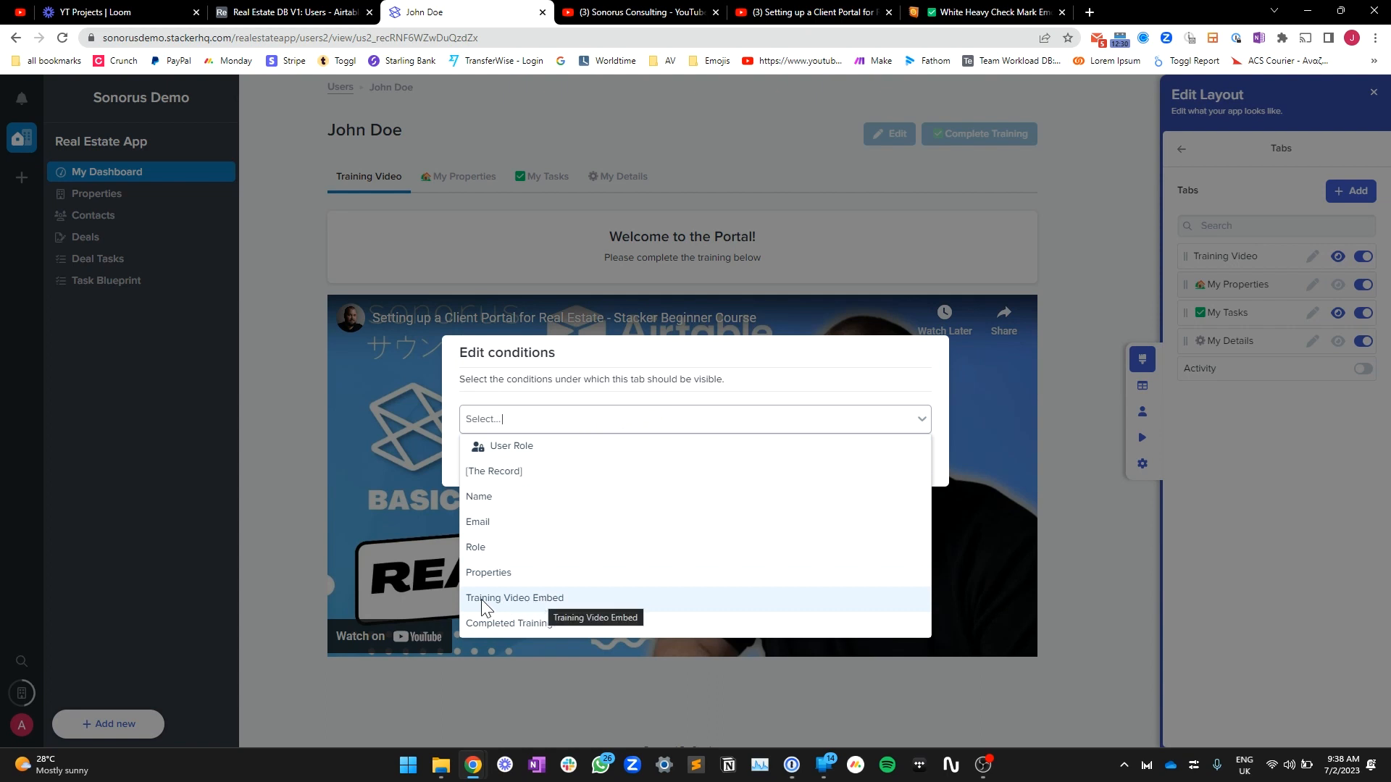
{"action": "left_click", "coordinate": [500, 623]}
{"action": "left_click", "coordinate": [689, 397]}
{"action": "left_click", "coordinate": [697, 423]}
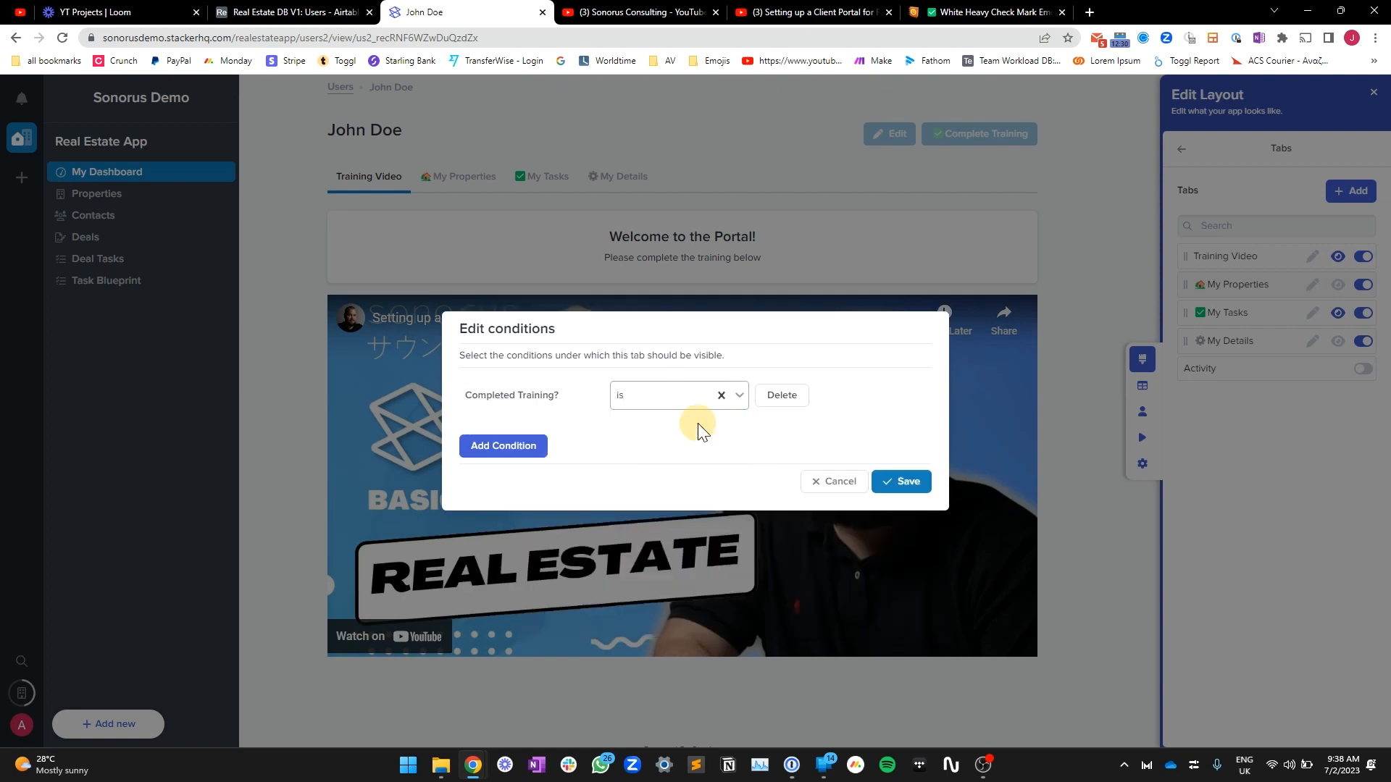
{"action": "left_click", "coordinate": [793, 400]}
{"action": "left_click", "coordinate": [811, 424]}
{"action": "left_click", "coordinate": [902, 479]}
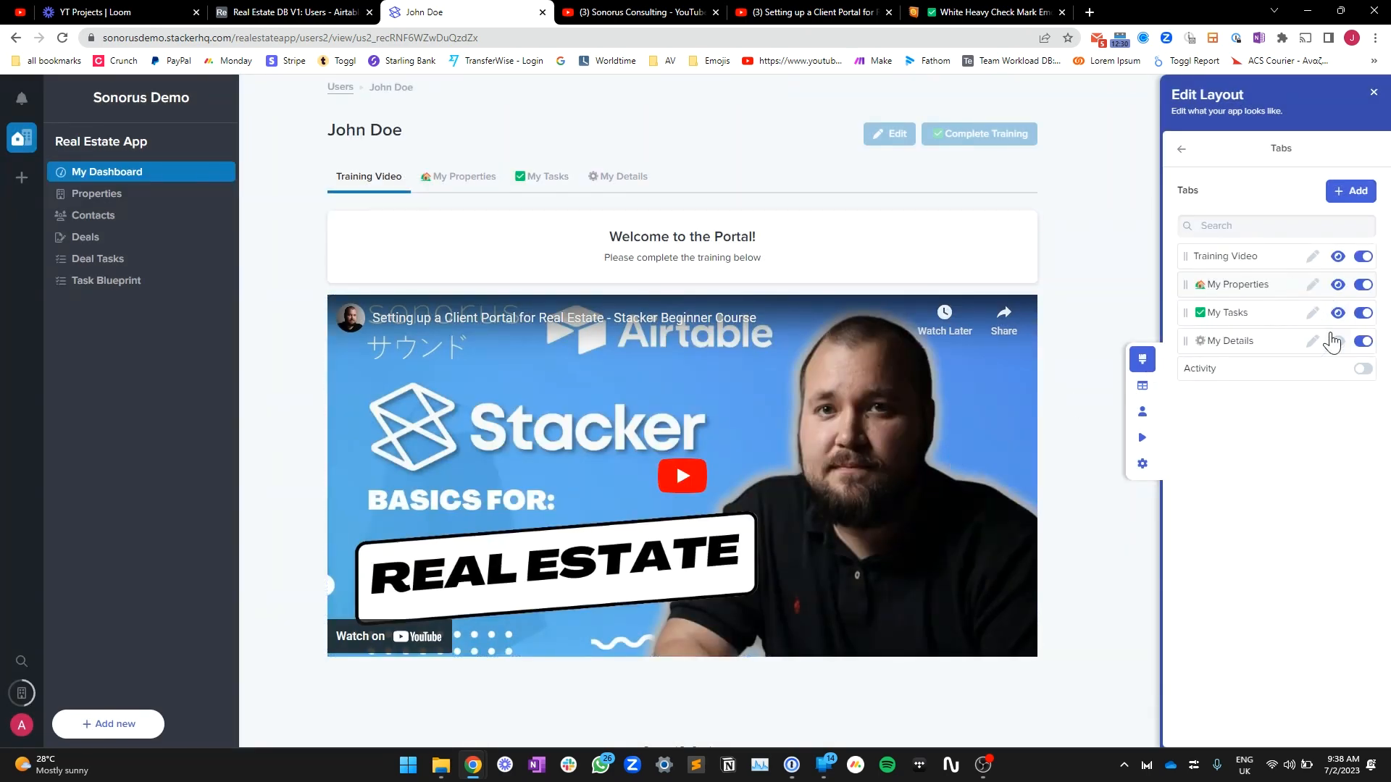
Step: Add a second visibility condition to the My Tasks tab requiring "Completed Training?" to be true
{"action": "left_click", "coordinate": [1337, 313]}
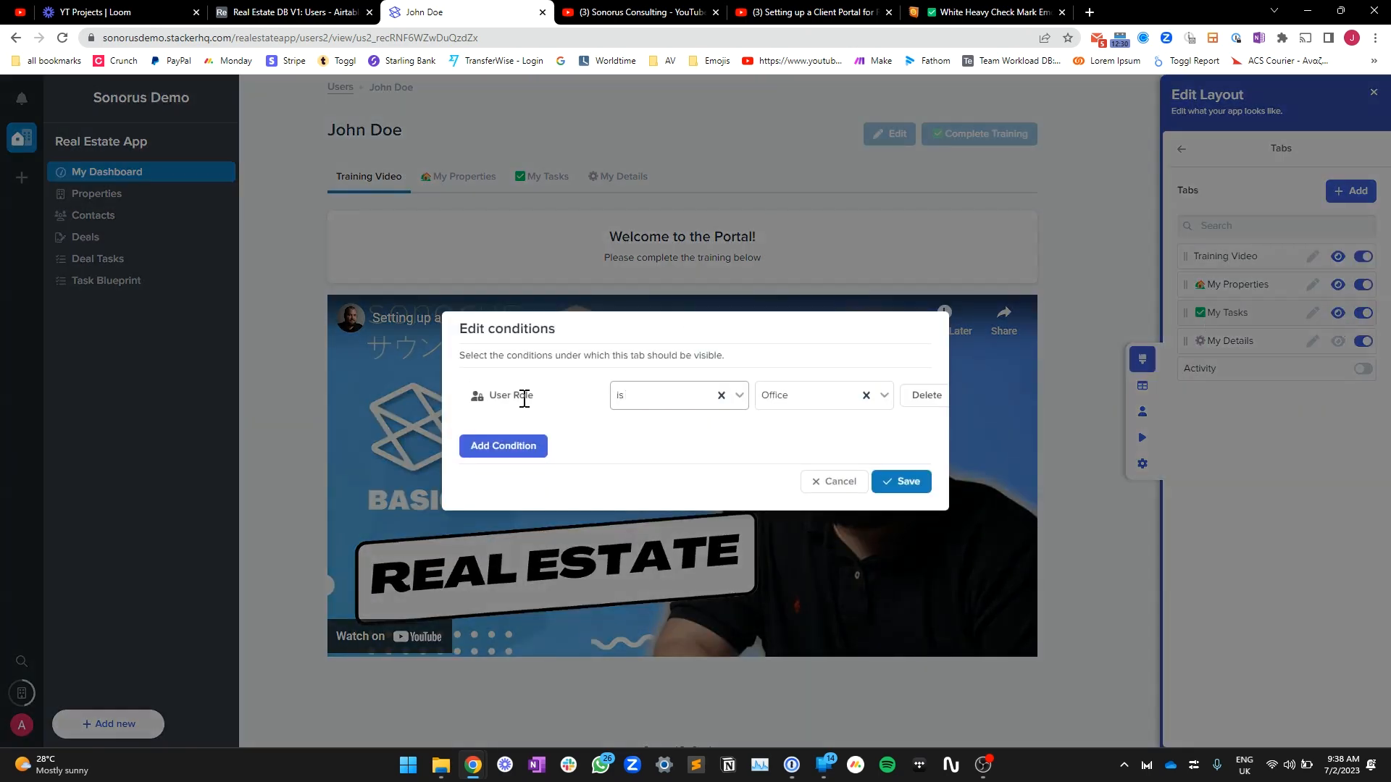
{"action": "left_click", "coordinate": [535, 454]}
{"action": "left_click", "coordinate": [654, 441]}
{"action": "left_click", "coordinate": [594, 640]}
{"action": "left_click", "coordinate": [788, 419]}
{"action": "left_click", "coordinate": [793, 442]}
{"action": "left_click", "coordinate": [901, 499]}
Step: Make the My Details tab visible only when "Completed Training?" is true, and save the condition
{"action": "left_click", "coordinate": [1338, 341]}
{"action": "left_click", "coordinate": [686, 419]}
{"action": "left_click", "coordinate": [511, 623]}
{"action": "left_click", "coordinate": [898, 481]}
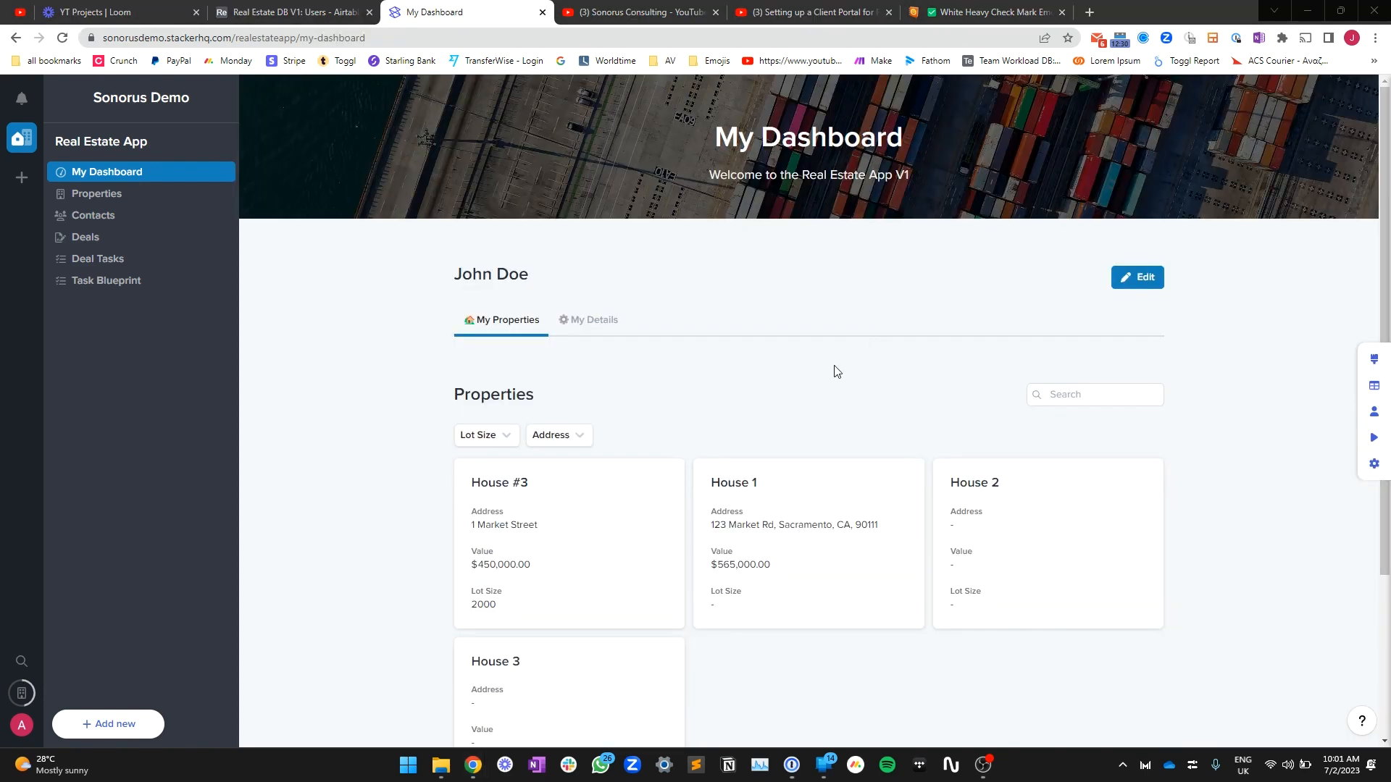
Step: Switch to the Airtable Users table and untick "Completed Training?" for both user records
{"action": "left_click", "coordinate": [297, 7]}
{"action": "left_click", "coordinate": [813, 205]}
{"action": "left_click", "coordinate": [813, 229]}
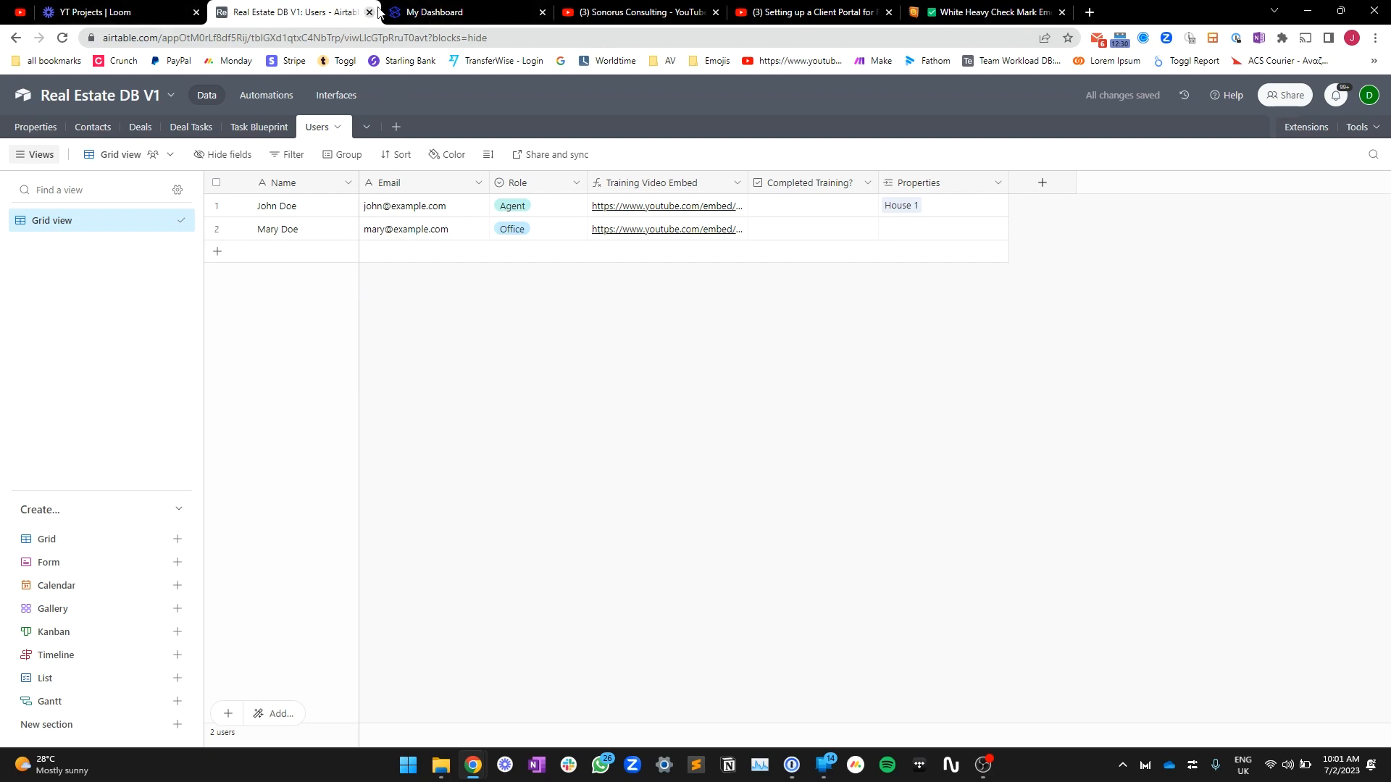
Step: Return to the Stacker dashboard and preview the portal as the agent user
{"action": "left_click", "coordinate": [384, 10]}
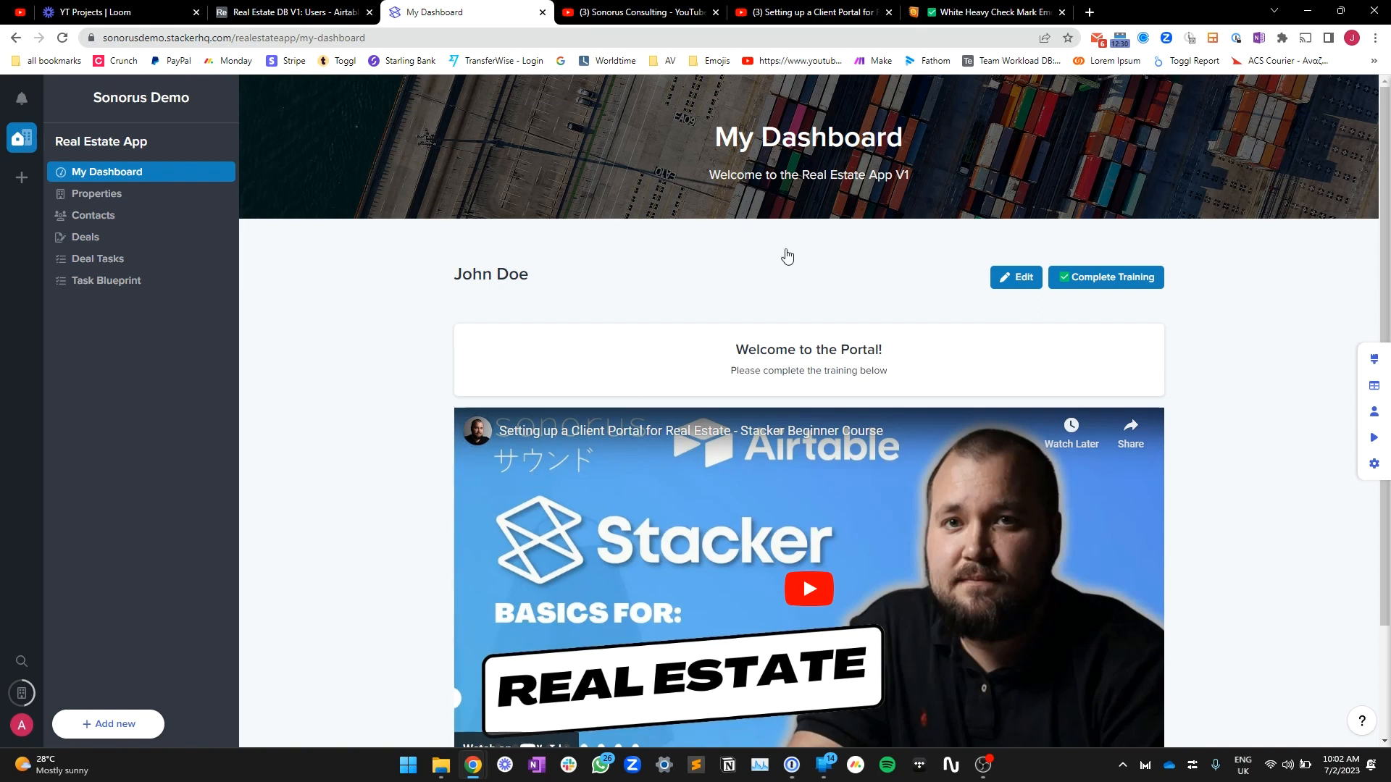
{"action": "key", "text": "ctrl+k"}
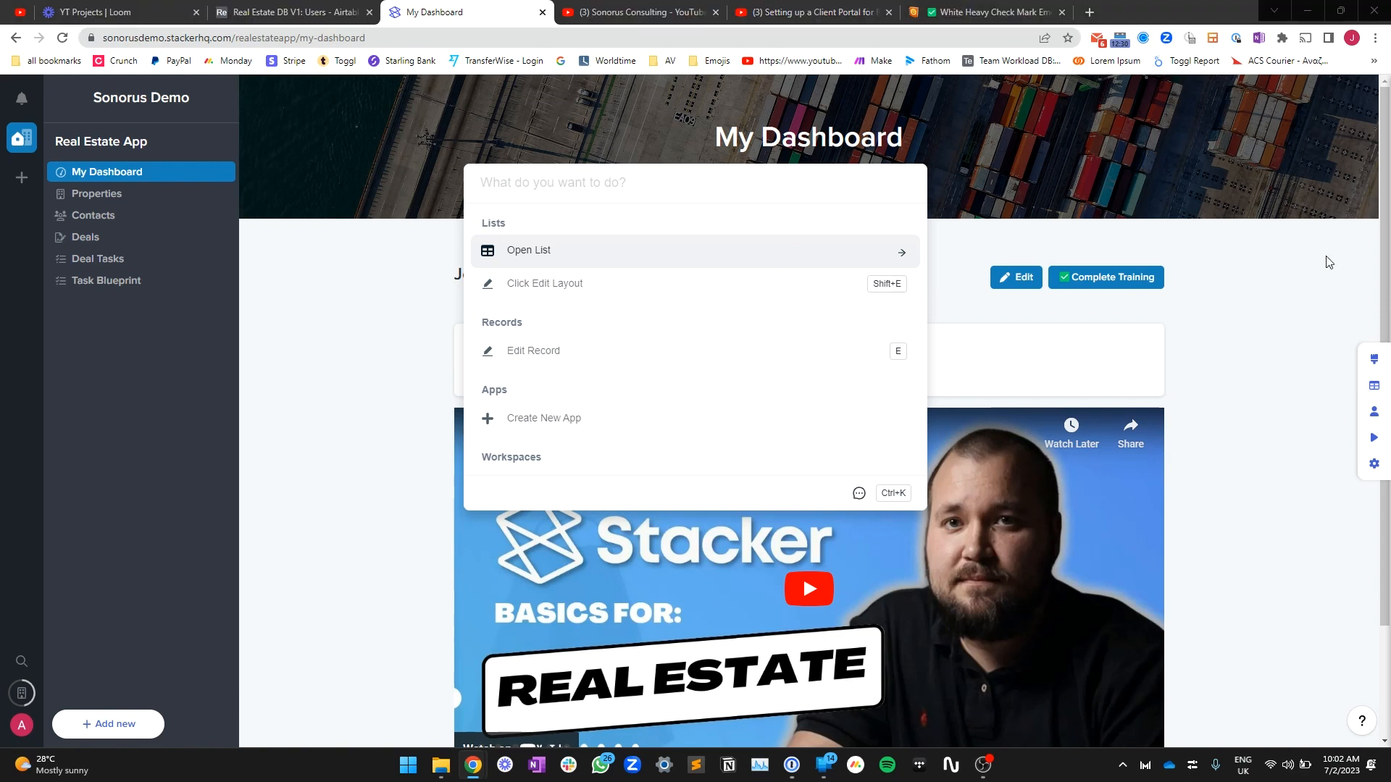
{"action": "left_click", "coordinate": [1274, 233]}
{"action": "left_click", "coordinate": [1375, 442]}
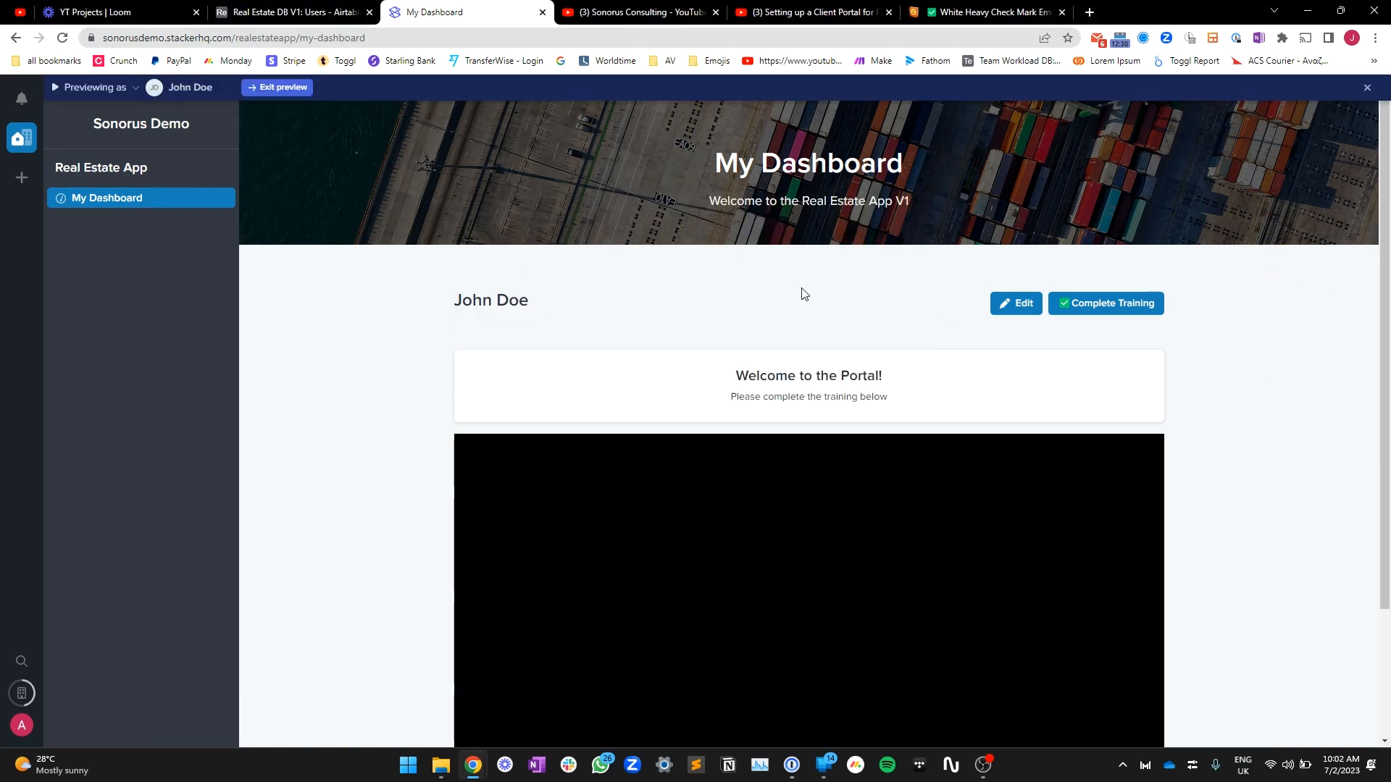
Step: Complete the training as the agent user, accept the confirmation pop-up, and review the dashboard tabs
{"action": "left_click", "coordinate": [1101, 303]}
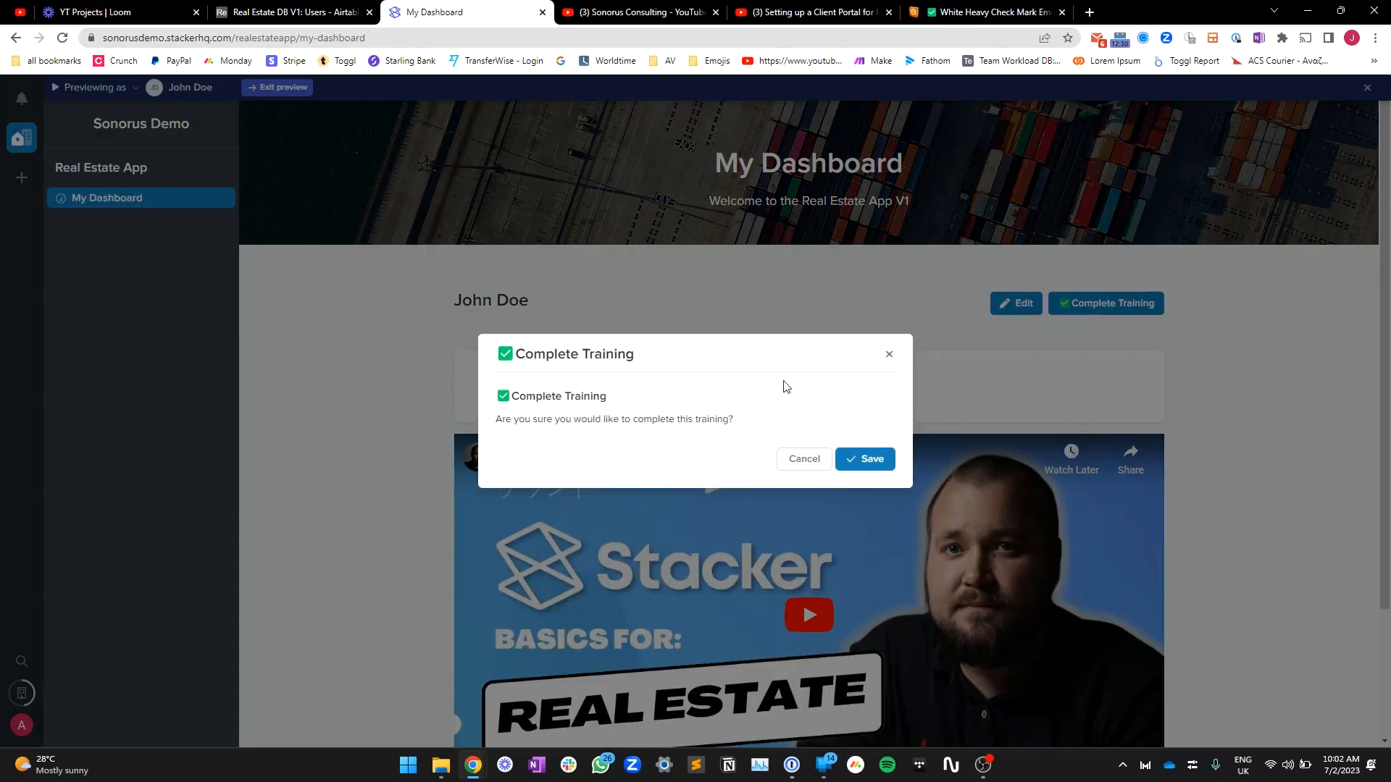
{"action": "left_click", "coordinate": [867, 458]}
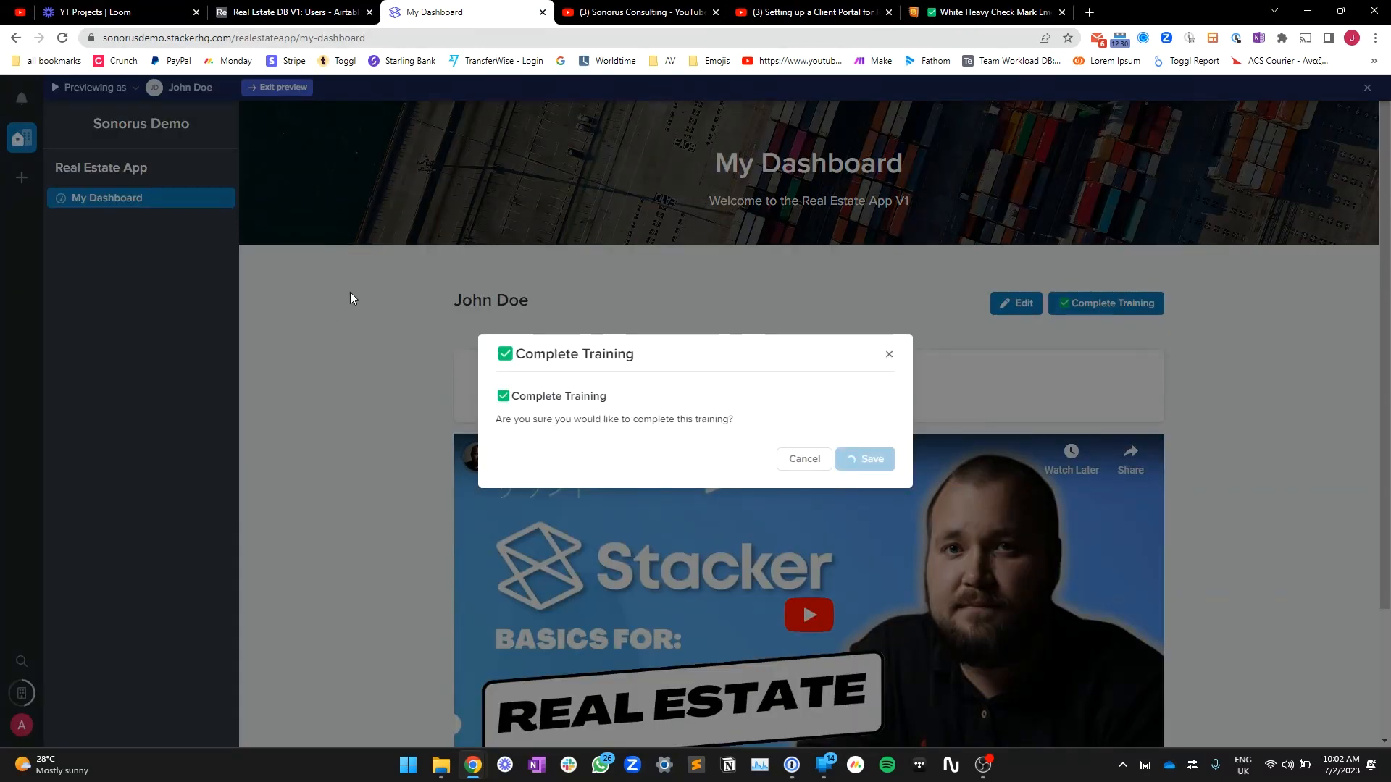
{"action": "scroll", "coordinate": [961, 444], "scroll_direction": "down", "scroll_amount": 1}
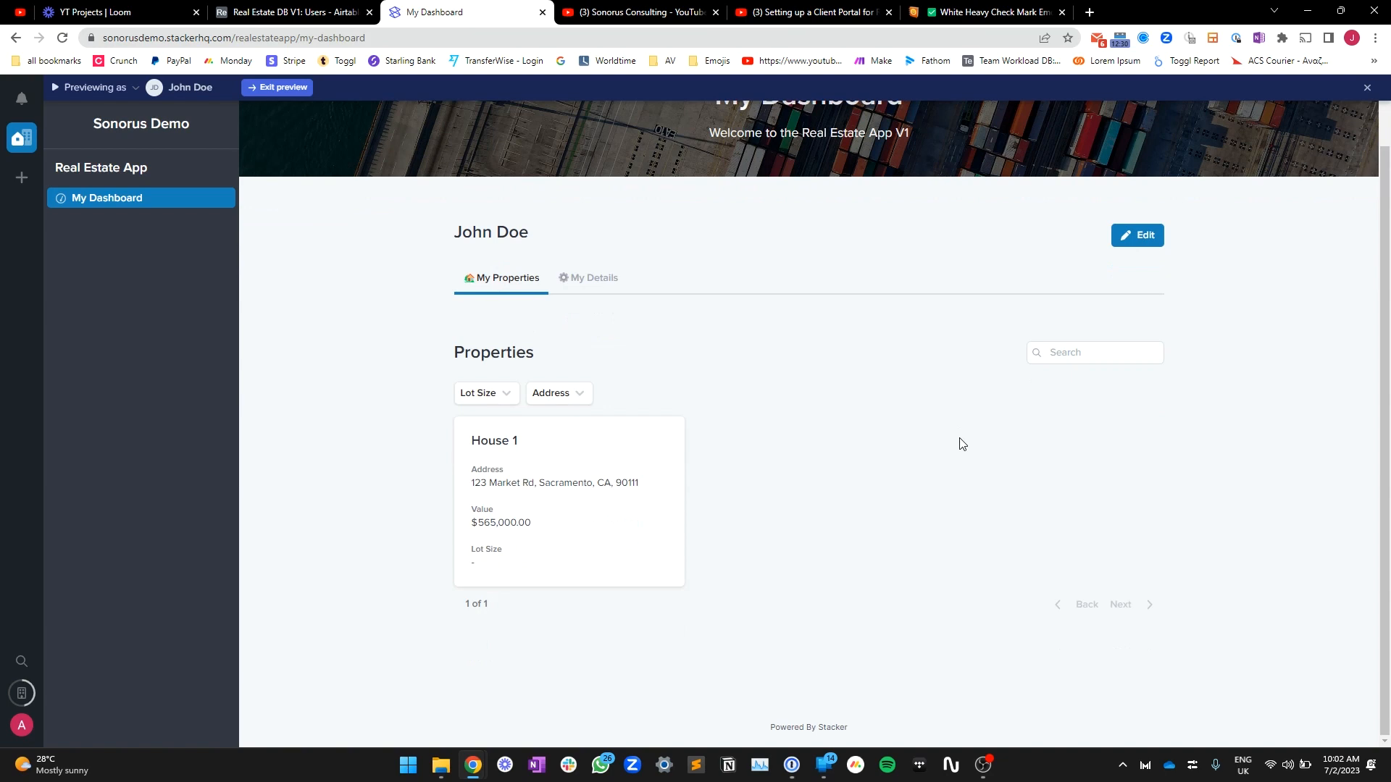
{"action": "scroll", "coordinate": [960, 444], "scroll_direction": "up", "scroll_amount": 1}
Step: Switch the preview to the office user and run the Complete Training action
{"action": "left_click", "coordinate": [179, 95]}
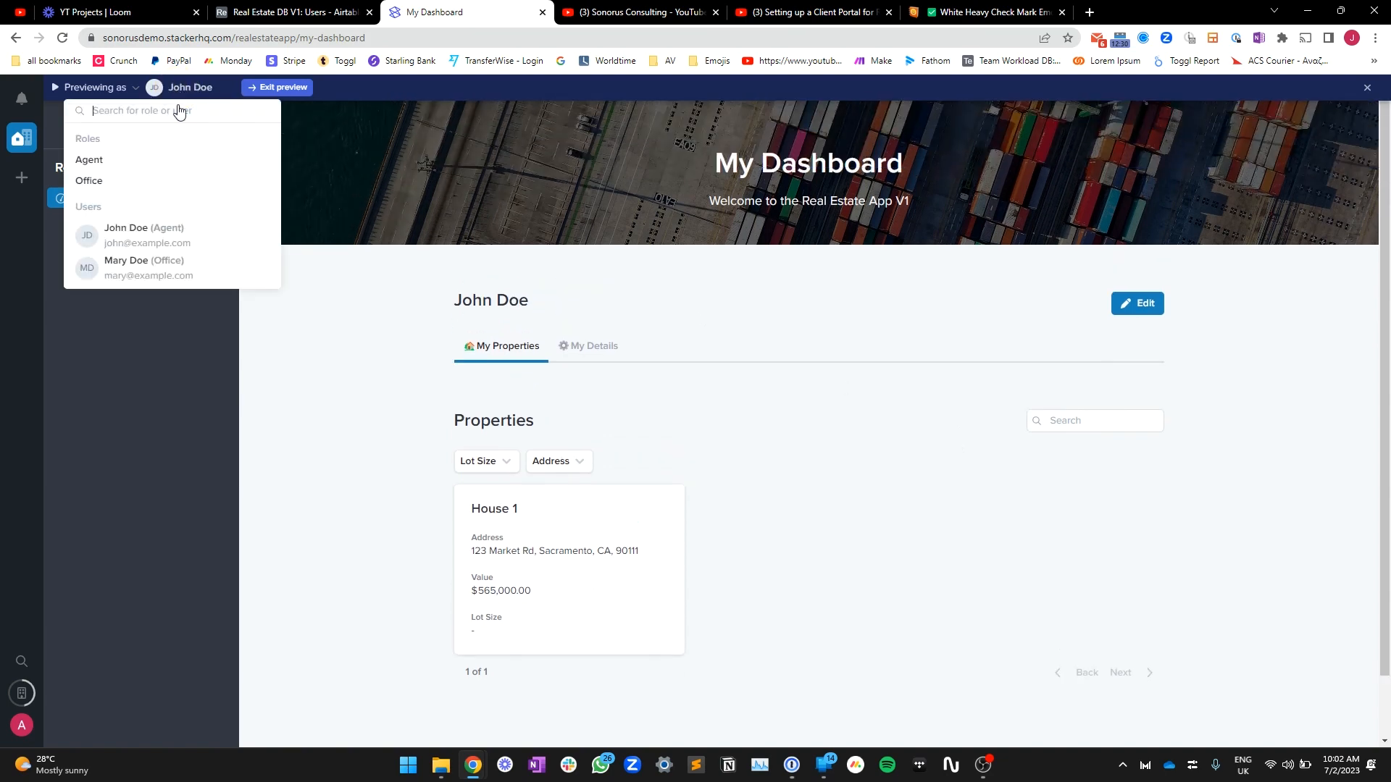
{"action": "left_click", "coordinate": [155, 265]}
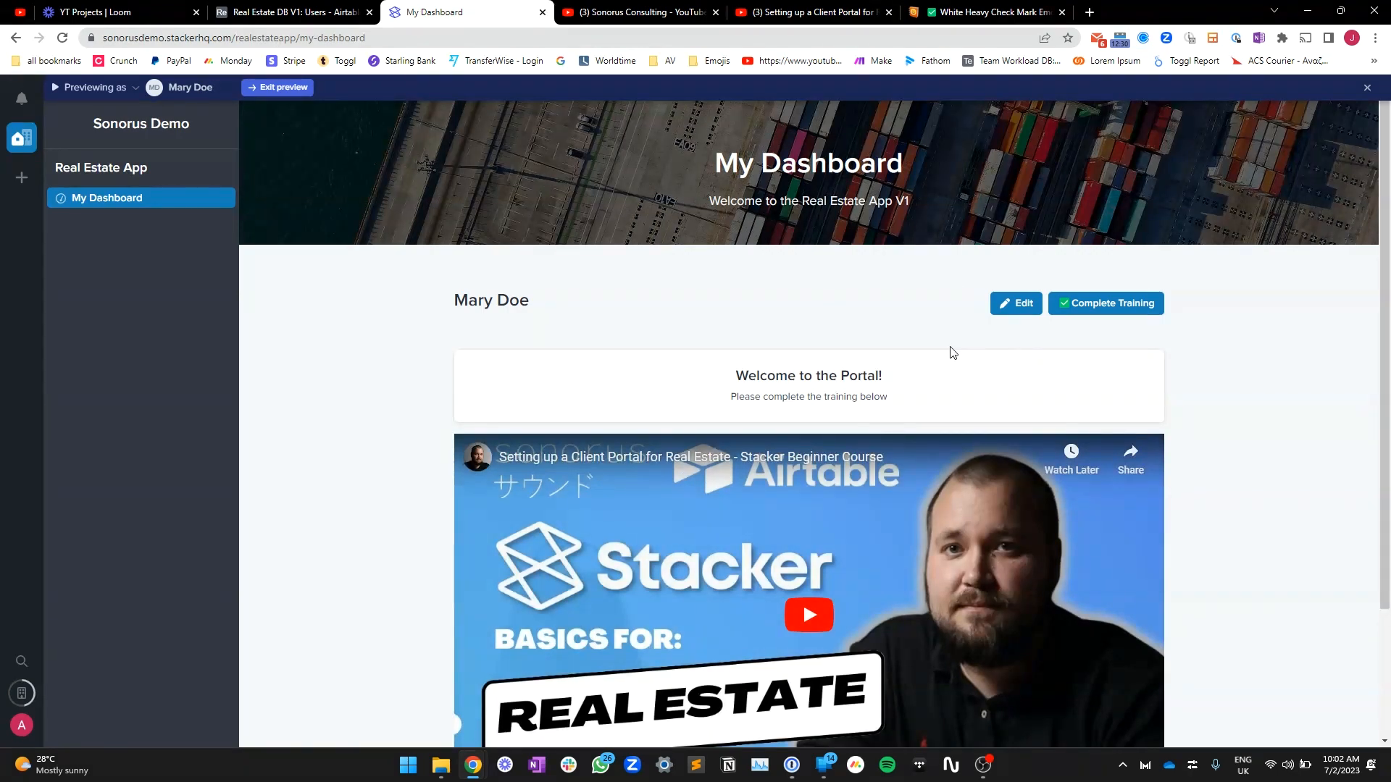
{"action": "left_click", "coordinate": [1106, 303]}
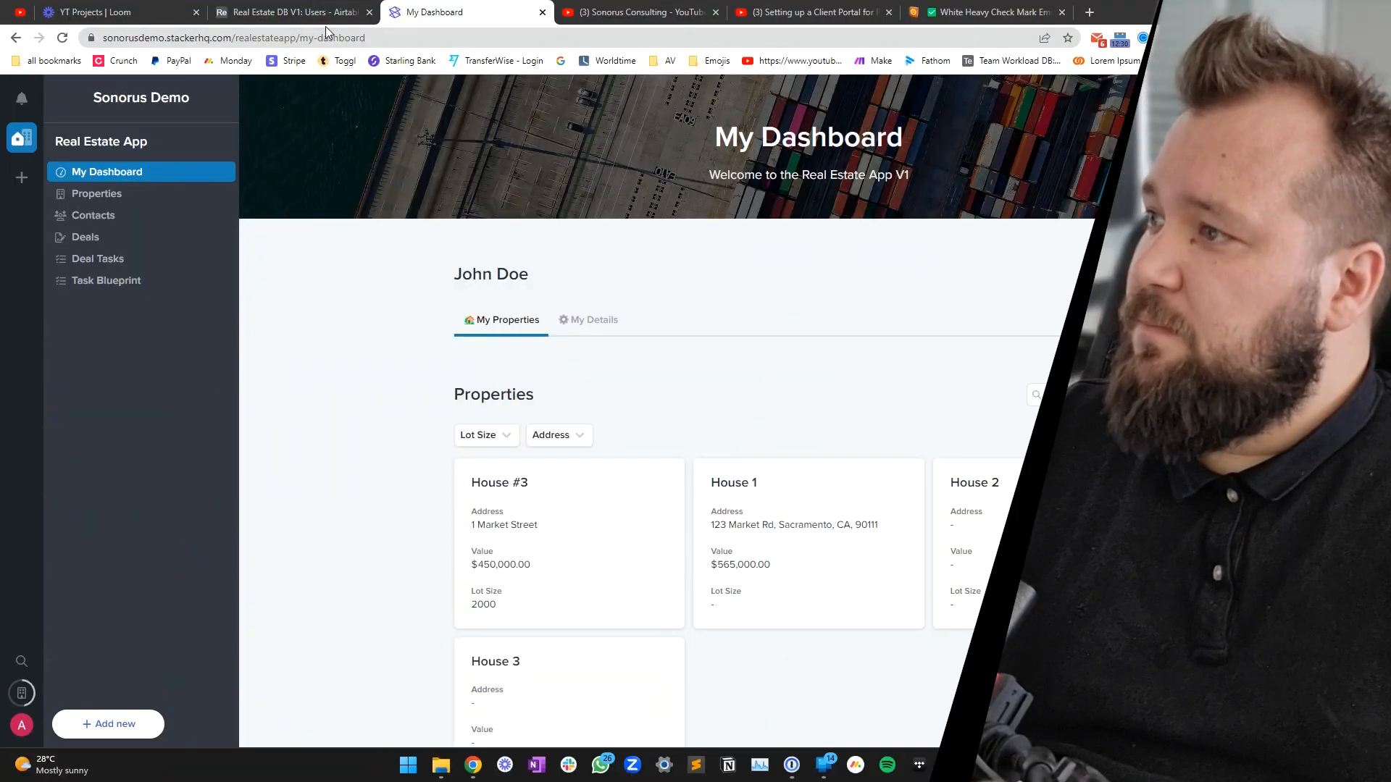
Step: Switch to the Airtable base and create a blank table named "Team"
{"action": "left_click", "coordinate": [326, 16]}
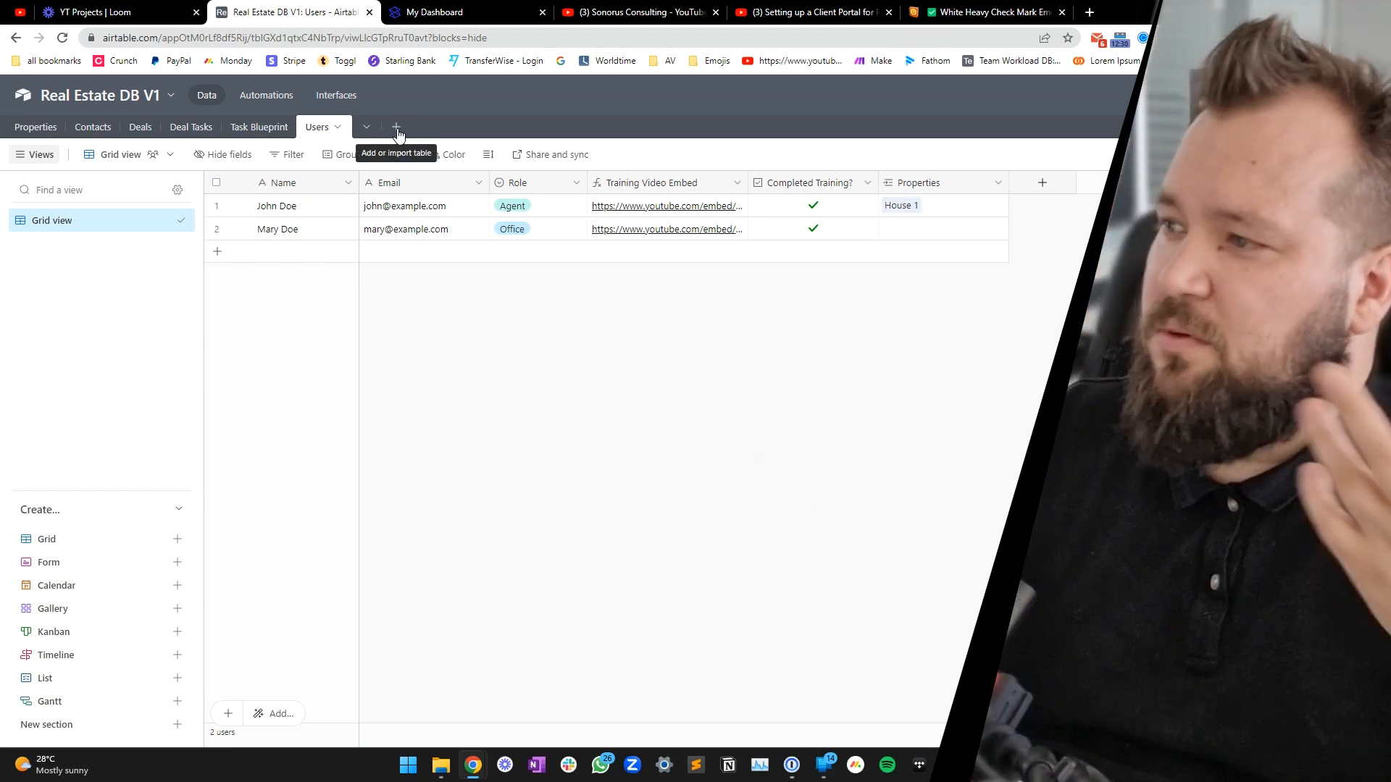
{"action": "left_click", "coordinate": [397, 128]}
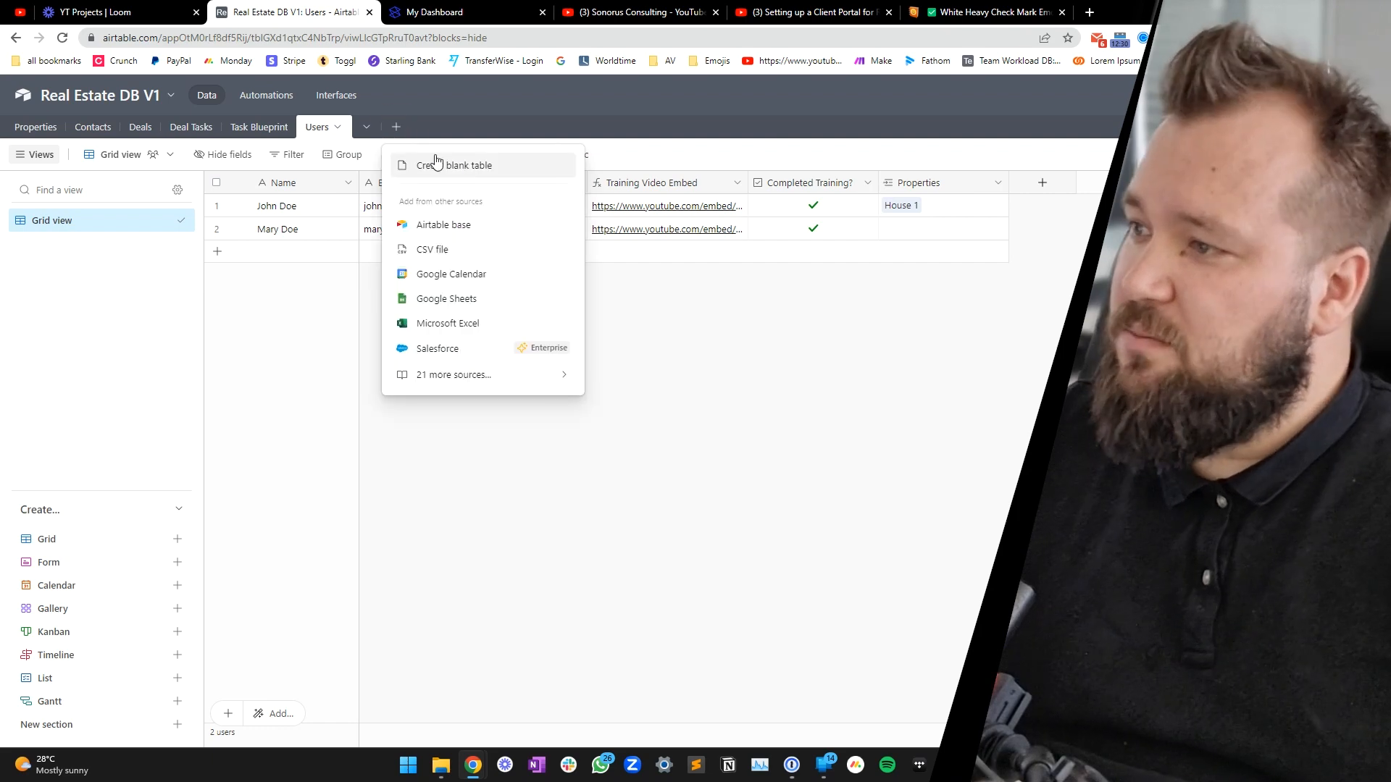
{"action": "left_click", "coordinate": [460, 168]}
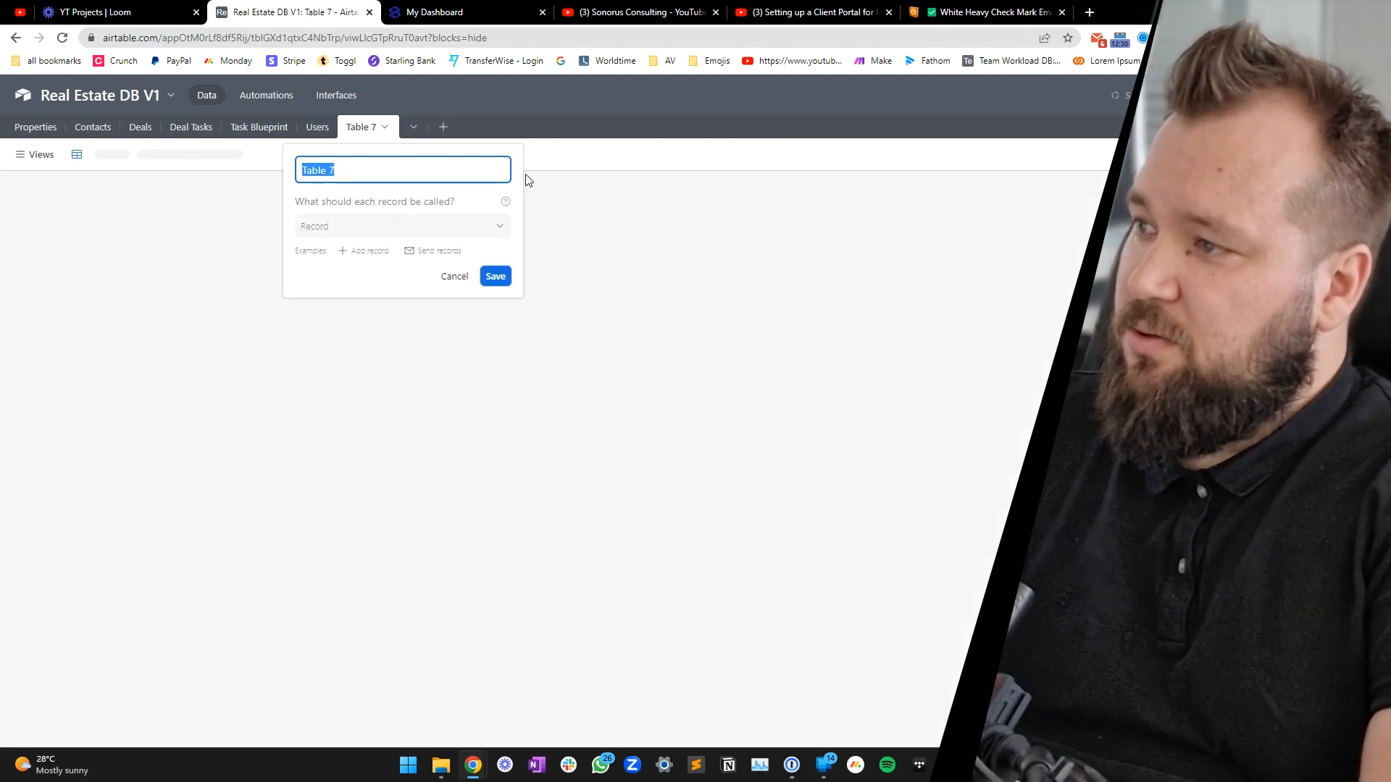
{"action": "type", "text": "T"}
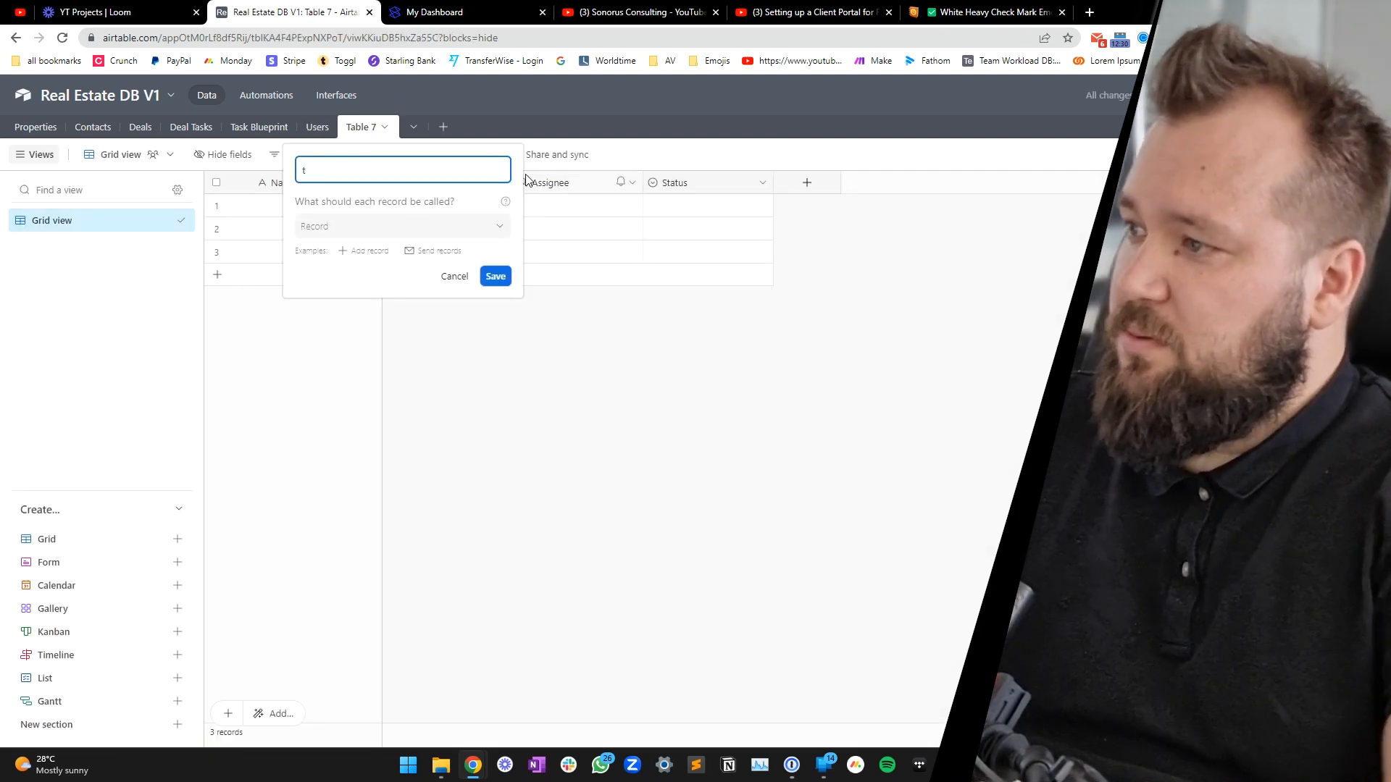
{"action": "type", "text": "eam"}
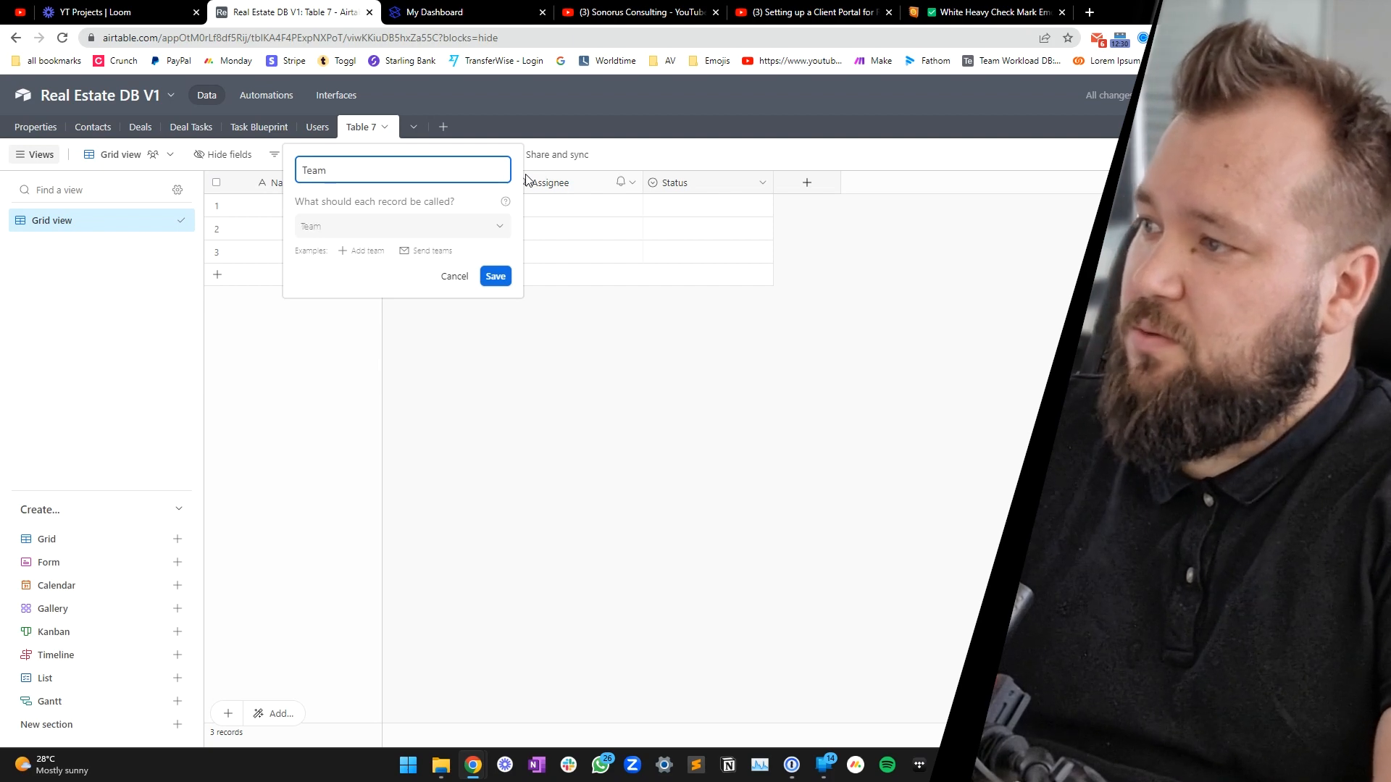
{"action": "key", "text": "Return"}
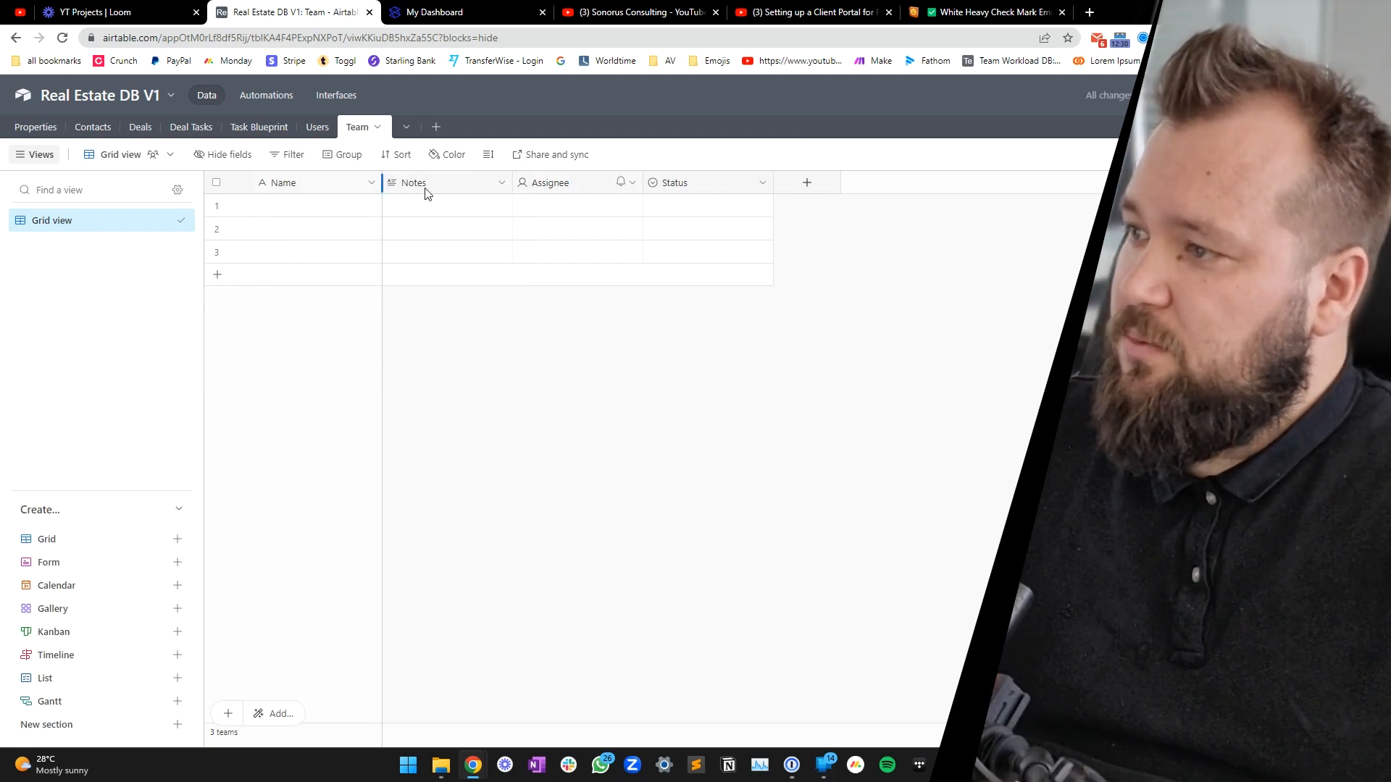
Step: Delete the Notes, Assignee and Status fields and the third blank record from the Team table
{"action": "right_click", "coordinate": [488, 184]}
{"action": "left_click", "coordinate": [465, 185]}
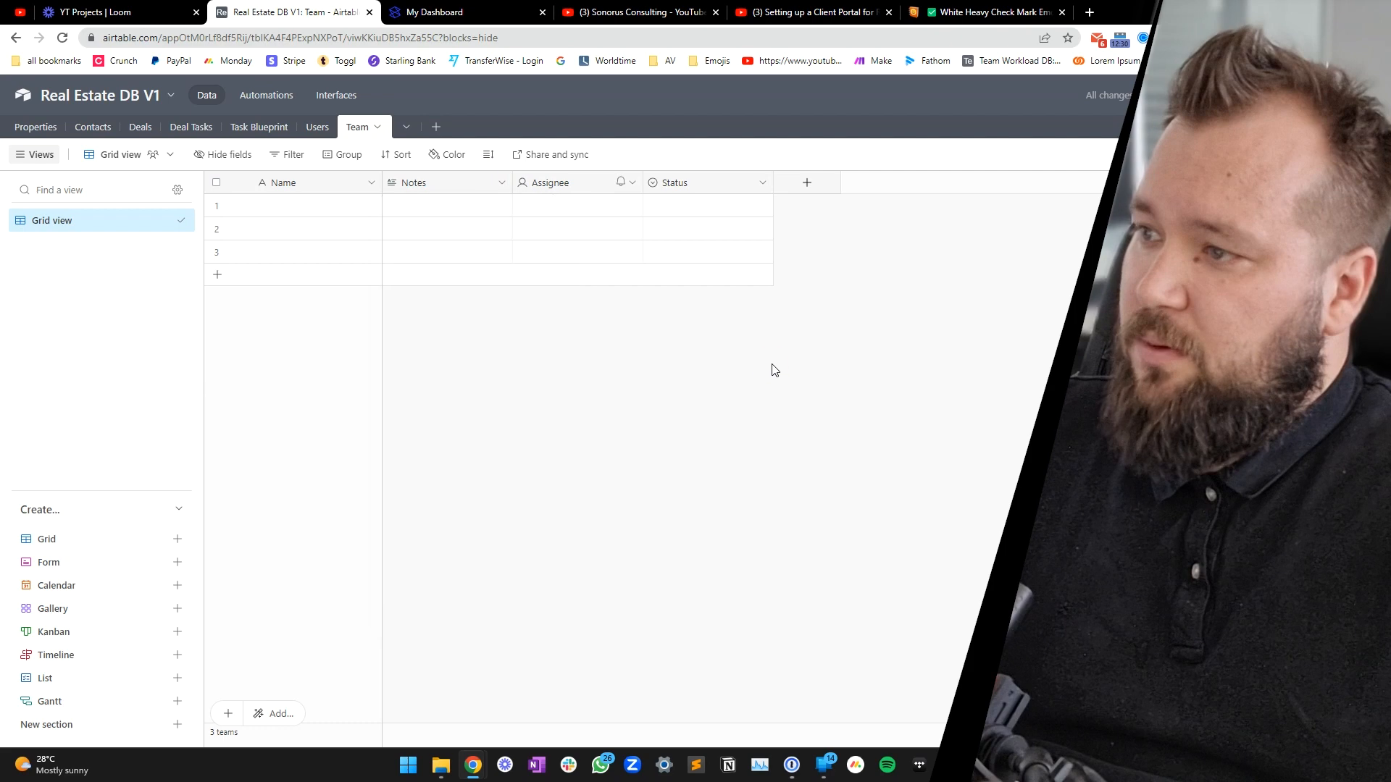
{"action": "left_click", "coordinate": [460, 177]}
{"action": "left_click", "coordinate": [707, 190], "text": "shift"}
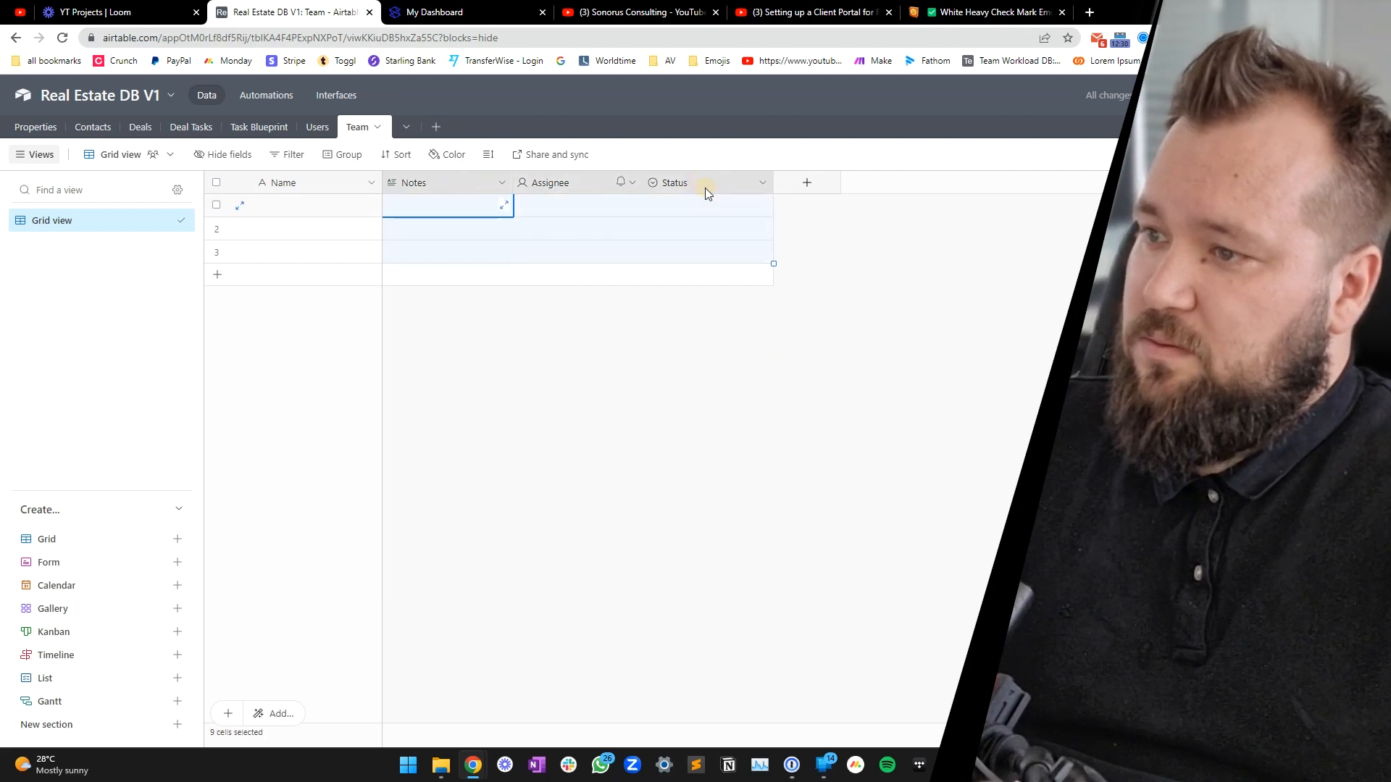
{"action": "right_click", "coordinate": [705, 188]}
{"action": "left_click", "coordinate": [932, 425]}
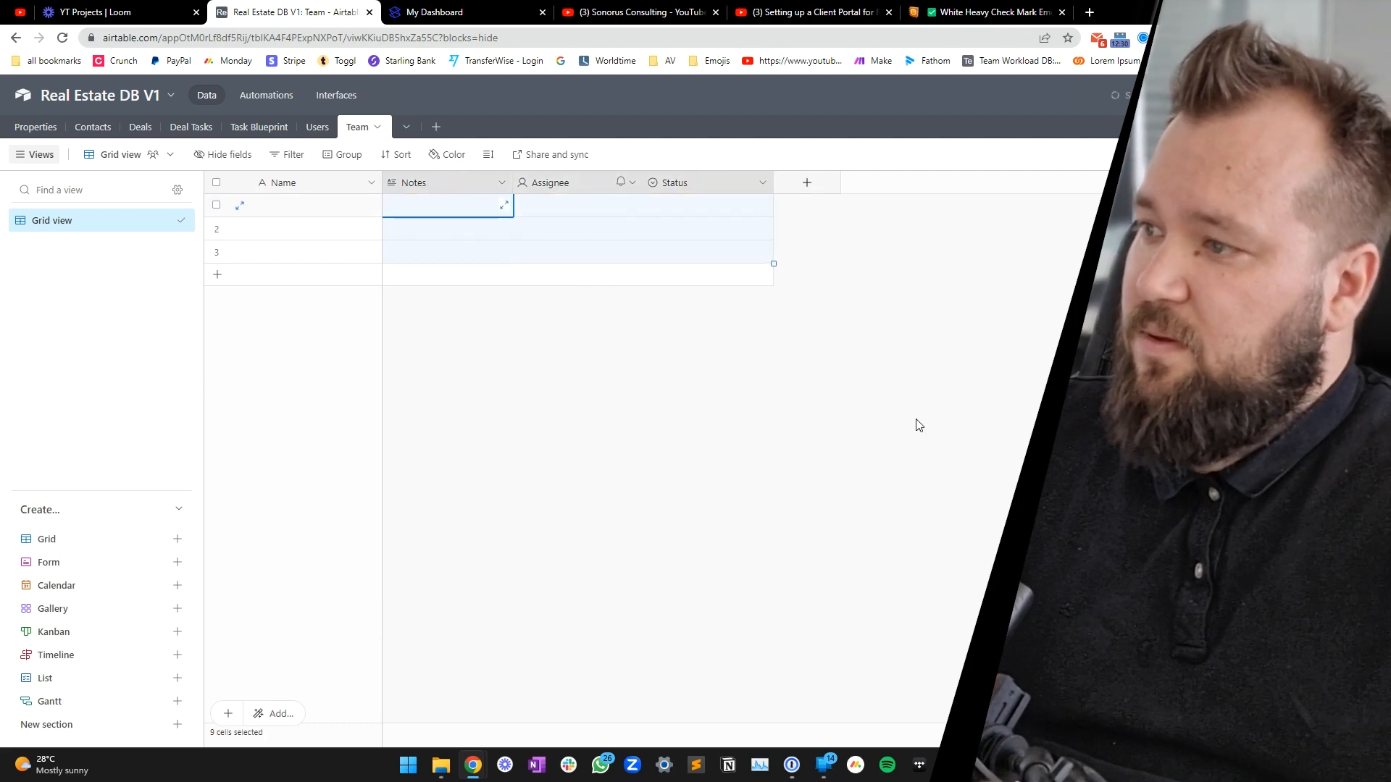
{"action": "right_click", "coordinate": [220, 251]}
{"action": "key", "text": "Return"}
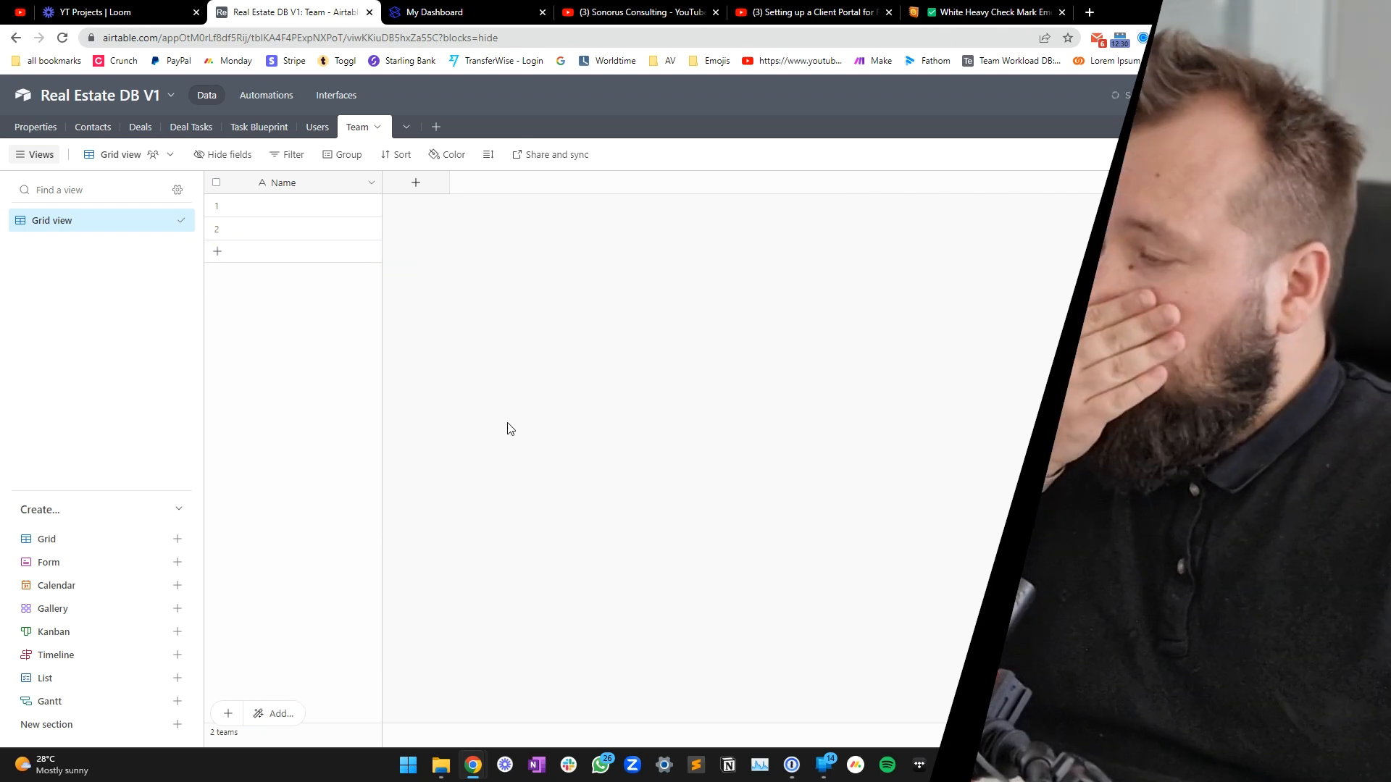
Step: Name the two remaining records in the Team table "Team 1" and "Team 2"
{"action": "left_click", "coordinate": [335, 202]}
{"action": "type", "text": "Team 1"}
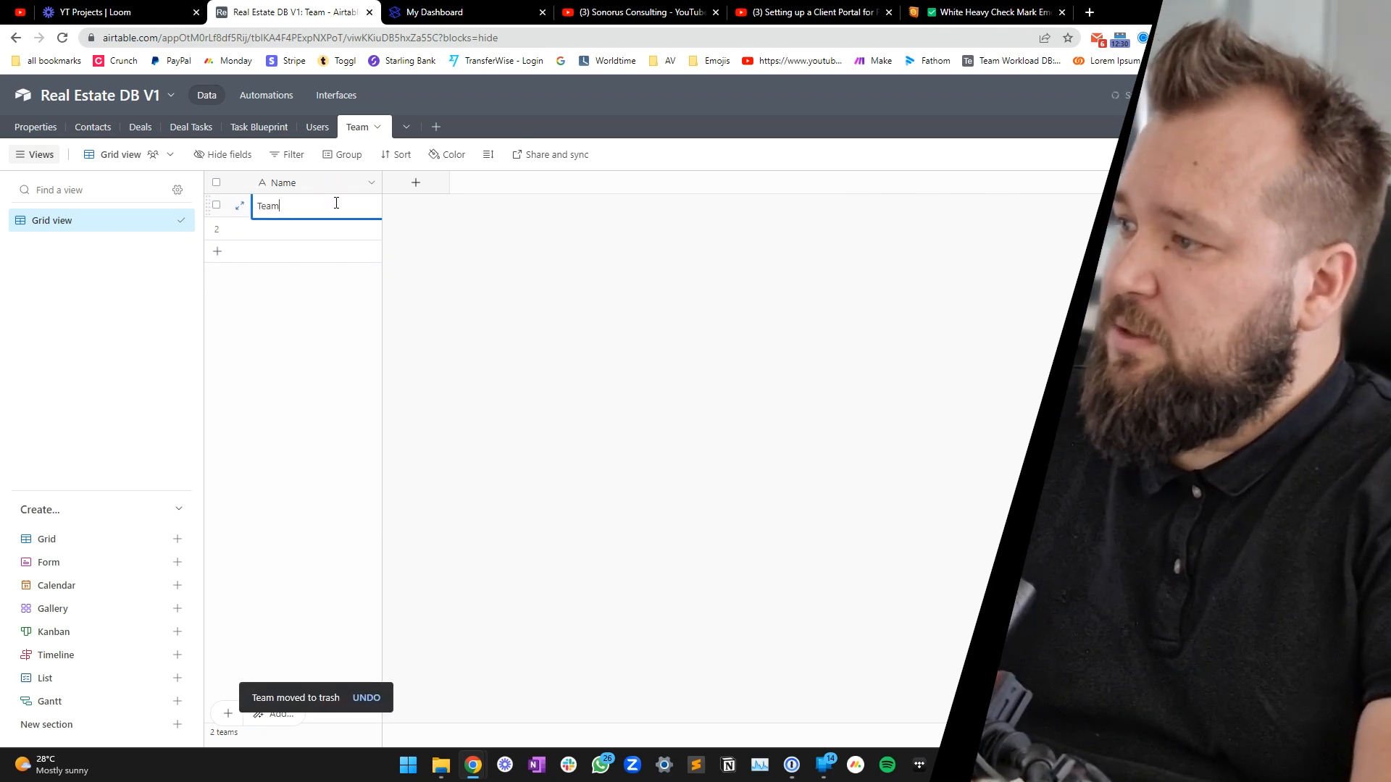
{"action": "key", "text": "Return"}
{"action": "type", "text": "Team 2"}
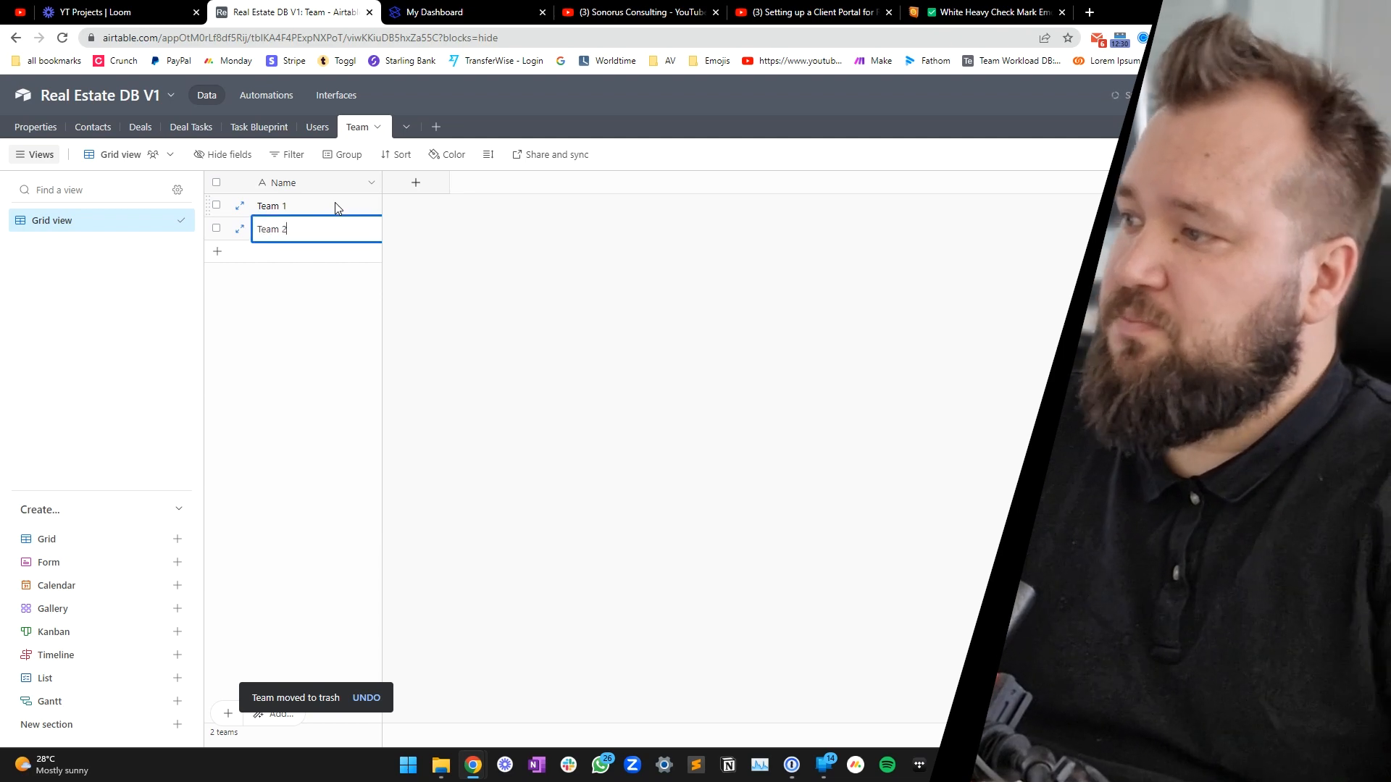
{"action": "left_click", "coordinate": [423, 209]}
Step: Add a "Members" field to the Team table that links to multiple records in the Users table
{"action": "left_click", "coordinate": [420, 187]}
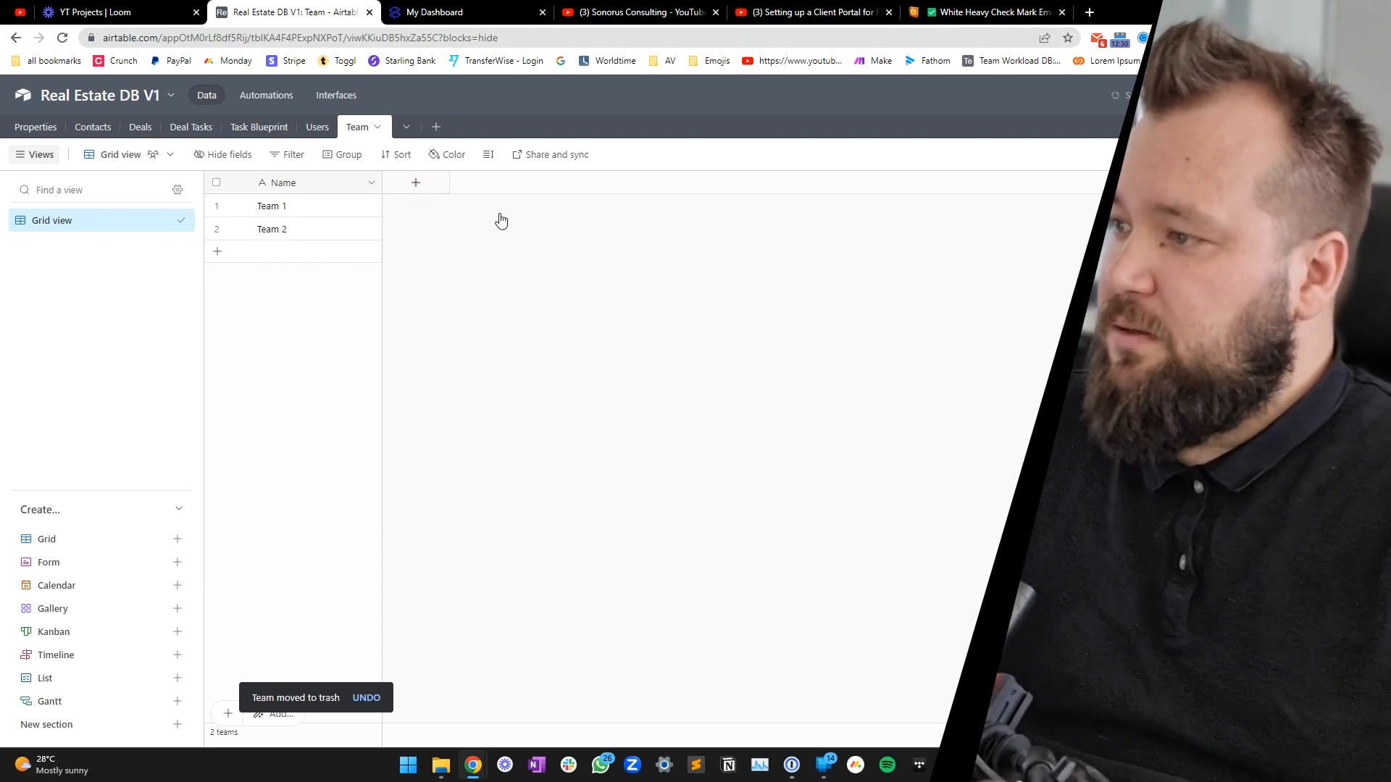
{"action": "type", "text": "Members"}
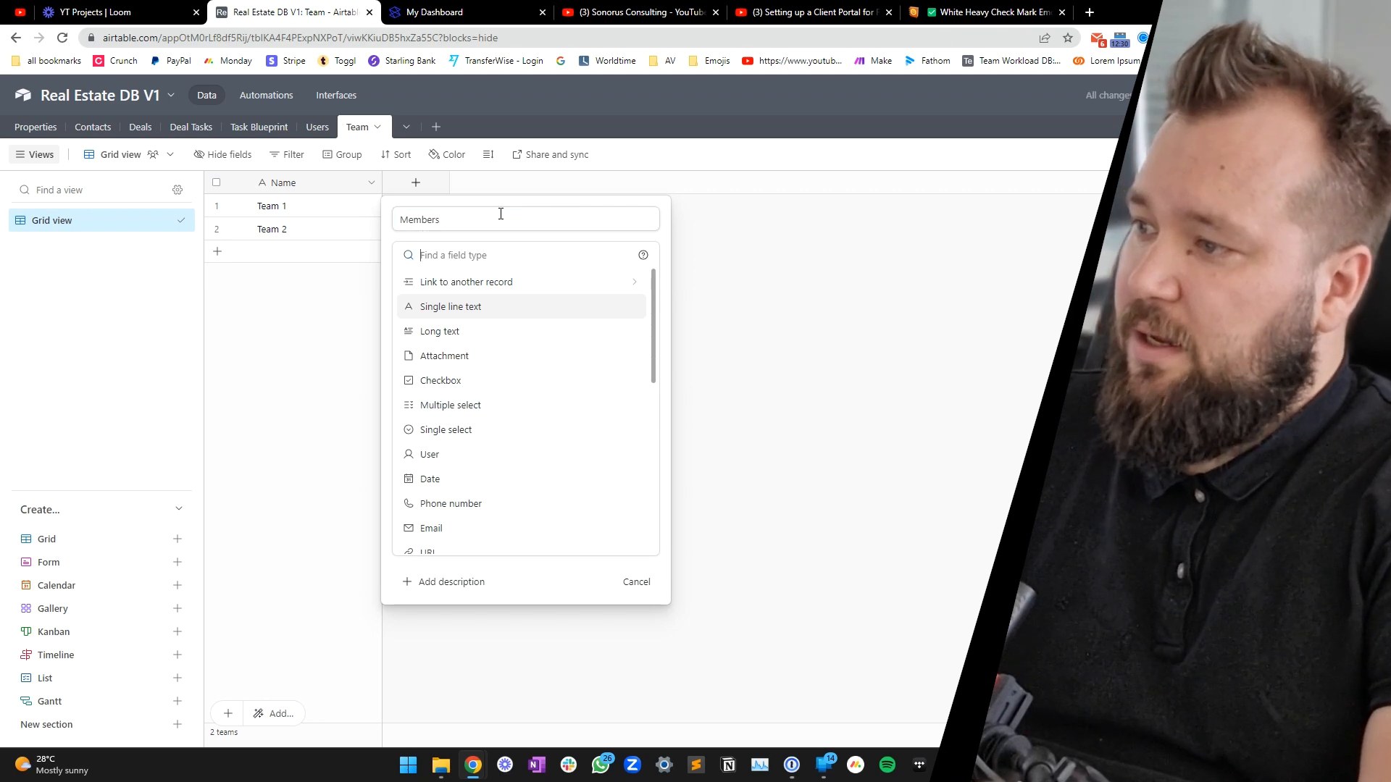
{"action": "left_click", "coordinate": [501, 289]}
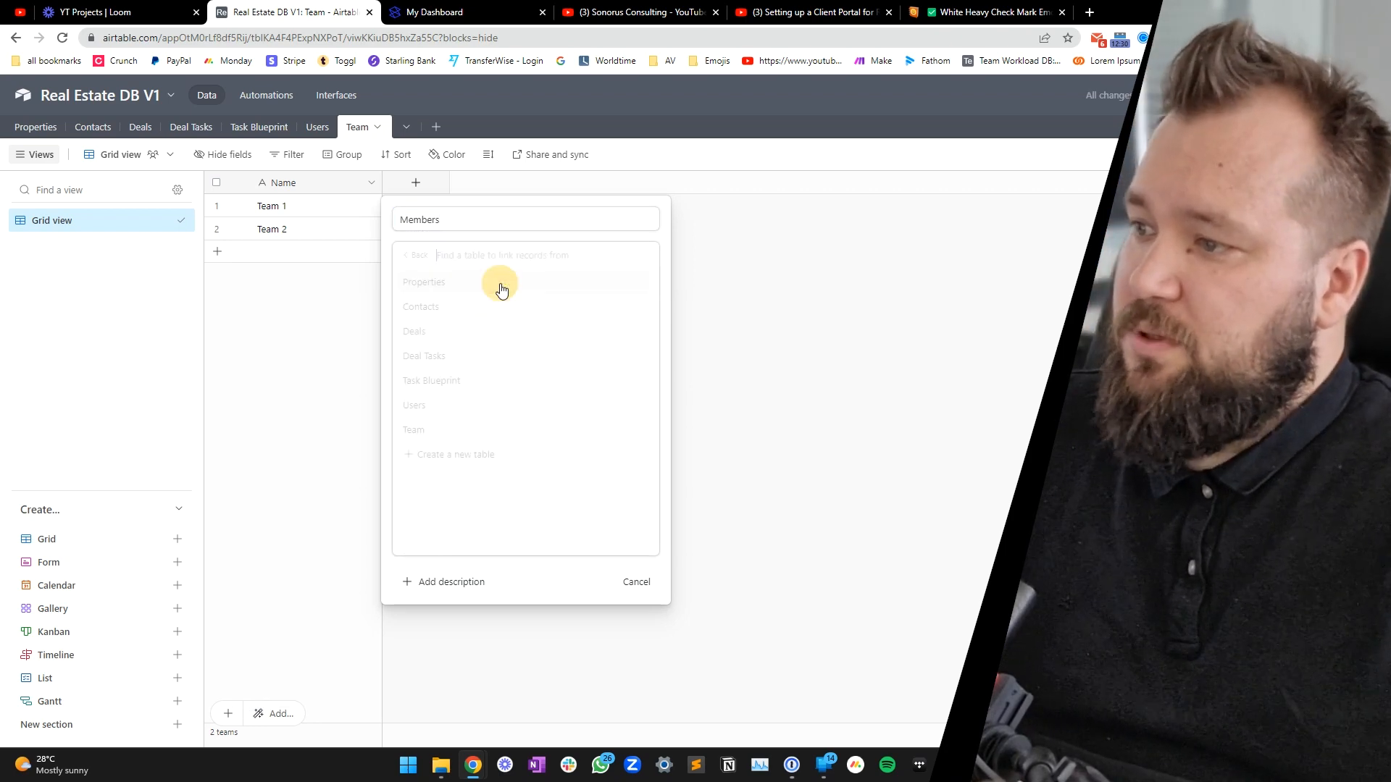
{"action": "left_click", "coordinate": [421, 406]}
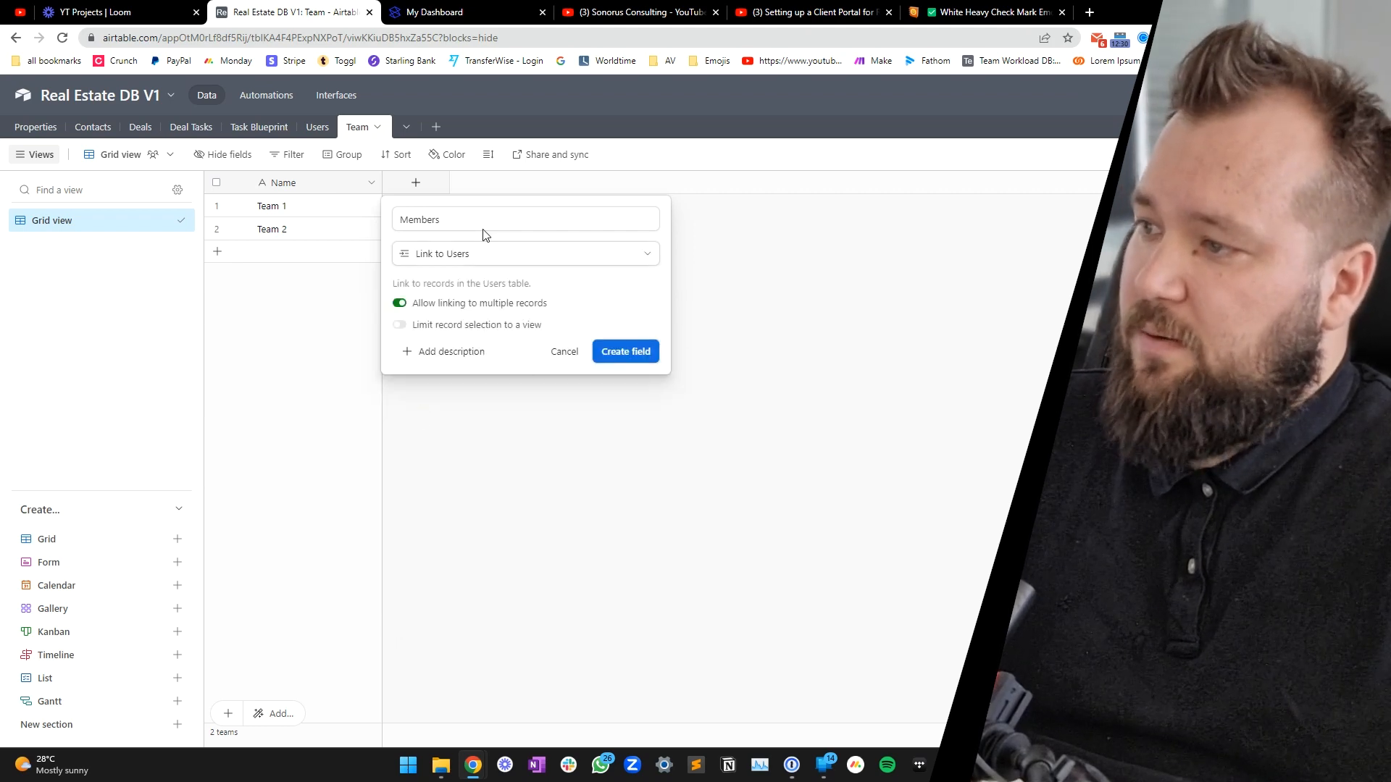
{"action": "left_click", "coordinate": [625, 355]}
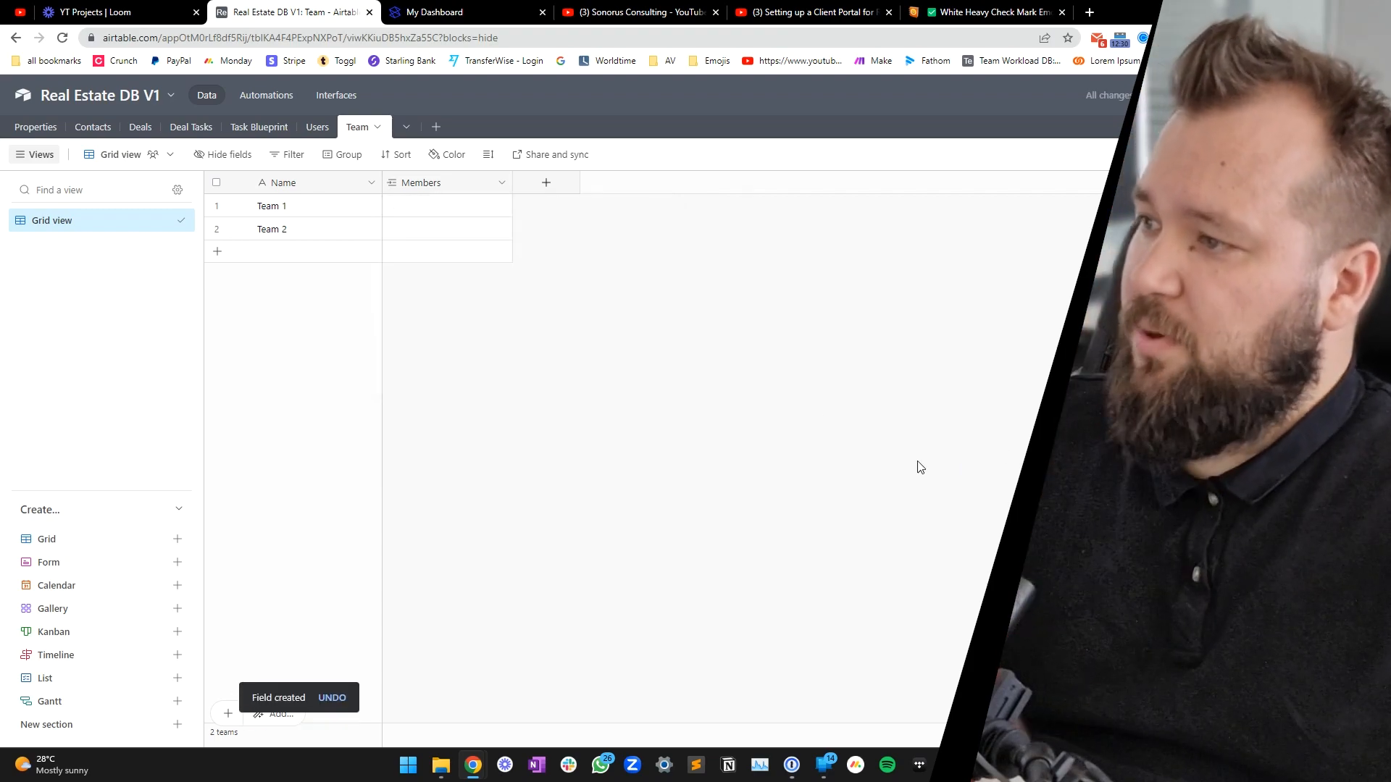
Step: Add three blank records below the existing users in the Users table
{"action": "left_click", "coordinate": [319, 126]}
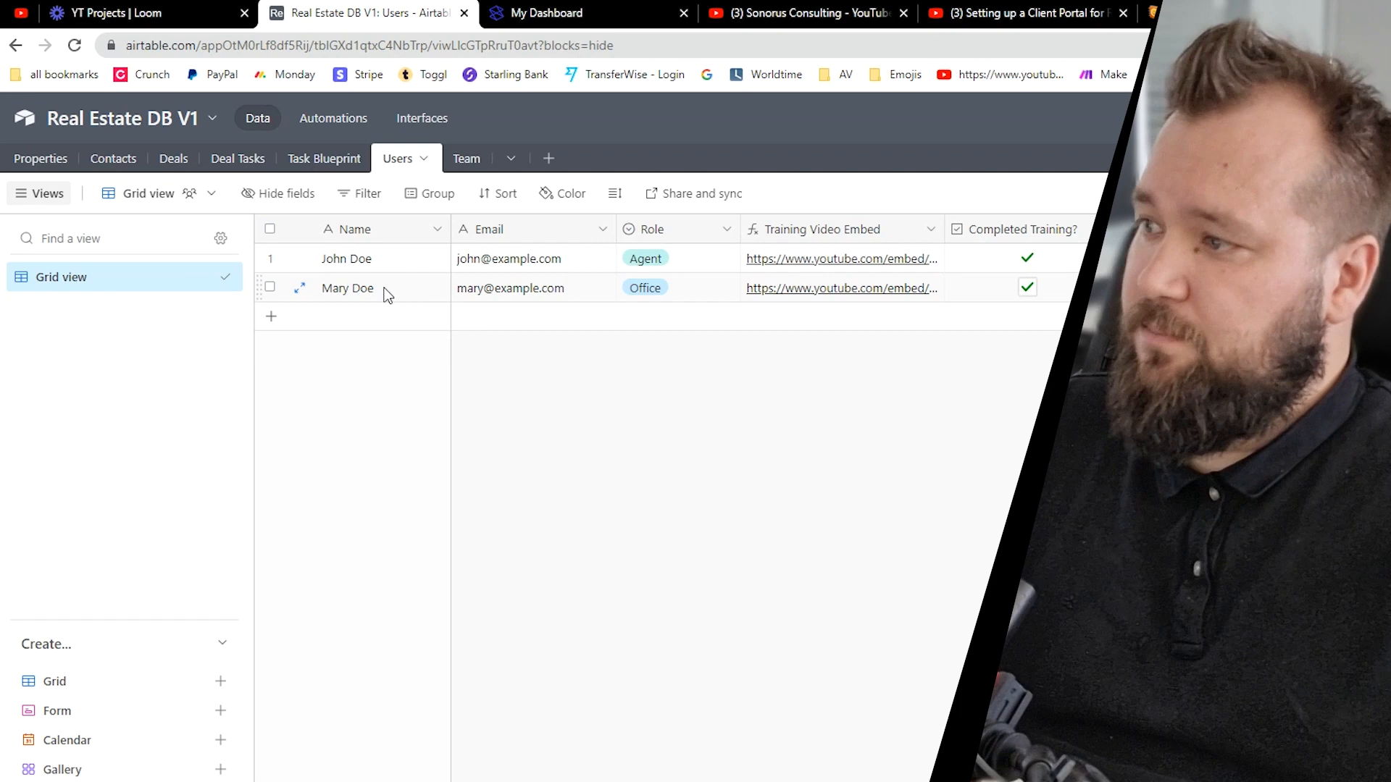
{"action": "left_click", "coordinate": [385, 273]}
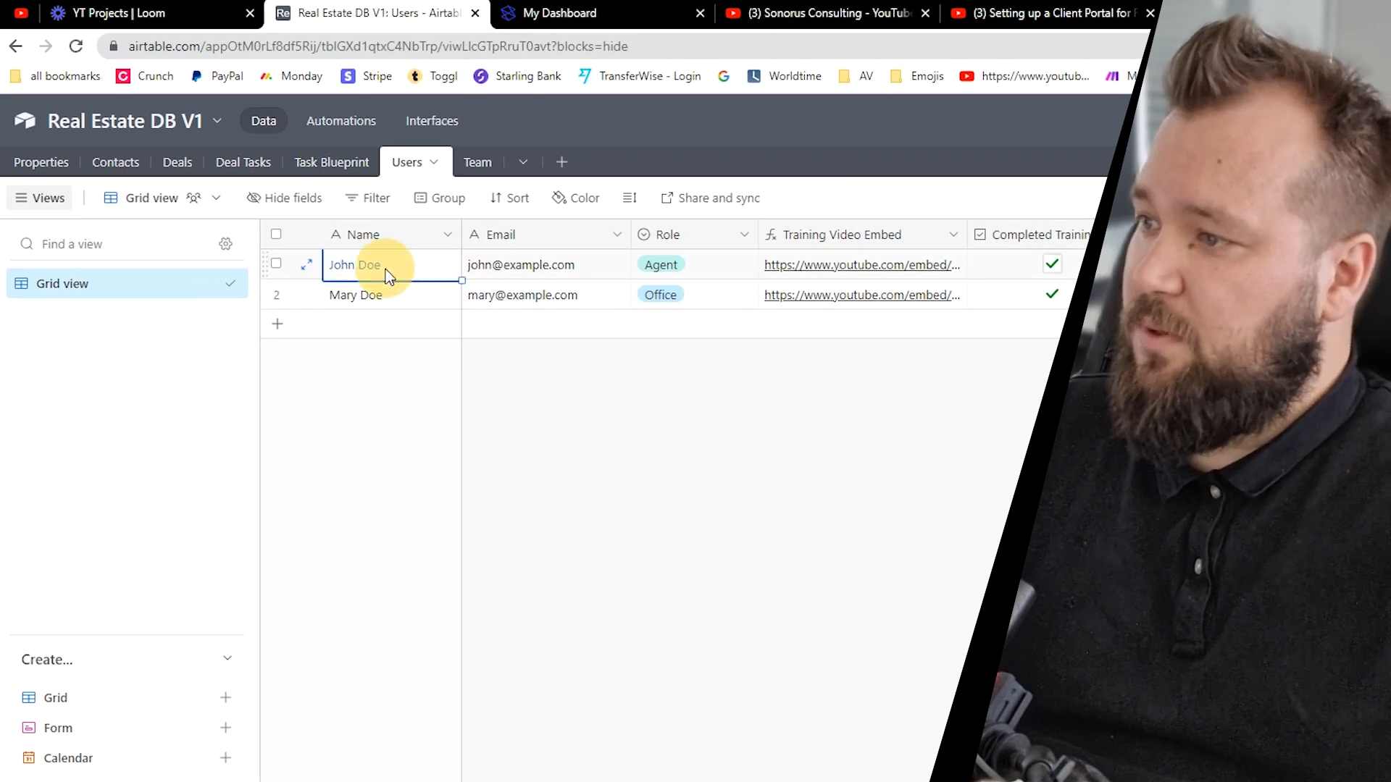
{"action": "left_click", "coordinate": [439, 298]}
{"action": "key", "text": "shift+Return"}
{"action": "key", "text": "shift+Return"}
{"action": "key", "text": "shift+Return"}
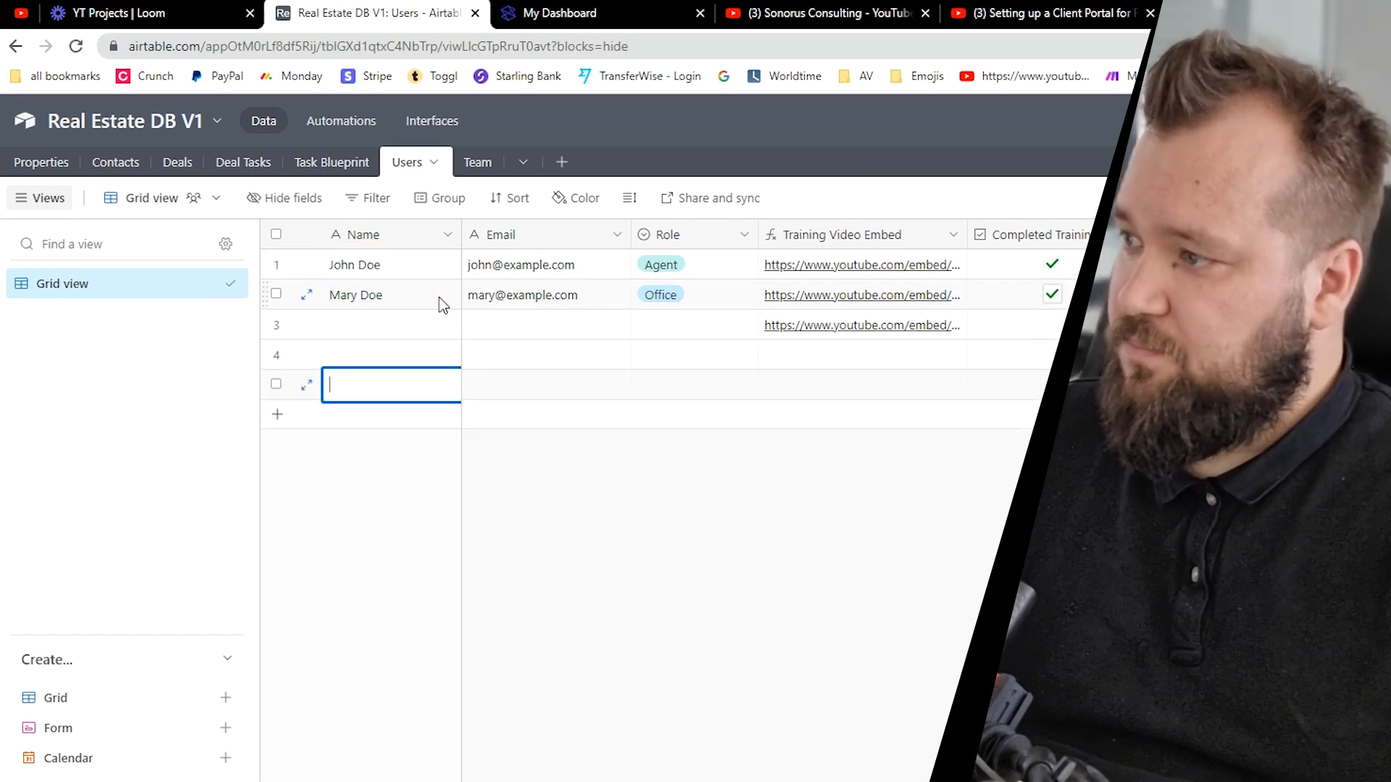
Step: Fill in the third user record with a full name and an e-mail address, and set its Role to Agent
{"action": "left_click", "coordinate": [423, 330]}
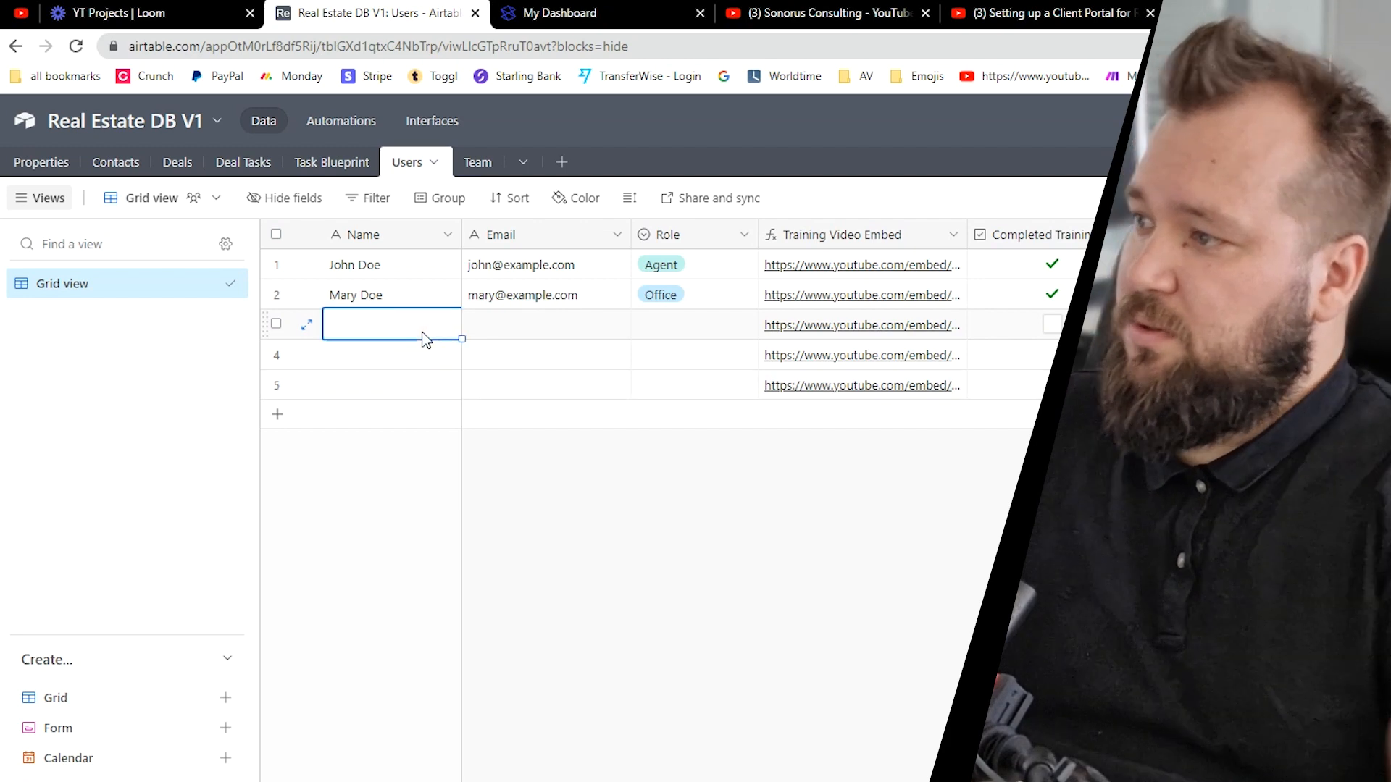
{"action": "type", "text": "Mike Doe"}
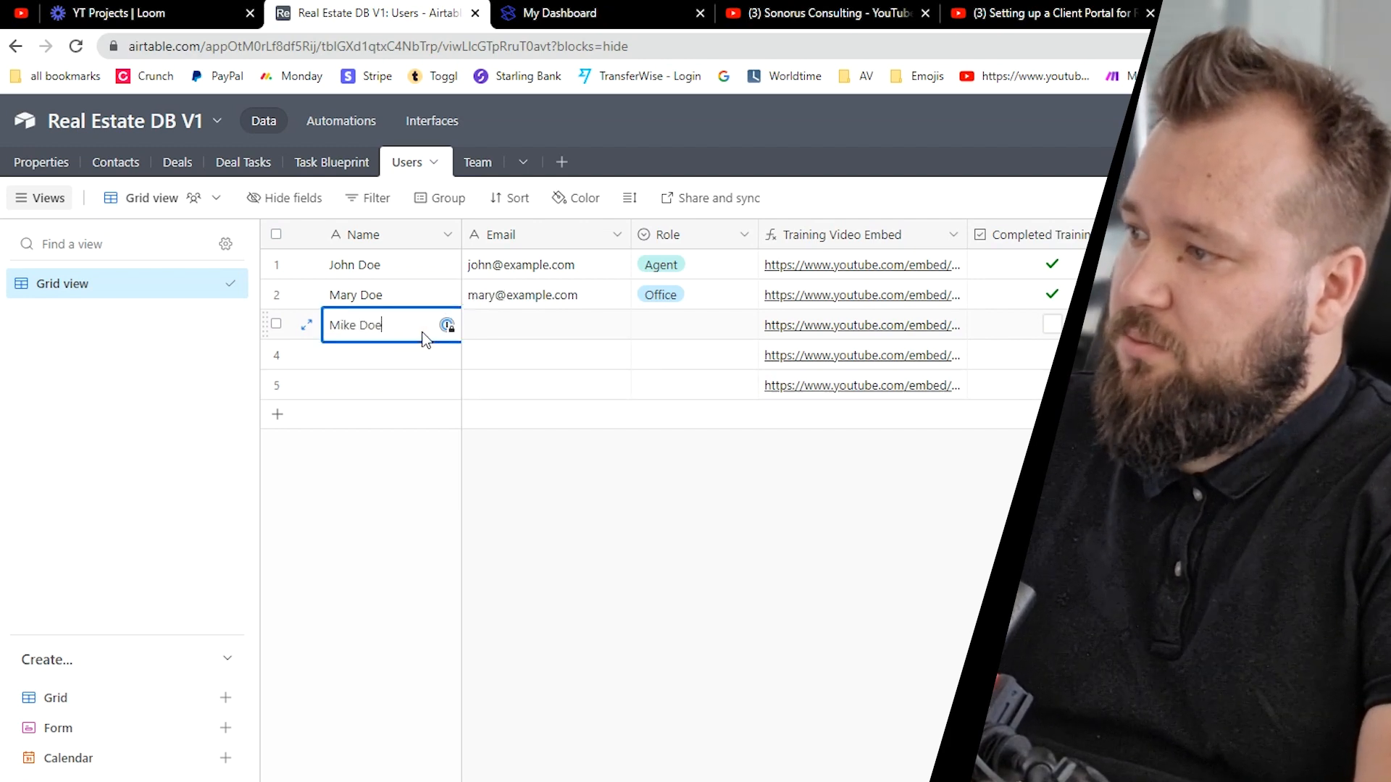
{"action": "key", "text": "Tab"}
{"action": "type", "text": "mike@example.com"}
{"action": "key", "text": "Tab"}
{"action": "key", "text": "Return"}
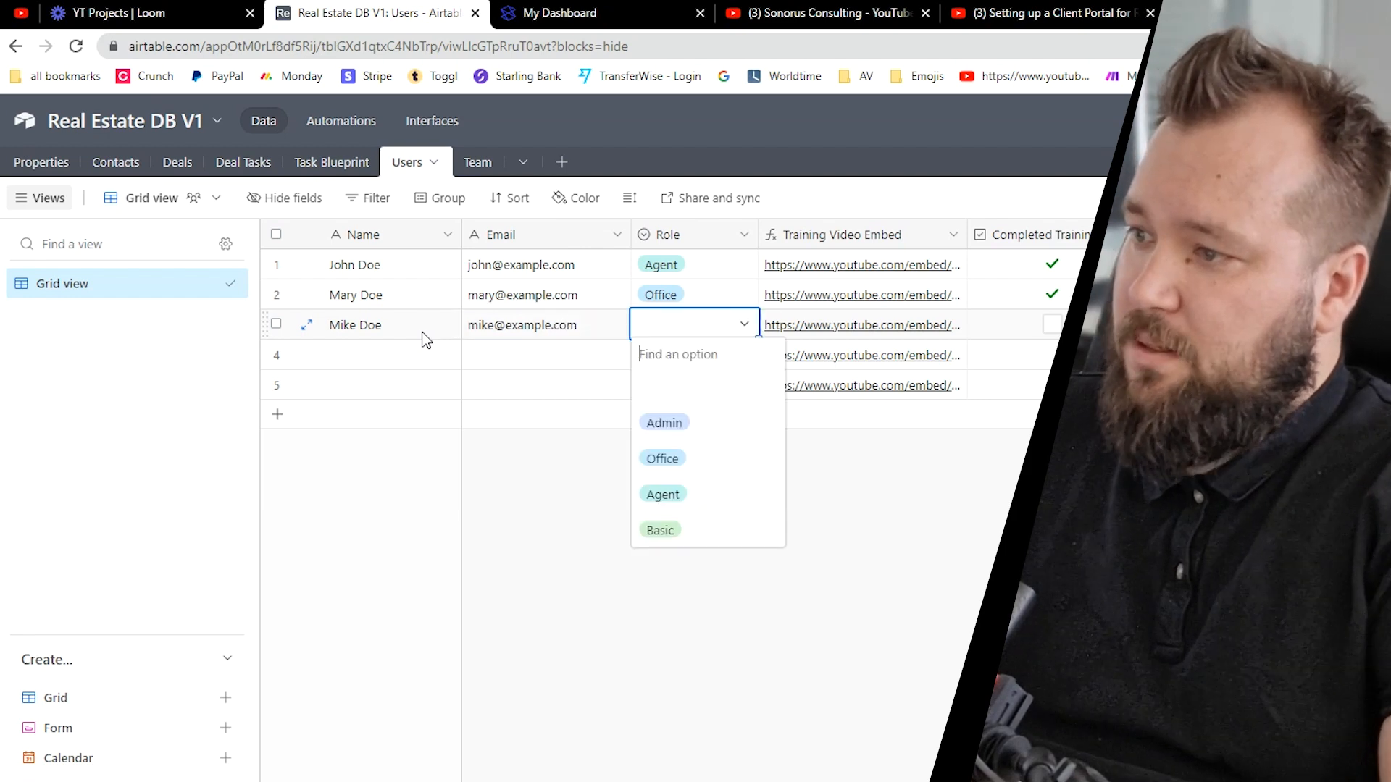
{"action": "key", "text": "Down"}
{"action": "key", "text": "Down"}
{"action": "key", "text": "Down"}
{"action": "key", "text": "Return"}
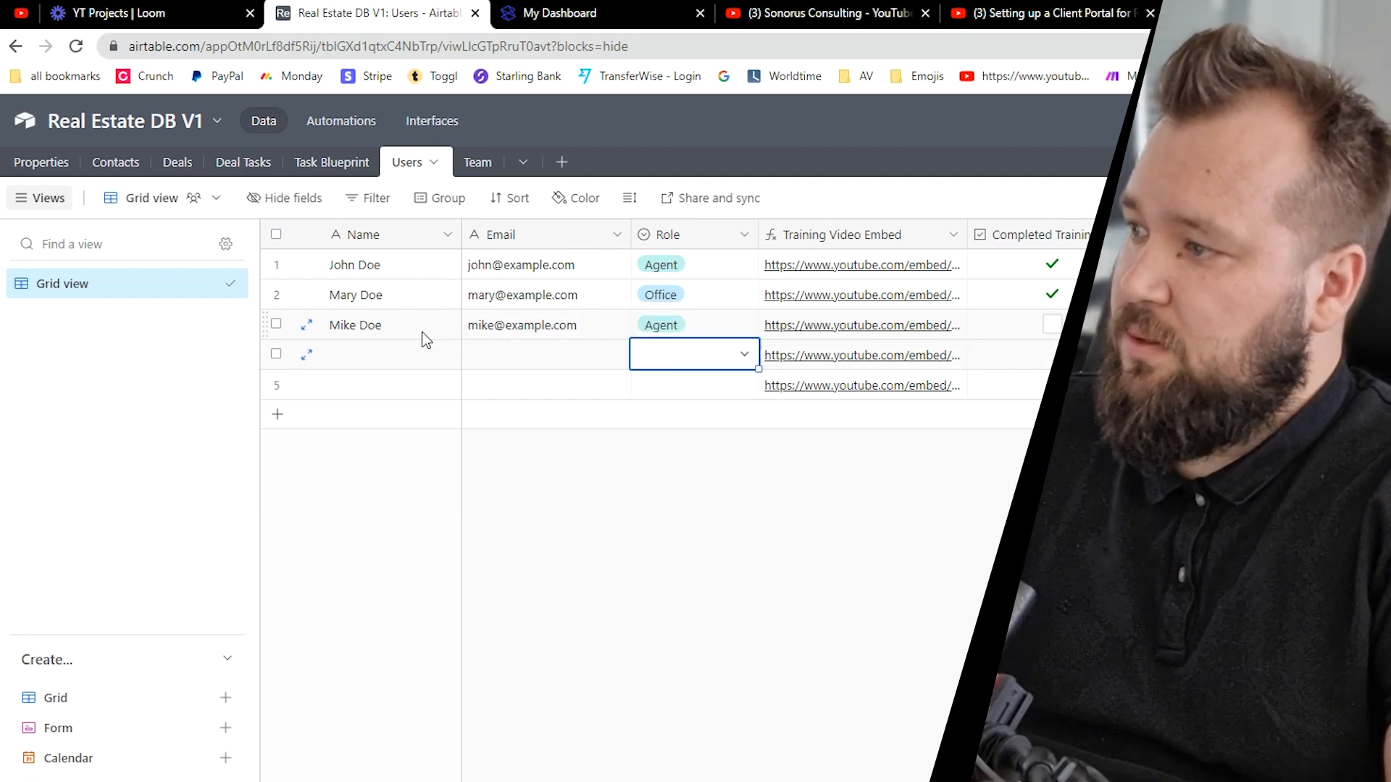
Step: Complete the fourth user record with a full name, an e-mail address and the Agent role
{"action": "key", "text": "Down"}
{"action": "key", "text": "Left"}
{"action": "key", "text": "Left"}
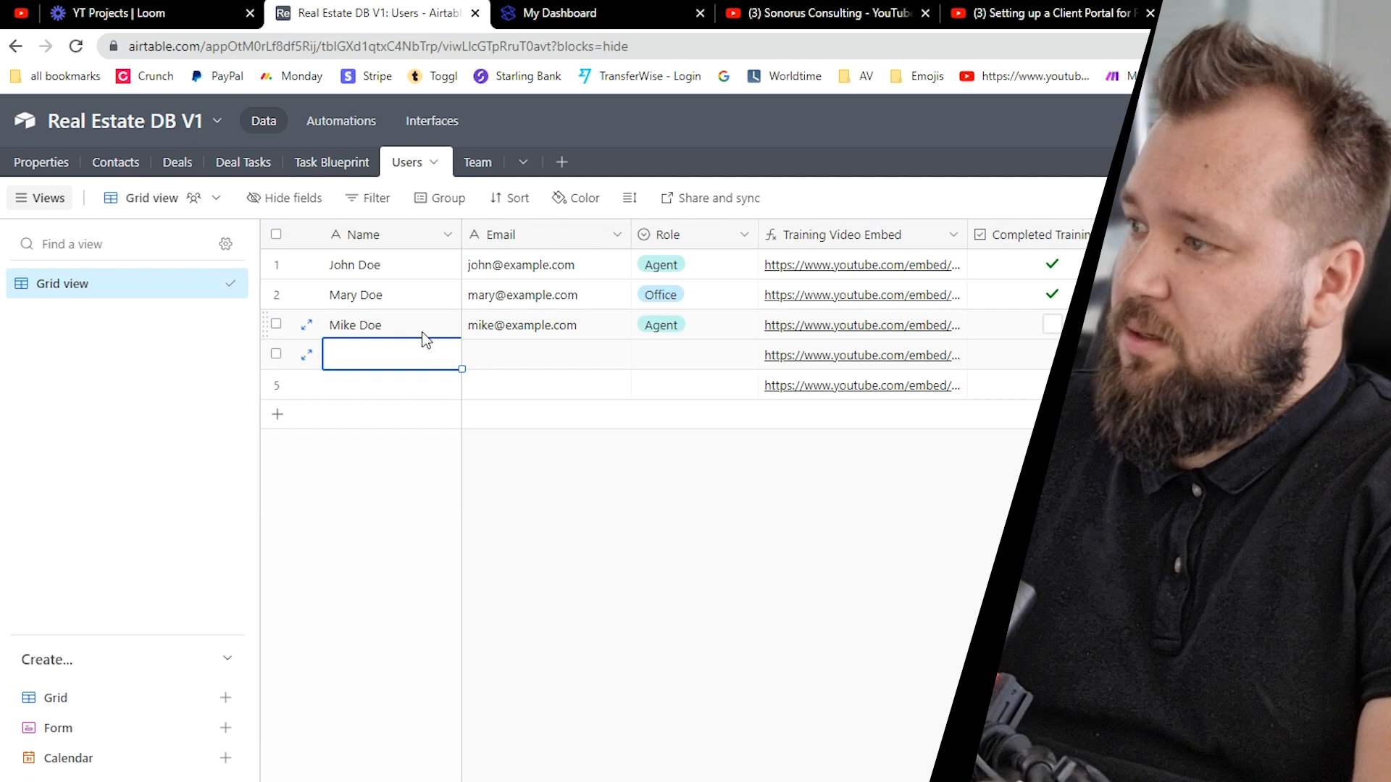
{"action": "type", "text": "Taylor Doe"}
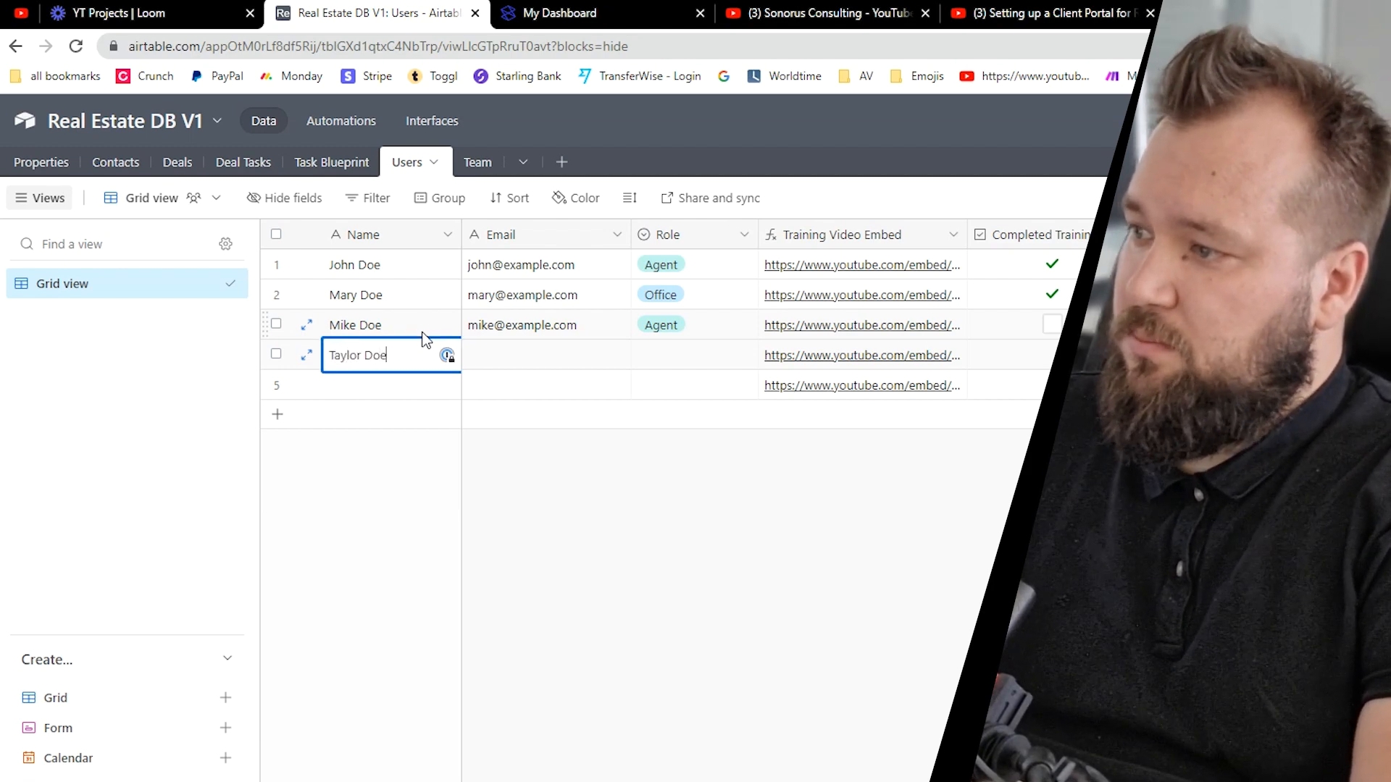
{"action": "key", "text": "Tab"}
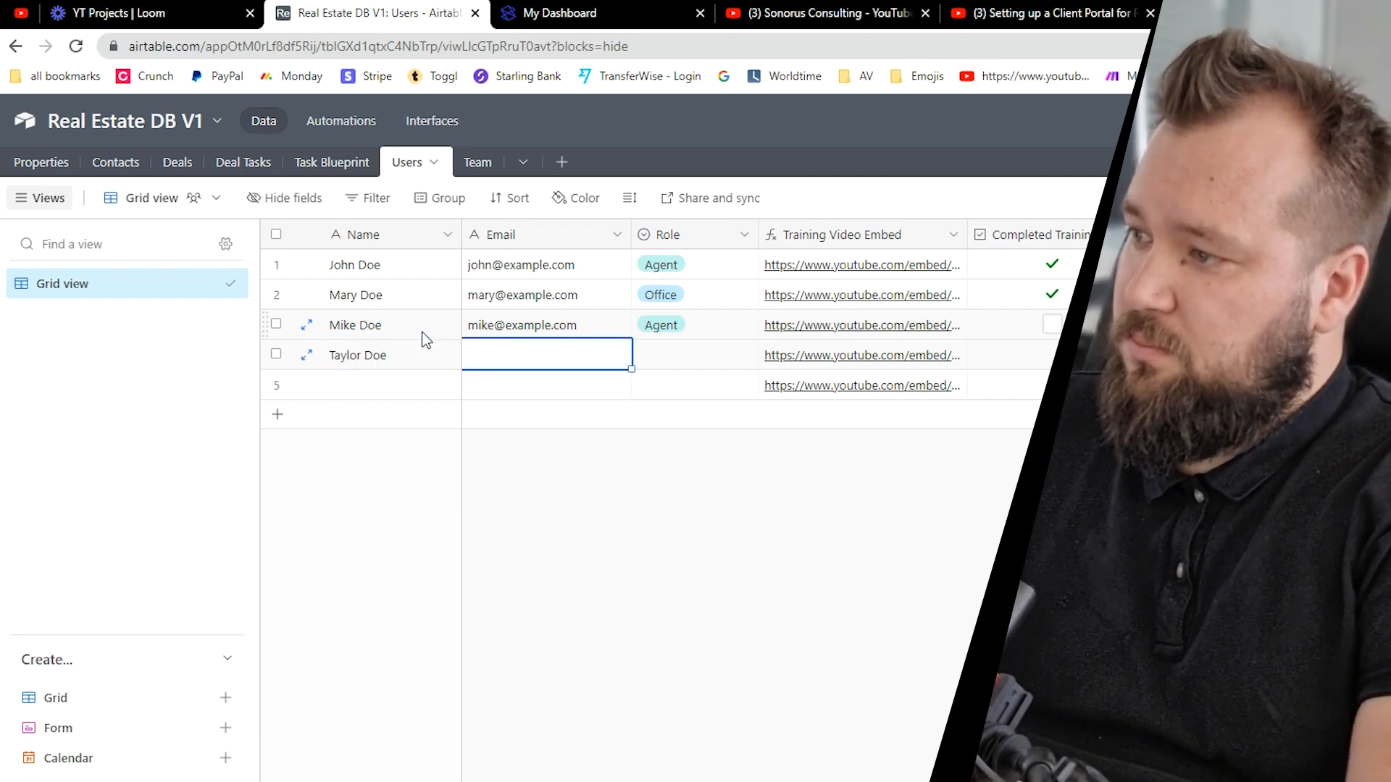
{"action": "type", "text": "taylor@example.com"}
{"action": "key", "text": "Tab"}
{"action": "key", "text": "Return"}
{"action": "key", "text": "Down"}
{"action": "key", "text": "Down"}
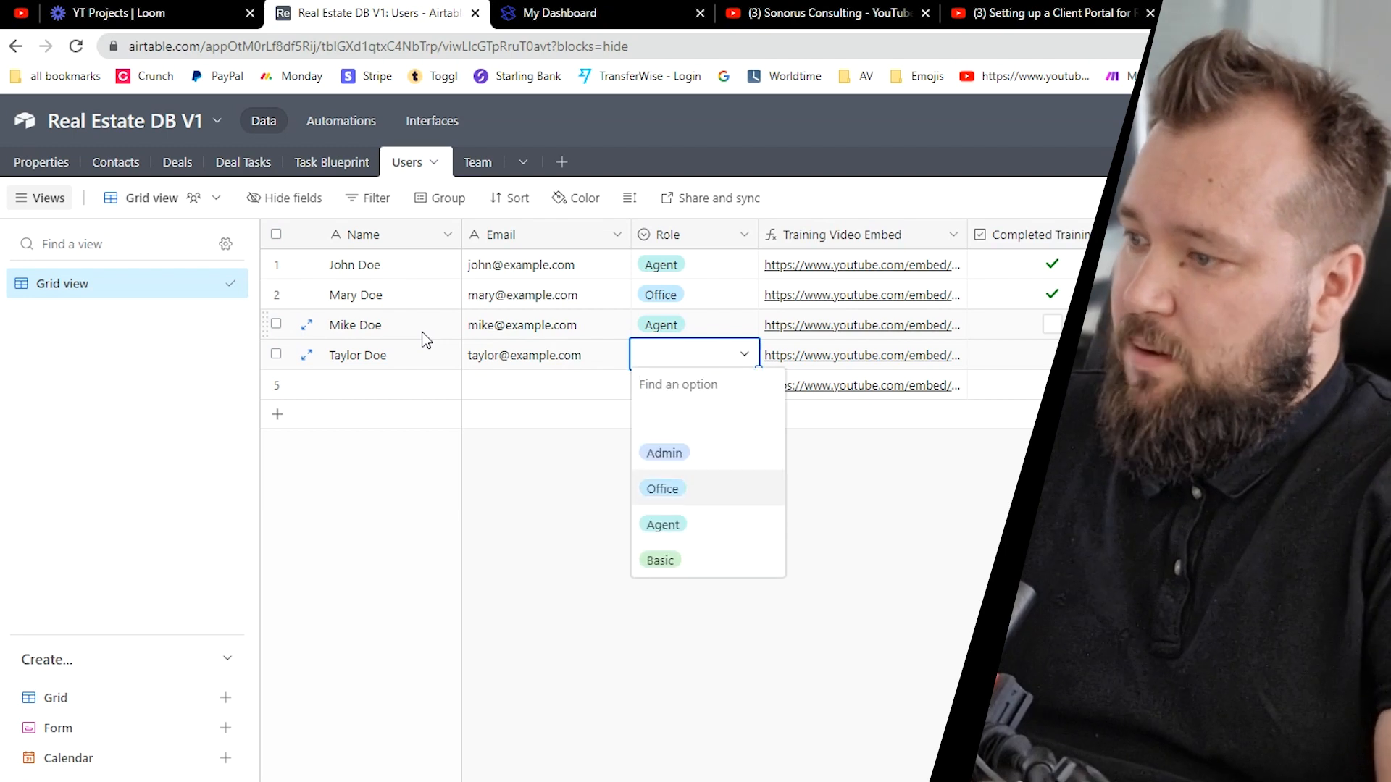
{"action": "key", "text": "Return"}
Step: Enter the fifth user's full name and e-mail address and assign the Agent role
{"action": "key", "text": "Down"}
{"action": "key", "text": "Left"}
{"action": "key", "text": "Left"}
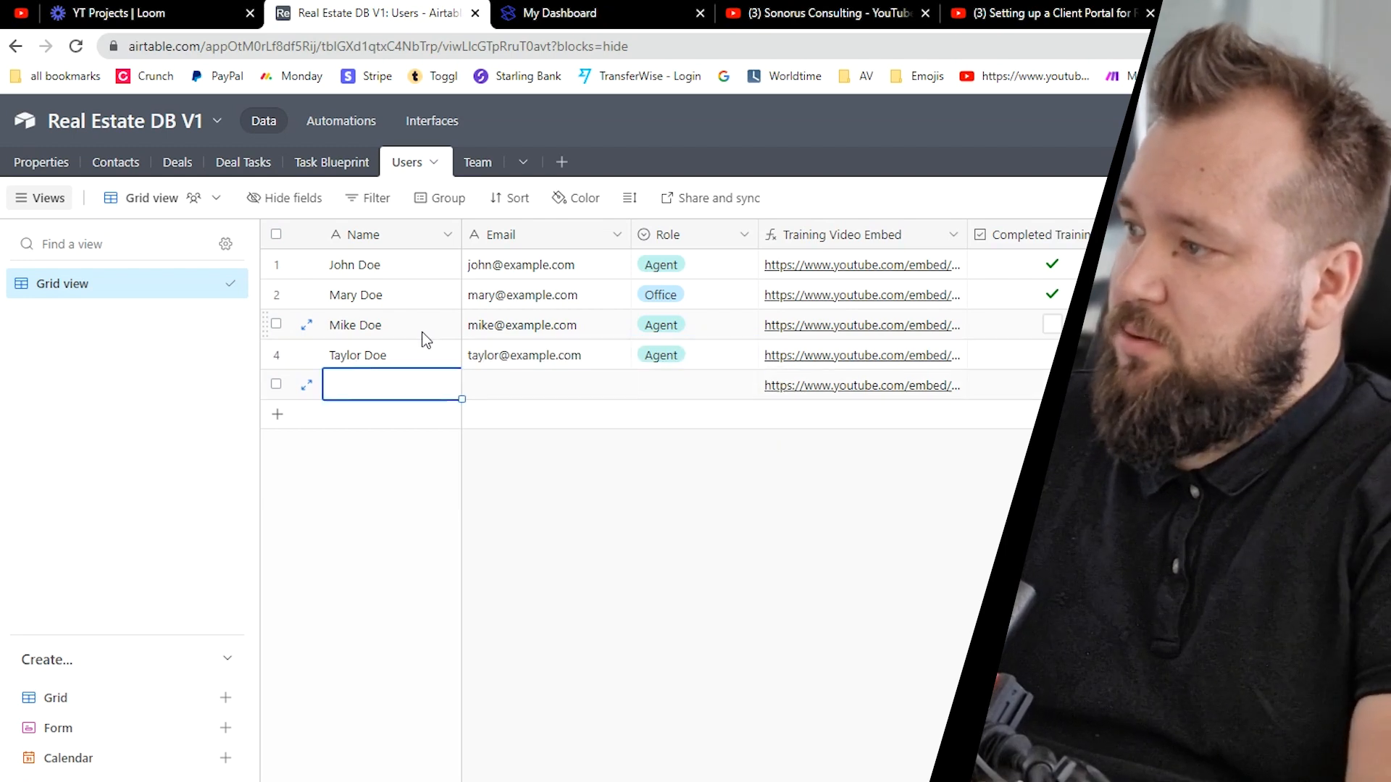
{"action": "type", "text": "Jack Doe"}
{"action": "key", "text": "Tab"}
{"action": "type", "text": "jack@example.com"}
{"action": "key", "text": "Tab"}
{"action": "key", "text": "Return"}
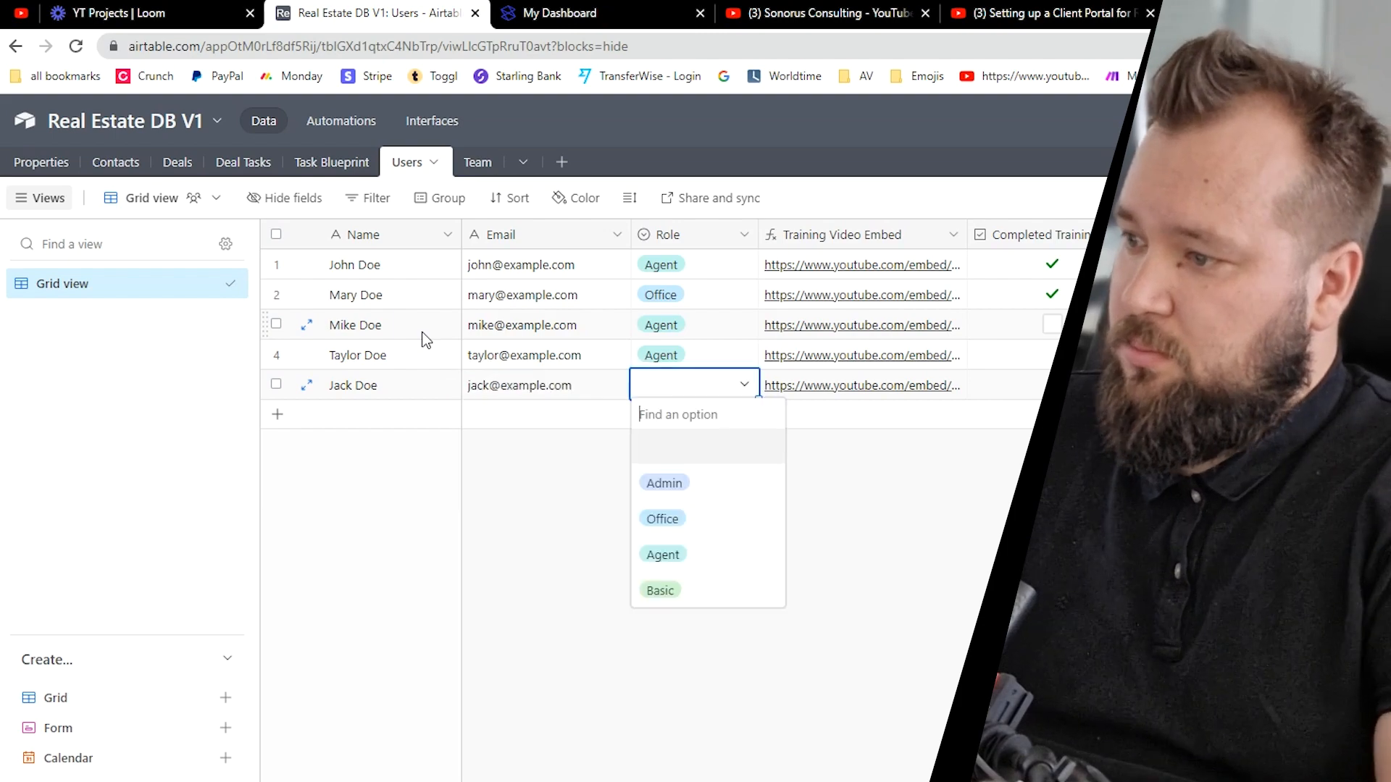
{"action": "key", "text": "Down"}
{"action": "key", "text": "Down"}
{"action": "key", "text": "Down"}
{"action": "key", "text": "Return"}
{"action": "key", "text": "Escape"}
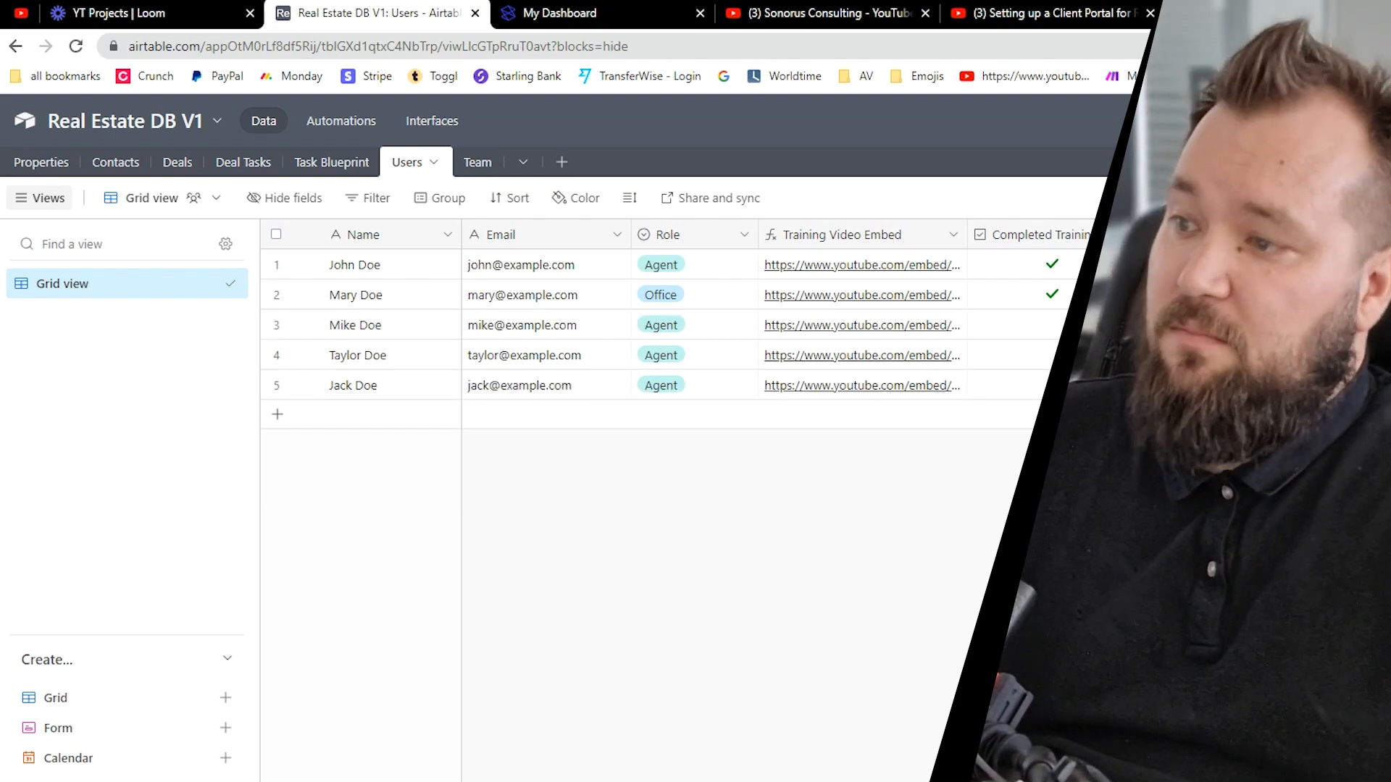
Step: Link the first user to Team 1 in the Team field and copy that link to the third user
{"action": "left_click", "coordinate": [1073, 207]}
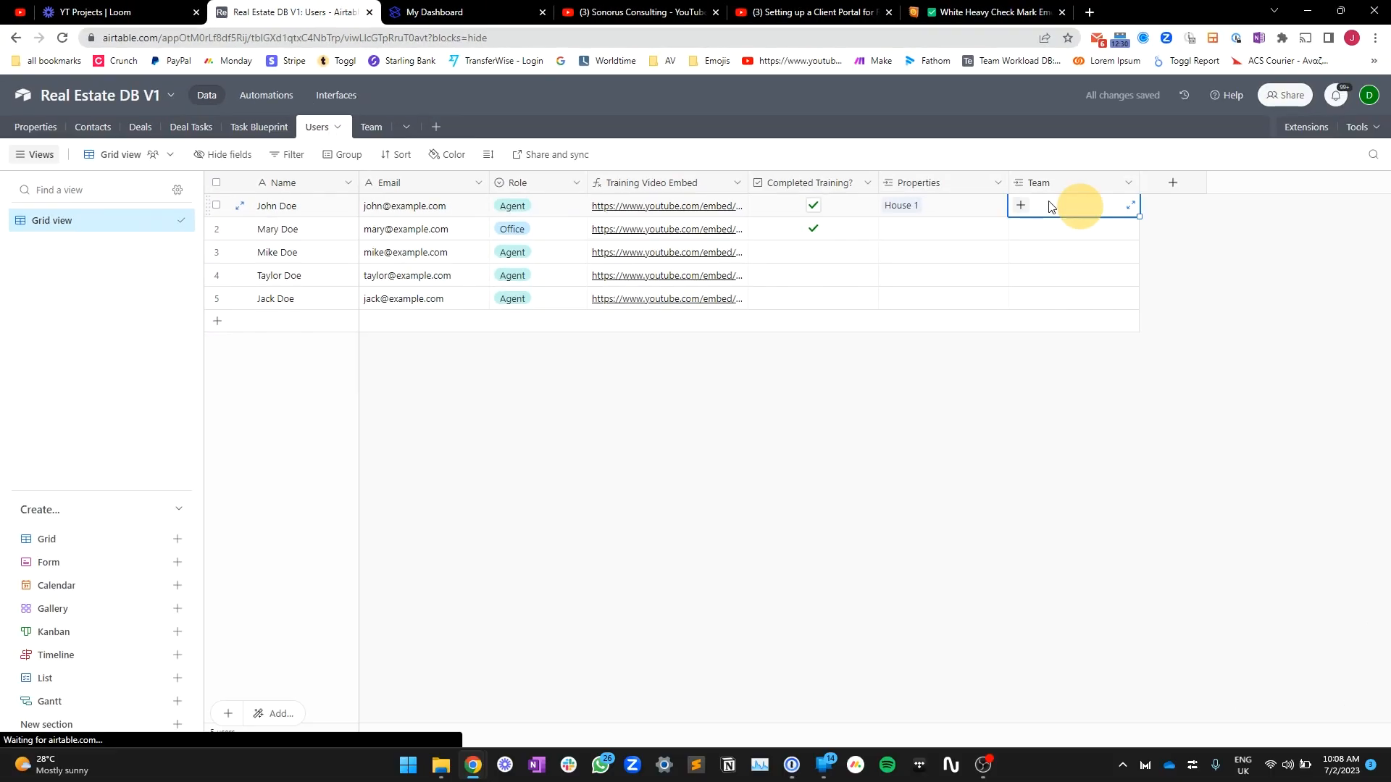
{"action": "left_click", "coordinate": [1022, 208]}
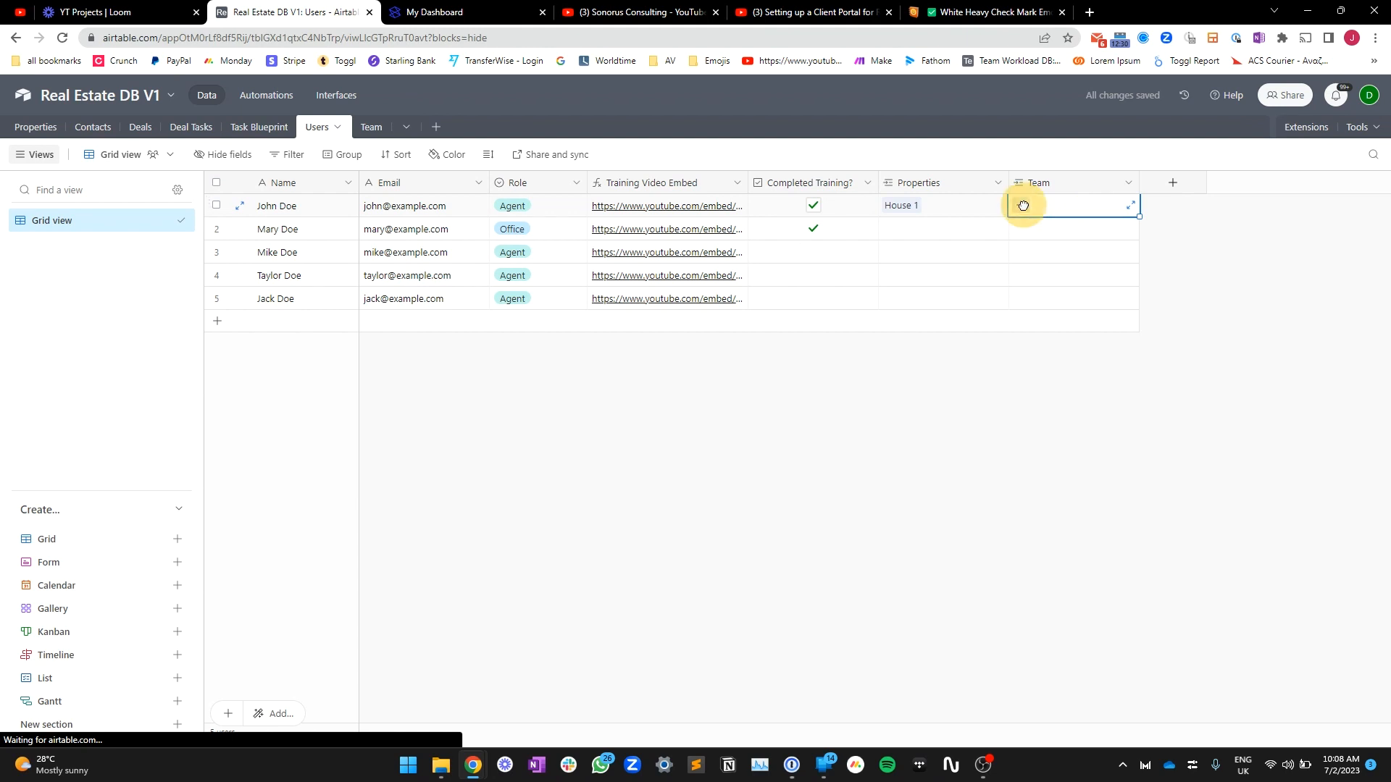
{"action": "left_click", "coordinate": [916, 149]}
{"action": "key", "text": "ctrl+c"}
{"action": "left_click", "coordinate": [1073, 257]}
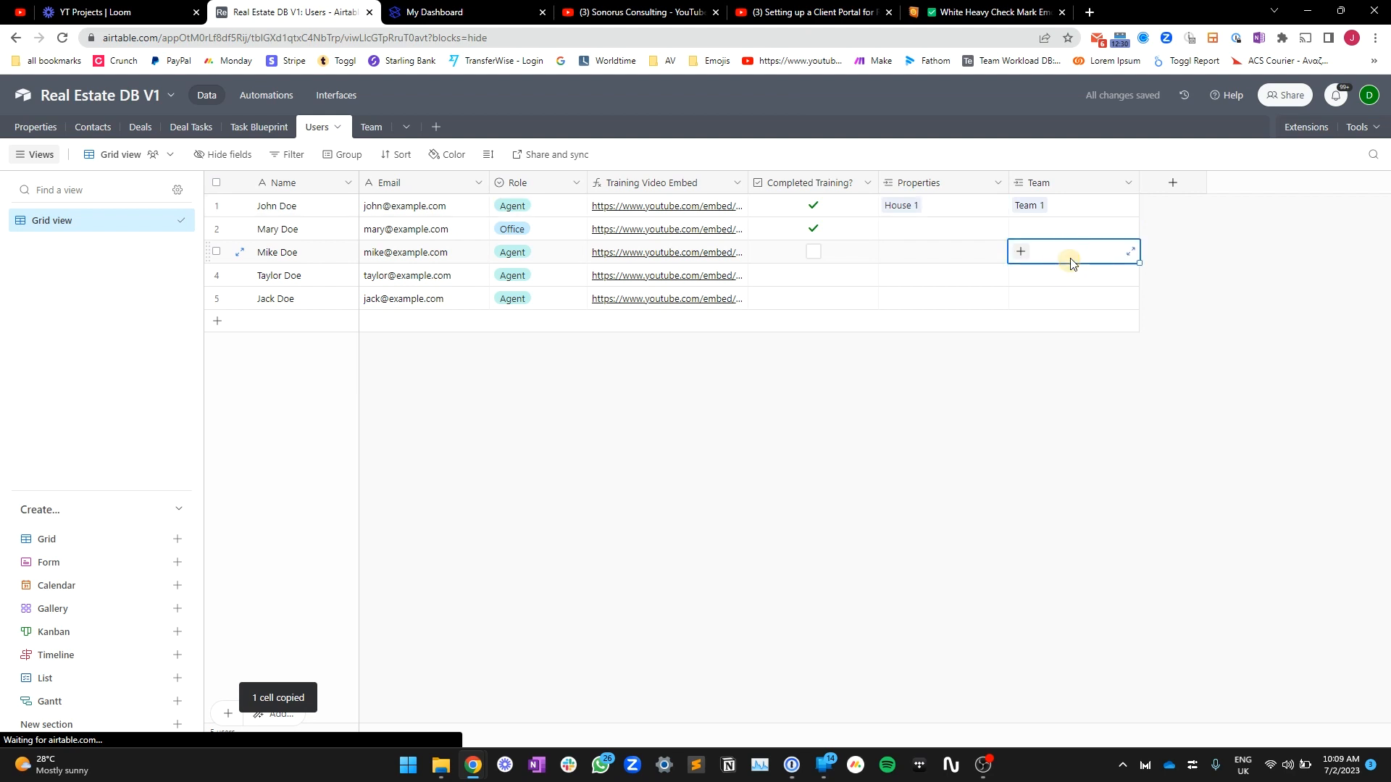
{"action": "key", "text": "ctrl+v"}
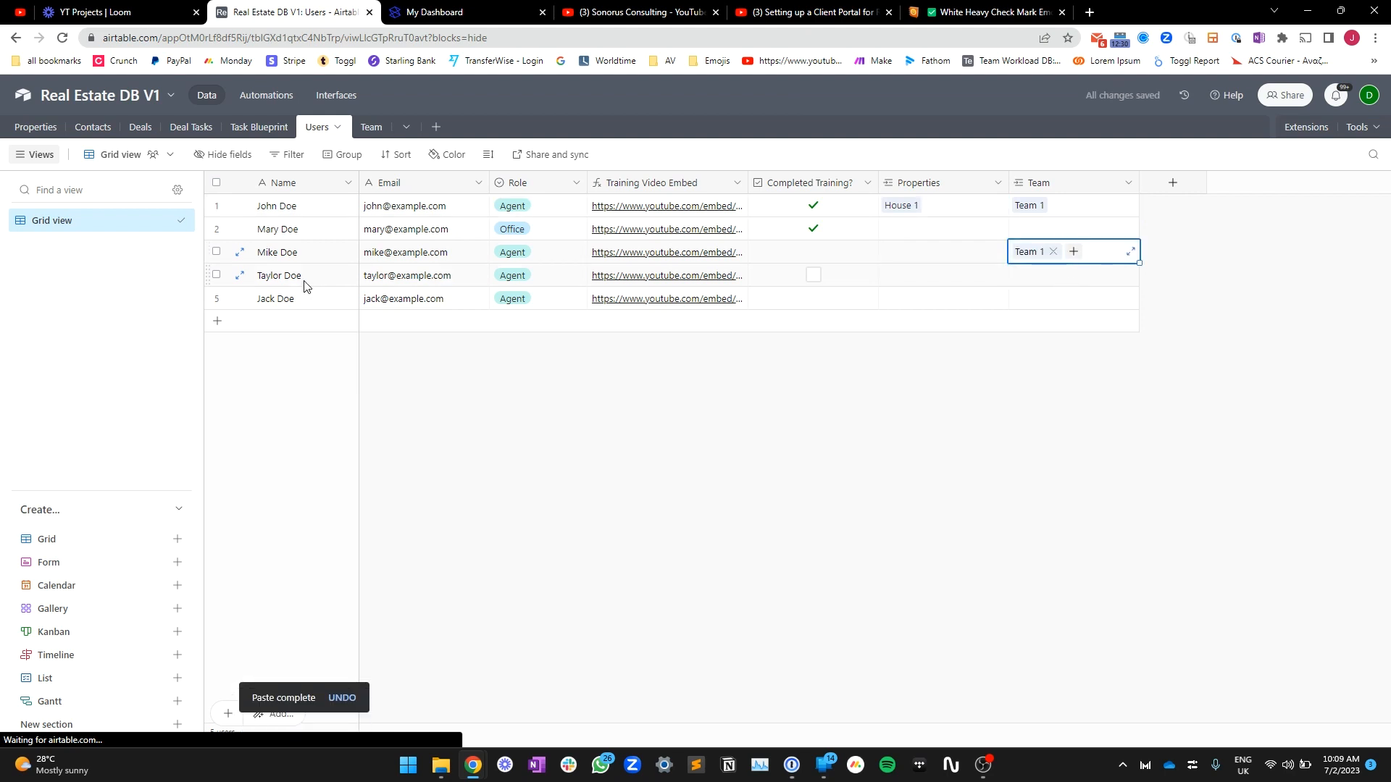
Step: Link the fourth user to Team 2 and copy that link to the fifth user
{"action": "left_click", "coordinate": [1030, 279]}
{"action": "left_click", "coordinate": [1021, 273]}
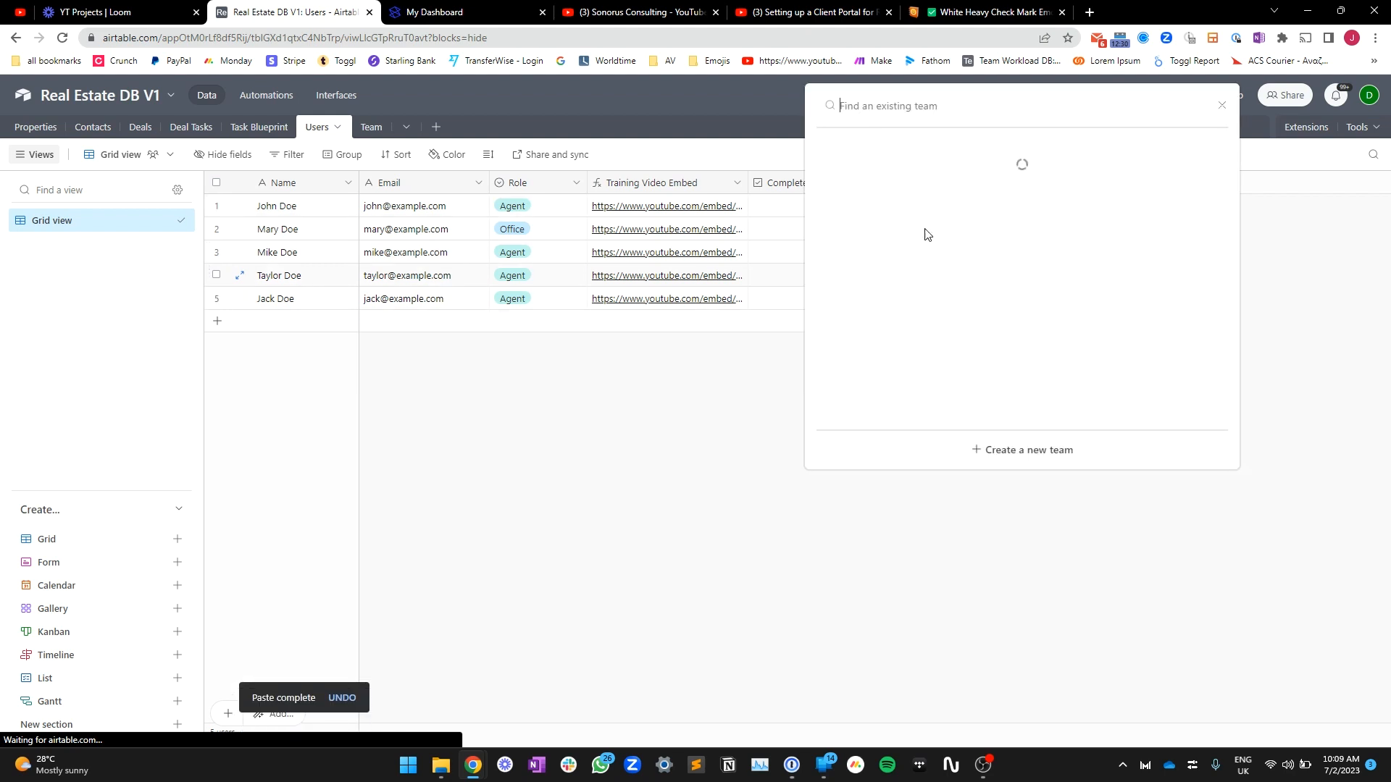
{"action": "left_click", "coordinate": [855, 214]}
{"action": "key", "text": "ctrl+c"}
{"action": "left_click", "coordinate": [1061, 296]}
{"action": "key", "text": "ctrl+v"}
{"action": "left_click", "coordinate": [1049, 396]}
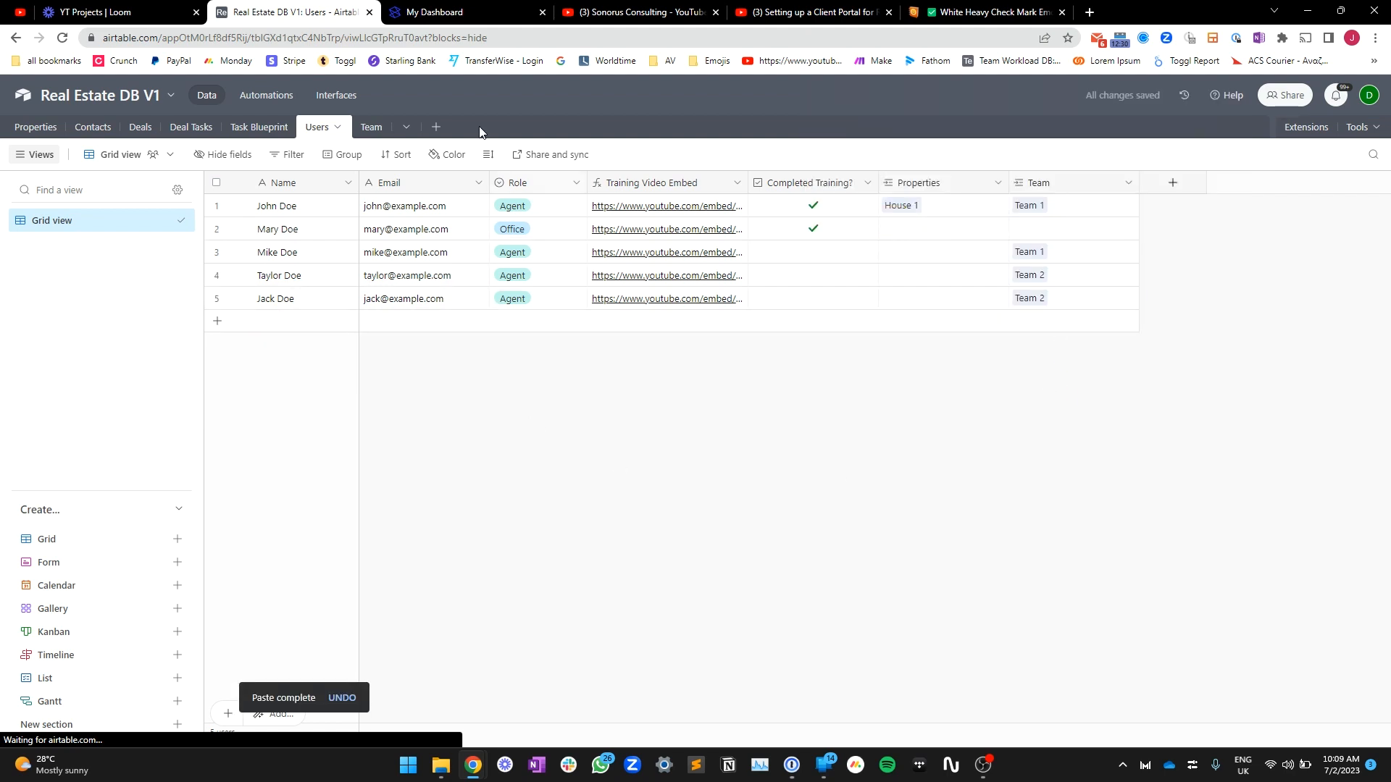
Step: Switch to the Stacker app, open its data management view and sync the Airtable schema
{"action": "left_click", "coordinate": [450, 9]}
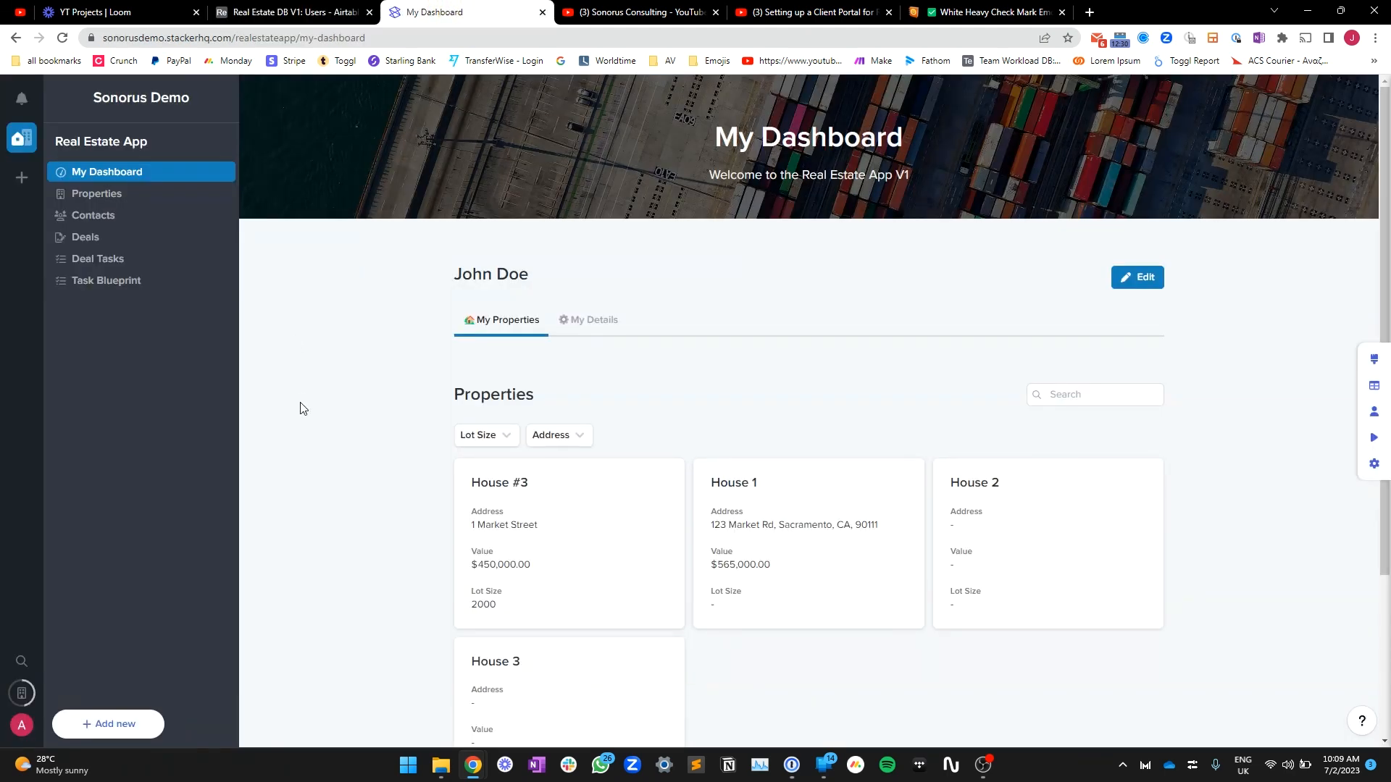
{"action": "left_click", "coordinate": [1374, 388]}
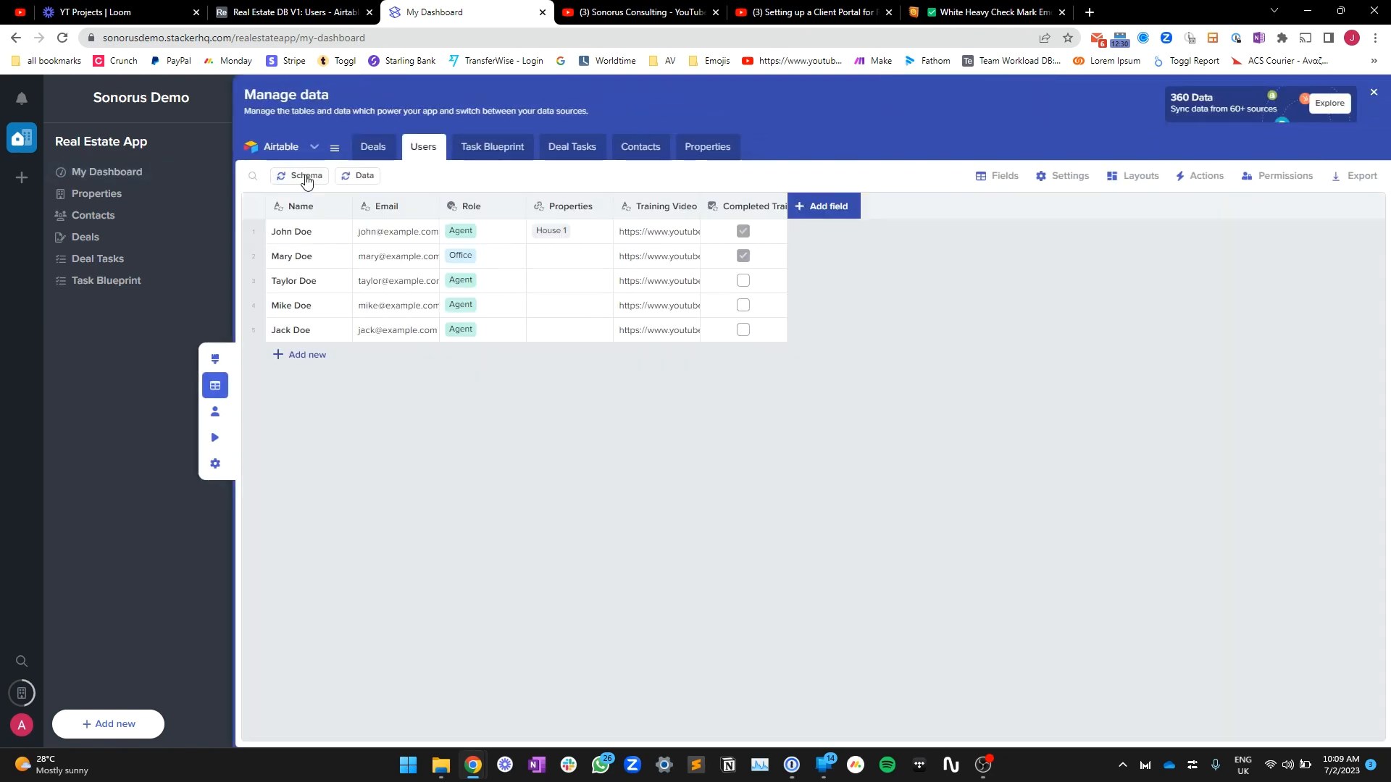
{"action": "left_click", "coordinate": [306, 177]}
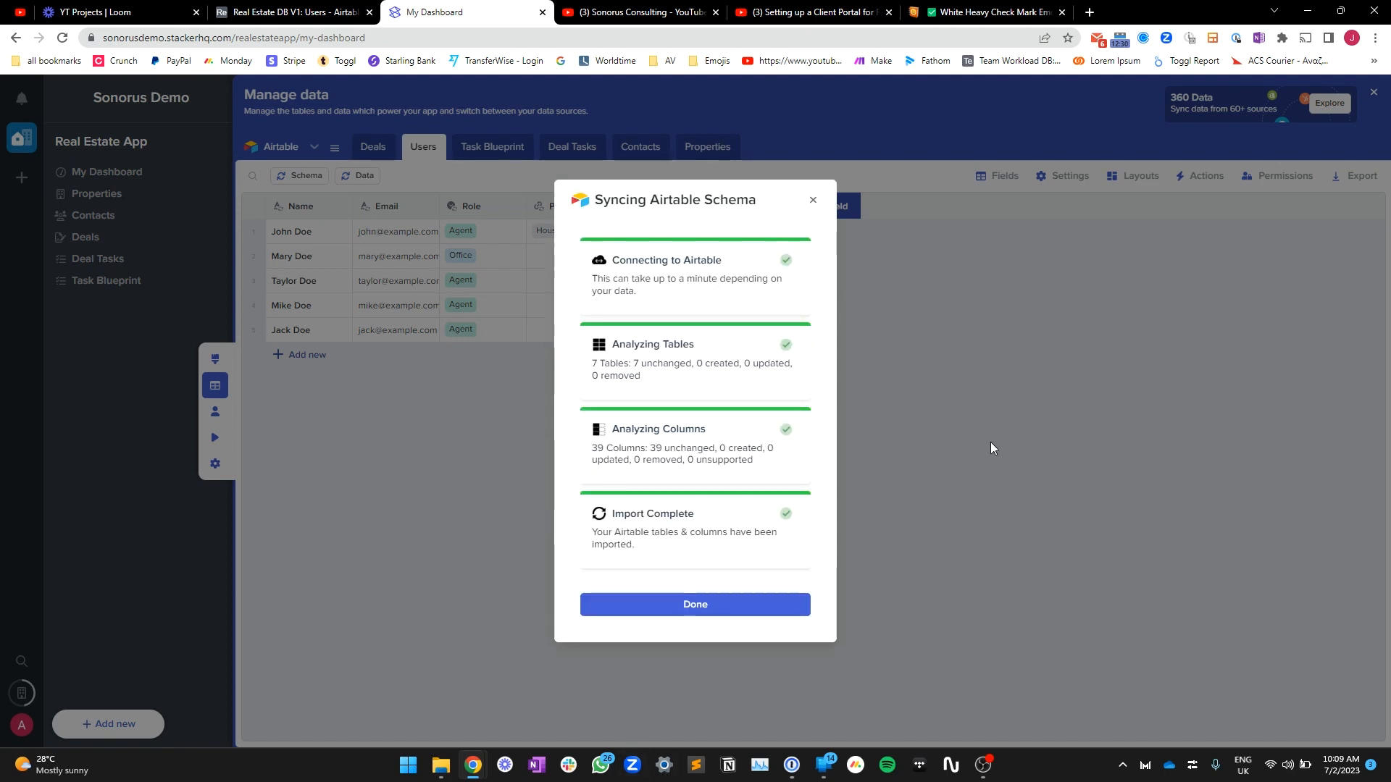
{"action": "left_click", "coordinate": [971, 536]}
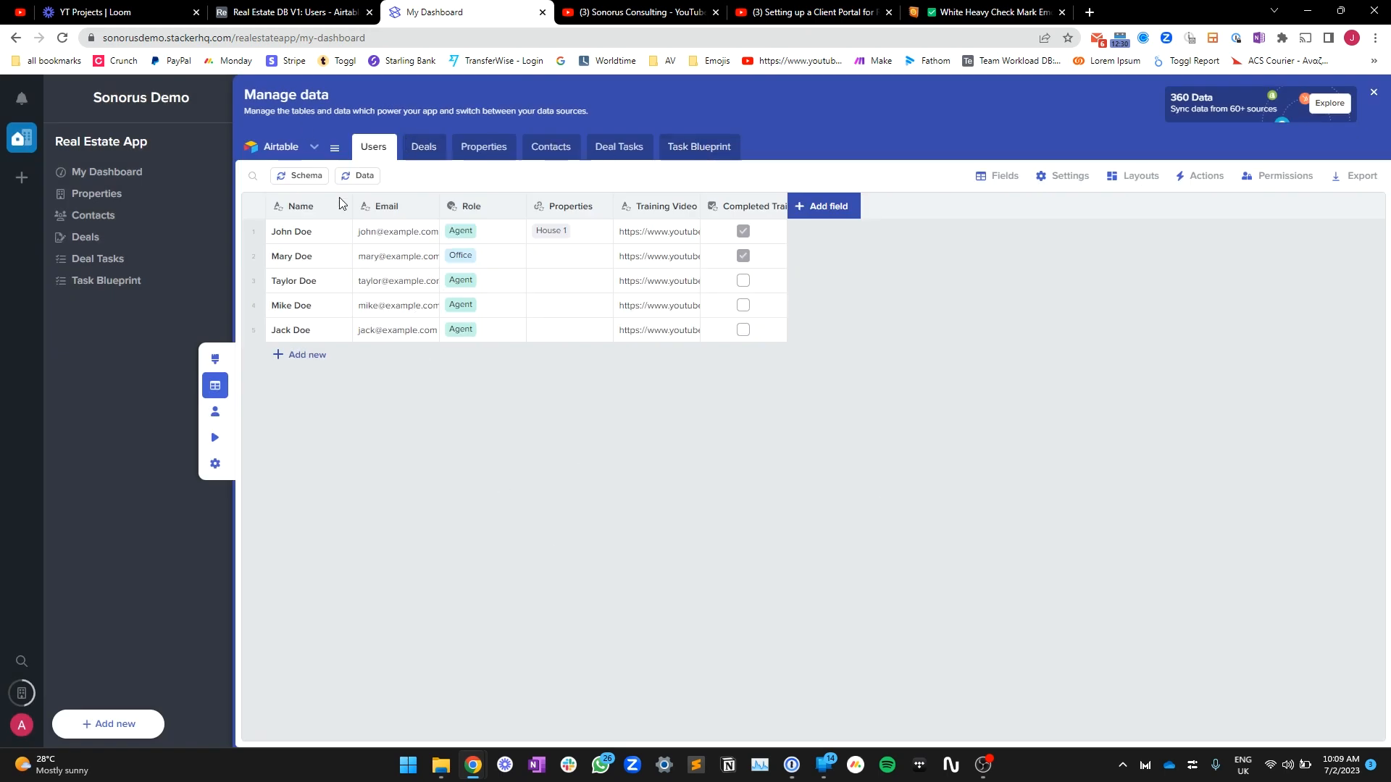
Step: Activate the Team table among the Airtable data source's tables
{"action": "left_click", "coordinate": [315, 149]}
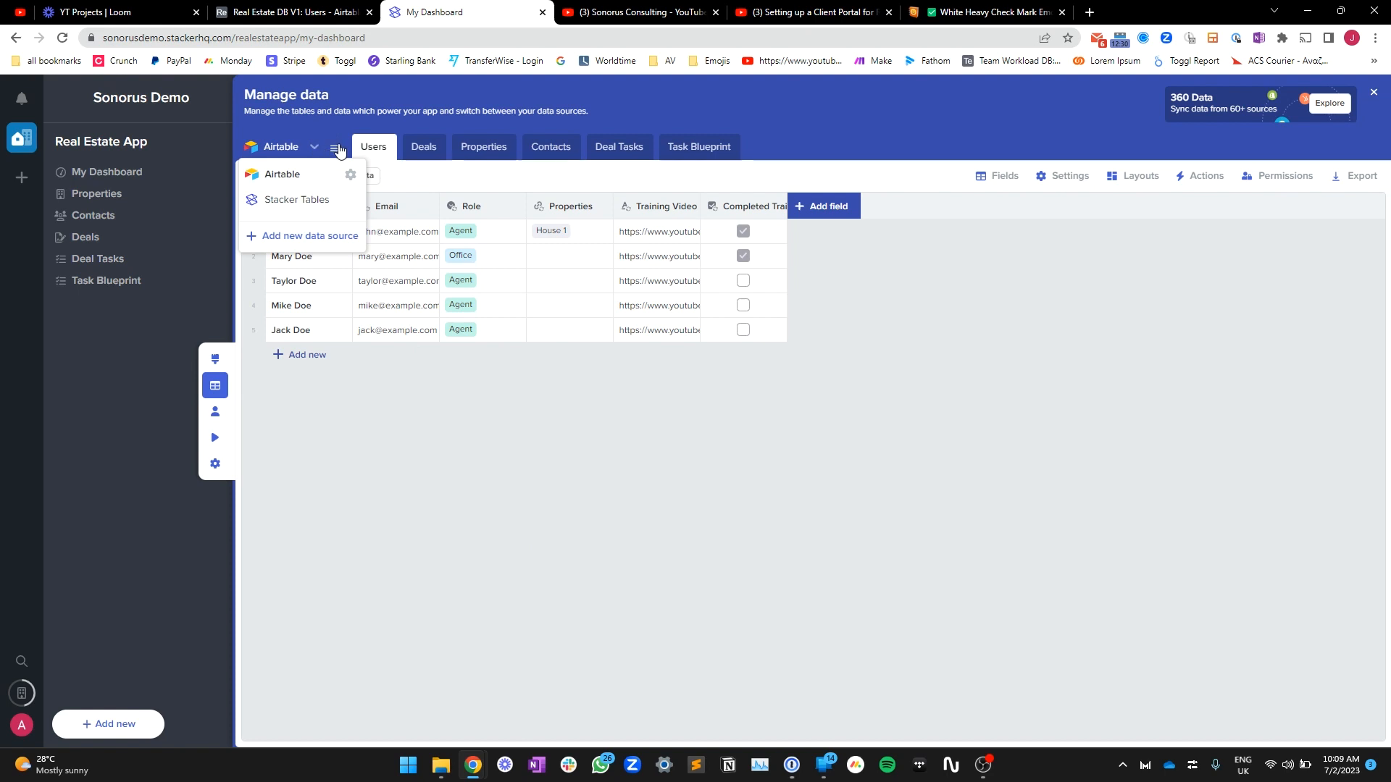
{"action": "left_click", "coordinate": [335, 149]}
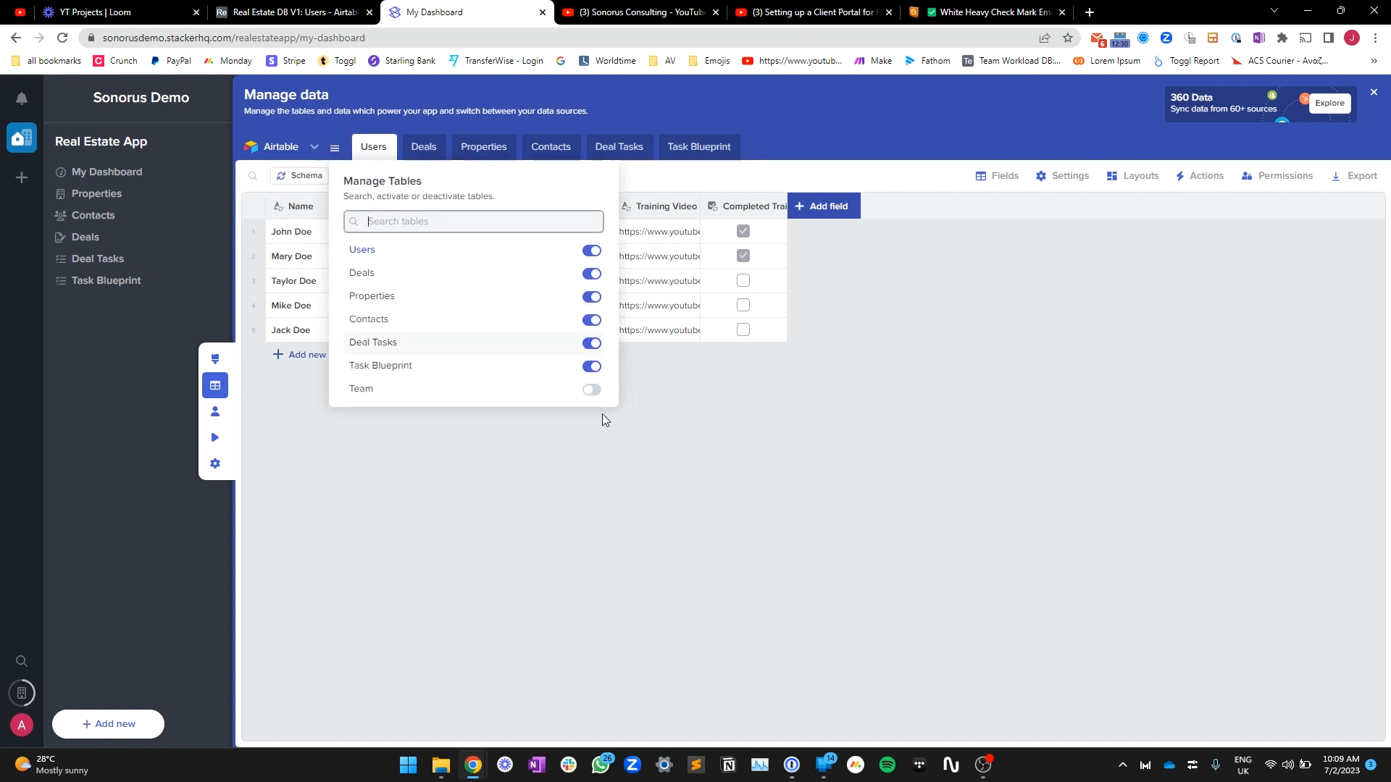
{"action": "left_click", "coordinate": [594, 395]}
{"action": "left_click", "coordinate": [914, 523]}
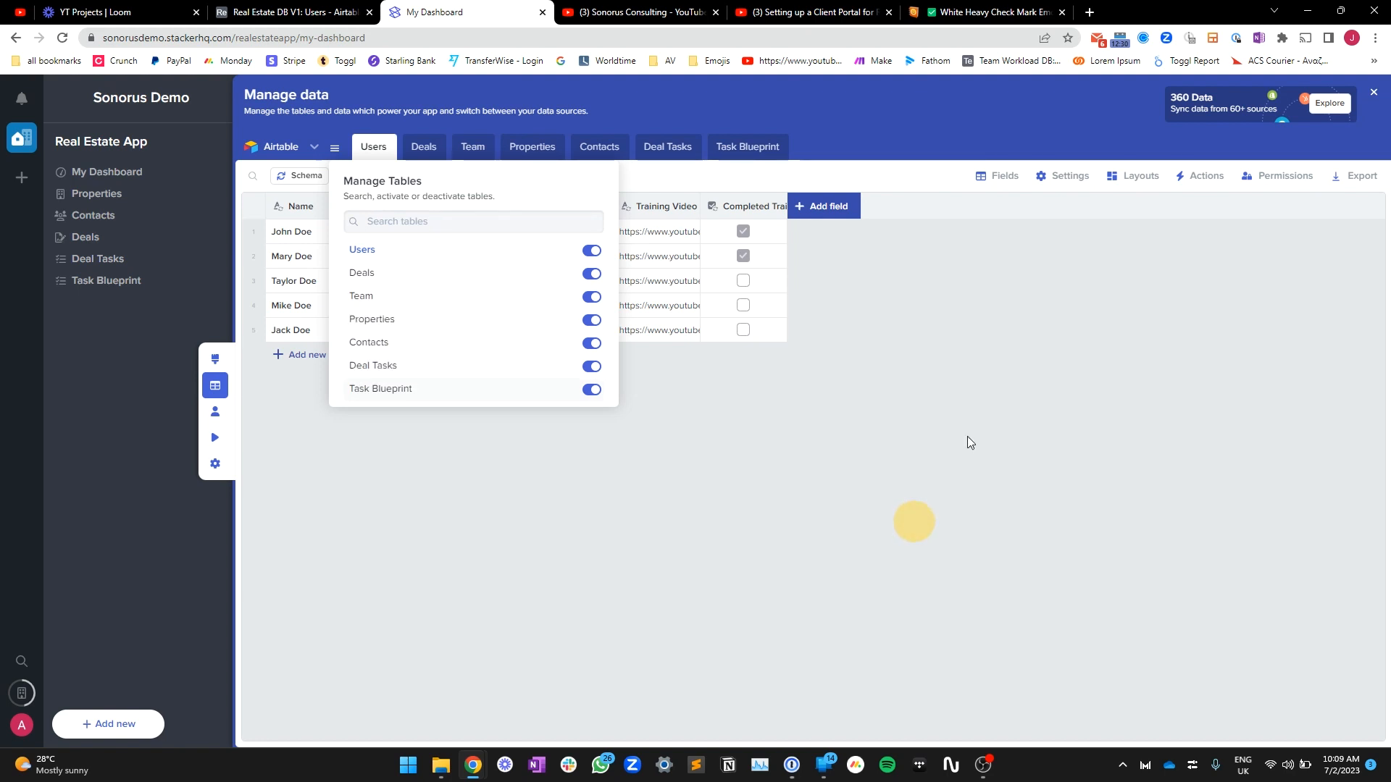
{"action": "left_click", "coordinate": [984, 383]}
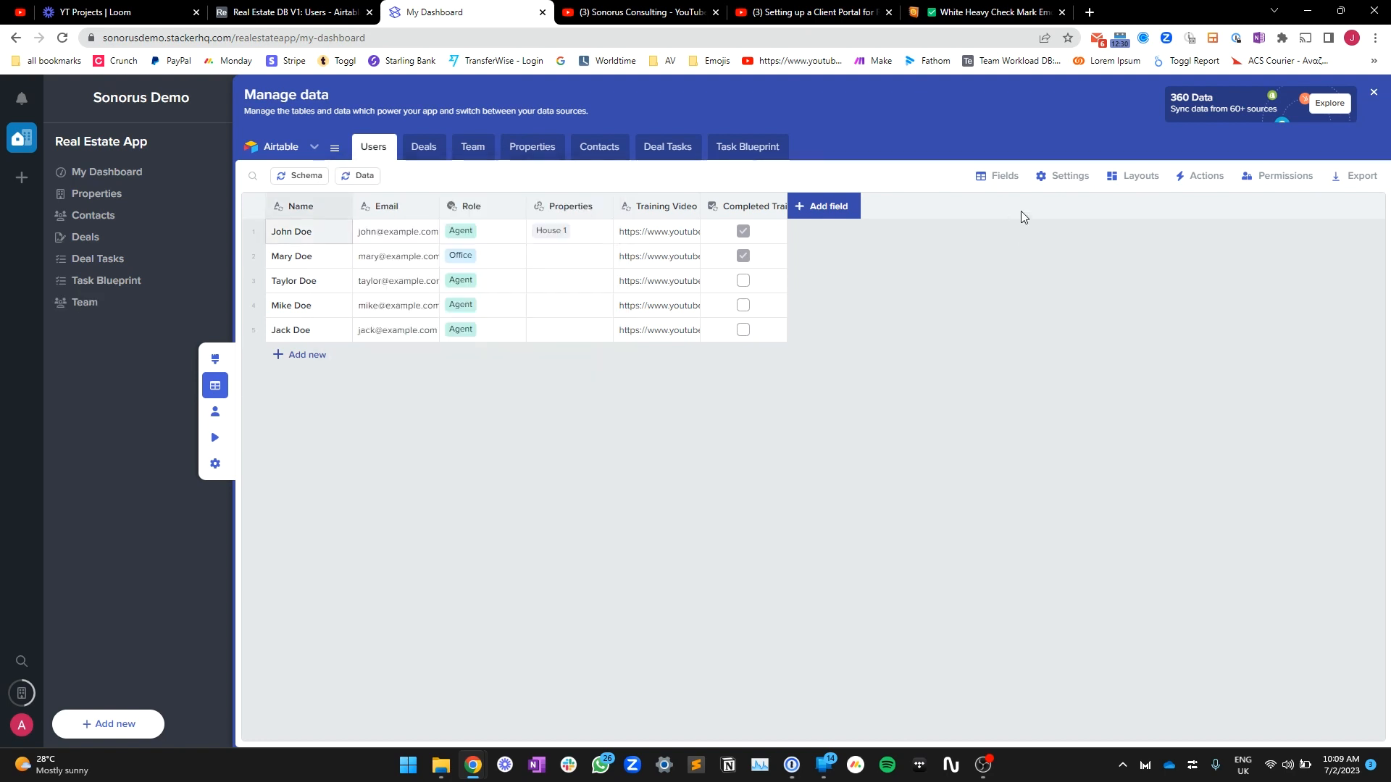
Step: Enable the Team field in the Users table's fields
{"action": "left_click", "coordinate": [998, 176]}
{"action": "left_click", "coordinate": [955, 569]}
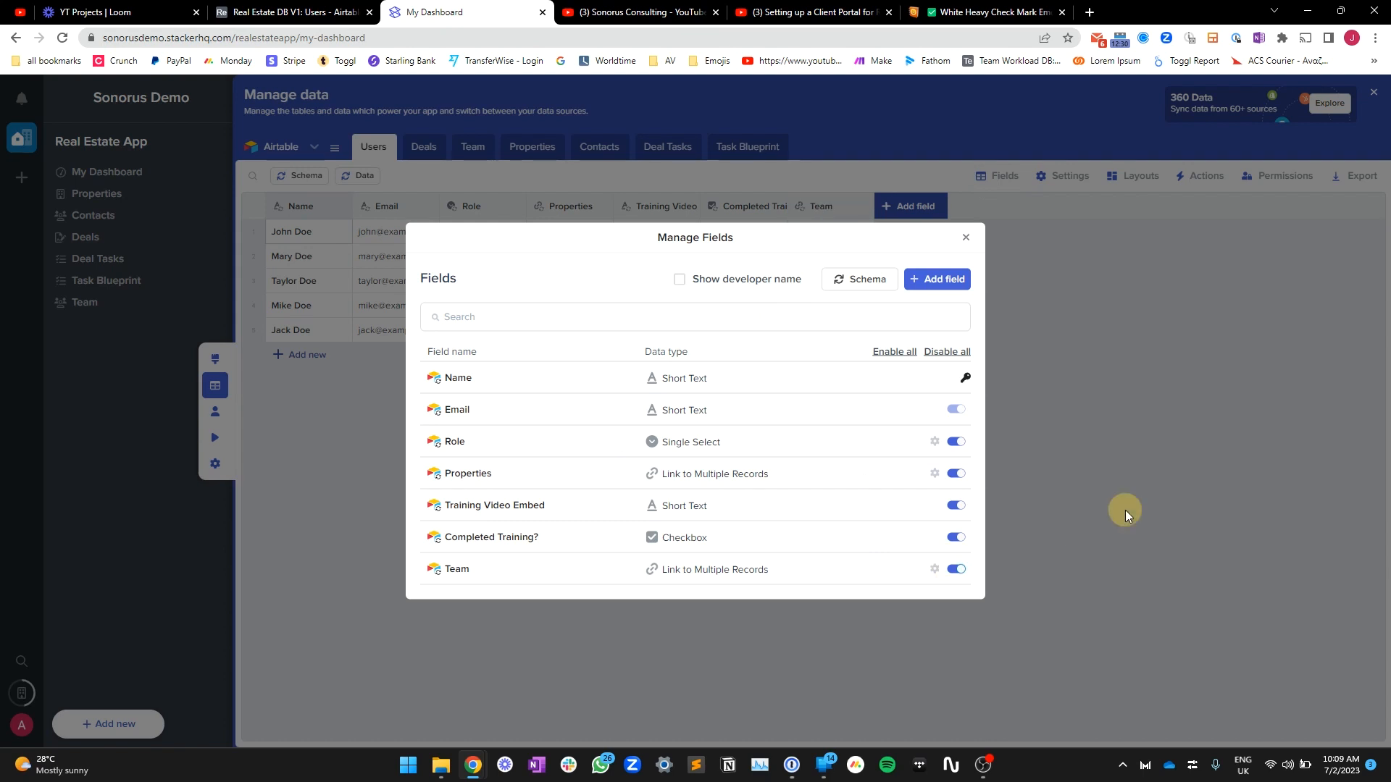
{"action": "left_click", "coordinate": [966, 238]}
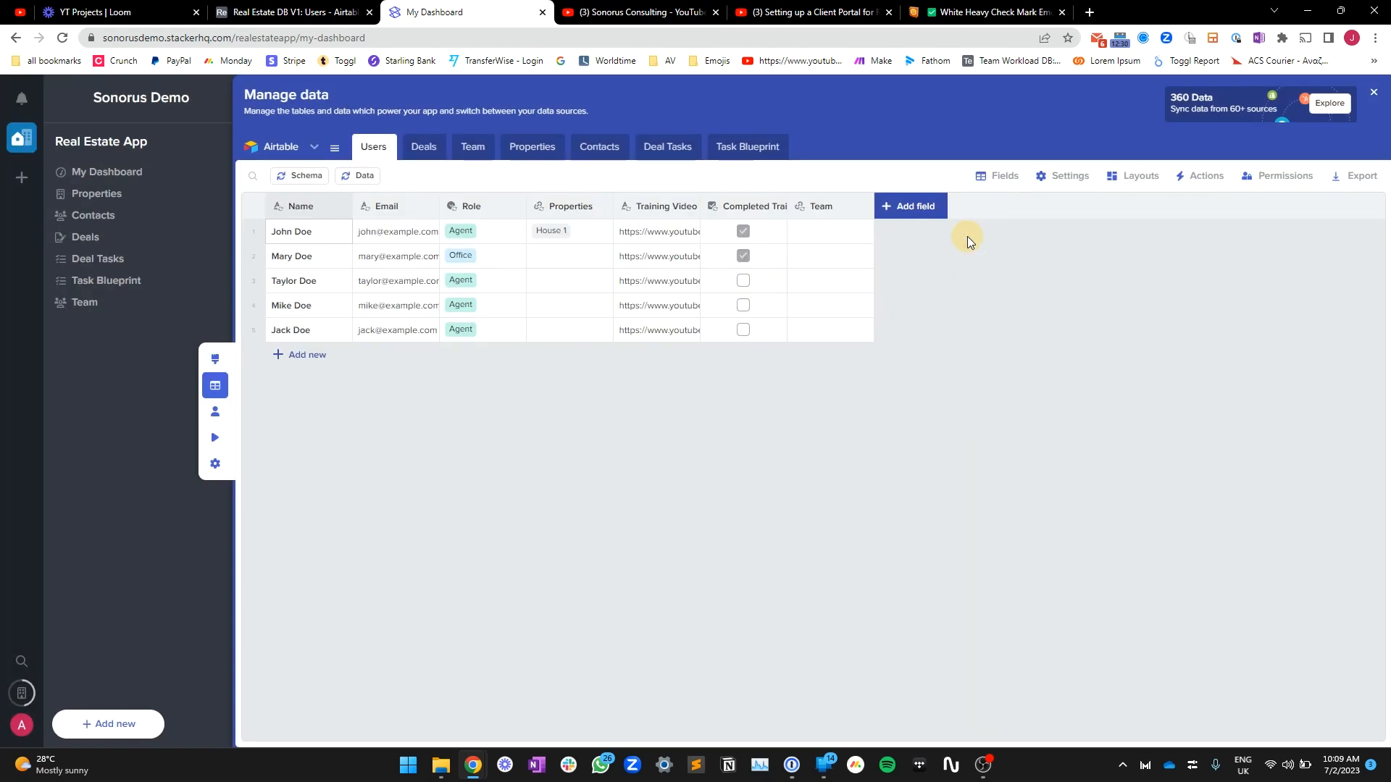
Step: Enable the Members field in the Team table's fields
{"action": "left_click", "coordinate": [465, 149]}
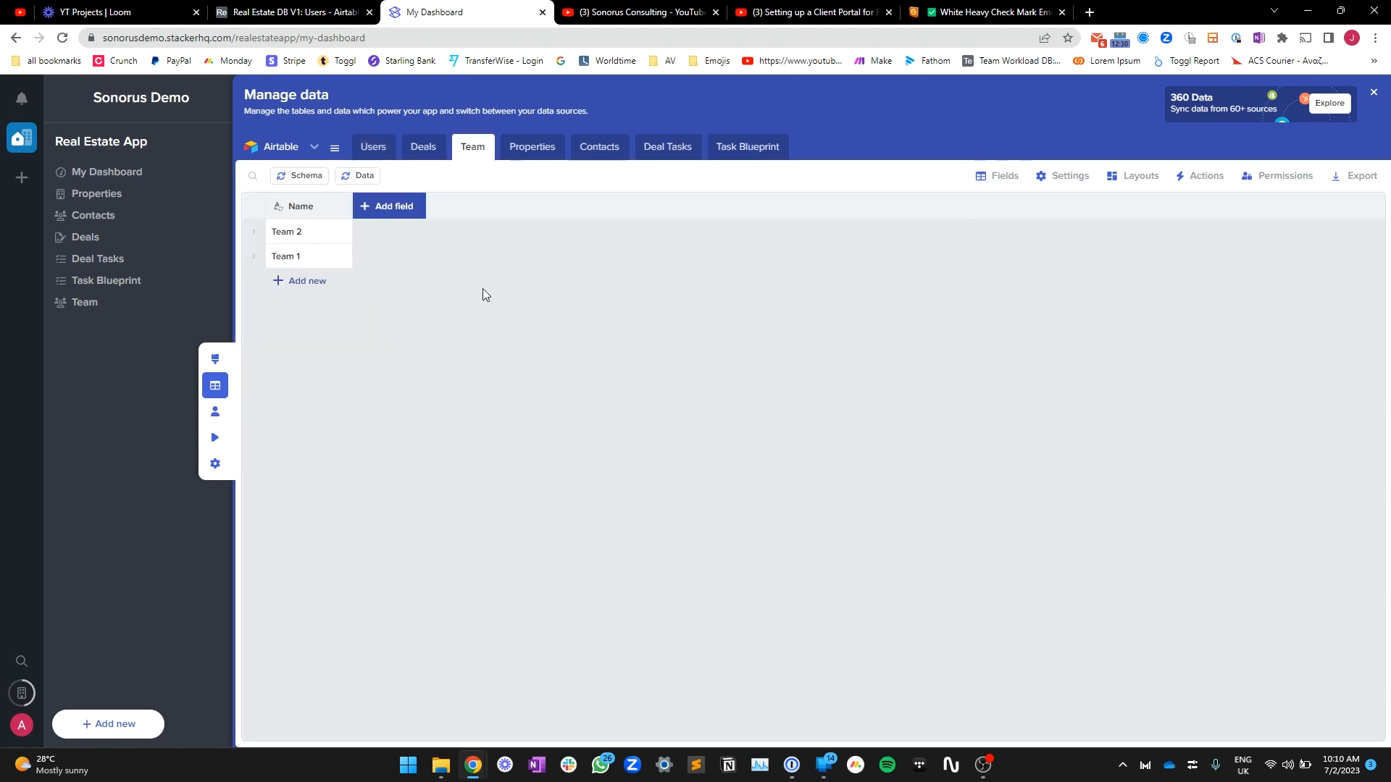
{"action": "left_click", "coordinate": [996, 176]}
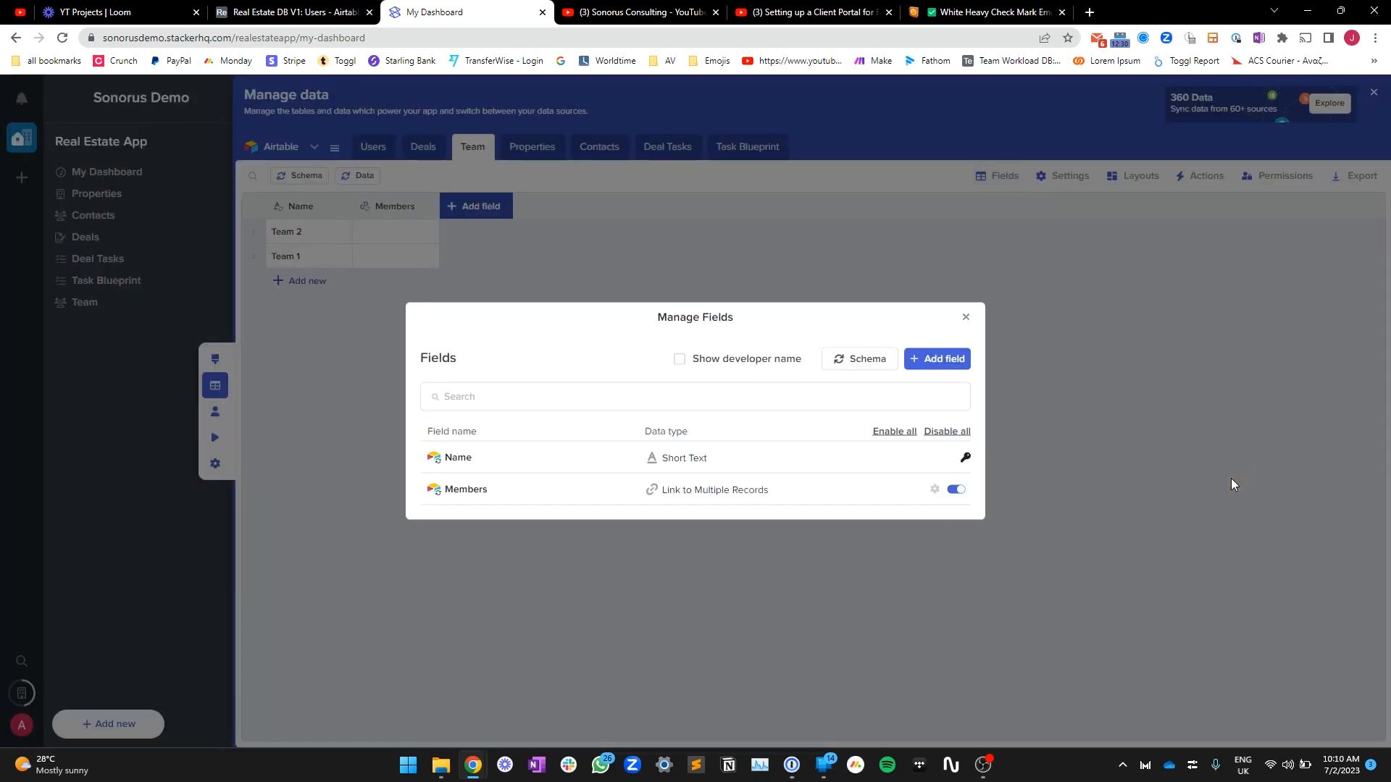
{"action": "left_click", "coordinate": [963, 317]}
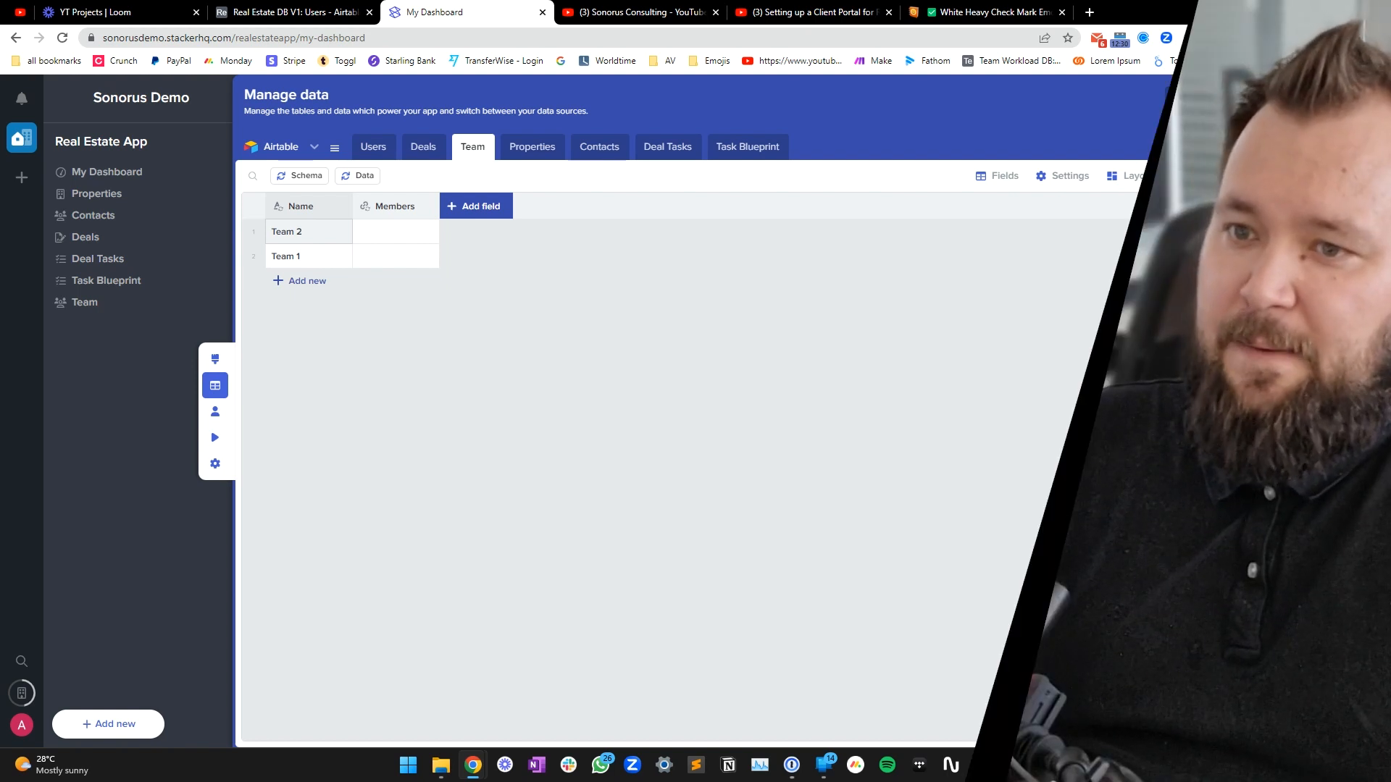
Step: Review the Properties table's records and the users' team links in Airtable, return to Stacker and close the data management view
{"action": "left_click", "coordinate": [542, 152]}
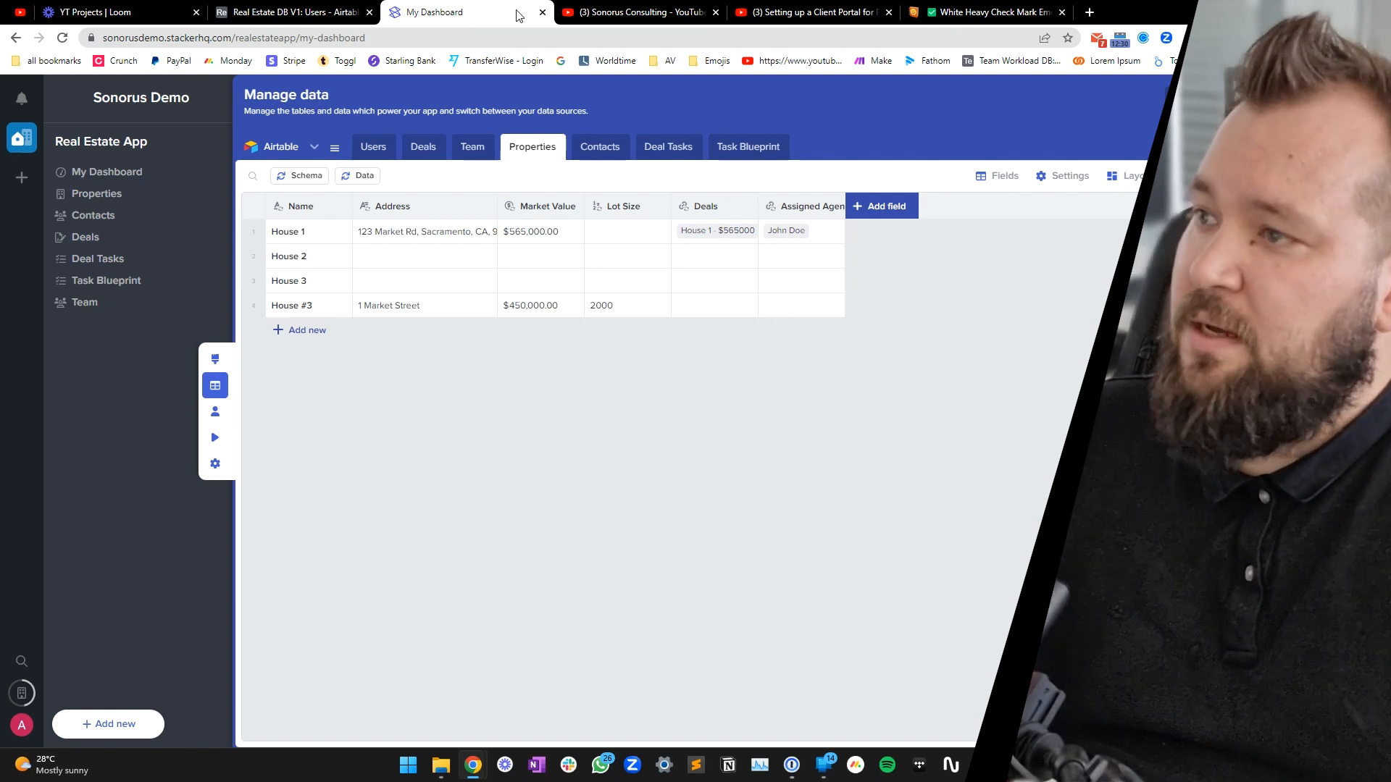
{"action": "left_click", "coordinate": [289, 12]}
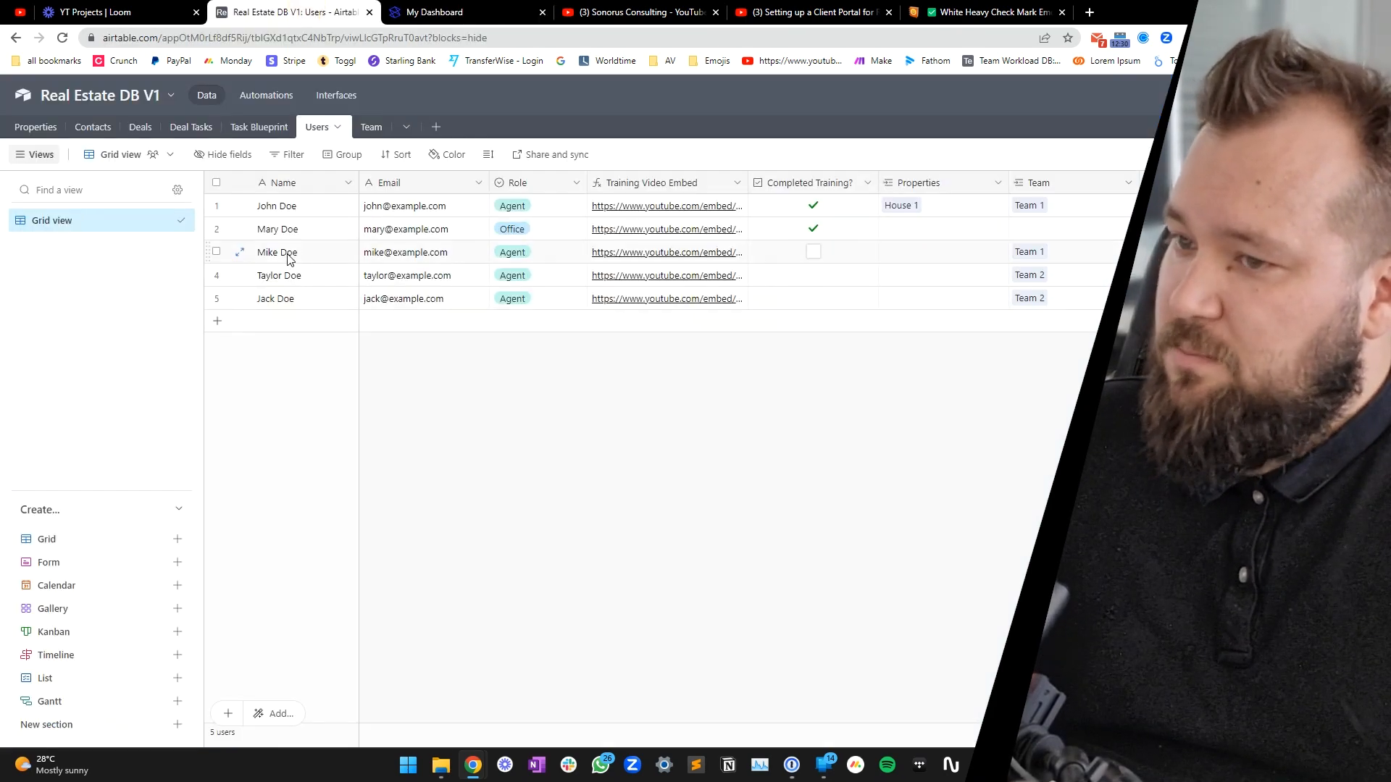
{"action": "left_click", "coordinate": [469, 13]}
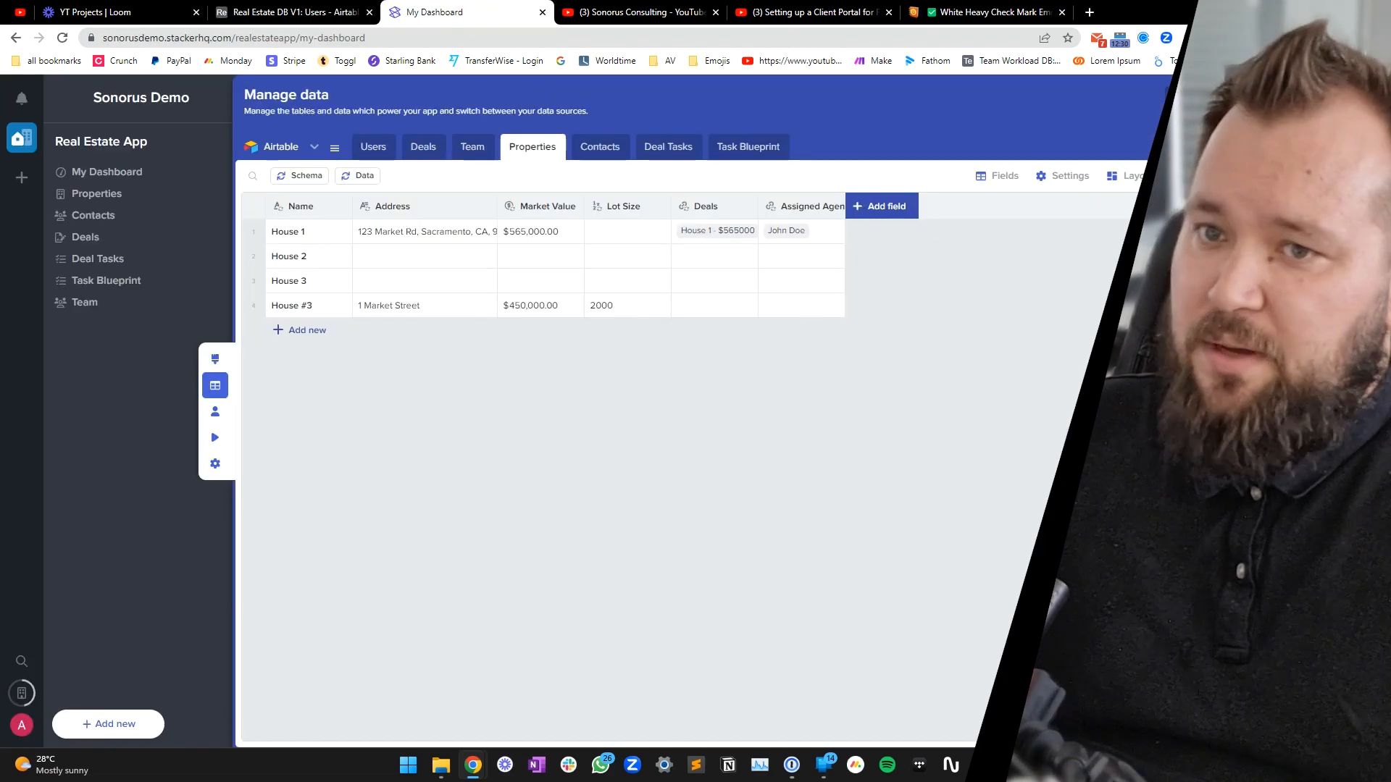
{"action": "left_click", "coordinate": [1365, 96]}
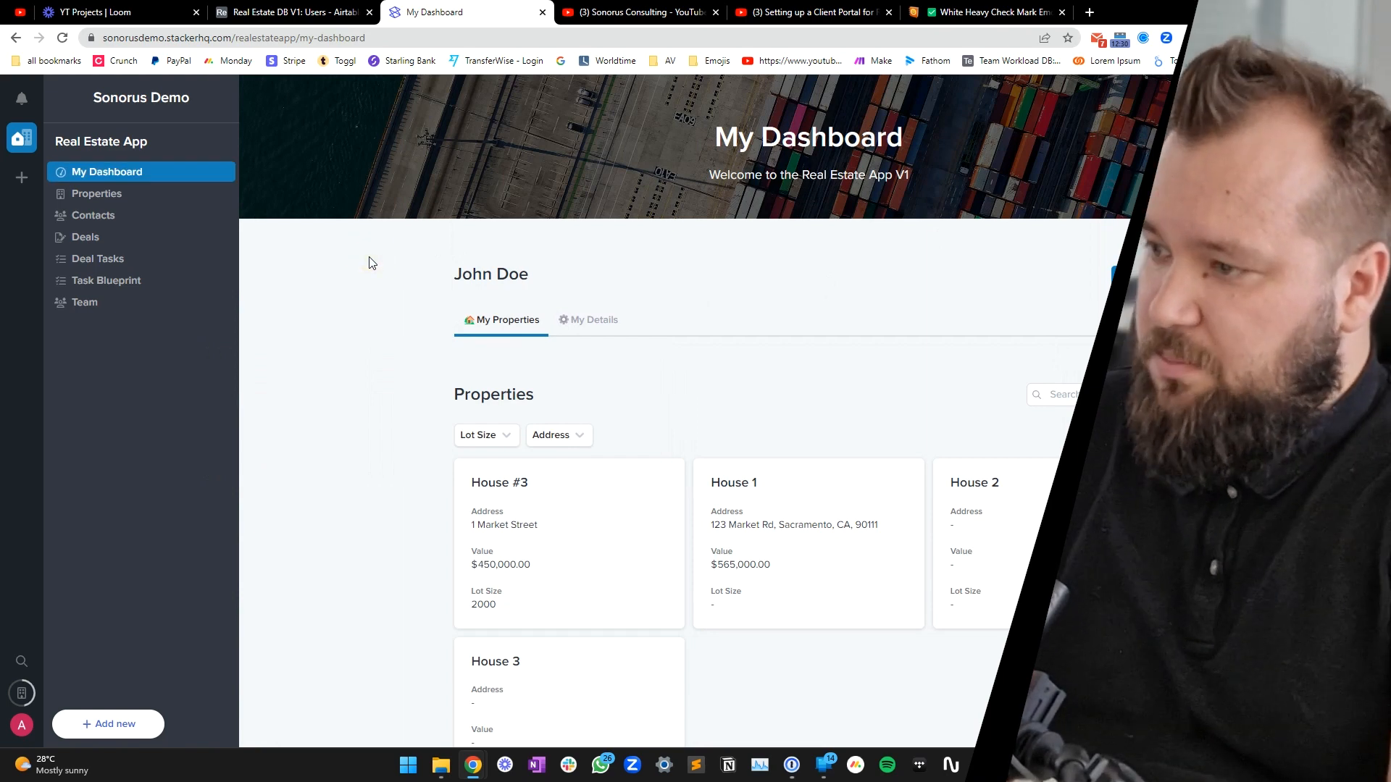
{"action": "key", "text": "ctrl+k"}
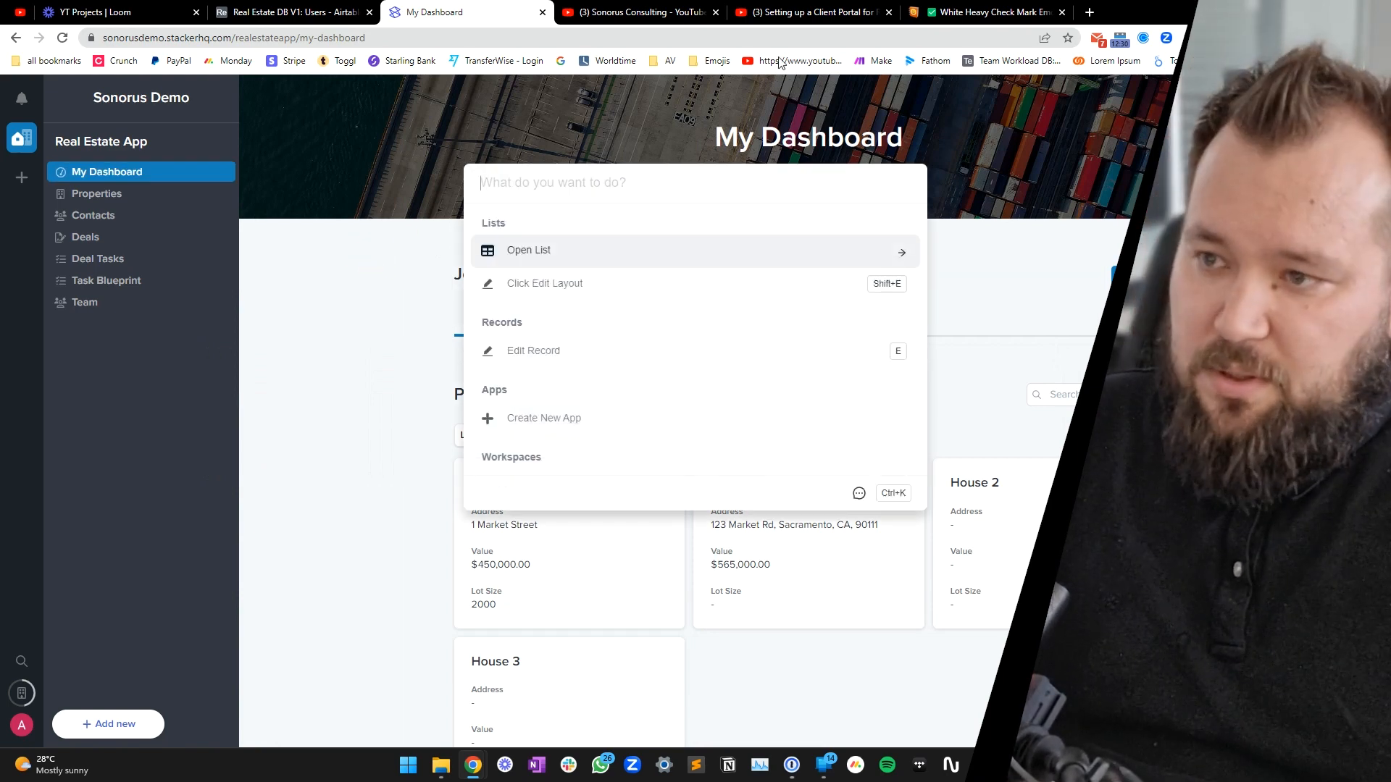
{"action": "key", "text": "Escape"}
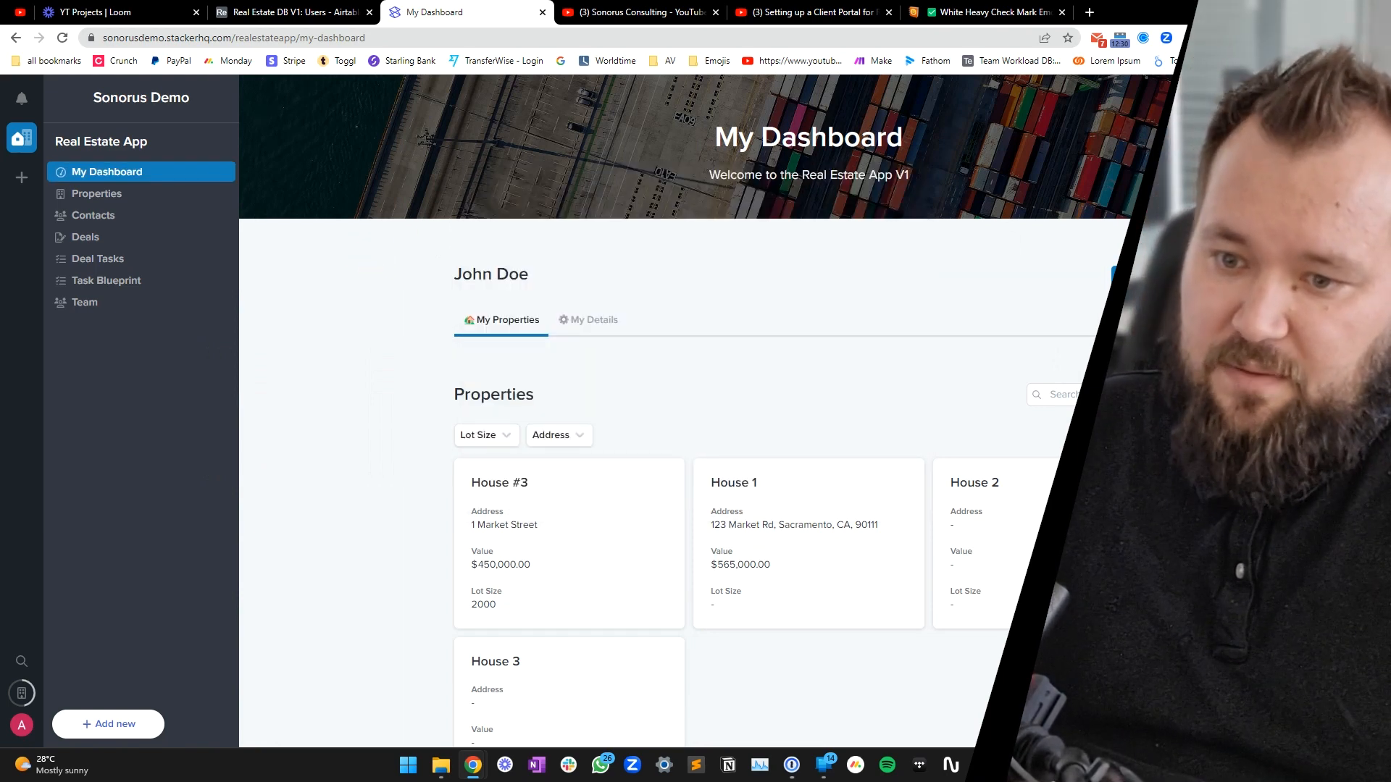
{"action": "scroll", "coordinate": [527, 166], "scroll_direction": "up", "scroll_amount": 1}
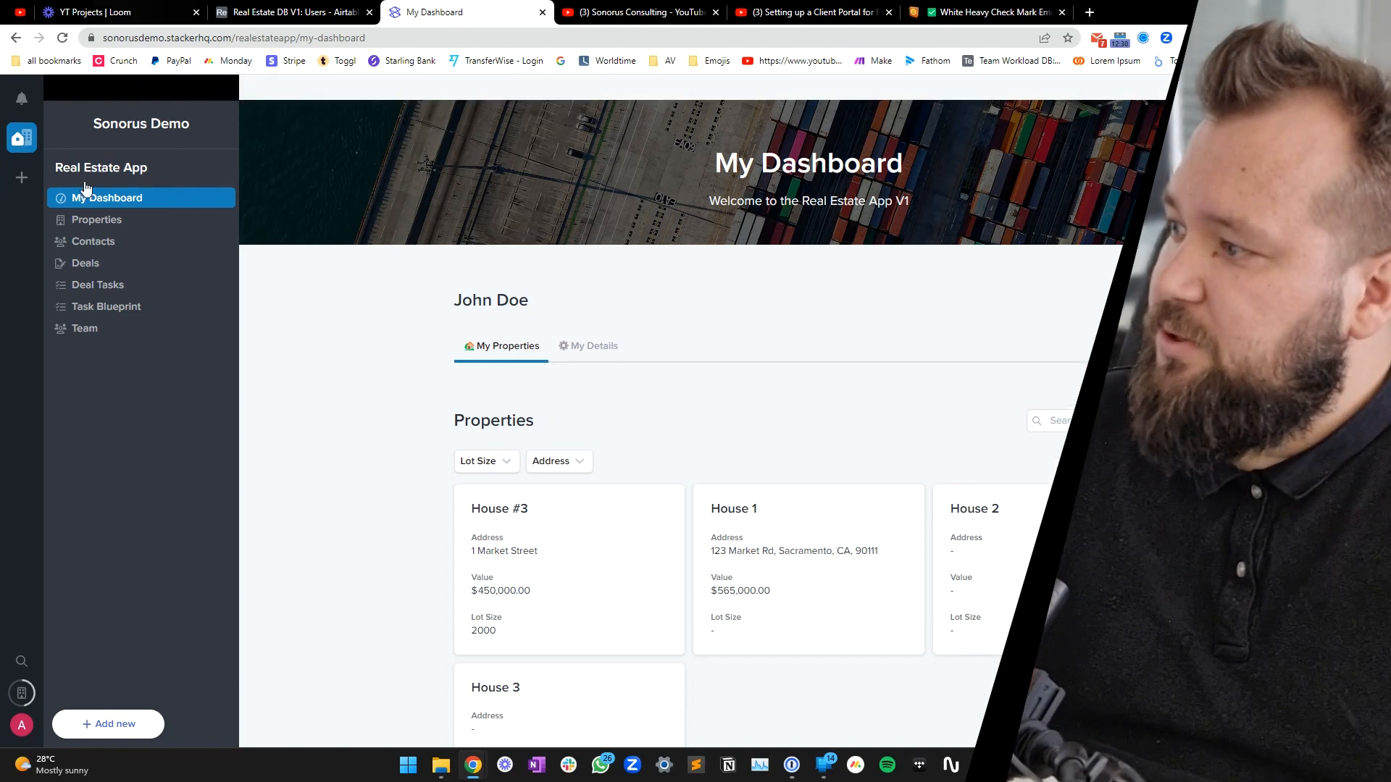
Step: Preview the portal as the fourth listed user, an Agent, and mark that user's training as complete
{"action": "left_click", "coordinate": [161, 93]}
{"action": "left_click", "coordinate": [173, 88]}
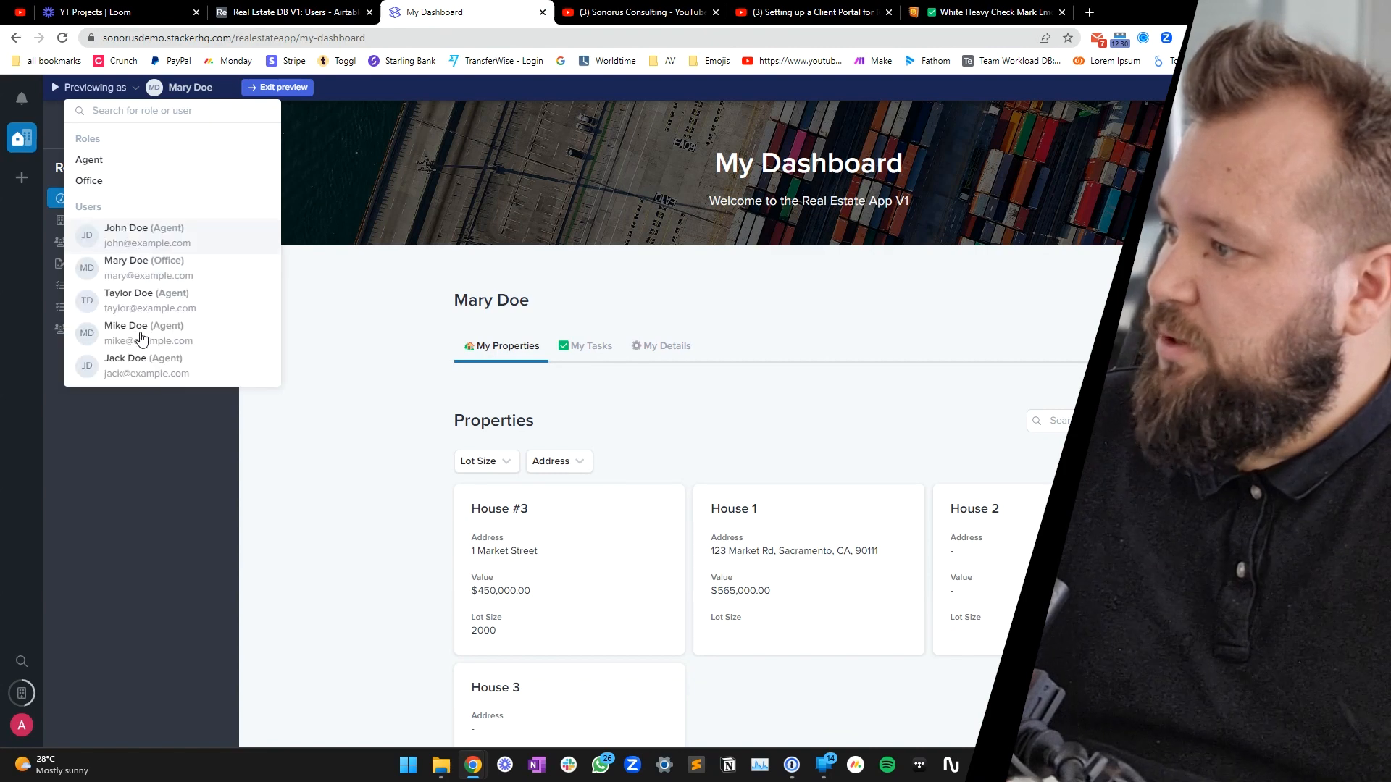
{"action": "left_click", "coordinate": [142, 339]}
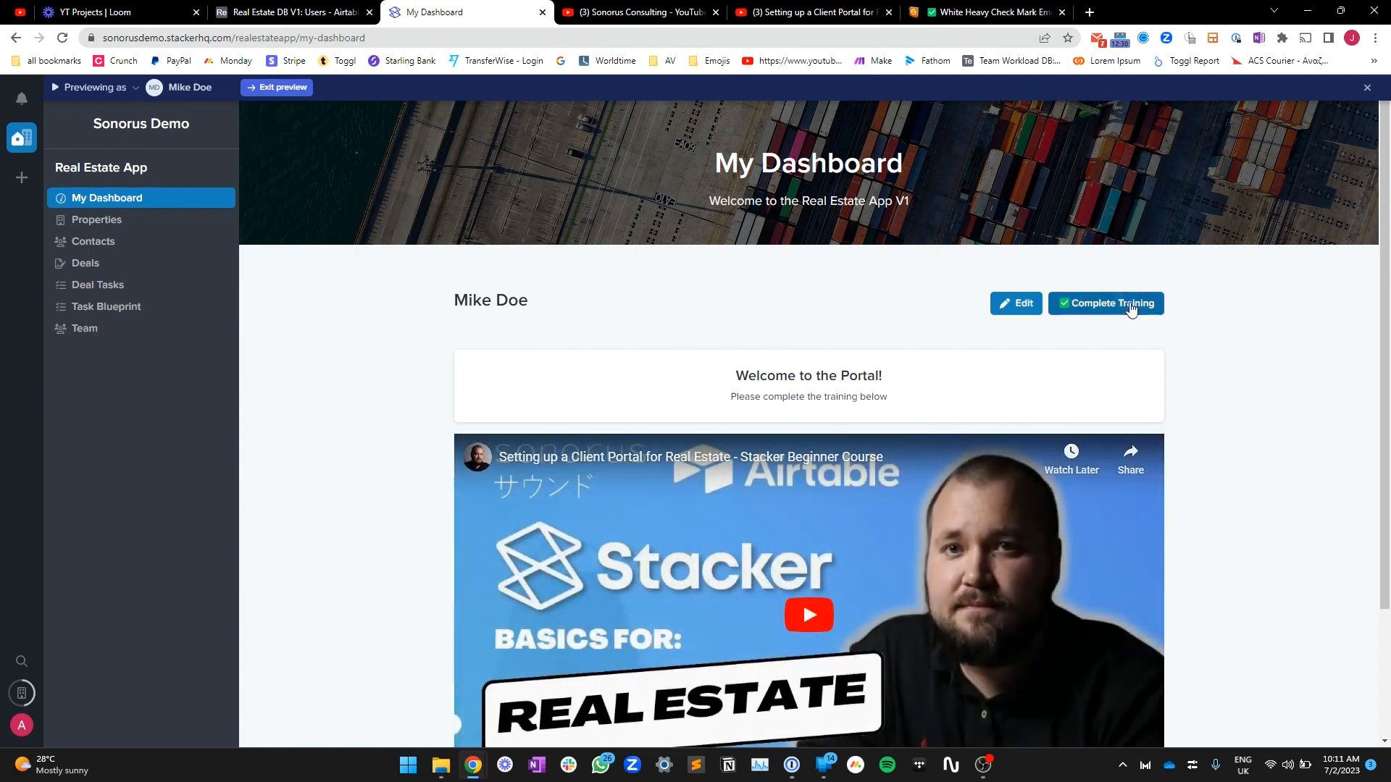
{"action": "left_click", "coordinate": [1134, 303]}
{"action": "left_click", "coordinate": [865, 459]}
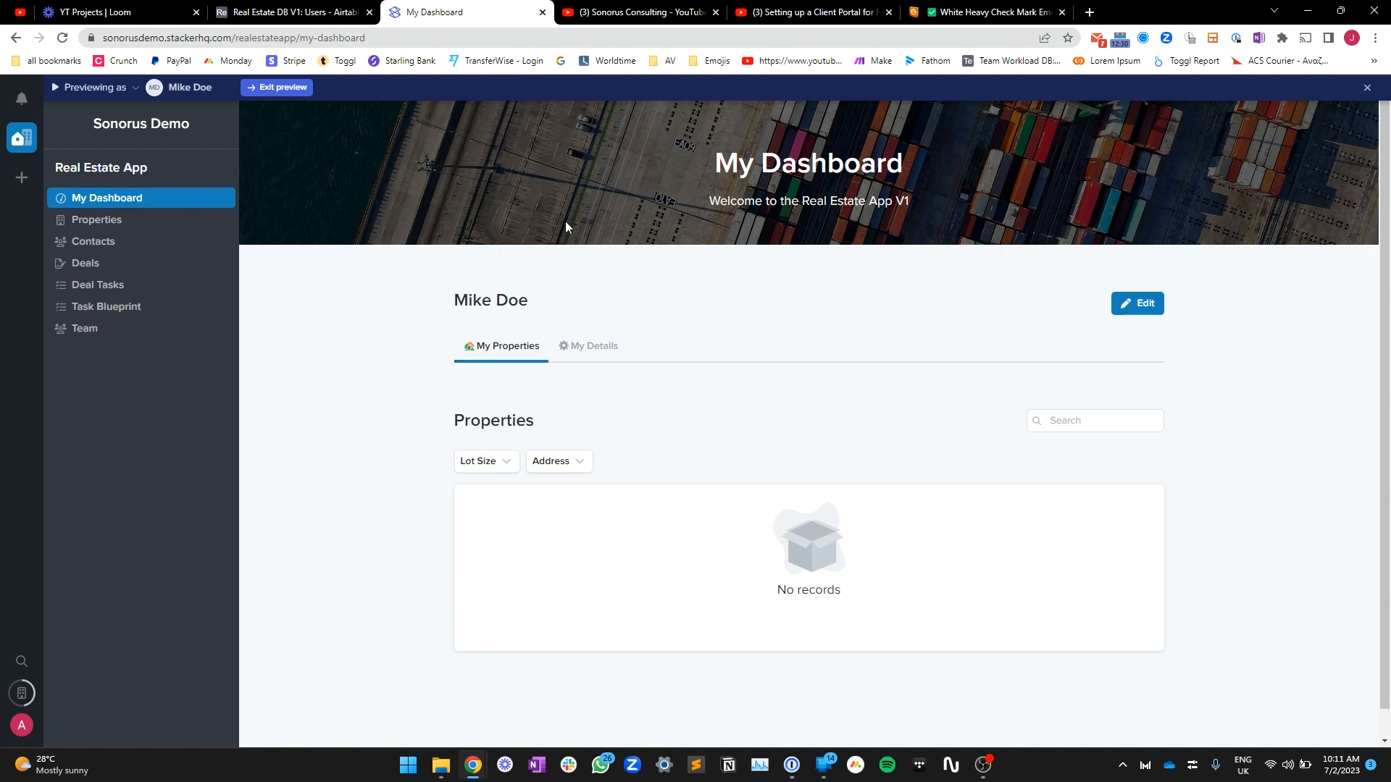
Step: Preview the dashboard as the first listed Agent user and exit the preview
{"action": "left_click", "coordinate": [165, 88]}
{"action": "left_click", "coordinate": [140, 237]}
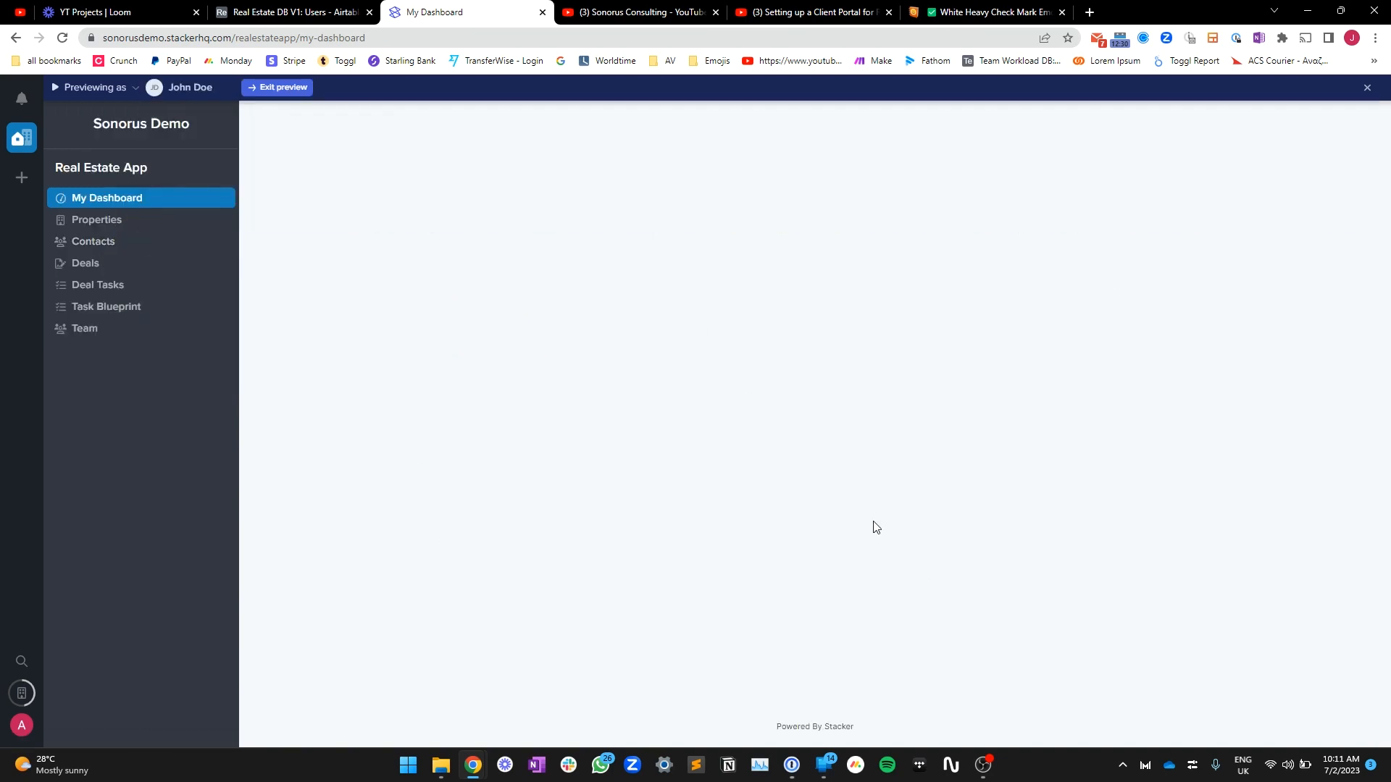
{"action": "left_click", "coordinate": [1368, 87]}
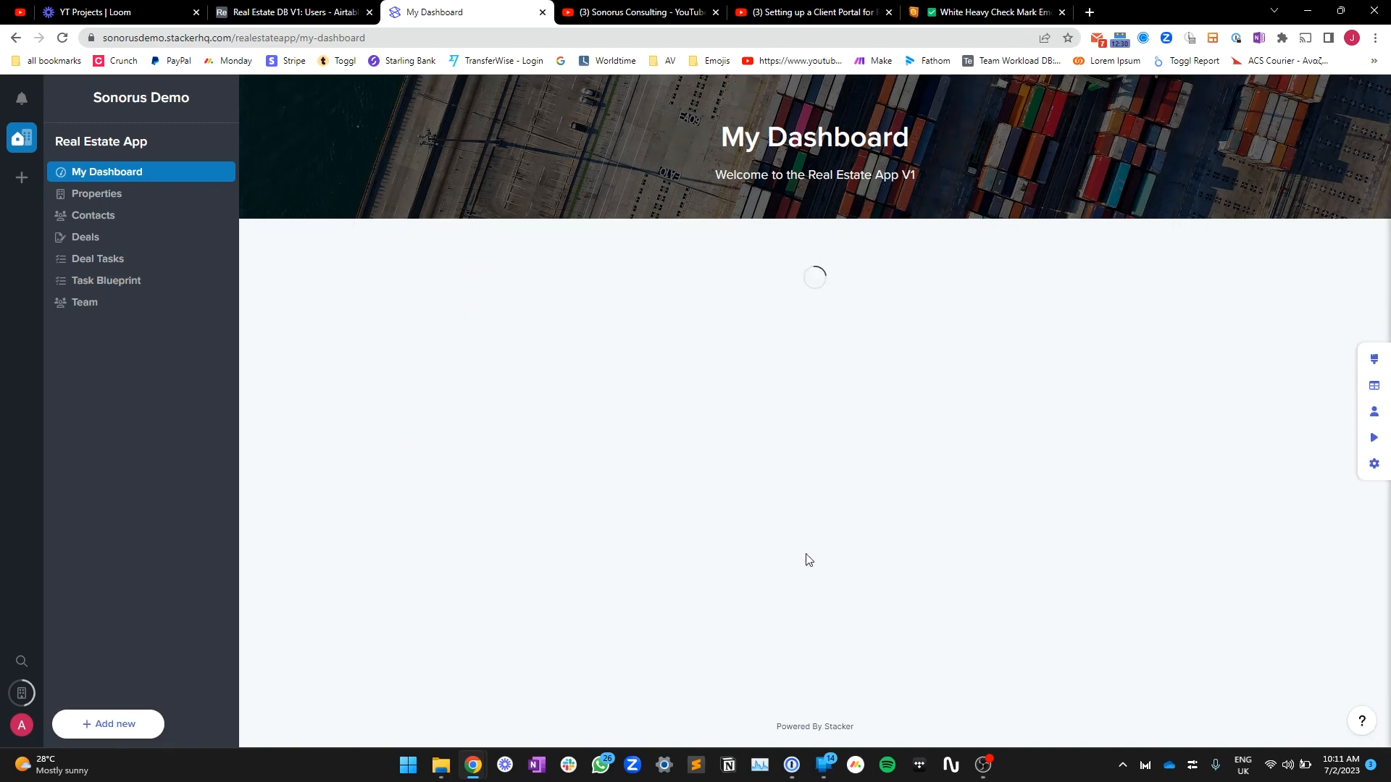
Step: Add a new permission to the Properties table and name it "Properties permissions - Team"
{"action": "left_click", "coordinate": [1372, 386]}
{"action": "left_click", "coordinate": [540, 149]}
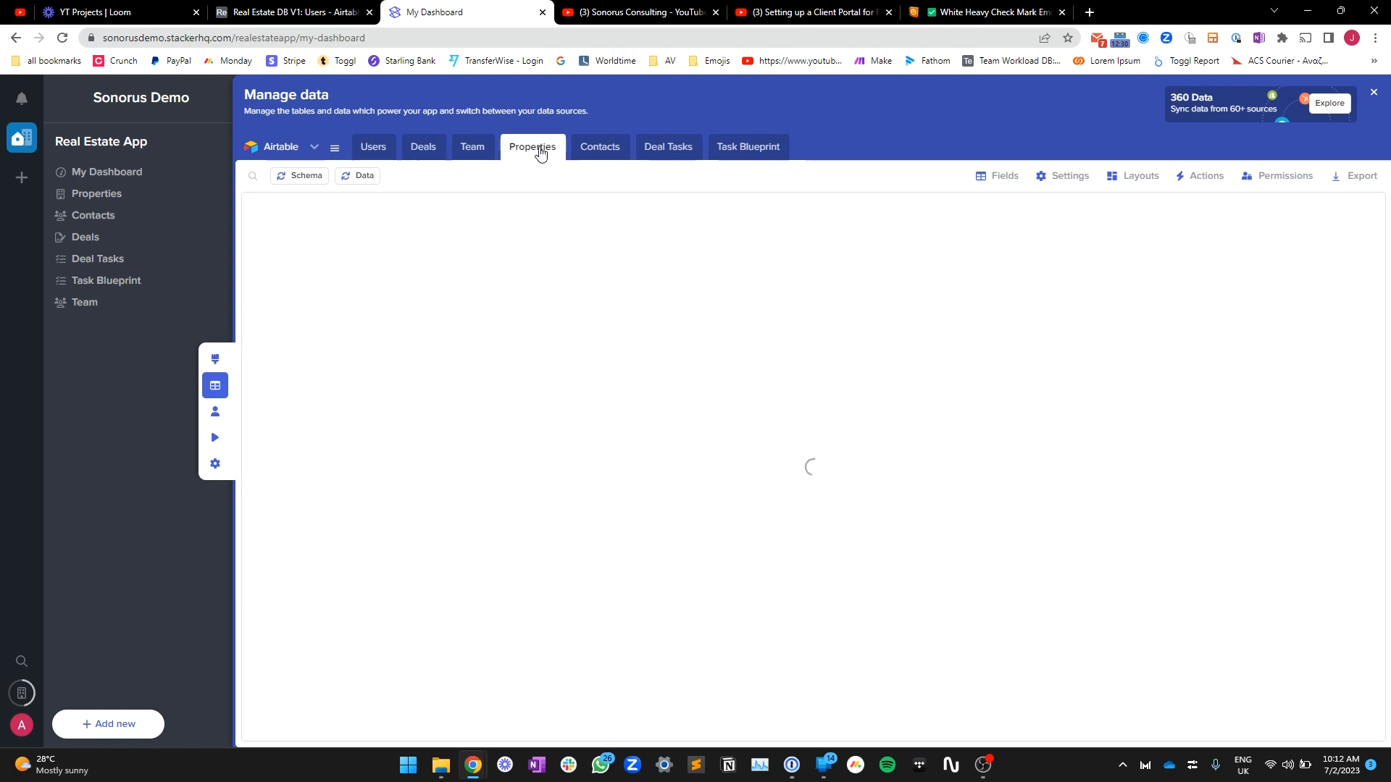
{"action": "left_click", "coordinate": [1286, 176]}
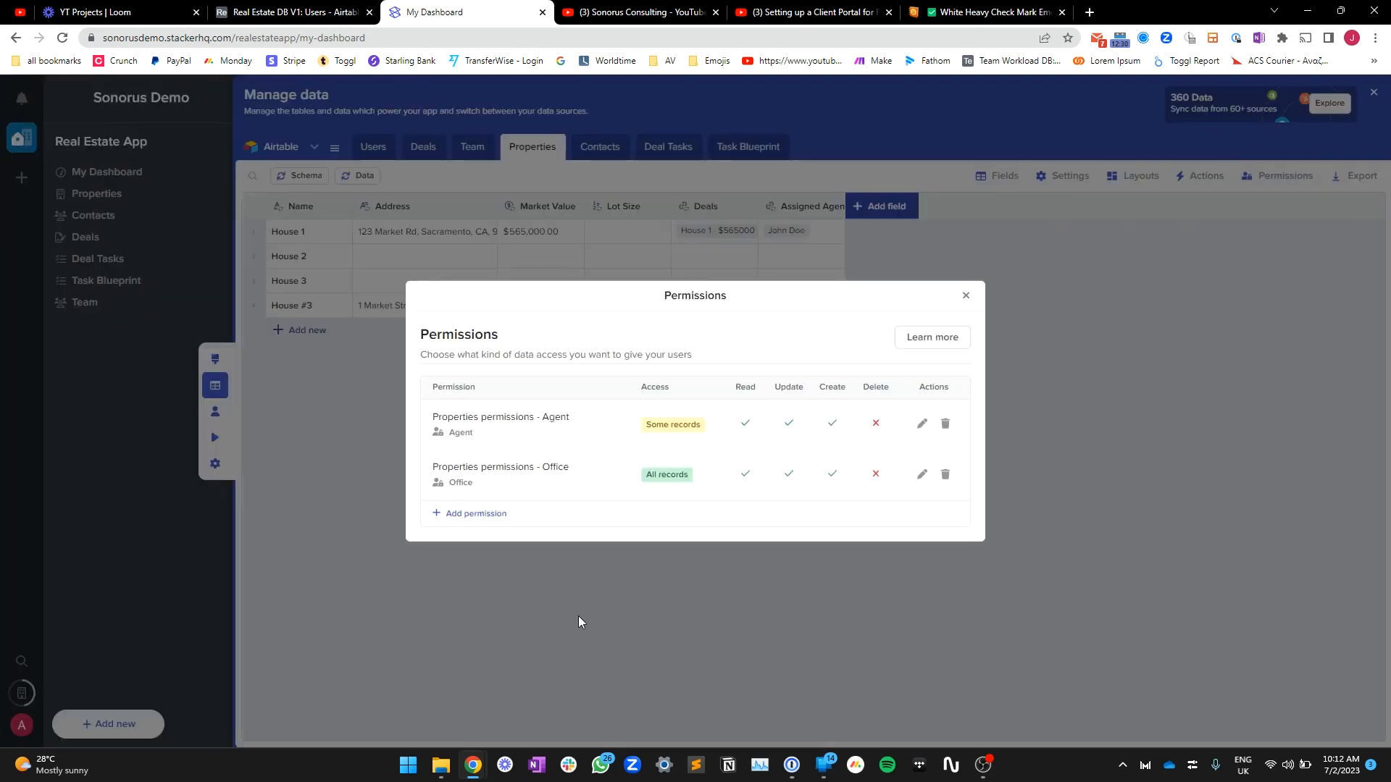
{"action": "left_click", "coordinate": [498, 519]}
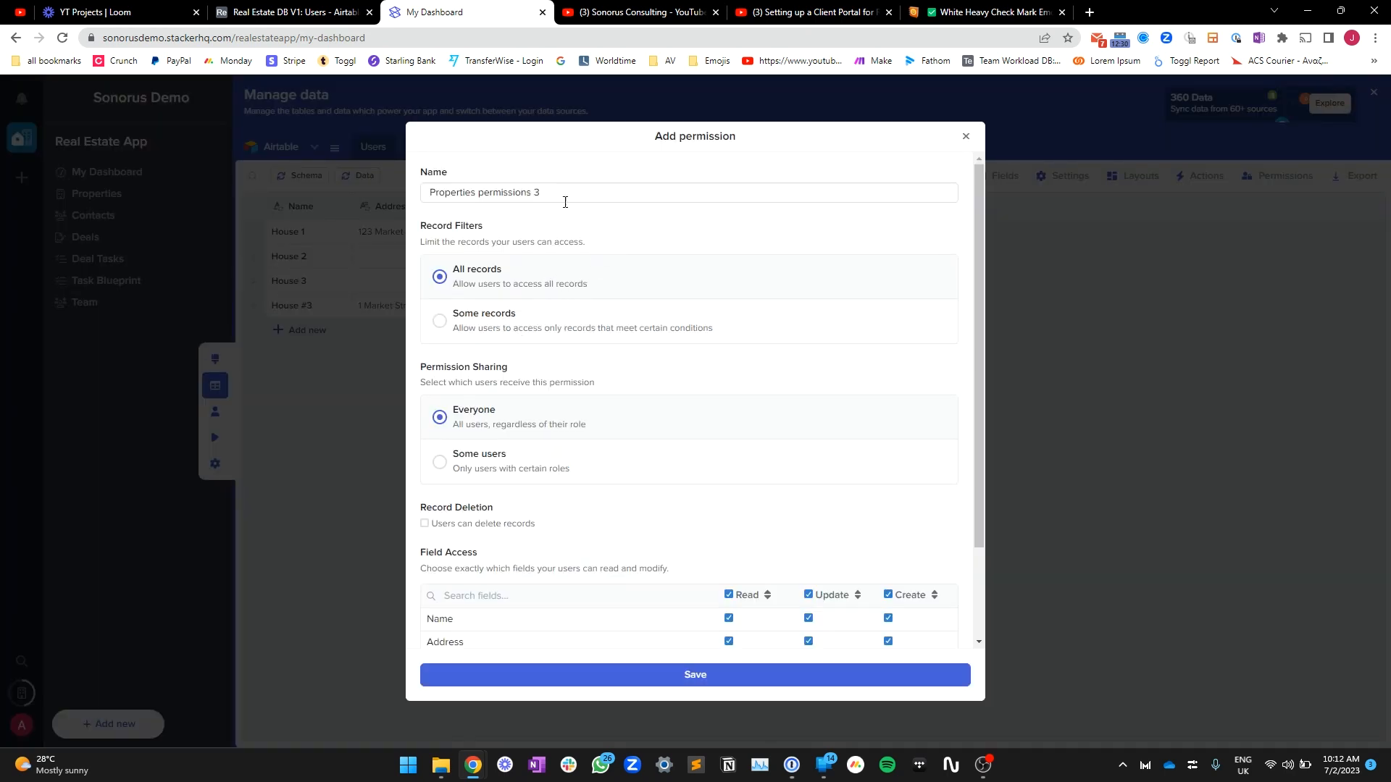
{"action": "double_click", "coordinate": [539, 192]}
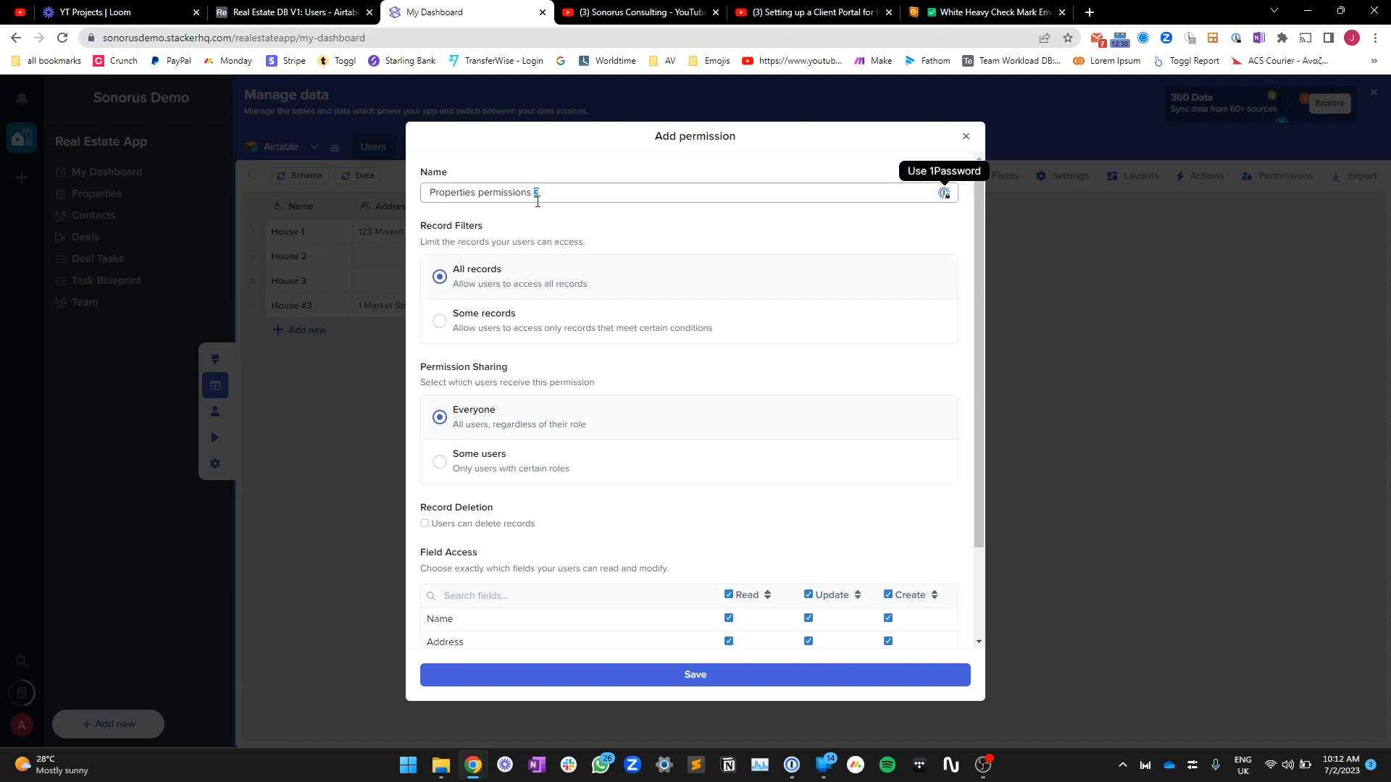
{"action": "key", "text": "BackSpace"}
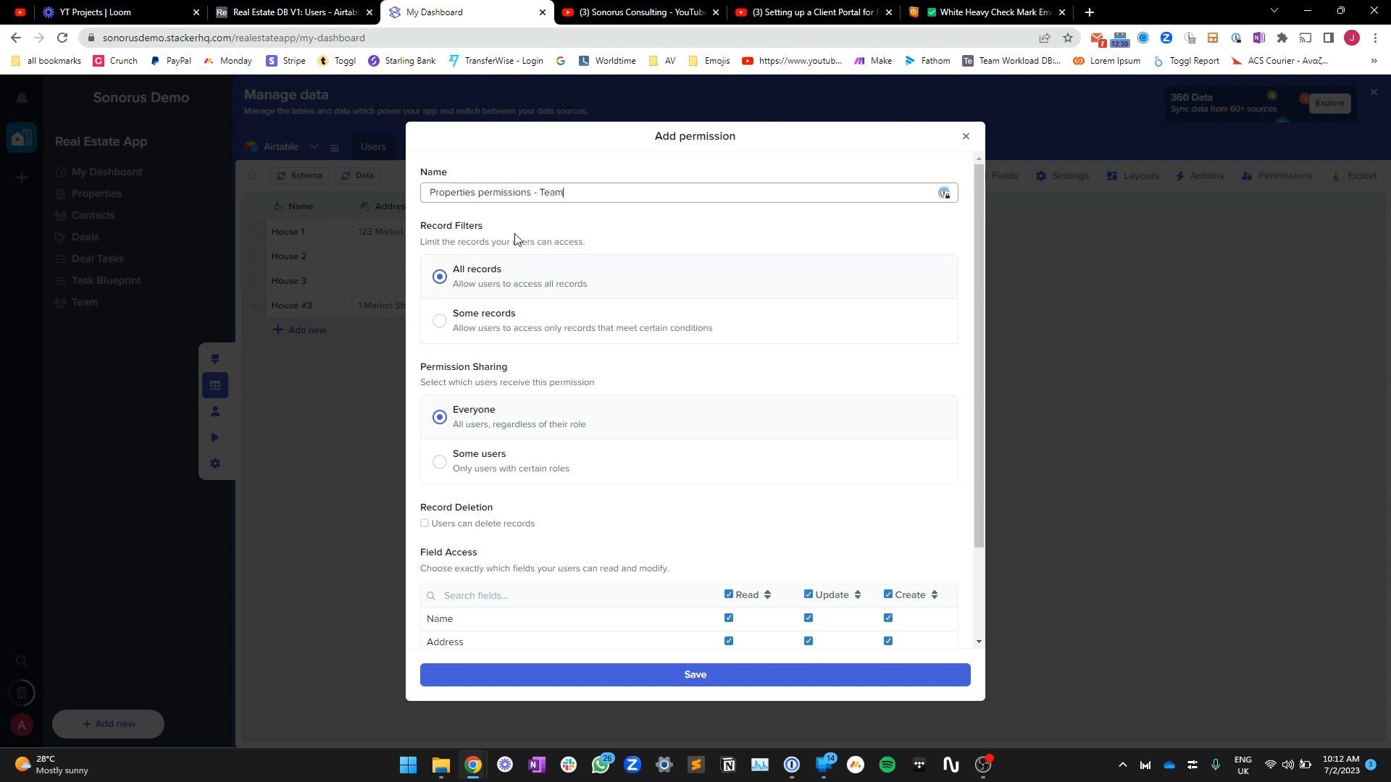
Step: Limit the new permission to some records and share it only with users in the Agent role
{"action": "left_click", "coordinate": [439, 321]}
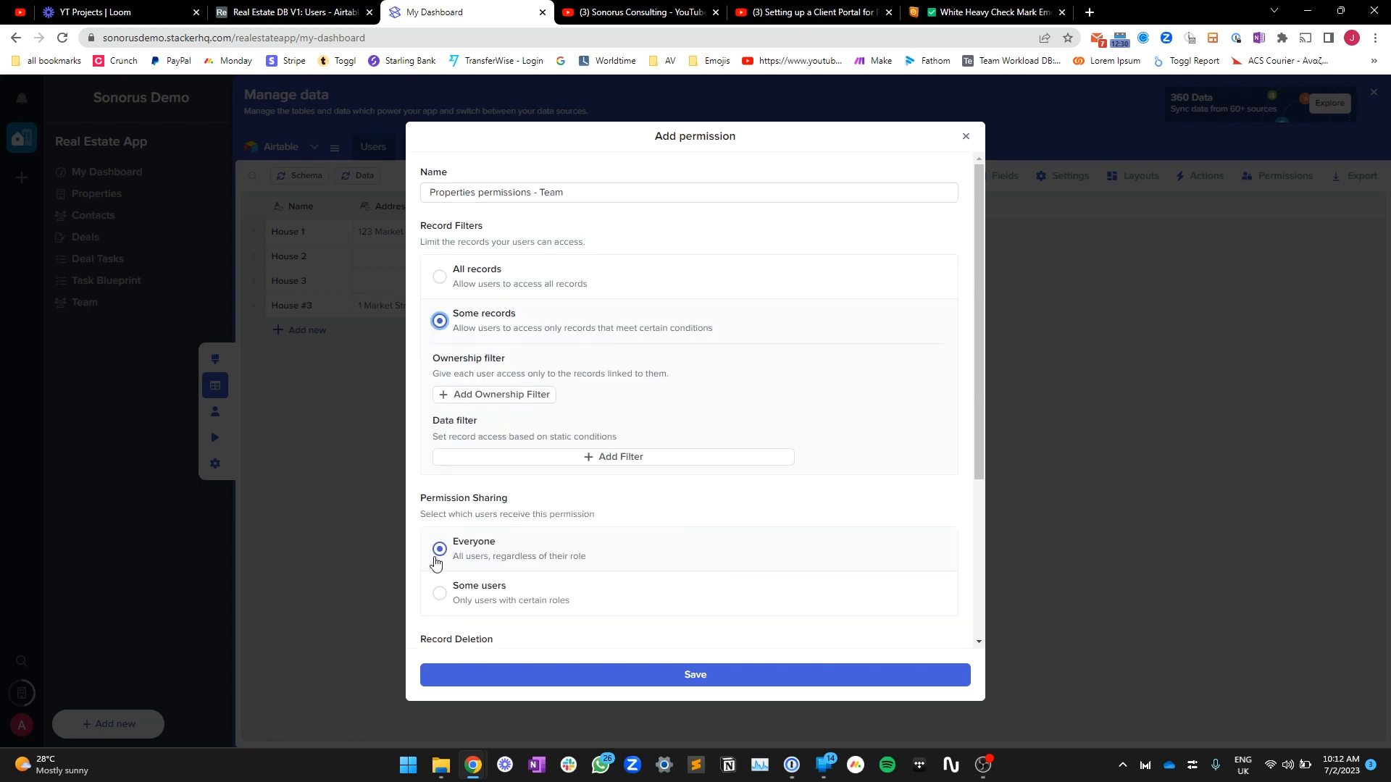
{"action": "left_click", "coordinate": [608, 605]}
{"action": "scroll", "coordinate": [611, 547], "scroll_direction": "down", "scroll_amount": 3}
{"action": "left_click", "coordinate": [531, 434]}
{"action": "scroll", "coordinate": [652, 467], "scroll_direction": "up", "scroll_amount": 2}
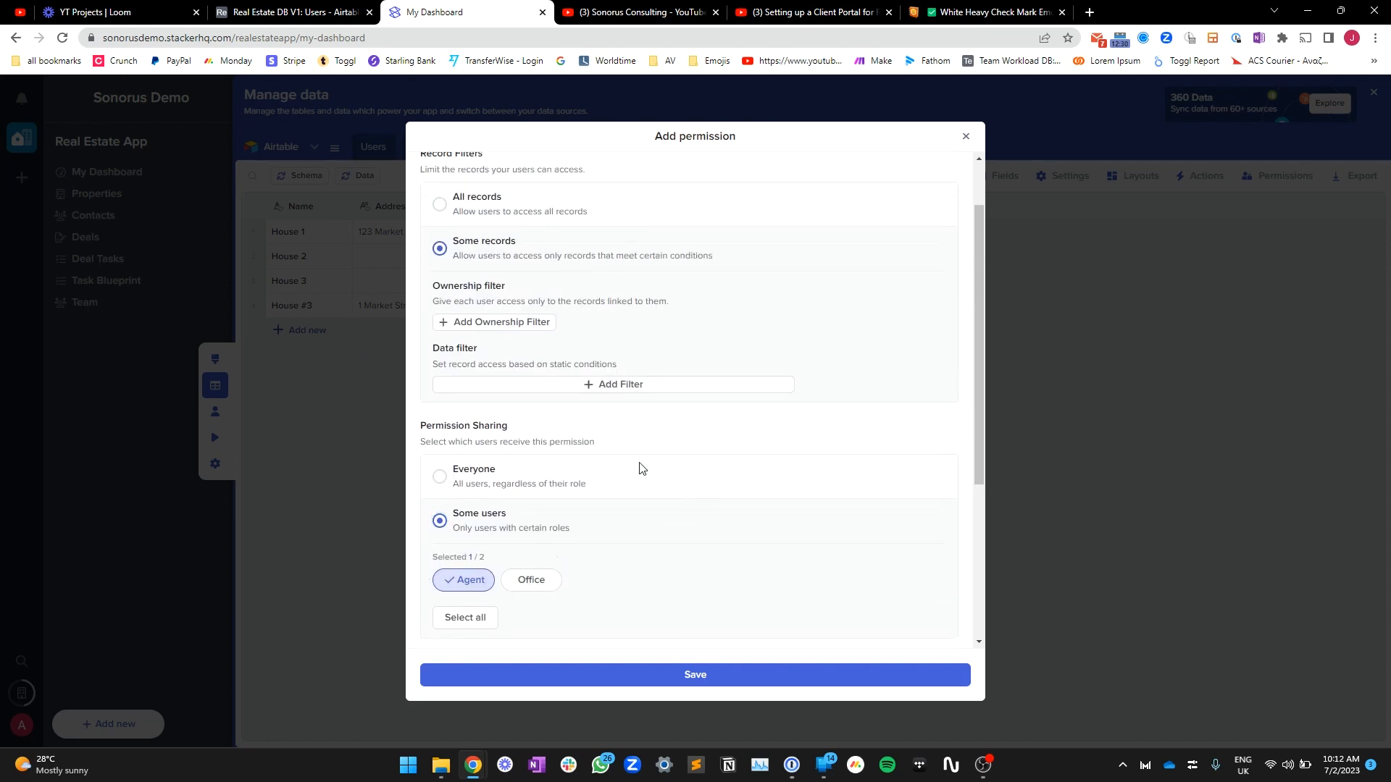
{"action": "left_click", "coordinate": [498, 326]}
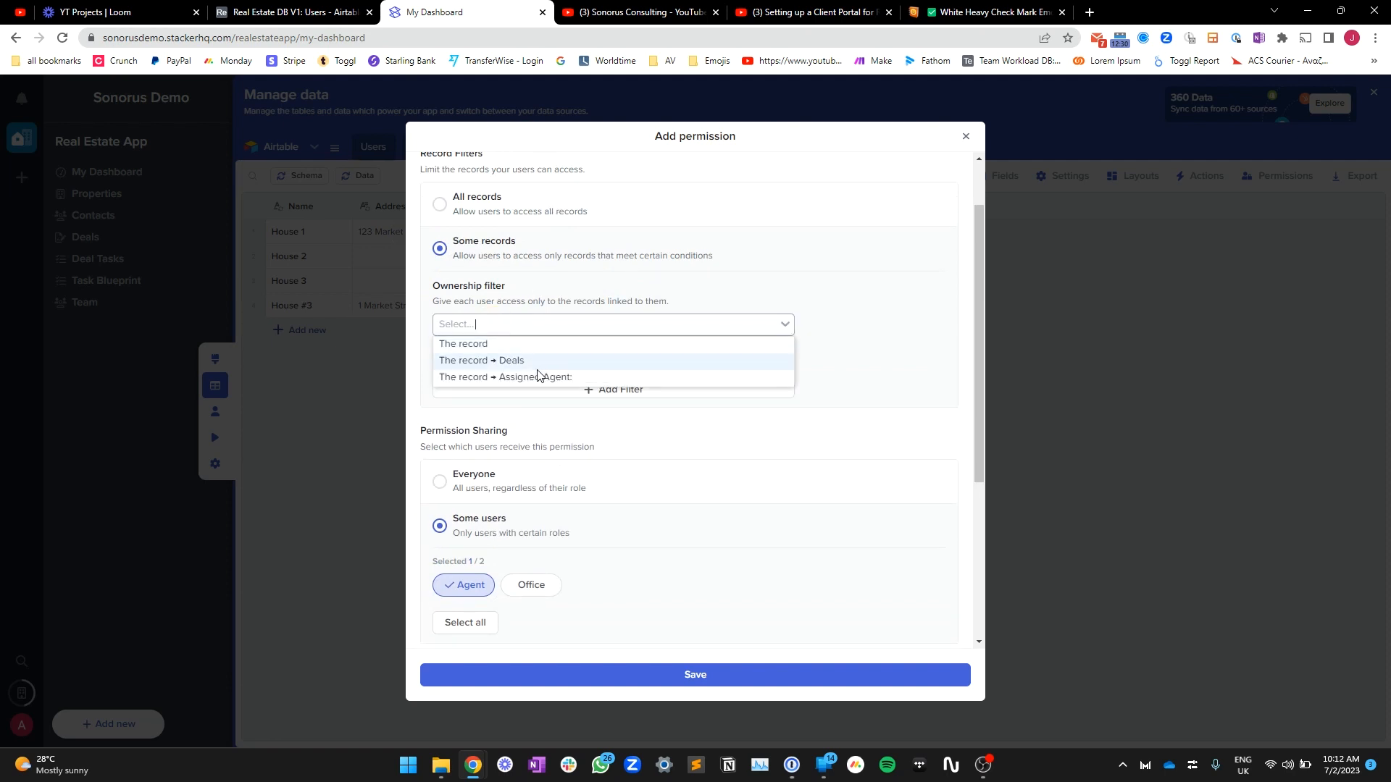
{"action": "left_click", "coordinate": [493, 382]}
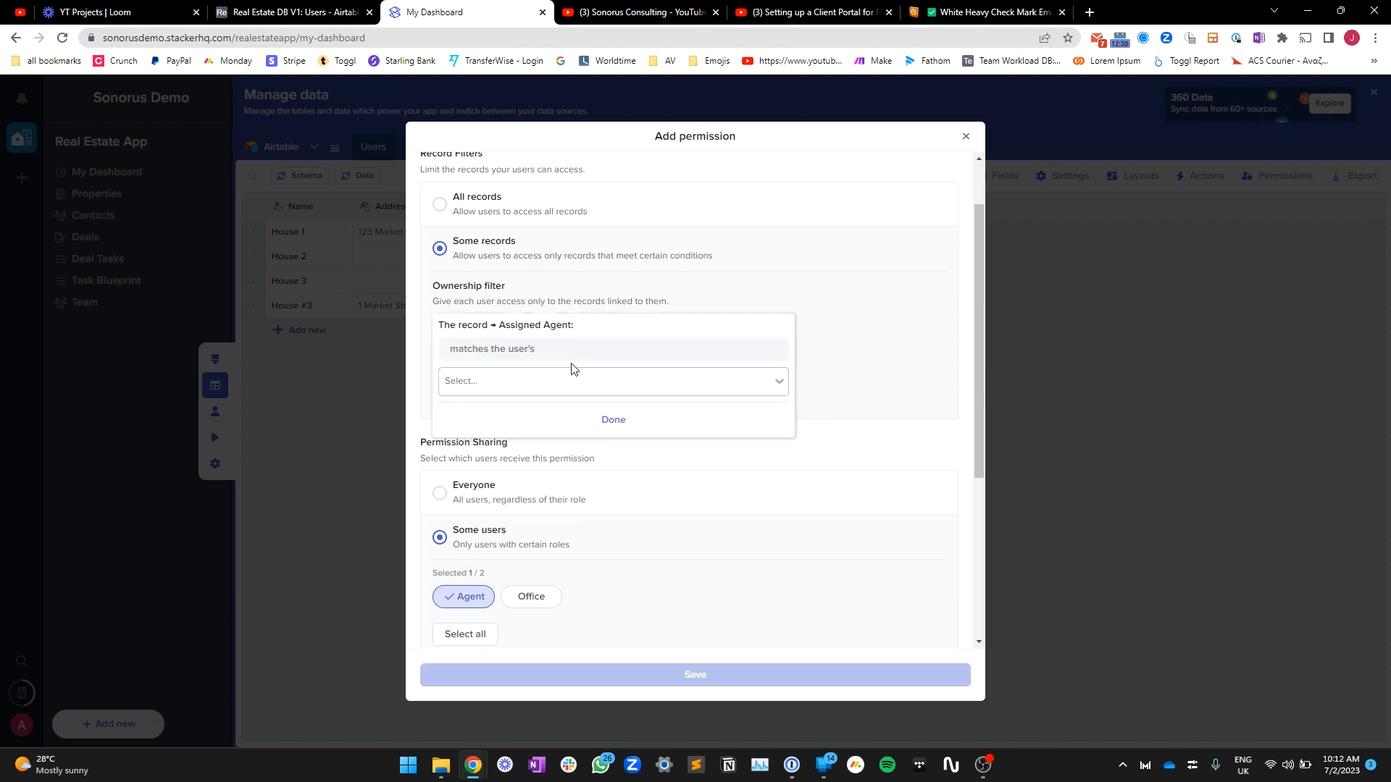
{"action": "left_click", "coordinate": [524, 382]}
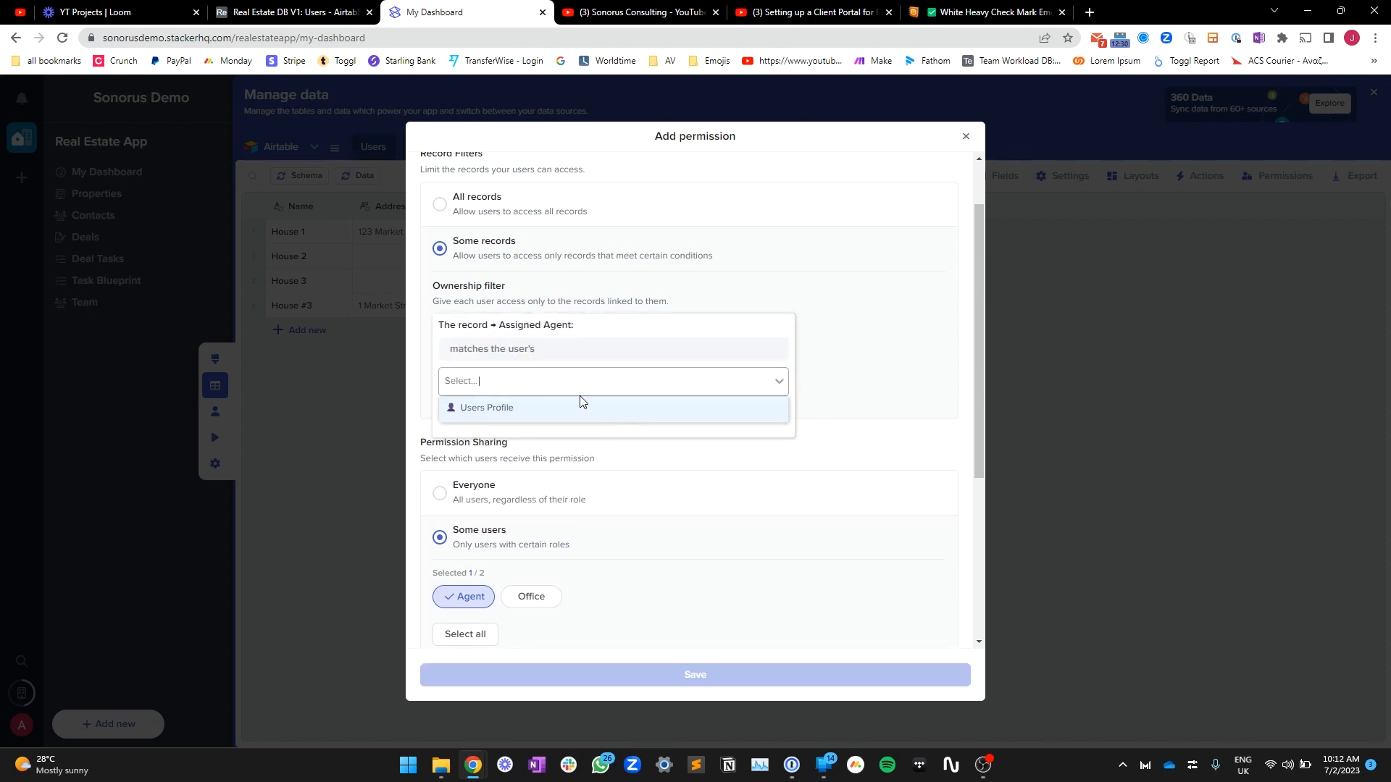
{"action": "left_click", "coordinate": [877, 345]}
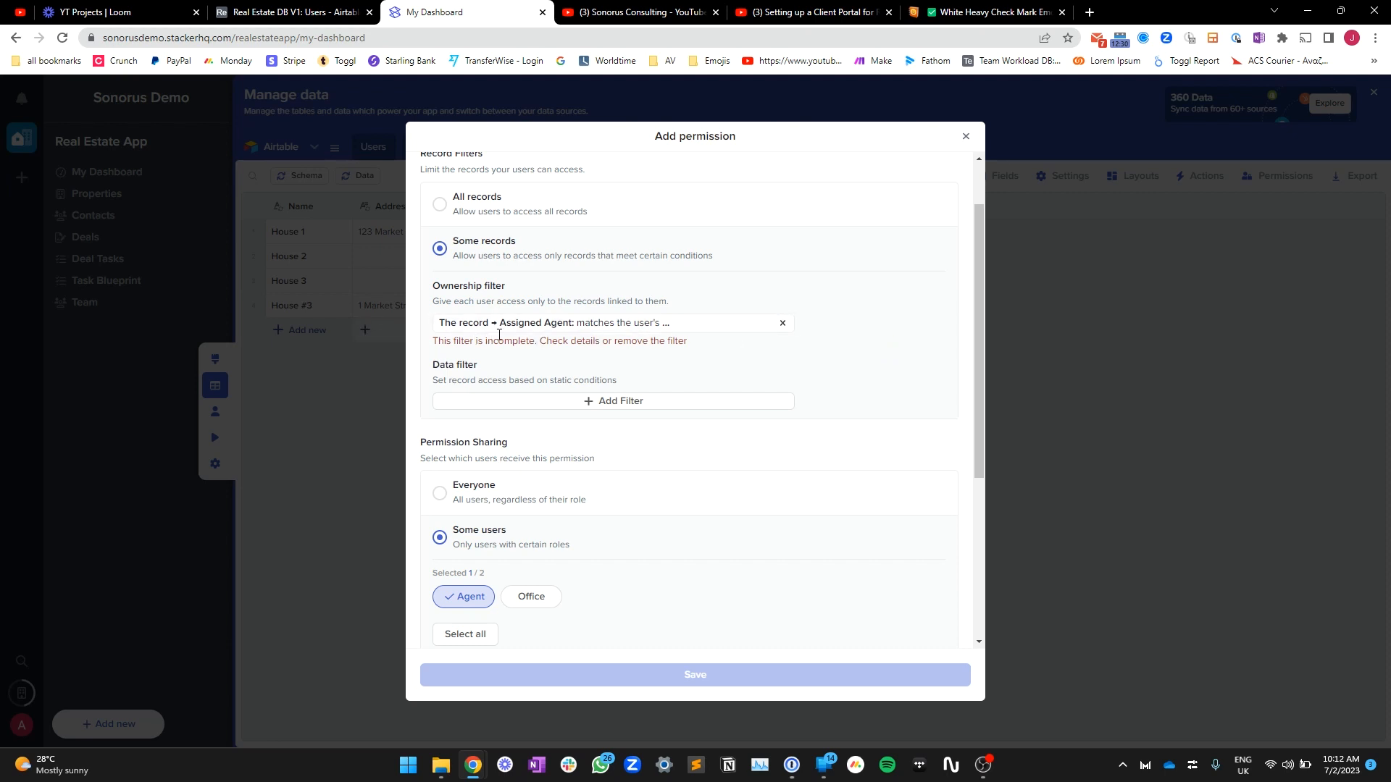
{"action": "left_click", "coordinate": [528, 322]}
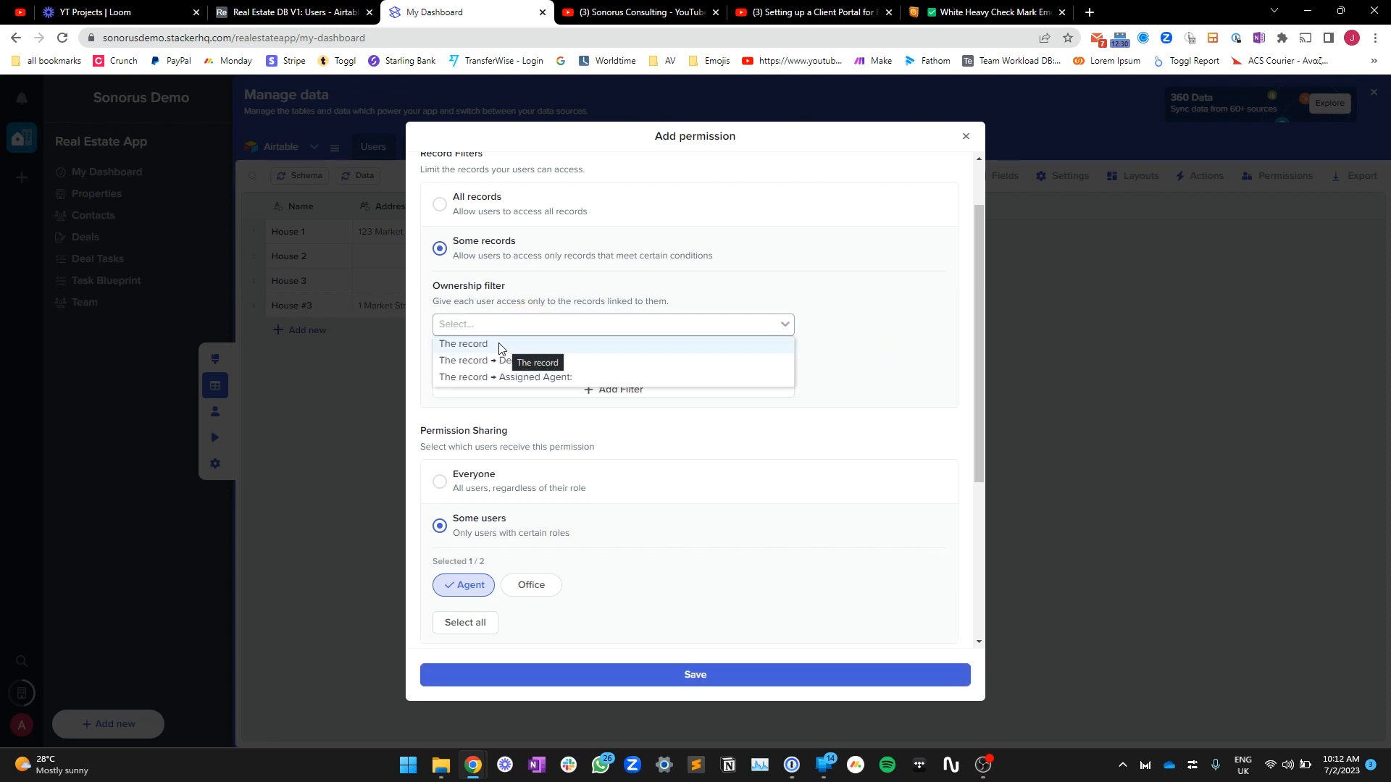
{"action": "left_click", "coordinate": [516, 382]}
{"action": "left_click", "coordinate": [526, 378]}
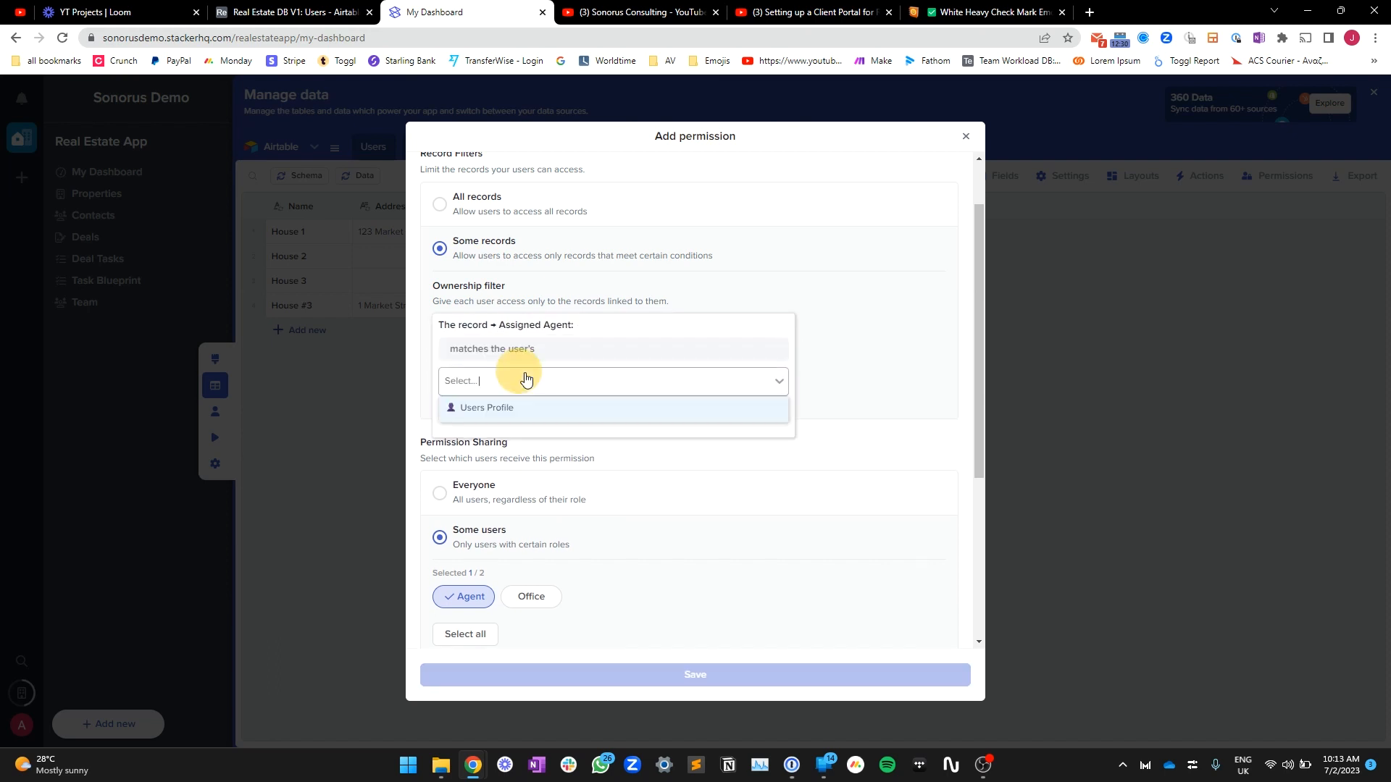
{"action": "left_click", "coordinate": [856, 330]}
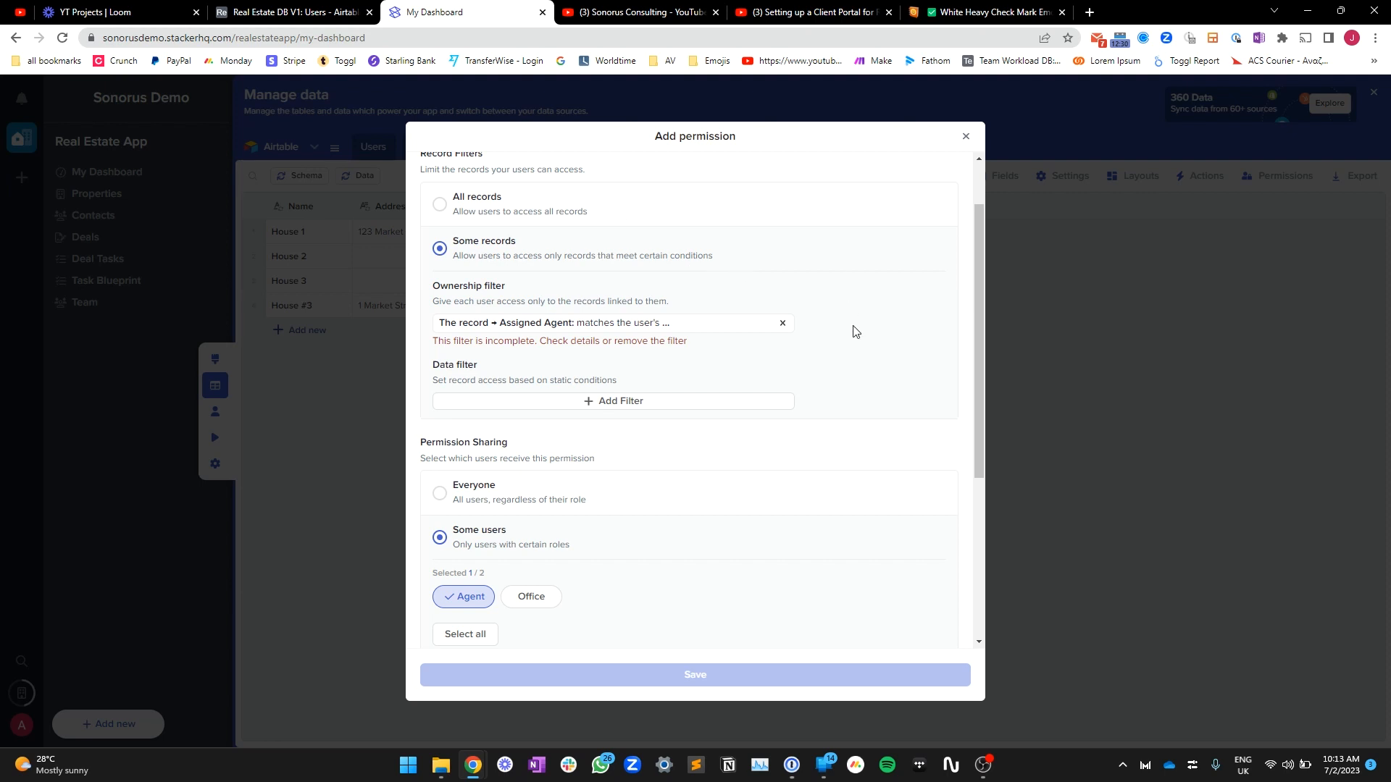
{"action": "left_click", "coordinate": [965, 138]}
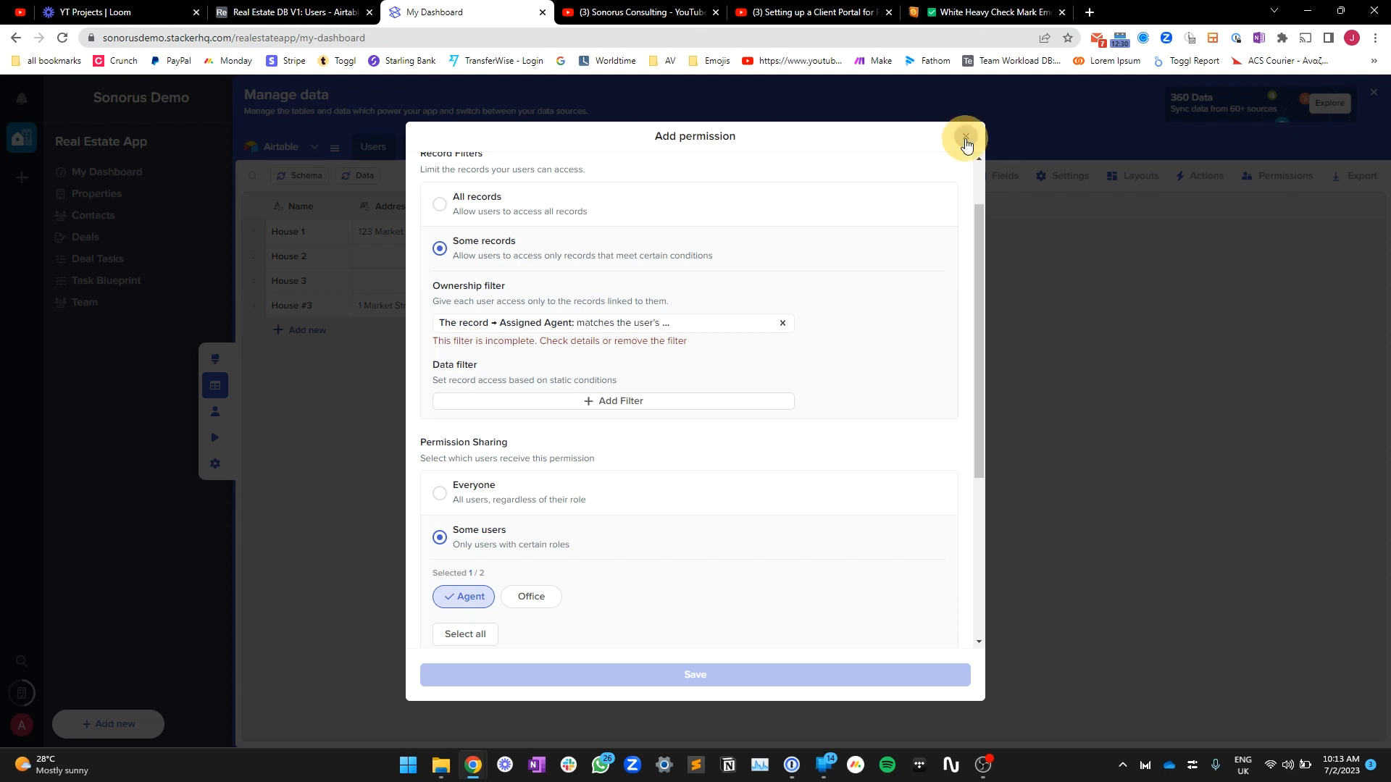
Step: Switch to the Airtable base and add a Team lookup field from the Assigned Agent link in the Properties table
{"action": "left_click", "coordinate": [295, 15]}
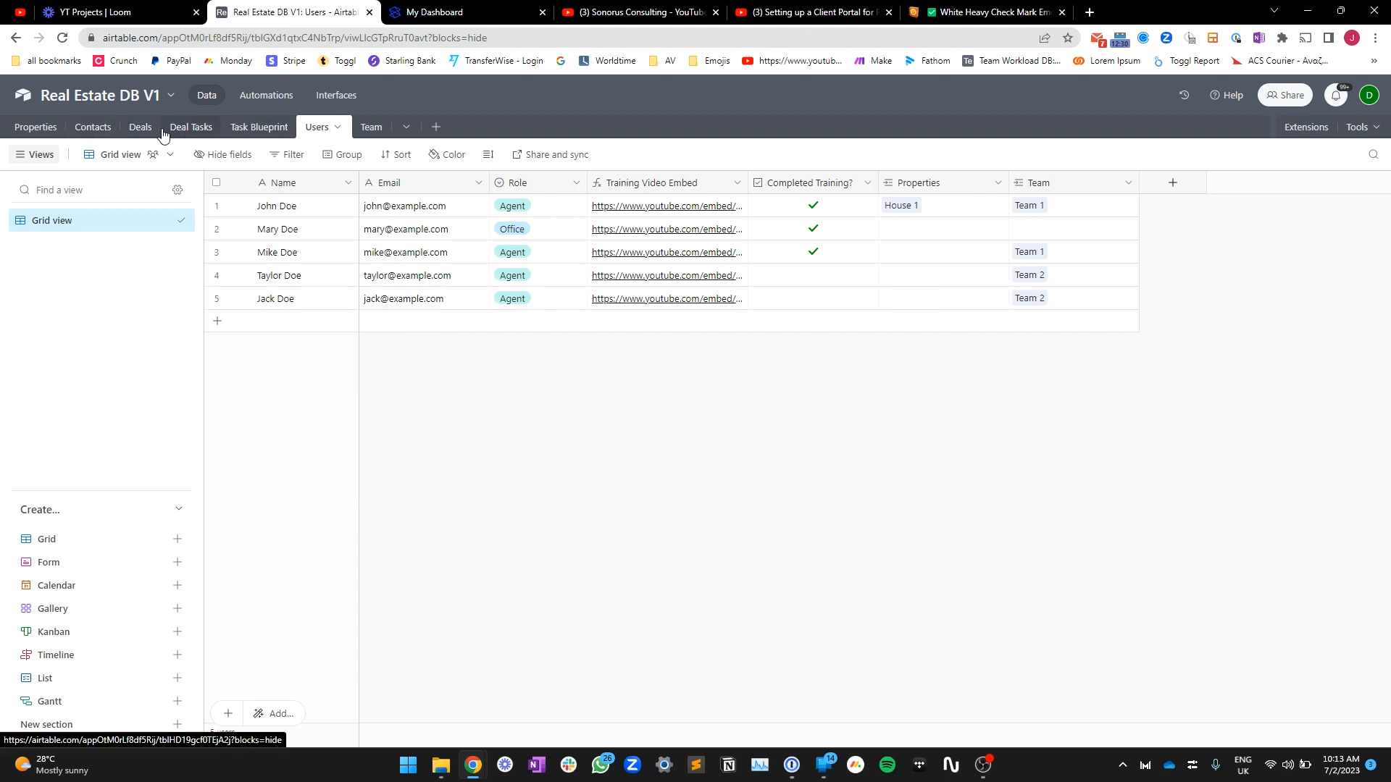
{"action": "left_click", "coordinate": [58, 133]}
{"action": "left_click", "coordinate": [304, 206]}
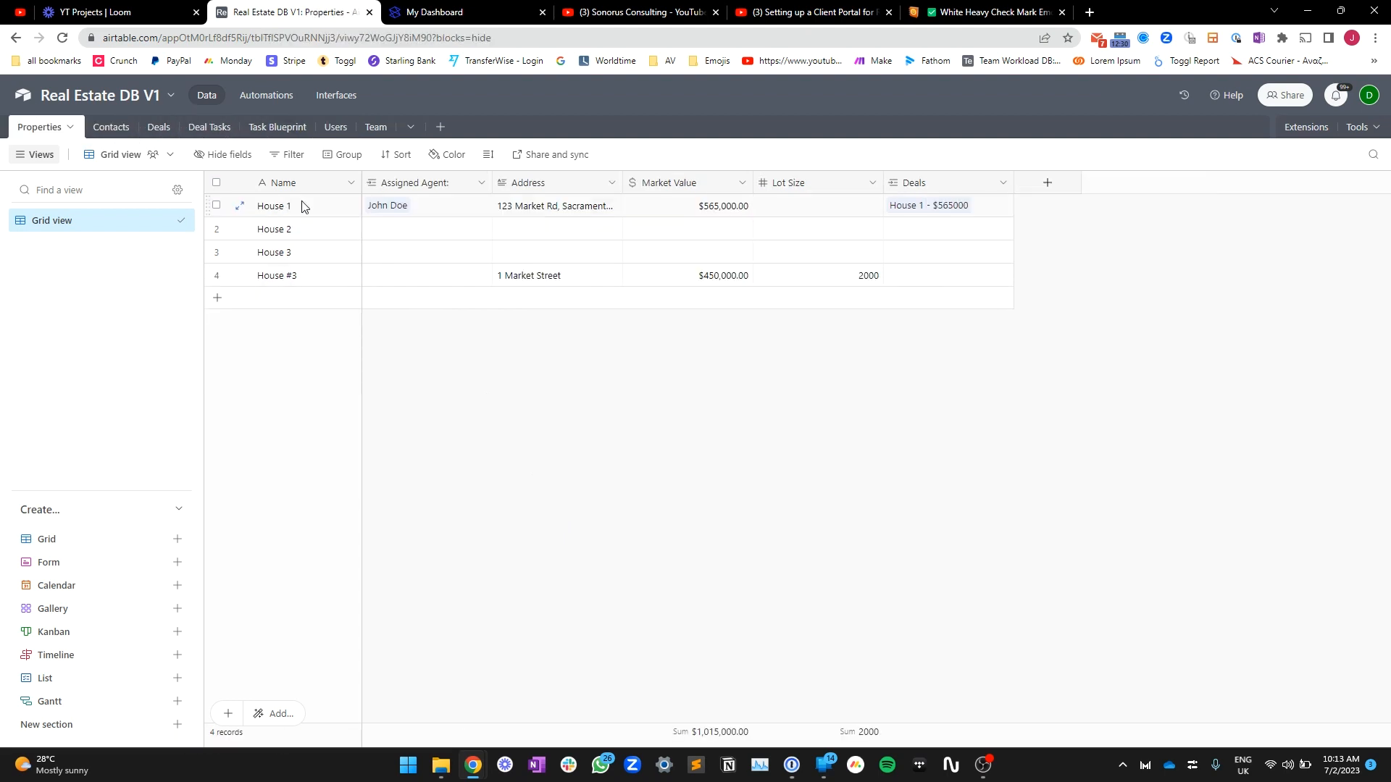
{"action": "left_click", "coordinate": [435, 211]}
{"action": "right_click", "coordinate": [438, 184]}
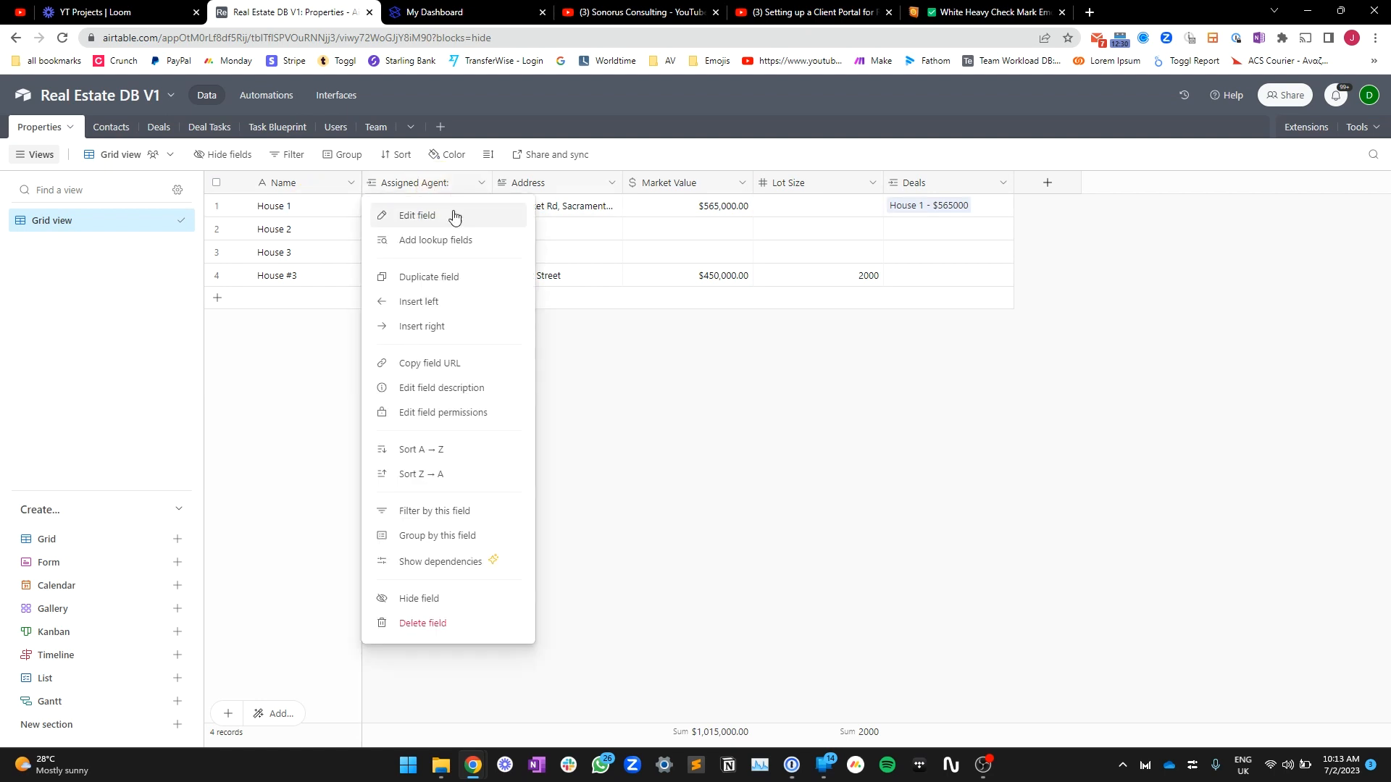
{"action": "left_click", "coordinate": [459, 249]}
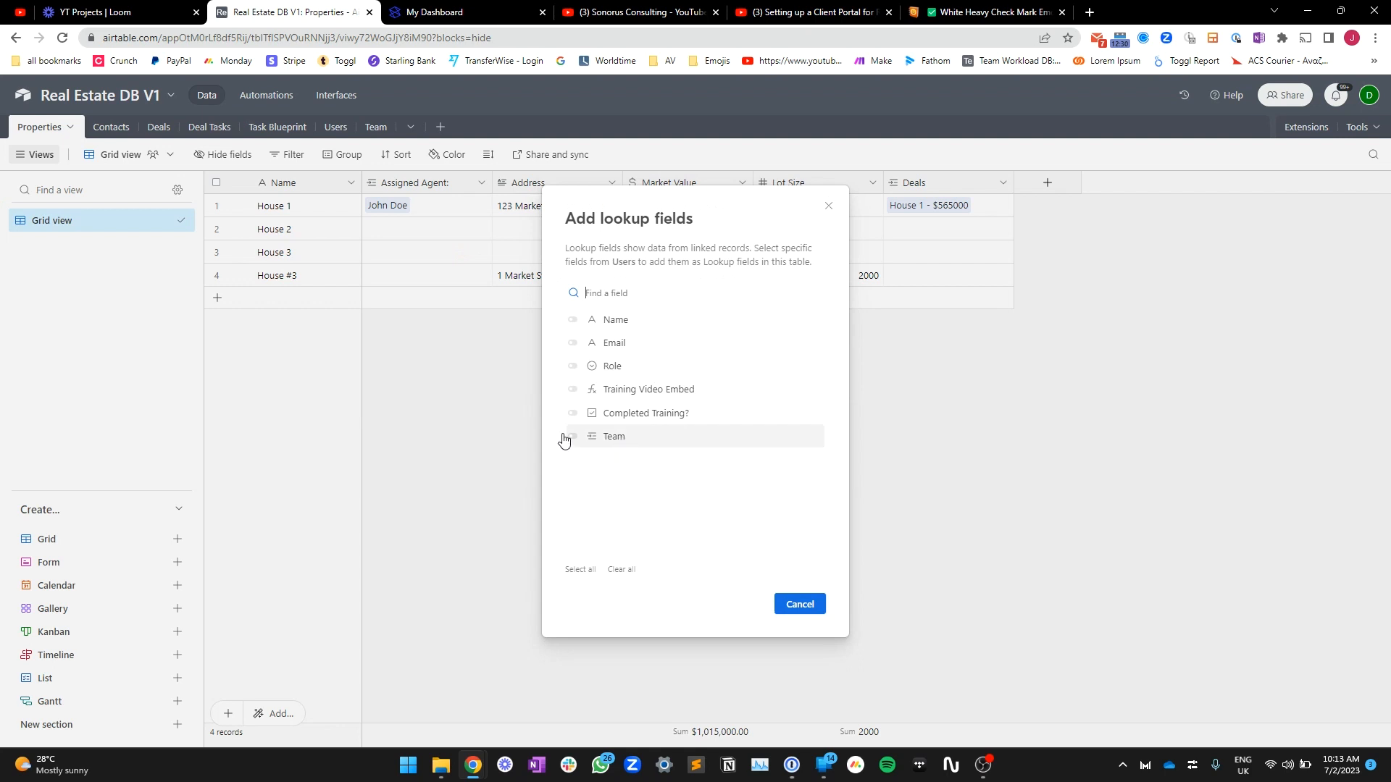
{"action": "left_click", "coordinate": [627, 438]}
{"action": "left_click", "coordinate": [796, 604]}
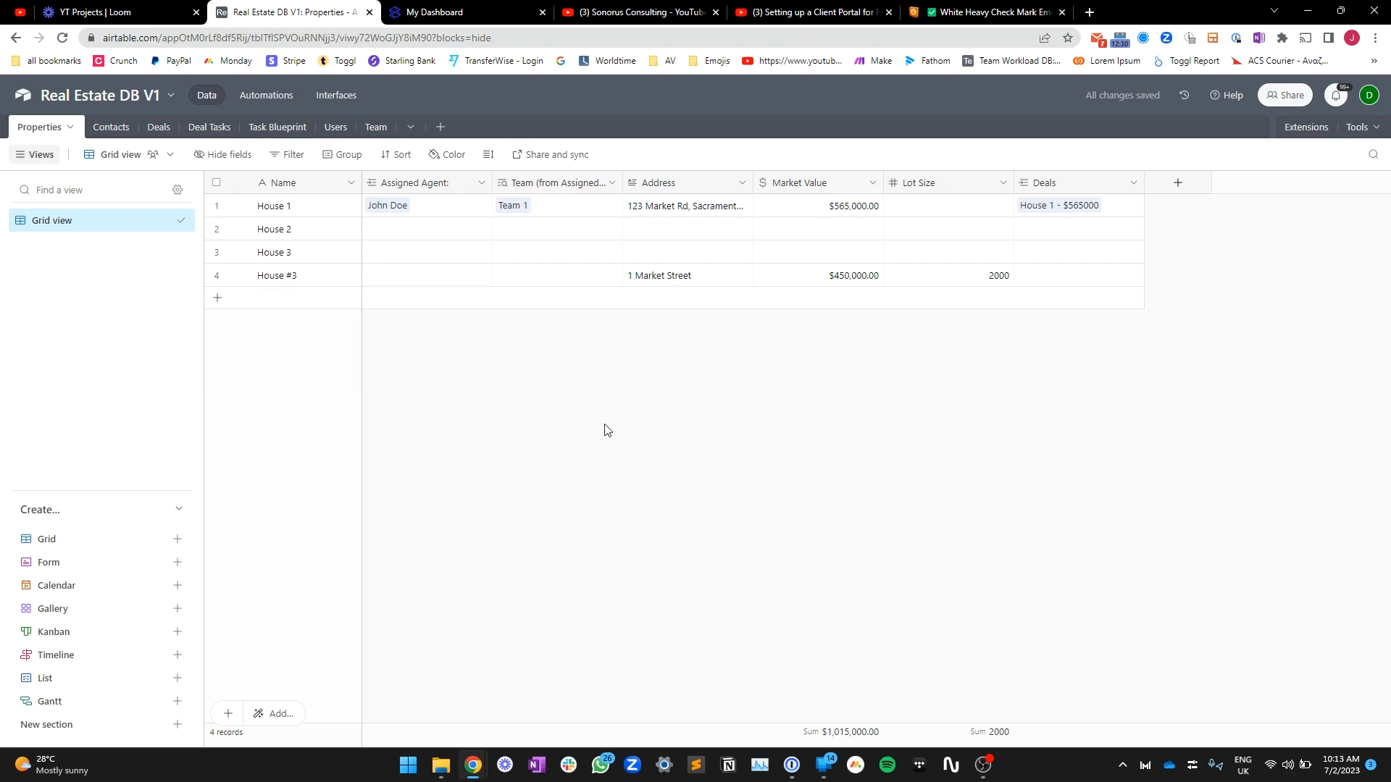
Step: Switch back to the Stacker portal, discard the unsaved permission and leave the Properties permissions
{"action": "left_click", "coordinate": [434, 12]}
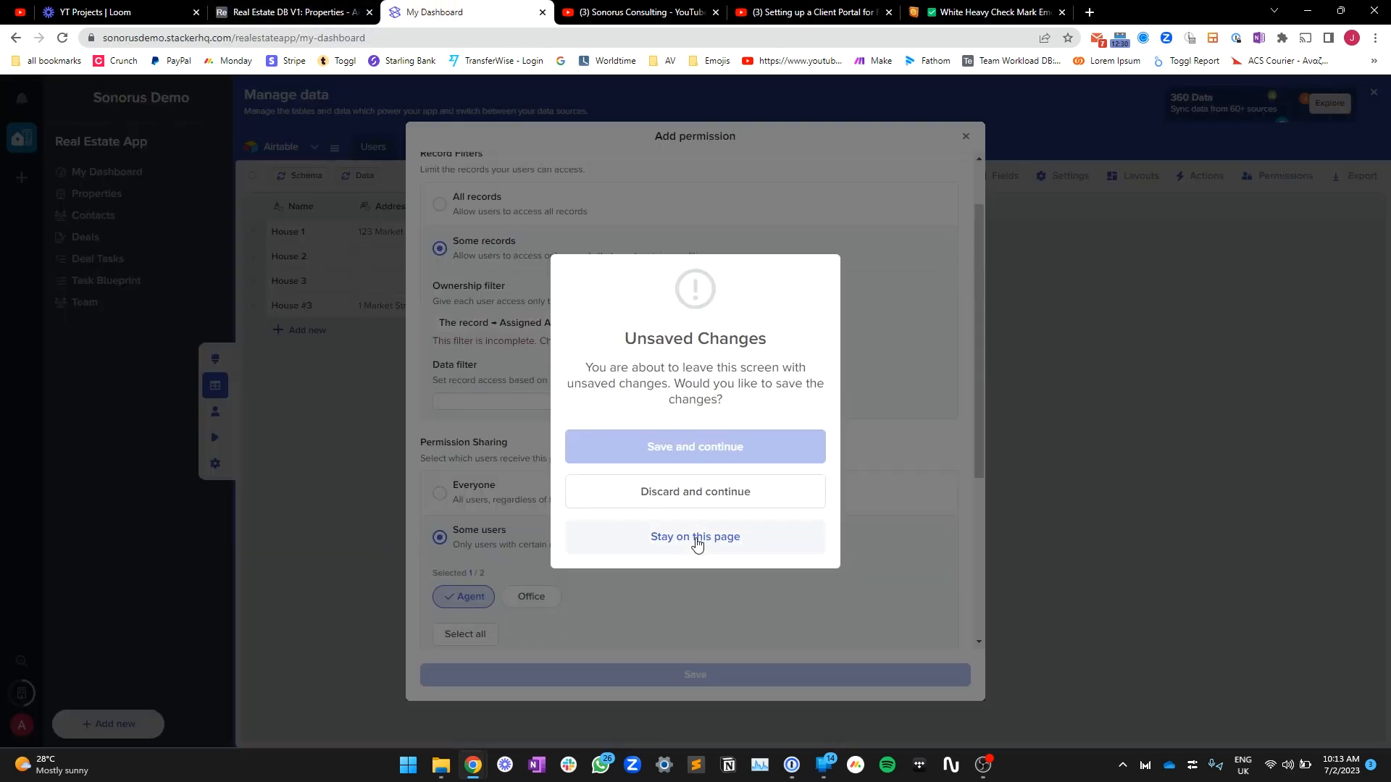
{"action": "left_click", "coordinate": [706, 500]}
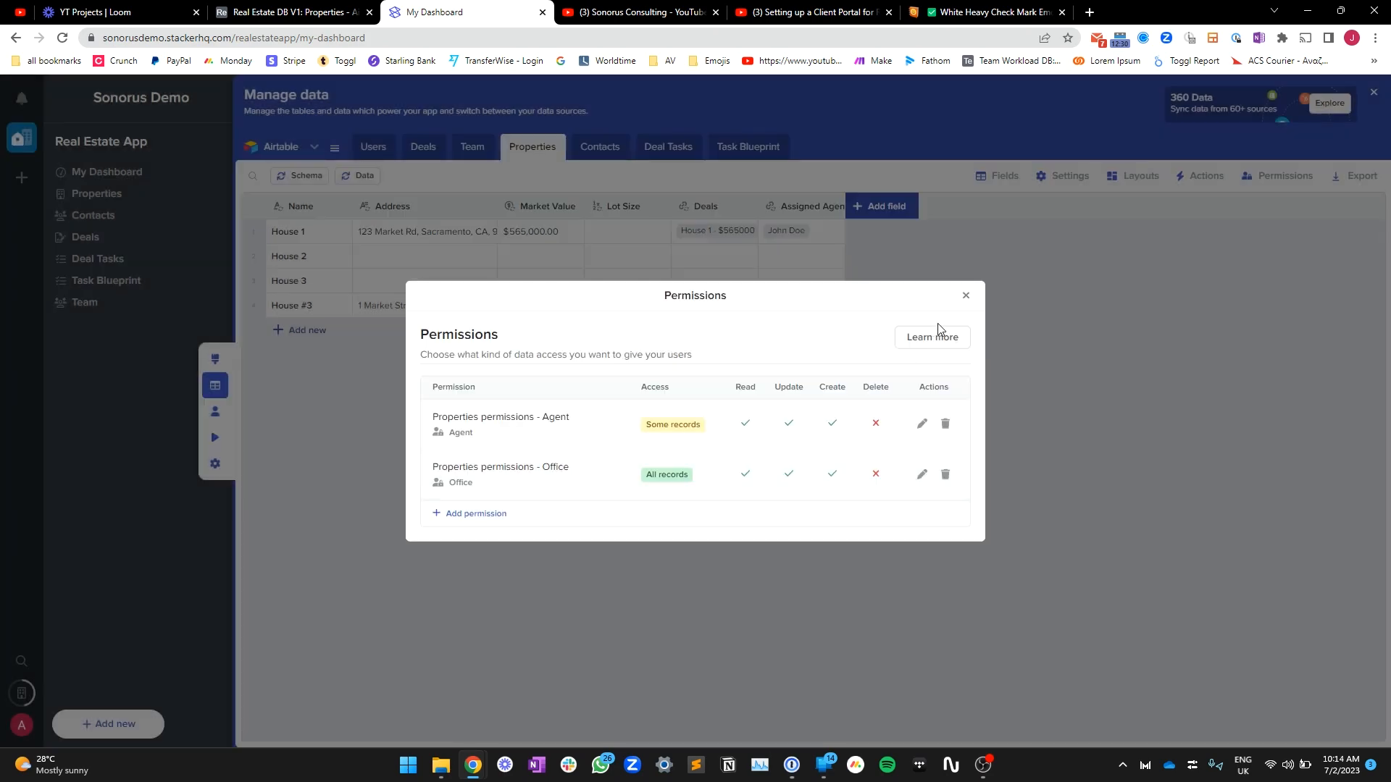
{"action": "left_click", "coordinate": [966, 297]}
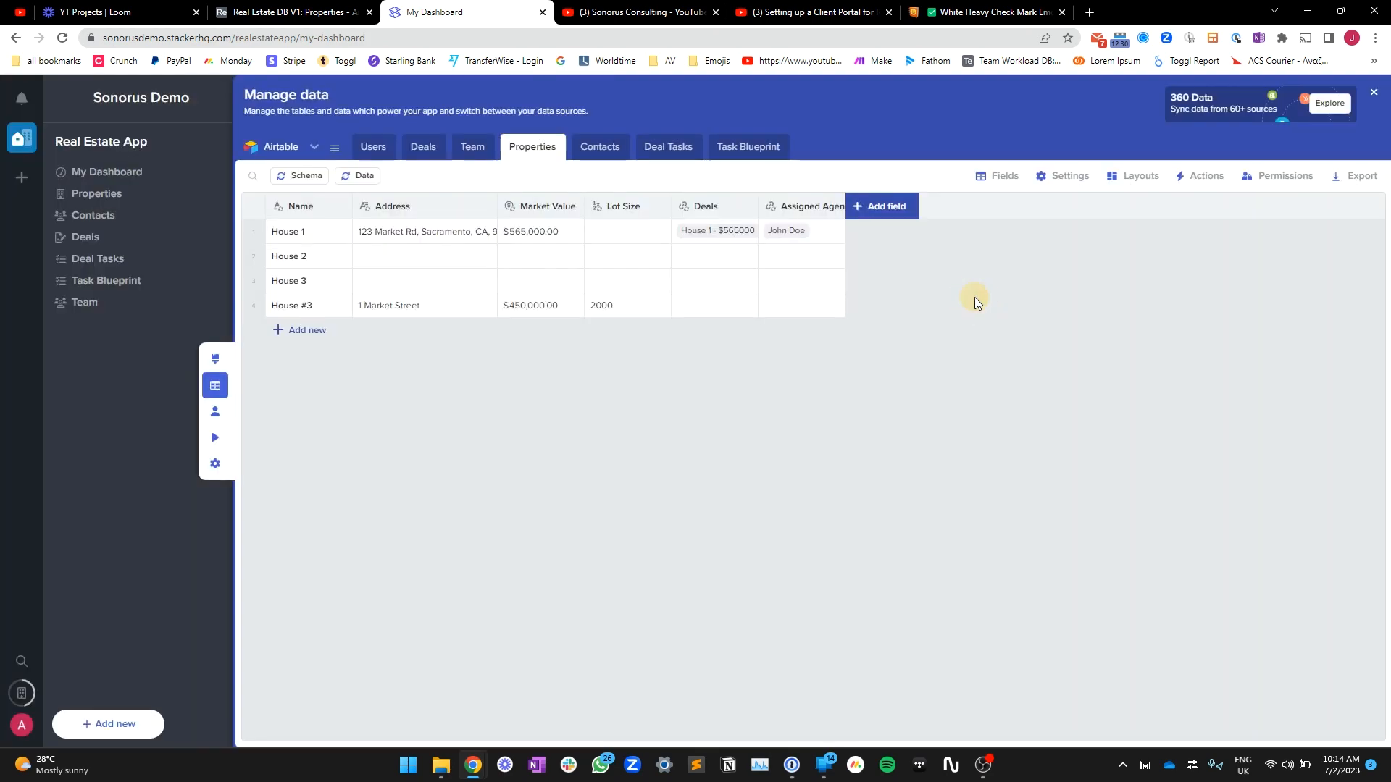
Step: Sync the Airtable schema and enable the "Team (from Assigned Agent:)" field on the Properties table
{"action": "left_click", "coordinate": [299, 176]}
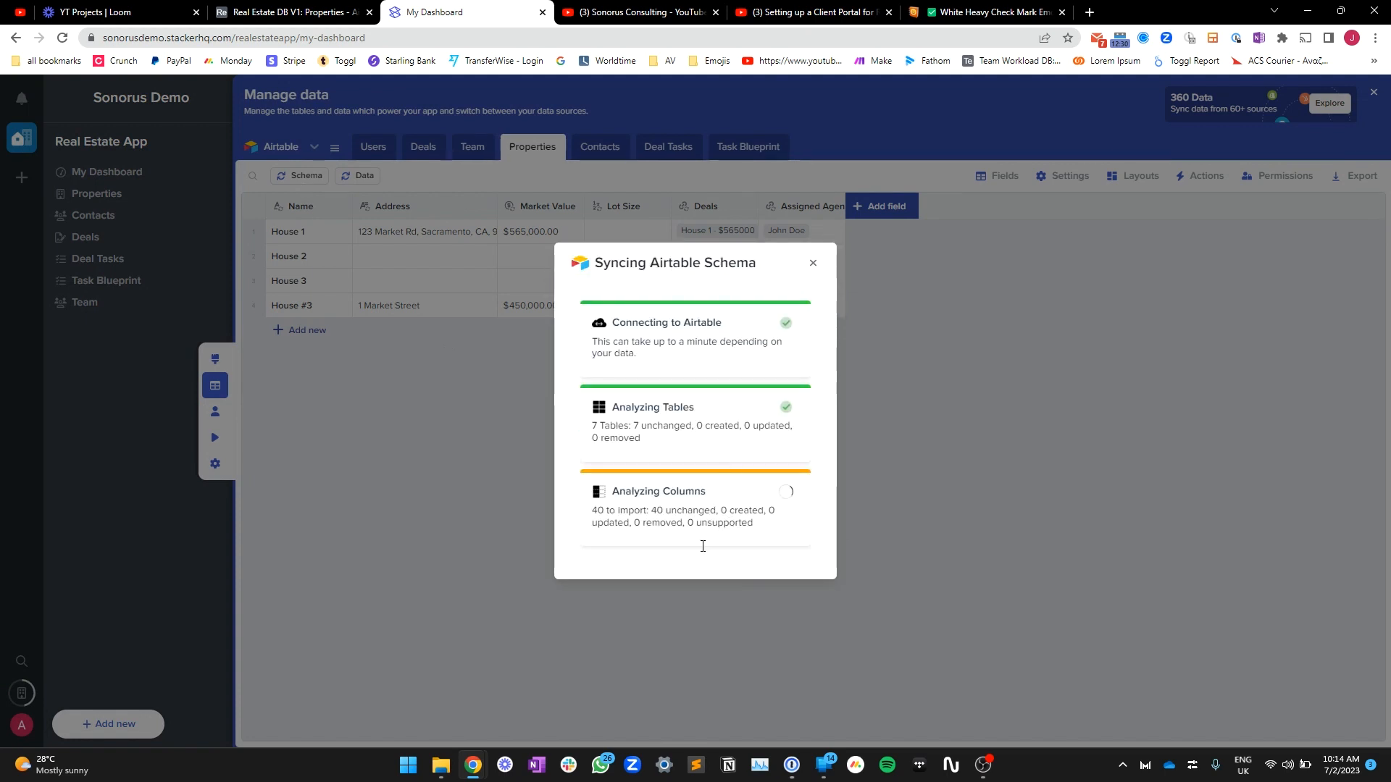
{"action": "left_click", "coordinate": [814, 224]}
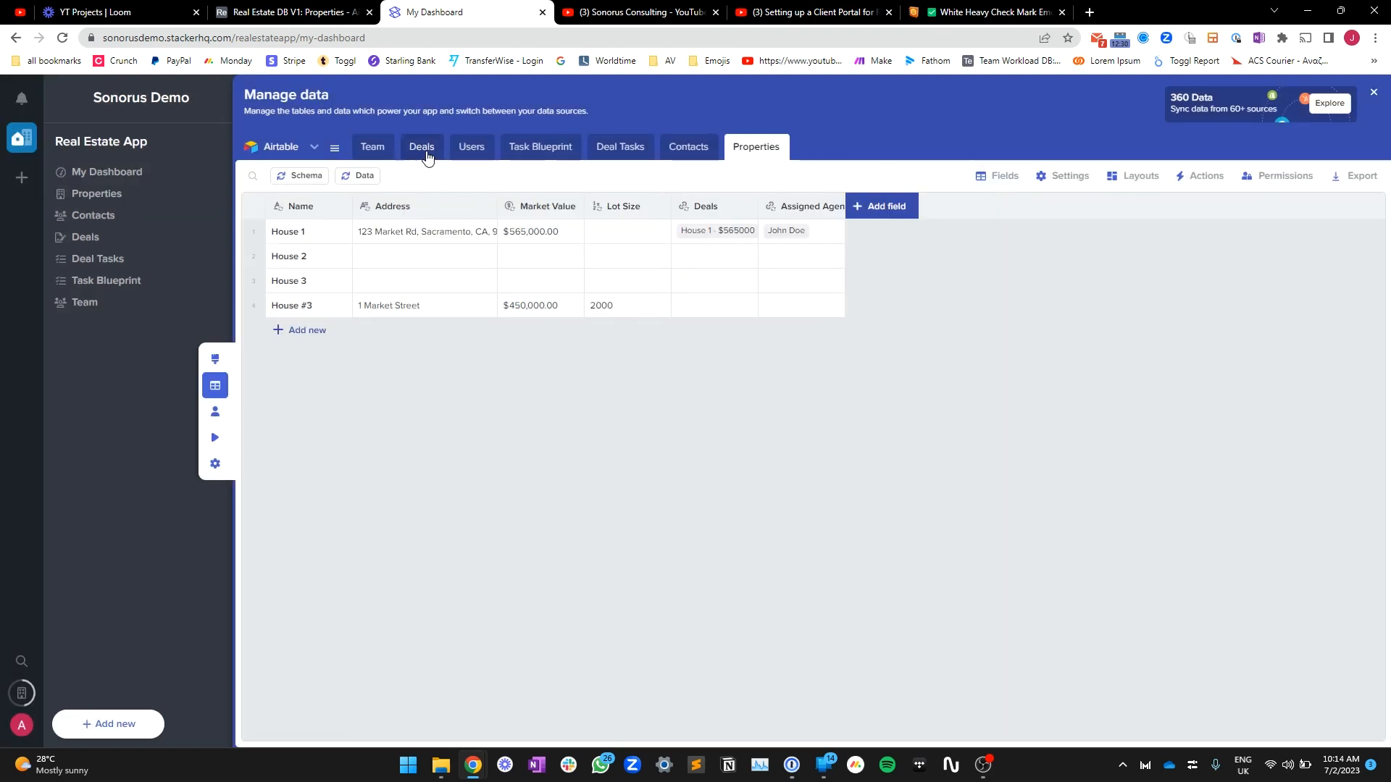
{"action": "left_click", "coordinate": [314, 12]}
{"action": "left_click", "coordinate": [452, 12]}
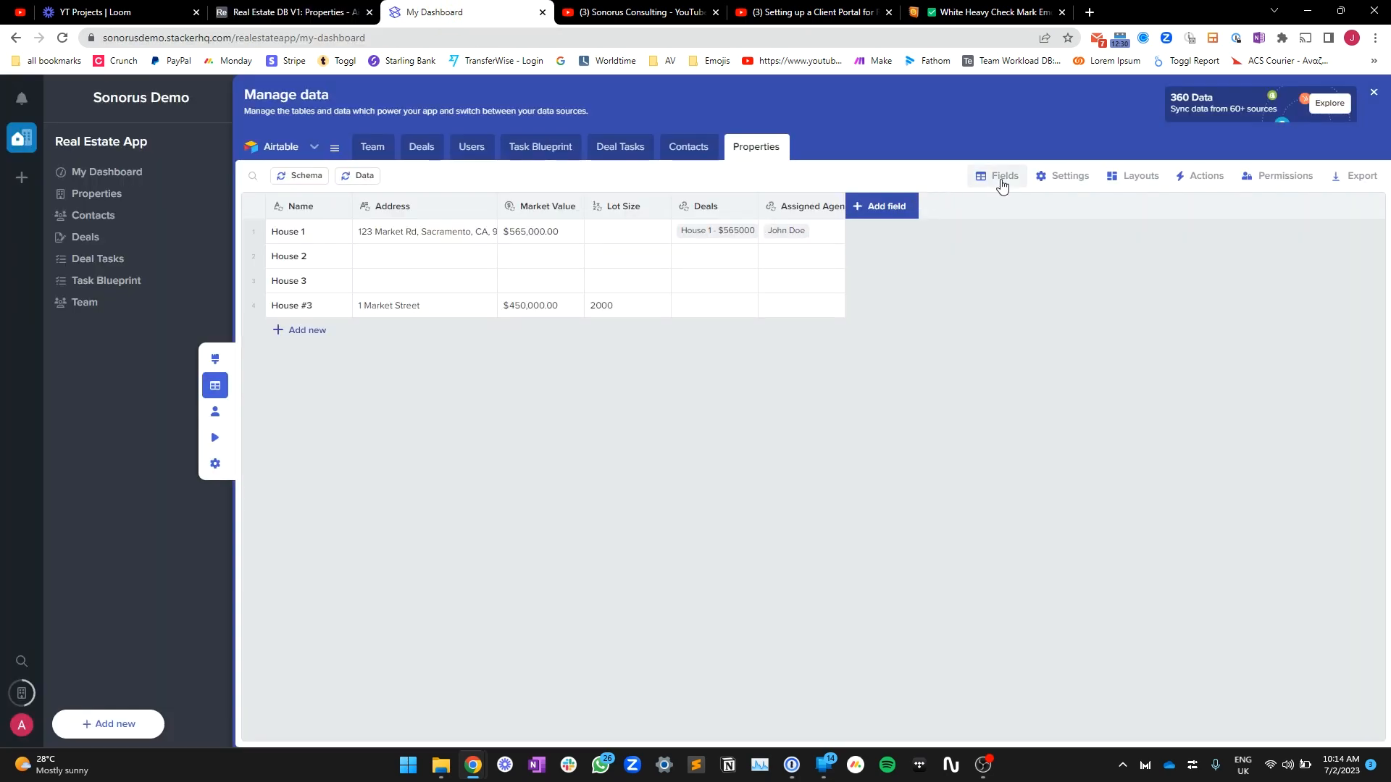
{"action": "left_click", "coordinate": [1001, 178]}
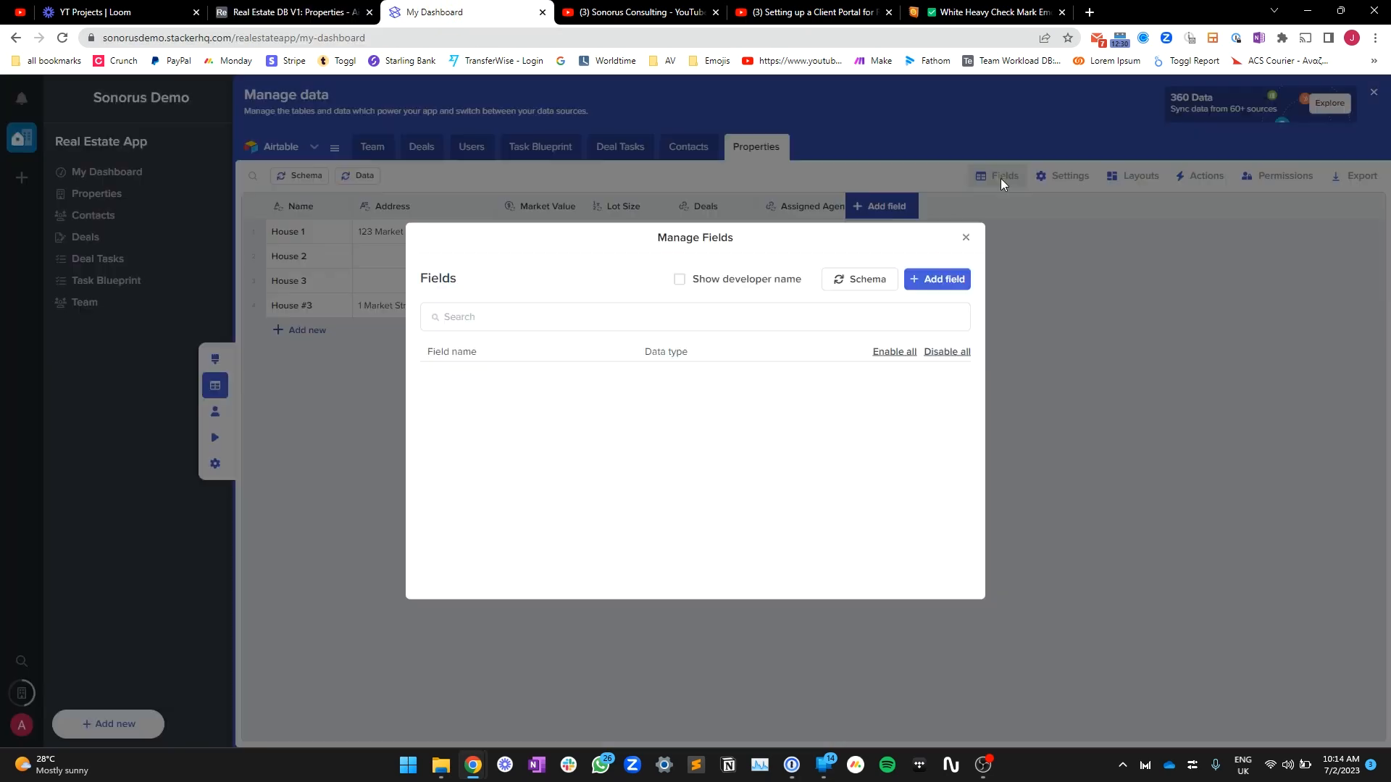
{"action": "left_click", "coordinate": [953, 569]}
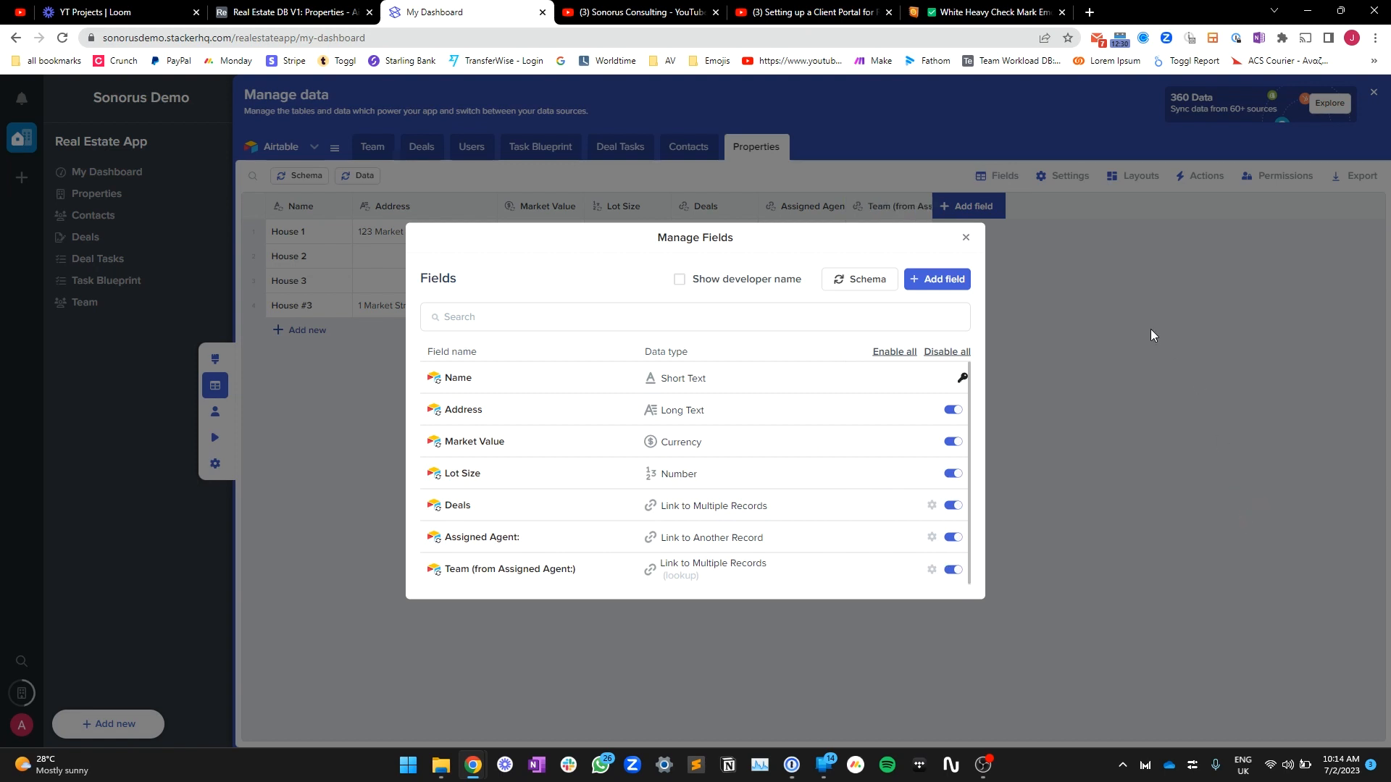
{"action": "left_click", "coordinate": [966, 238]}
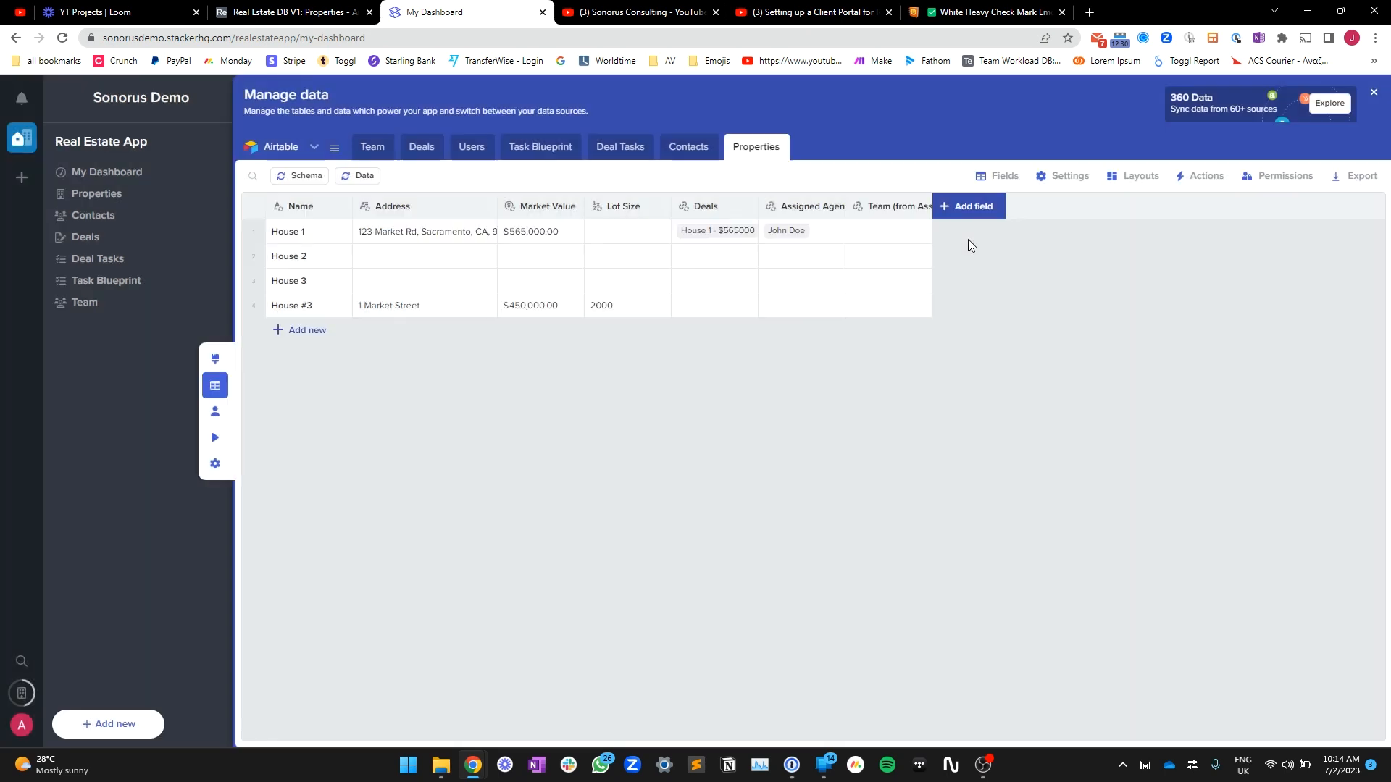
Step: Add a Properties permission named "Properties permissions - Team", limited to records whose Team (from Assigned Agent:) matches the user's Users Profile → Team
{"action": "left_click", "coordinate": [1302, 179]}
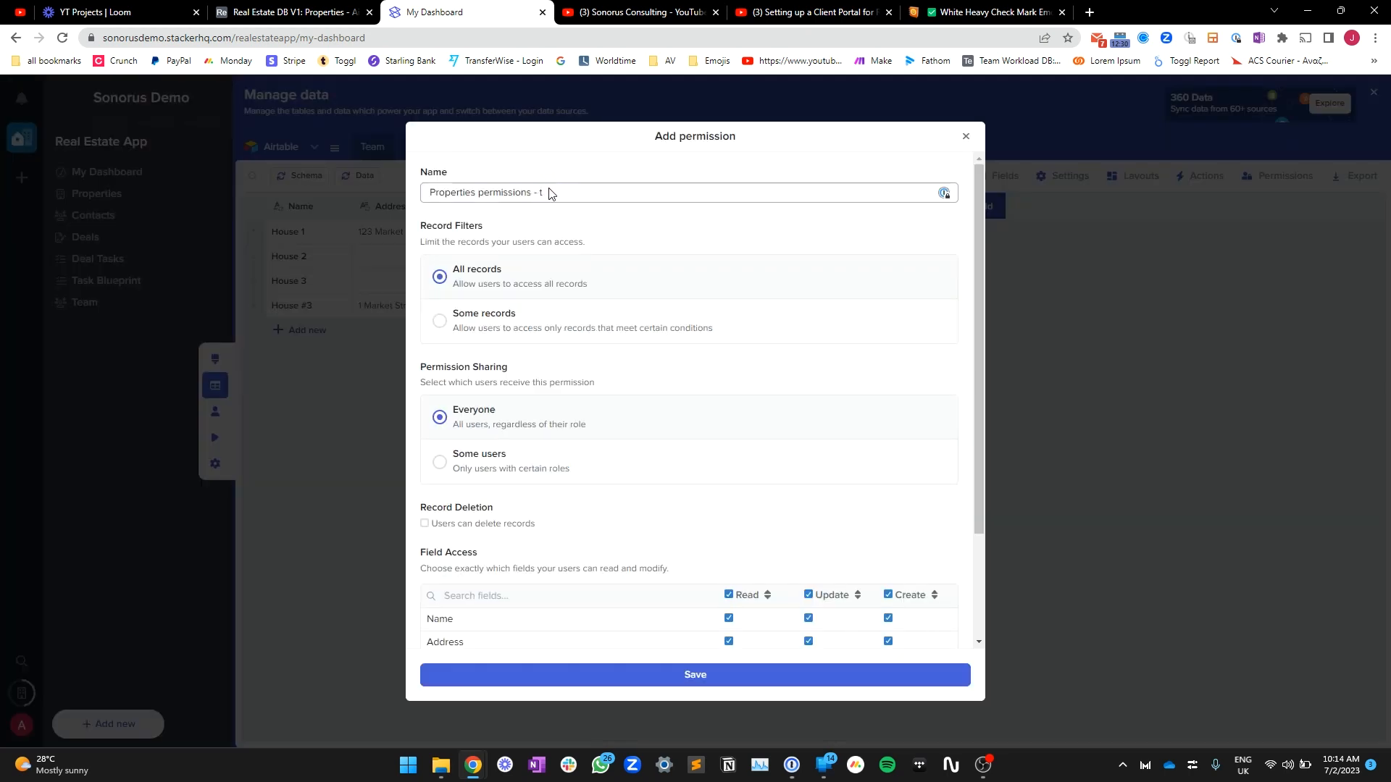
{"action": "left_click", "coordinate": [440, 321]}
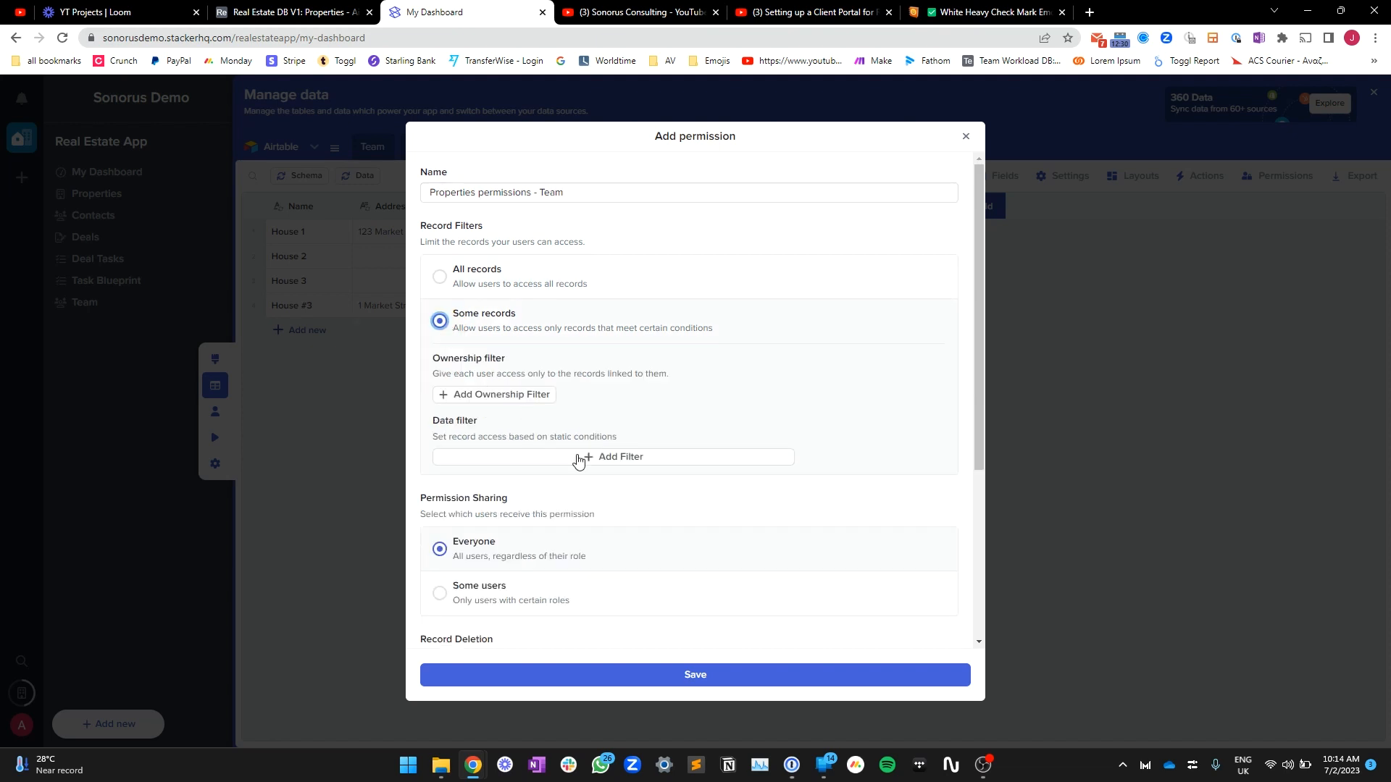
{"action": "left_click", "coordinate": [524, 401]}
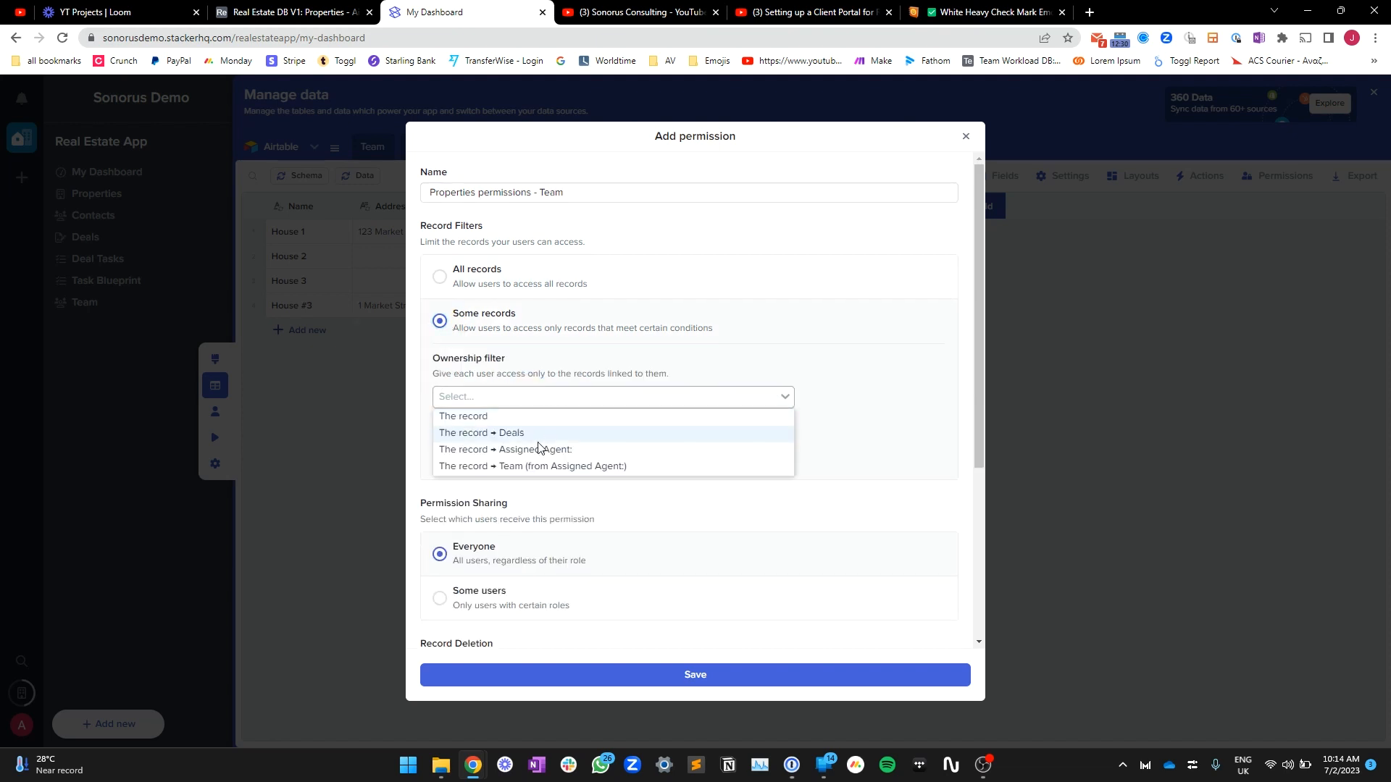
{"action": "left_click", "coordinate": [550, 468]}
{"action": "left_click", "coordinate": [528, 455]}
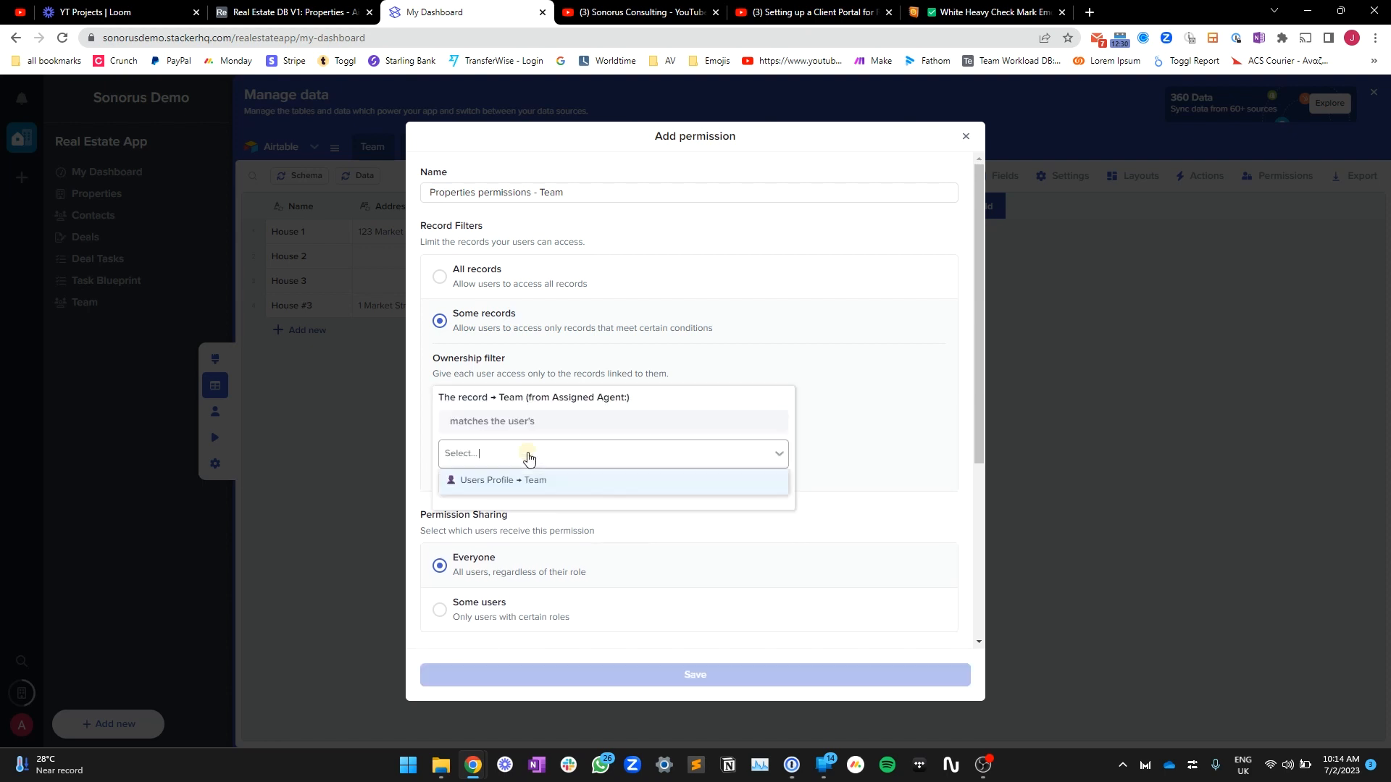
{"action": "left_click", "coordinate": [483, 482]}
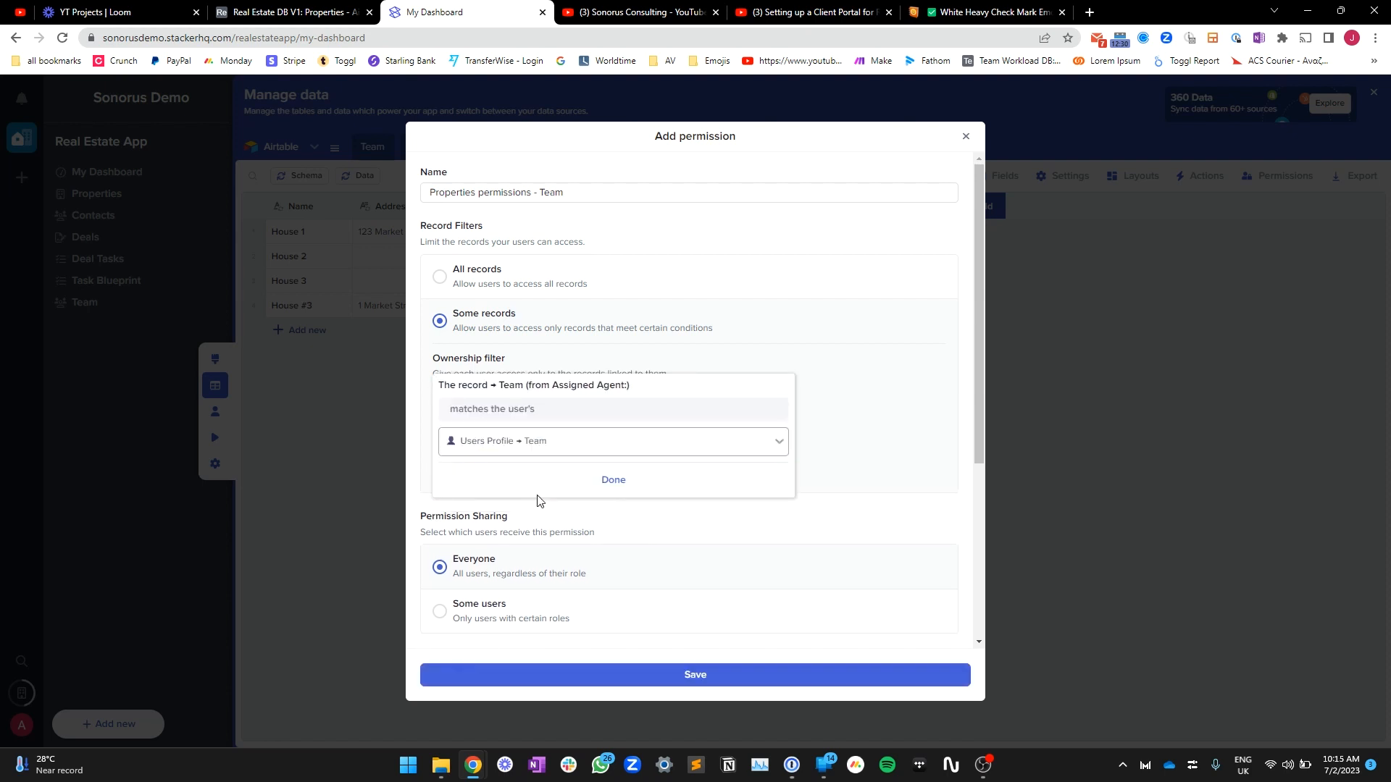
{"action": "left_click", "coordinate": [614, 481]}
Step: Share the new team permission only with the Agent role and save it
{"action": "left_click", "coordinate": [499, 607]}
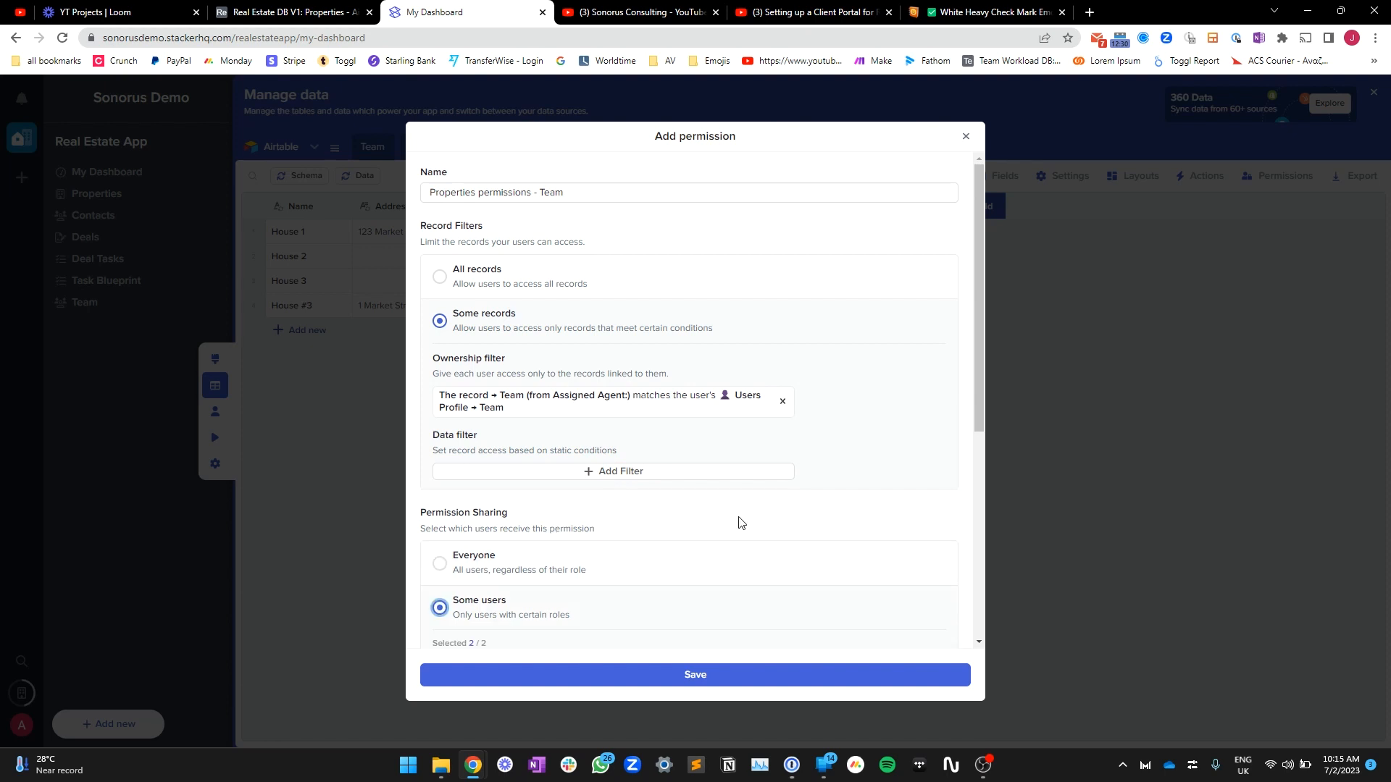
{"action": "scroll", "coordinate": [741, 521], "scroll_direction": "down", "scroll_amount": 3}
{"action": "left_click", "coordinate": [550, 451]}
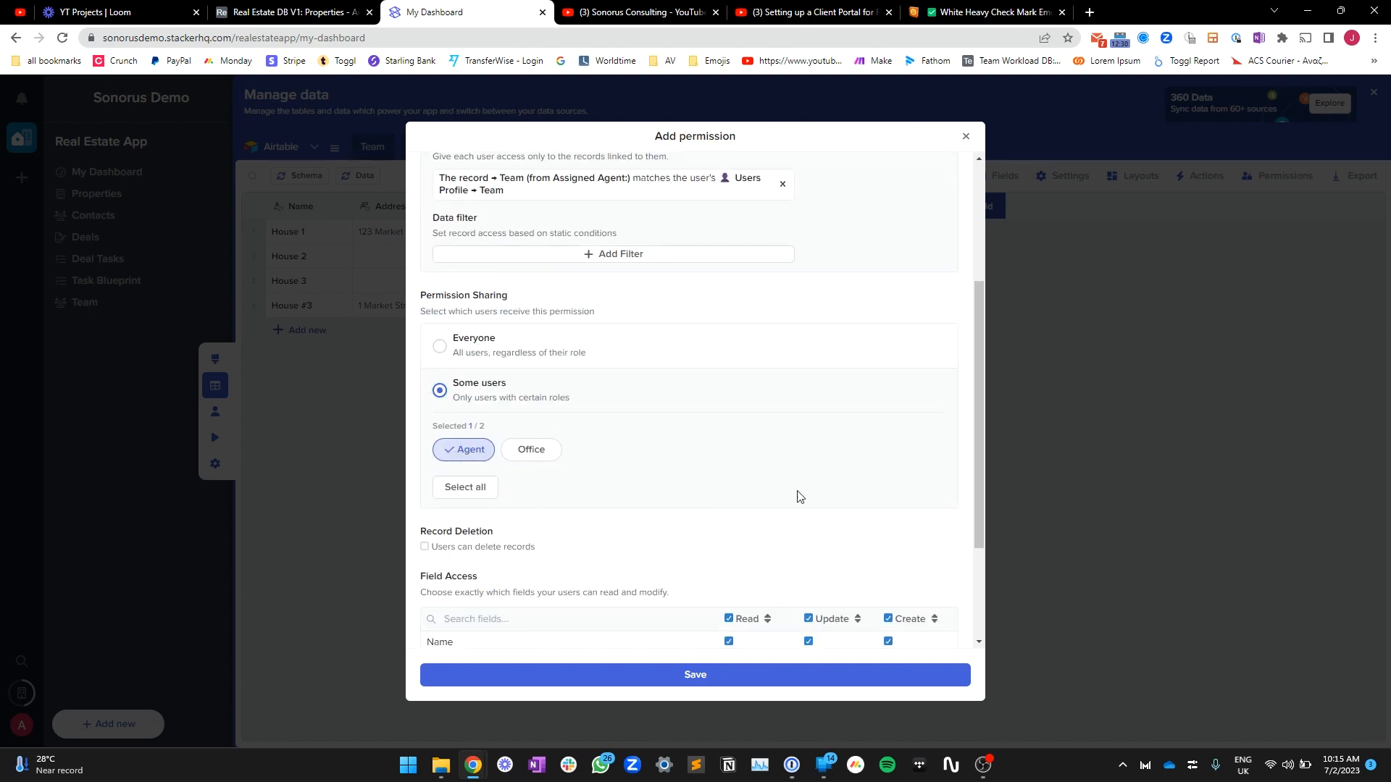
{"action": "scroll", "coordinate": [737, 462], "scroll_direction": "down", "scroll_amount": 2}
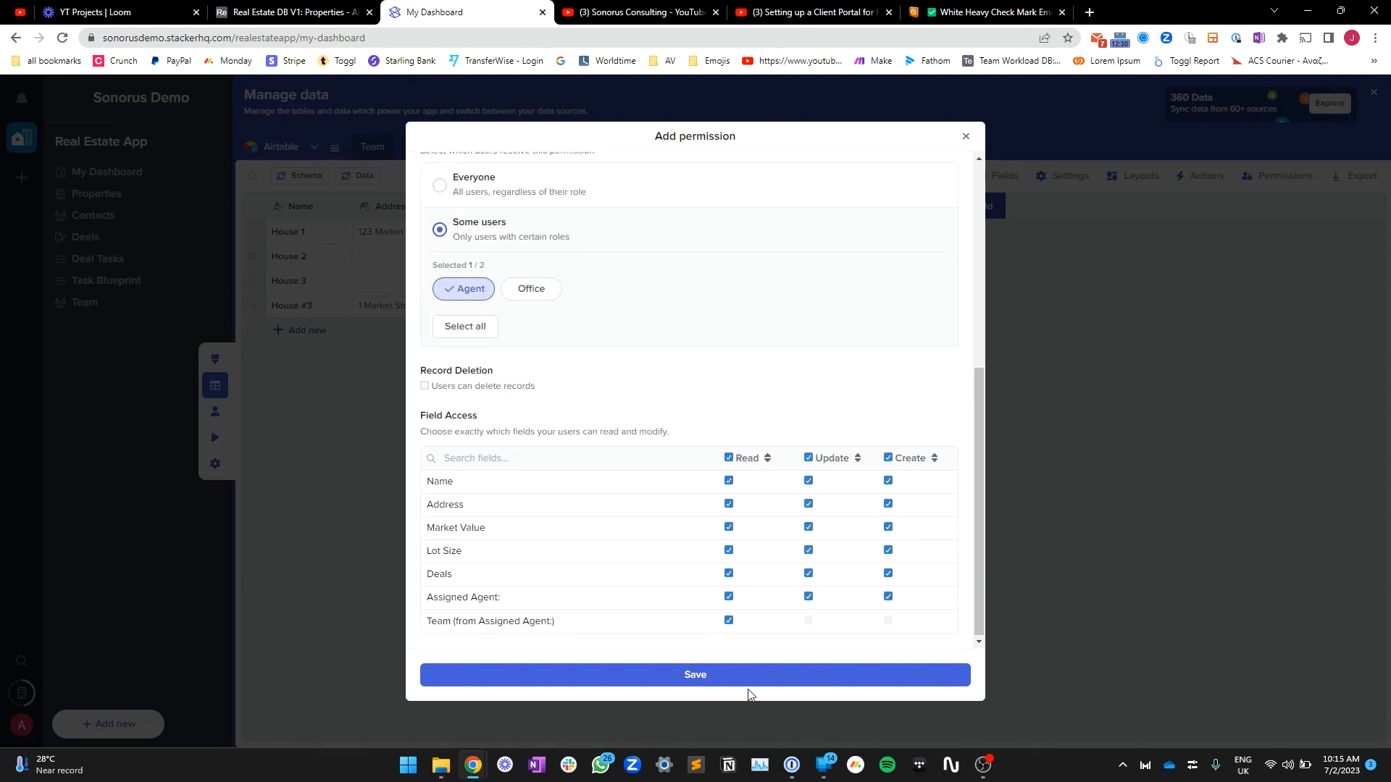
{"action": "left_click", "coordinate": [707, 676]}
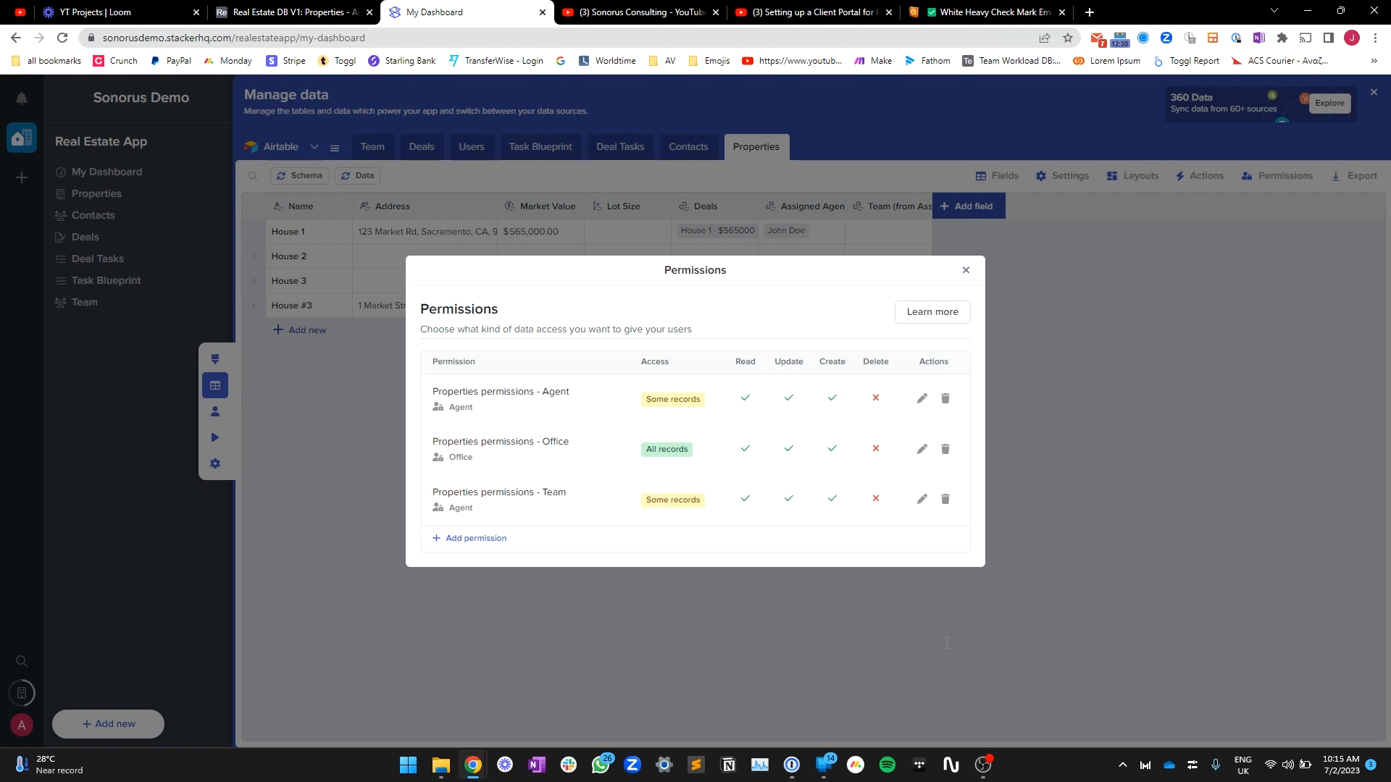
{"action": "left_click", "coordinate": [966, 270]}
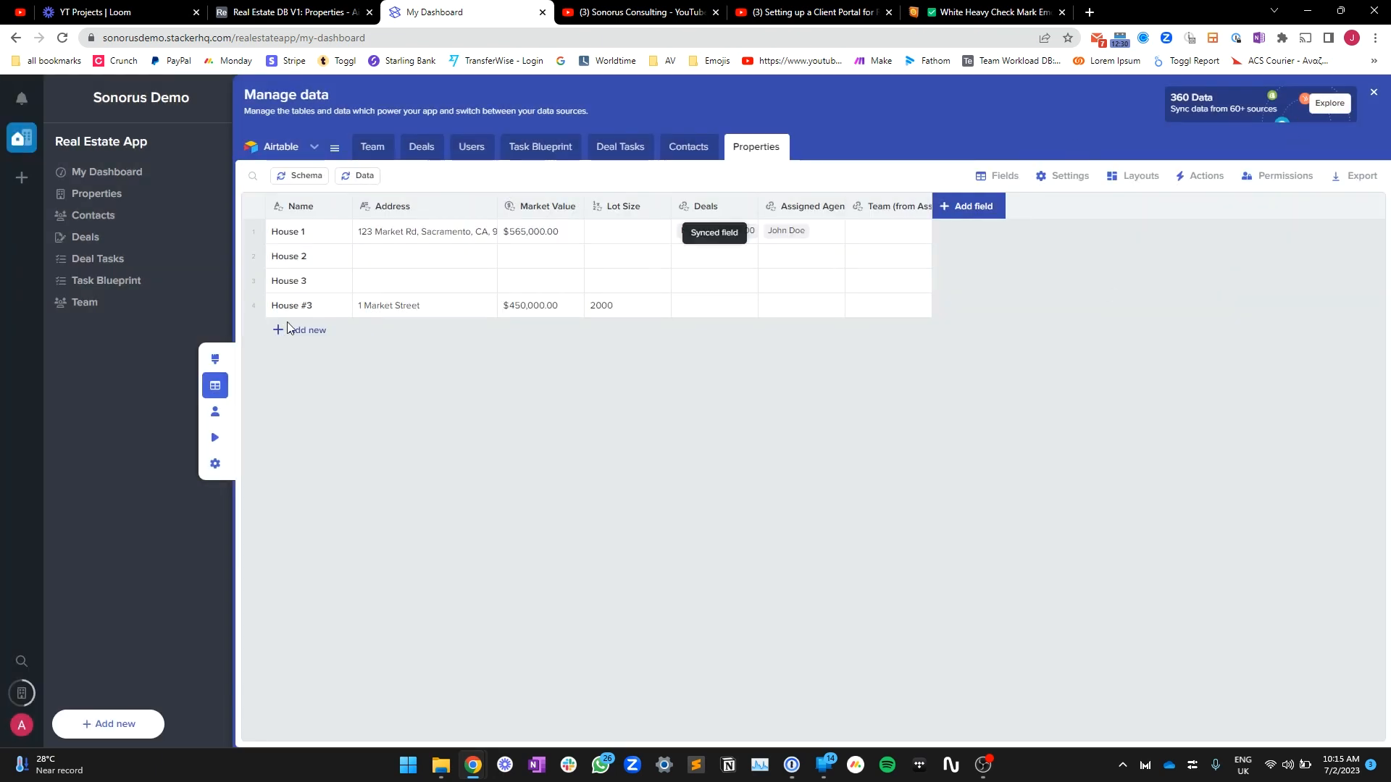
Step: Preview the portal as the third listed user, an Agent, and check the property team assignments in the Airtable base
{"action": "left_click", "coordinate": [216, 439]}
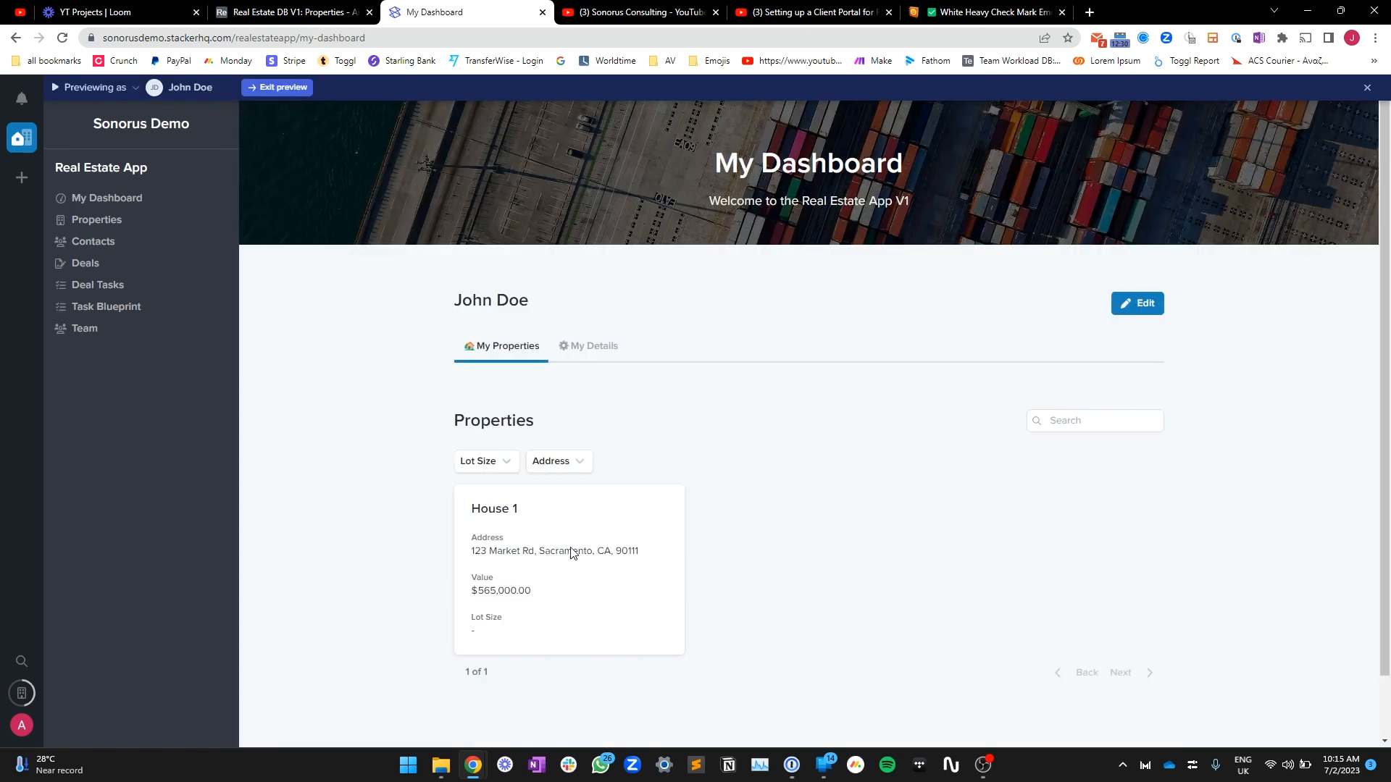
{"action": "left_click", "coordinate": [190, 87]}
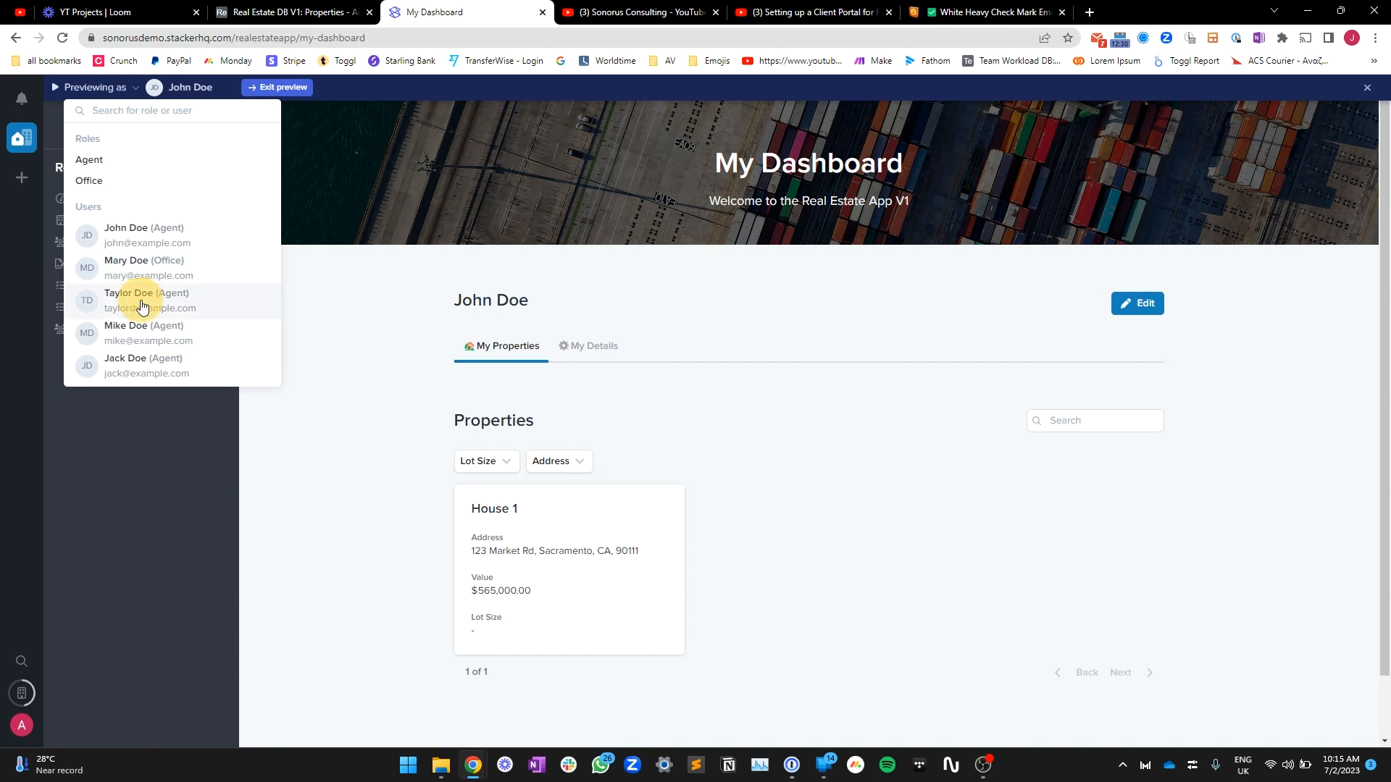
{"action": "left_click", "coordinate": [142, 300]}
{"action": "left_click", "coordinate": [246, 12]}
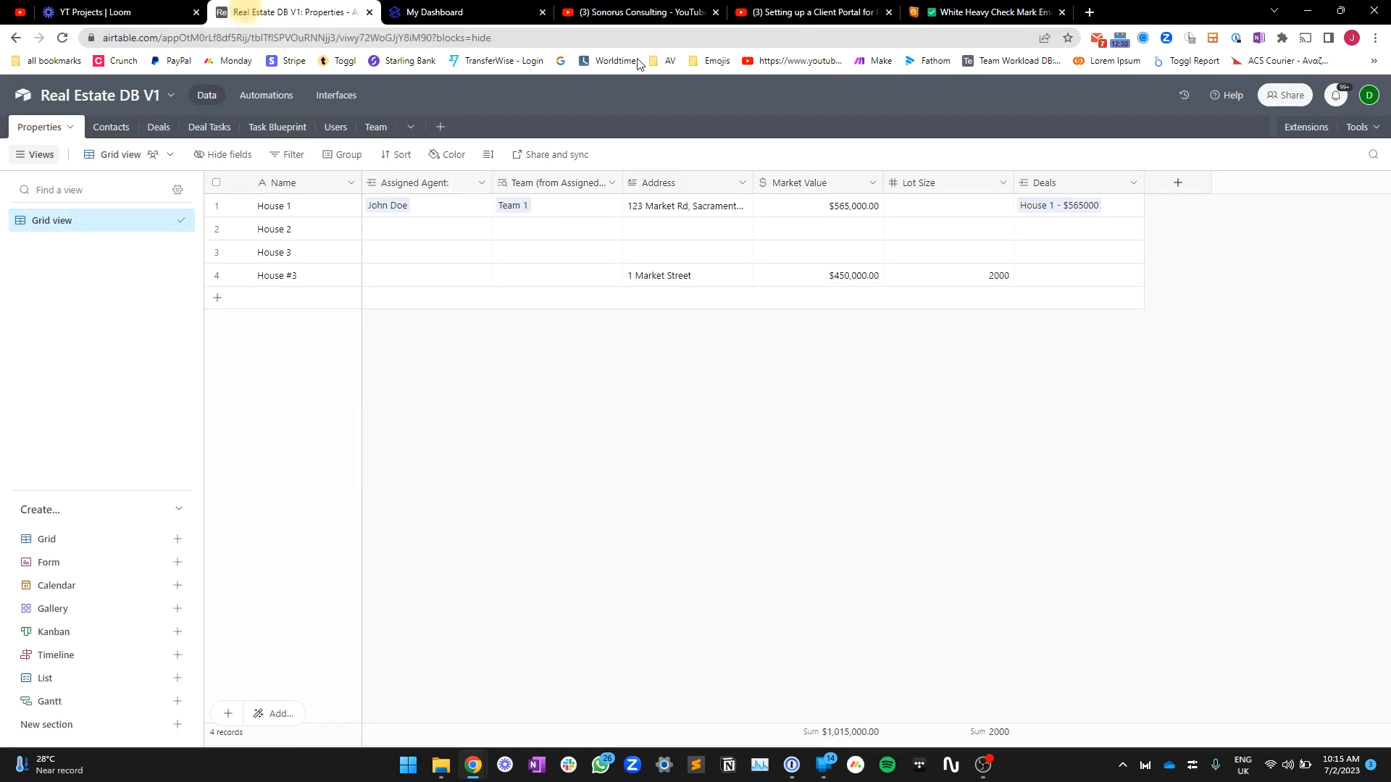
Step: Check the agents' team assignments in the Airtable Users table, and preview the Stacker portal as the fourth listed user, an Agent
{"action": "left_click", "coordinate": [328, 128]}
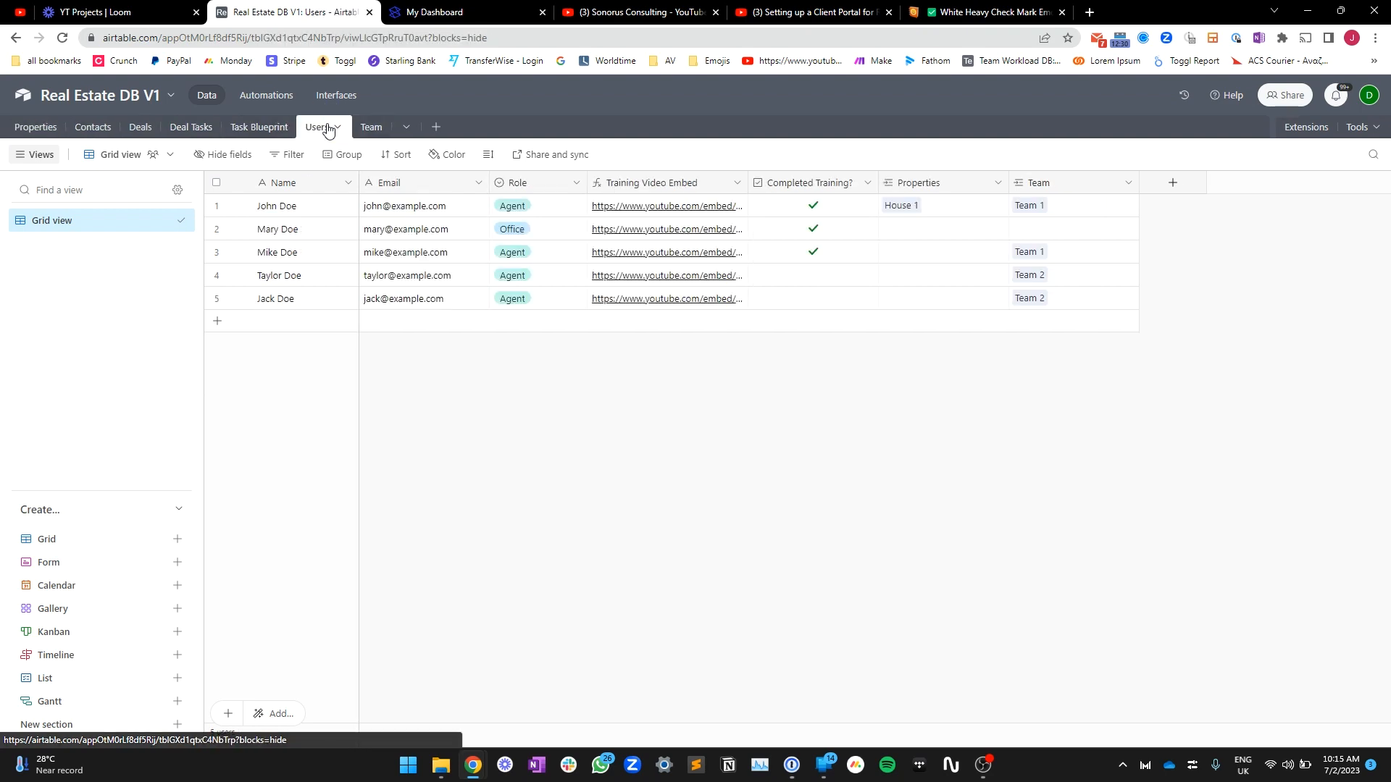
{"action": "left_click", "coordinate": [130, 12]}
{"action": "left_click", "coordinate": [290, 12]}
{"action": "left_click", "coordinate": [419, 8]}
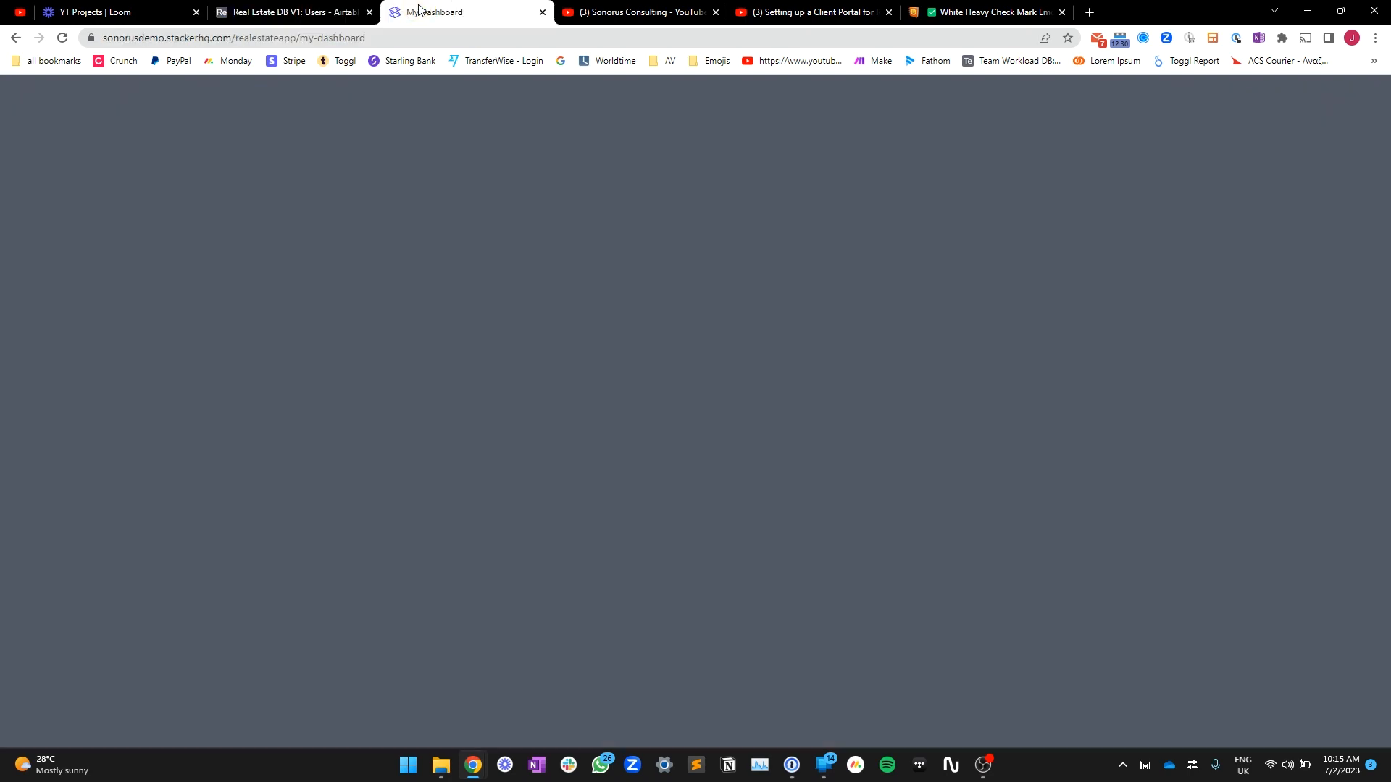
{"action": "left_click", "coordinate": [185, 87]}
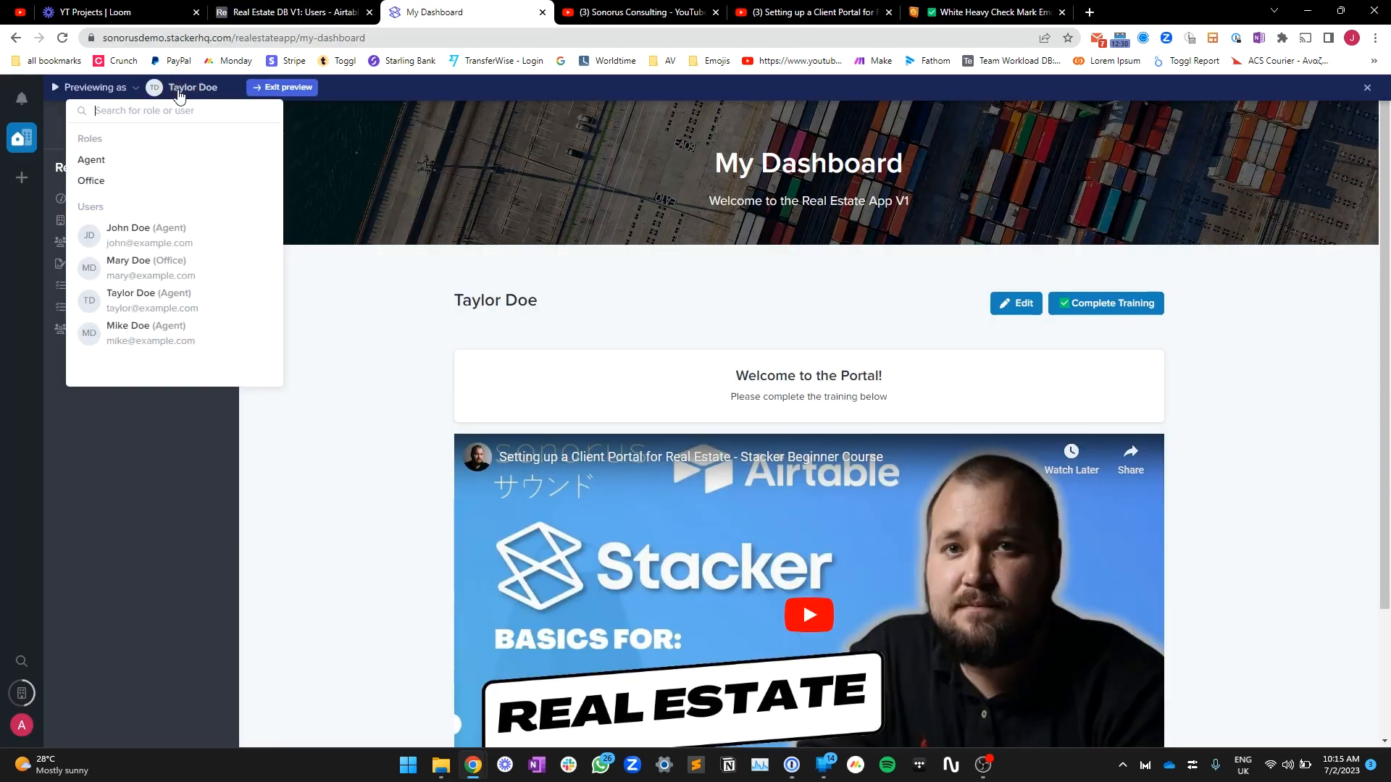
{"action": "left_click", "coordinate": [147, 331]}
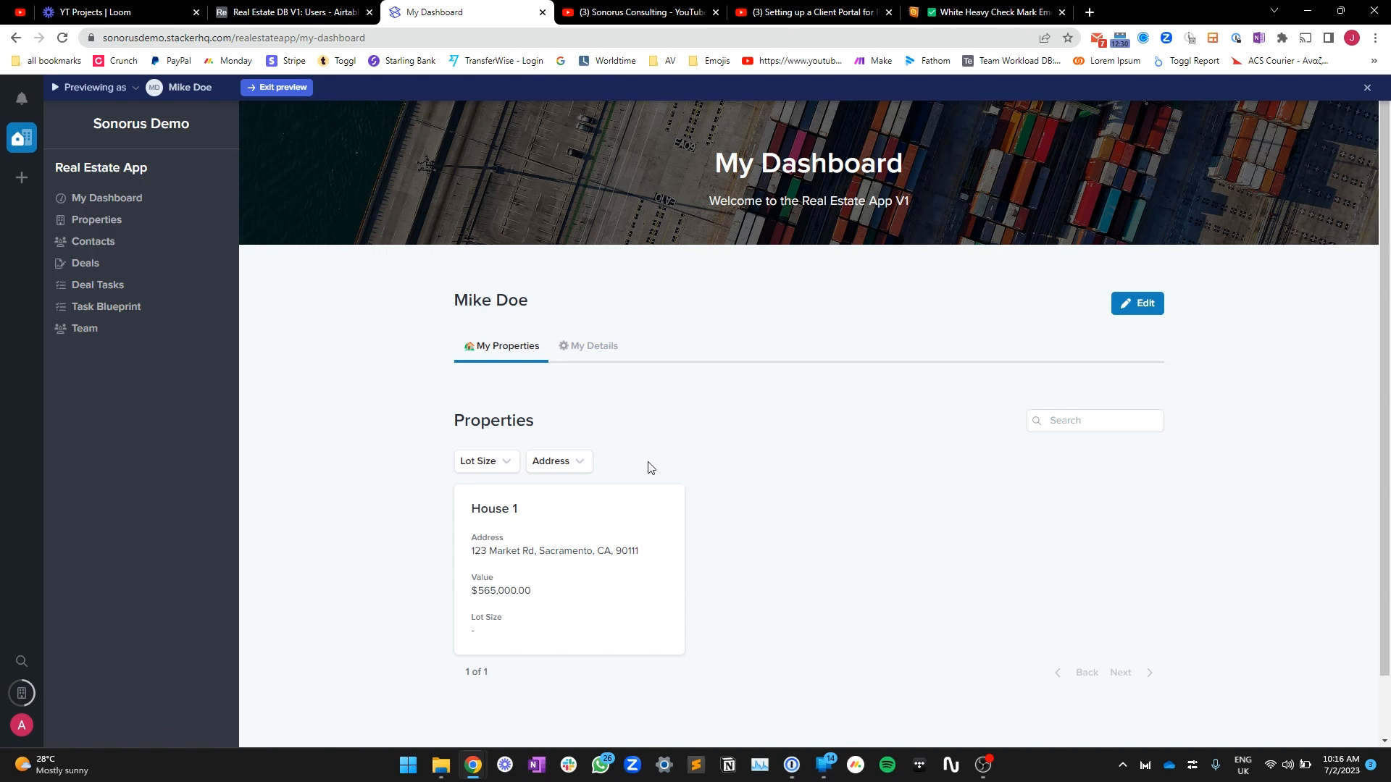
Step: In the Airtable Properties table, set the Assigned Agent of House 2 to the last listed user, an Agent in Team 2
{"action": "left_click", "coordinate": [275, 12]}
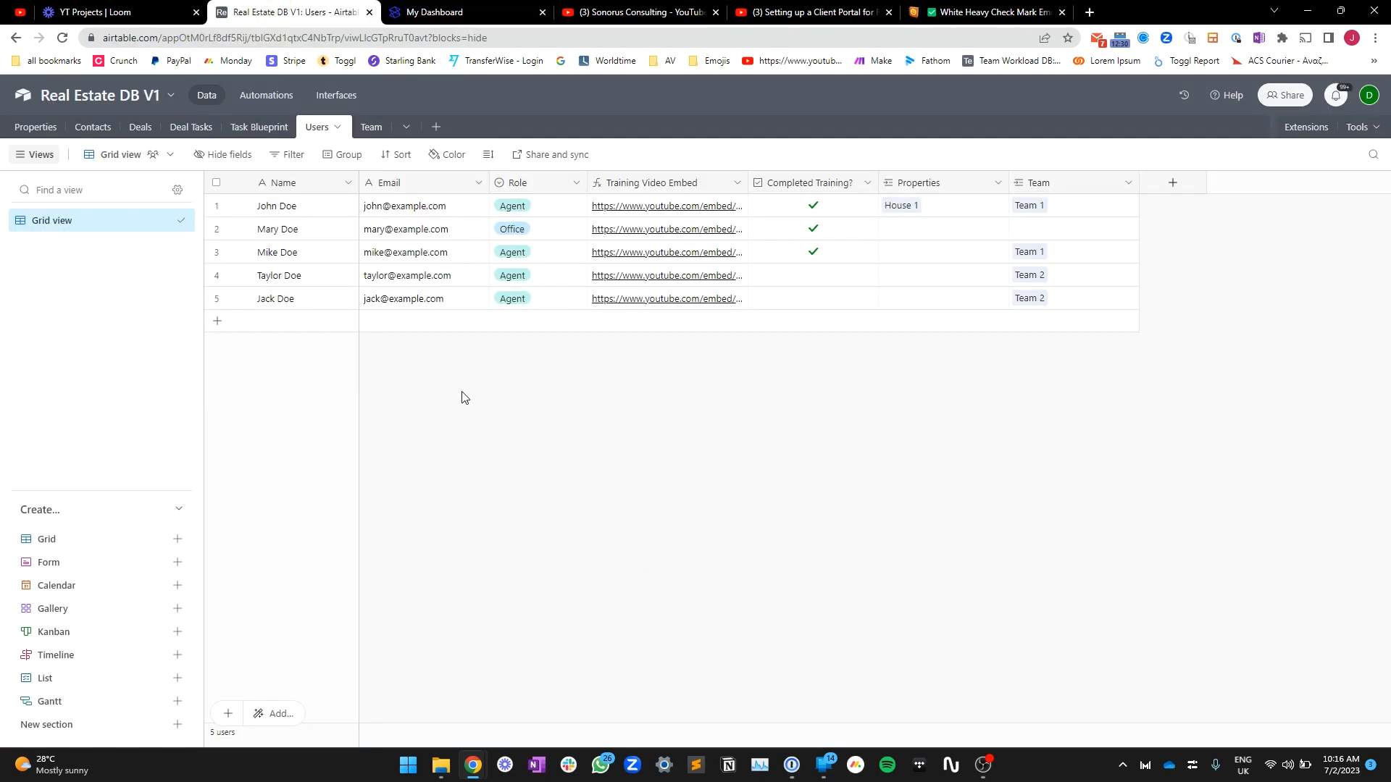
{"action": "left_click", "coordinate": [33, 127]}
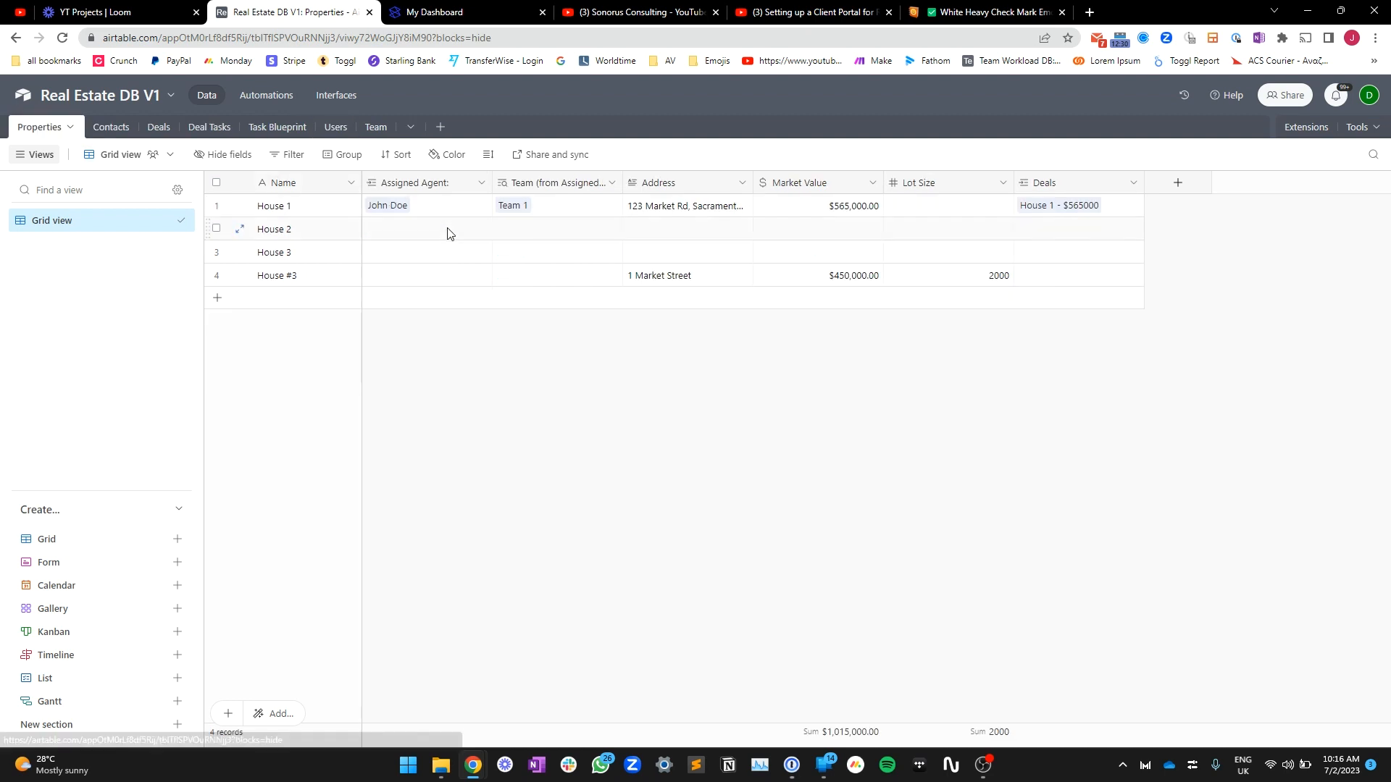
{"action": "left_click", "coordinate": [376, 232]}
{"action": "left_click", "coordinate": [376, 229]}
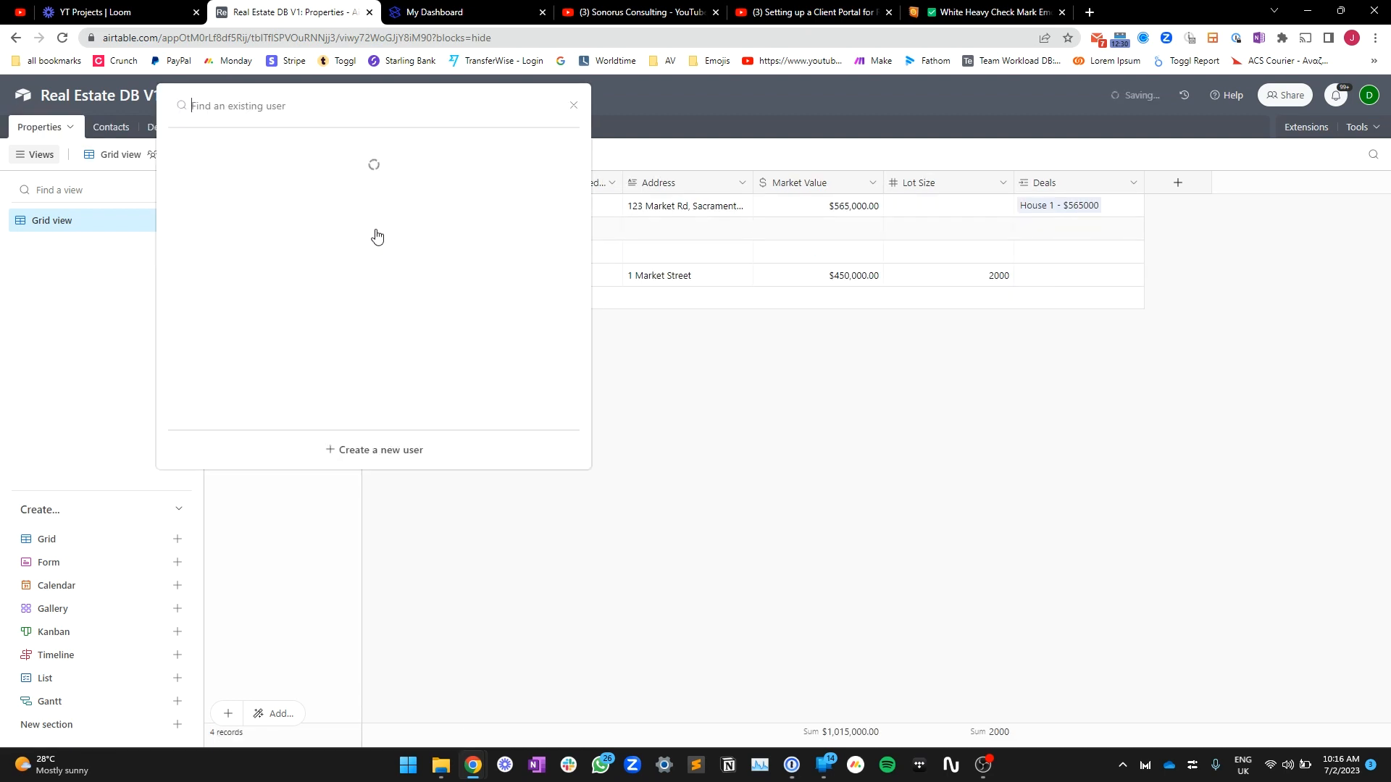
{"action": "scroll", "coordinate": [376, 239], "scroll_direction": "down", "scroll_amount": 1}
{"action": "left_click", "coordinate": [273, 402]}
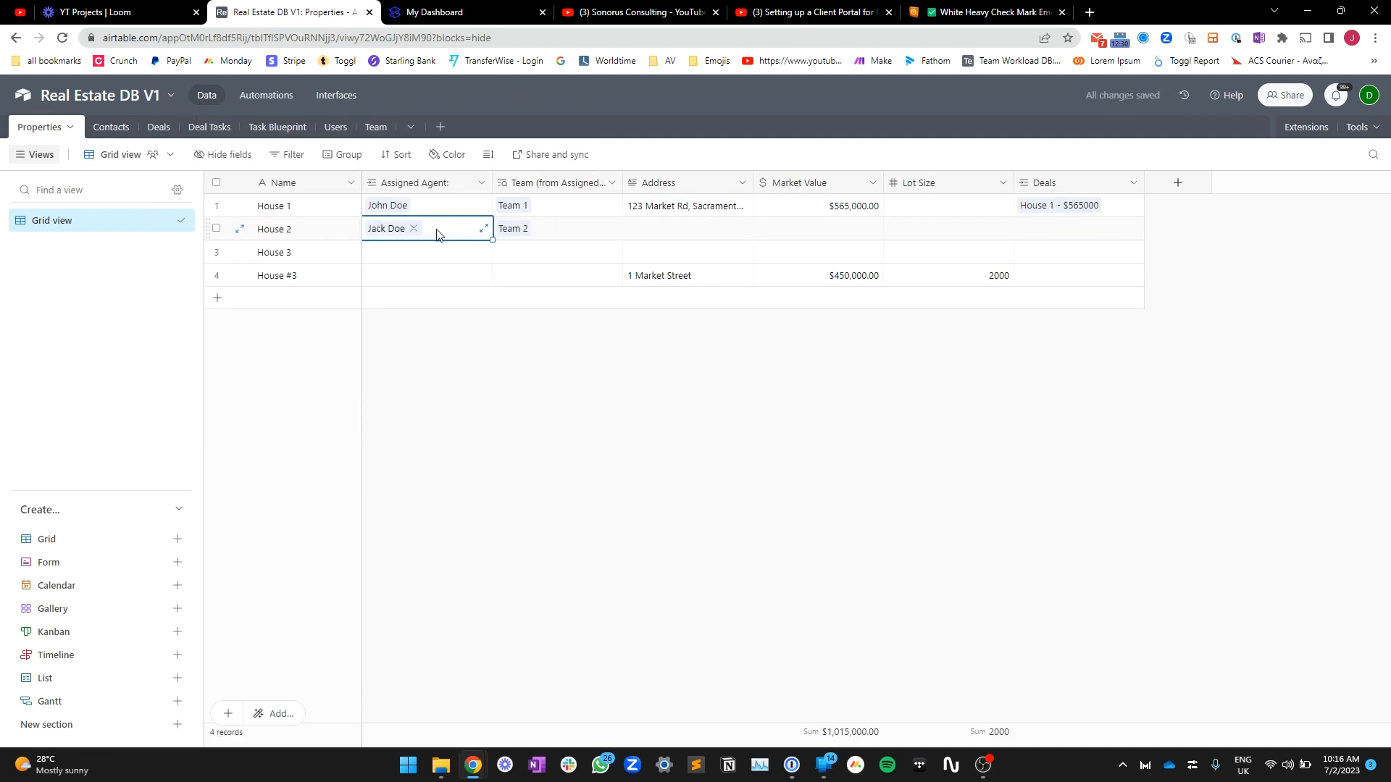
Step: Set the Assigned Agent of House 3 to the fourth listed user, the other Agent in Team 2
{"action": "left_click", "coordinate": [431, 253]}
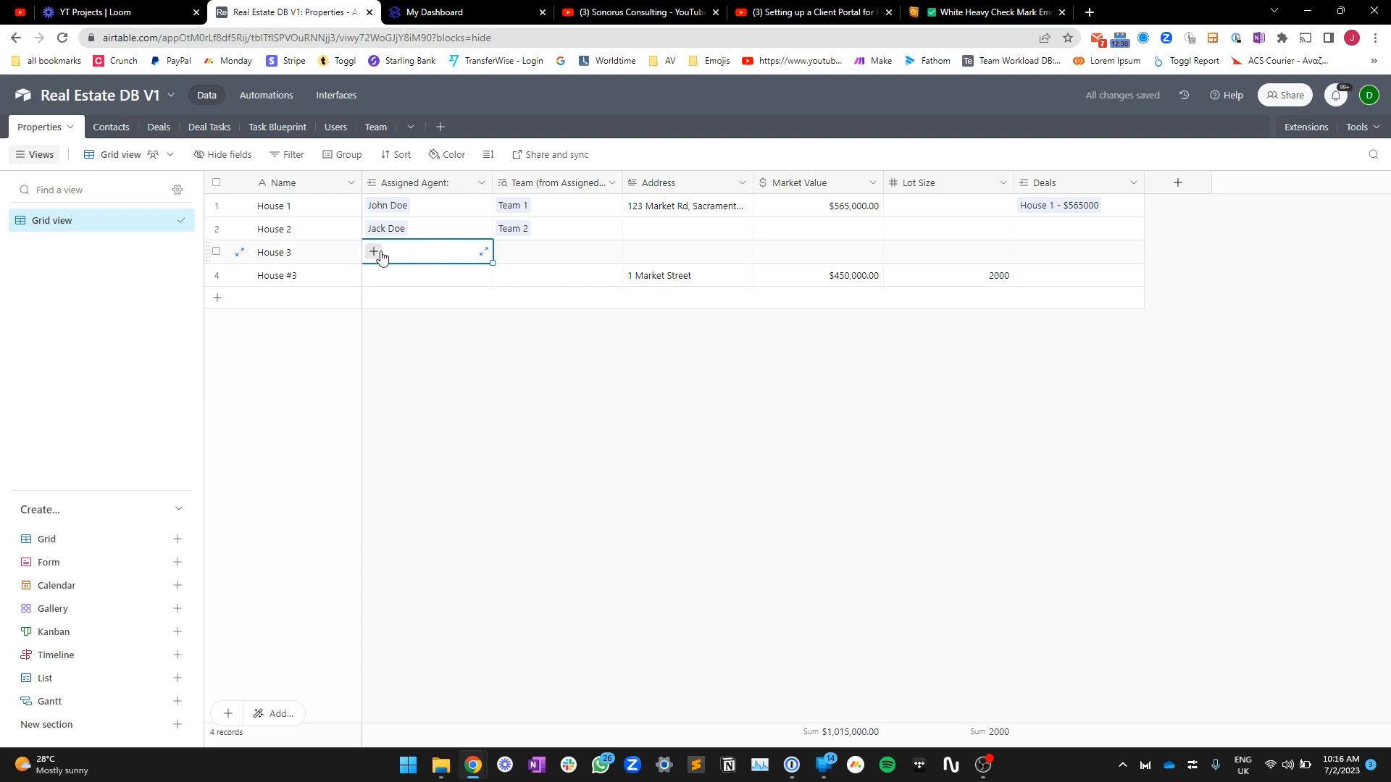
{"action": "left_click", "coordinate": [376, 252]}
{"action": "scroll", "coordinate": [323, 350], "scroll_direction": "down", "scroll_amount": 1}
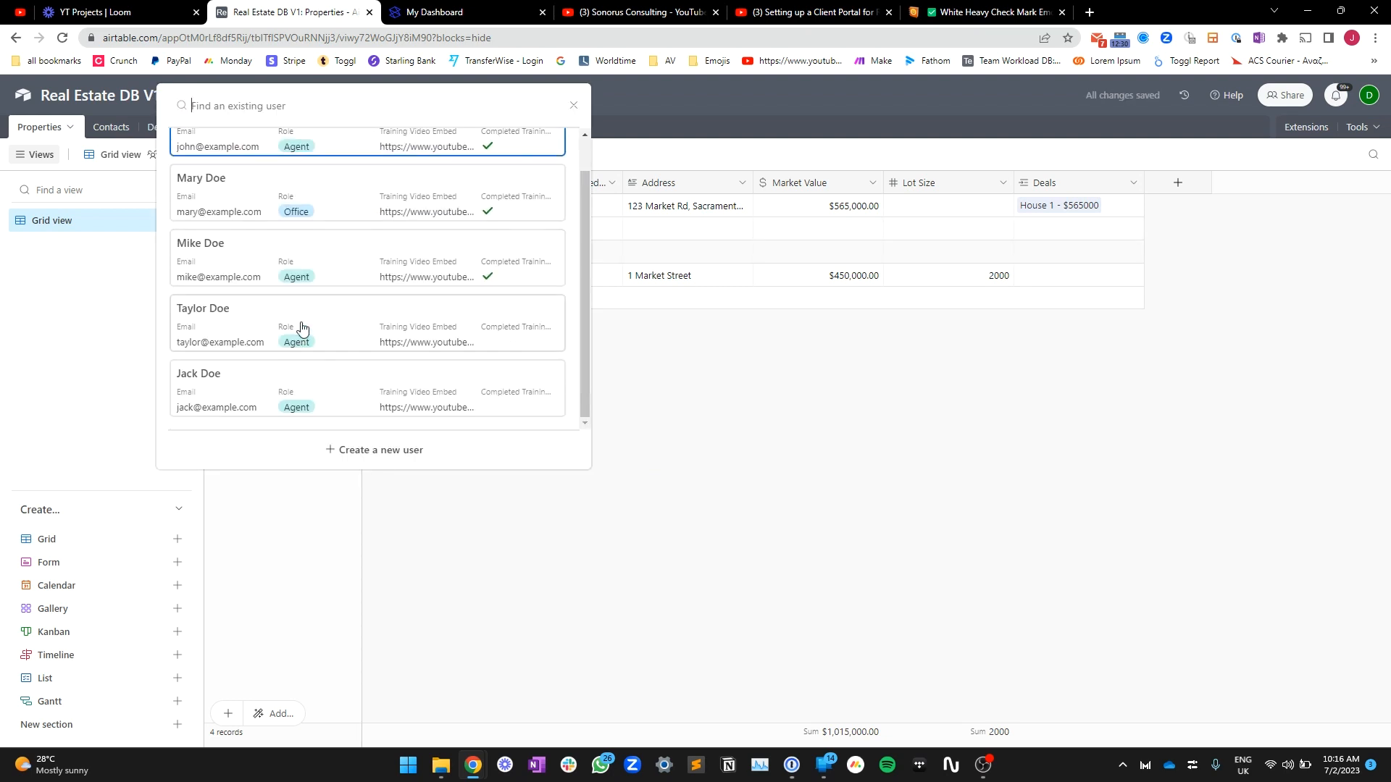
{"action": "left_click", "coordinate": [302, 321]}
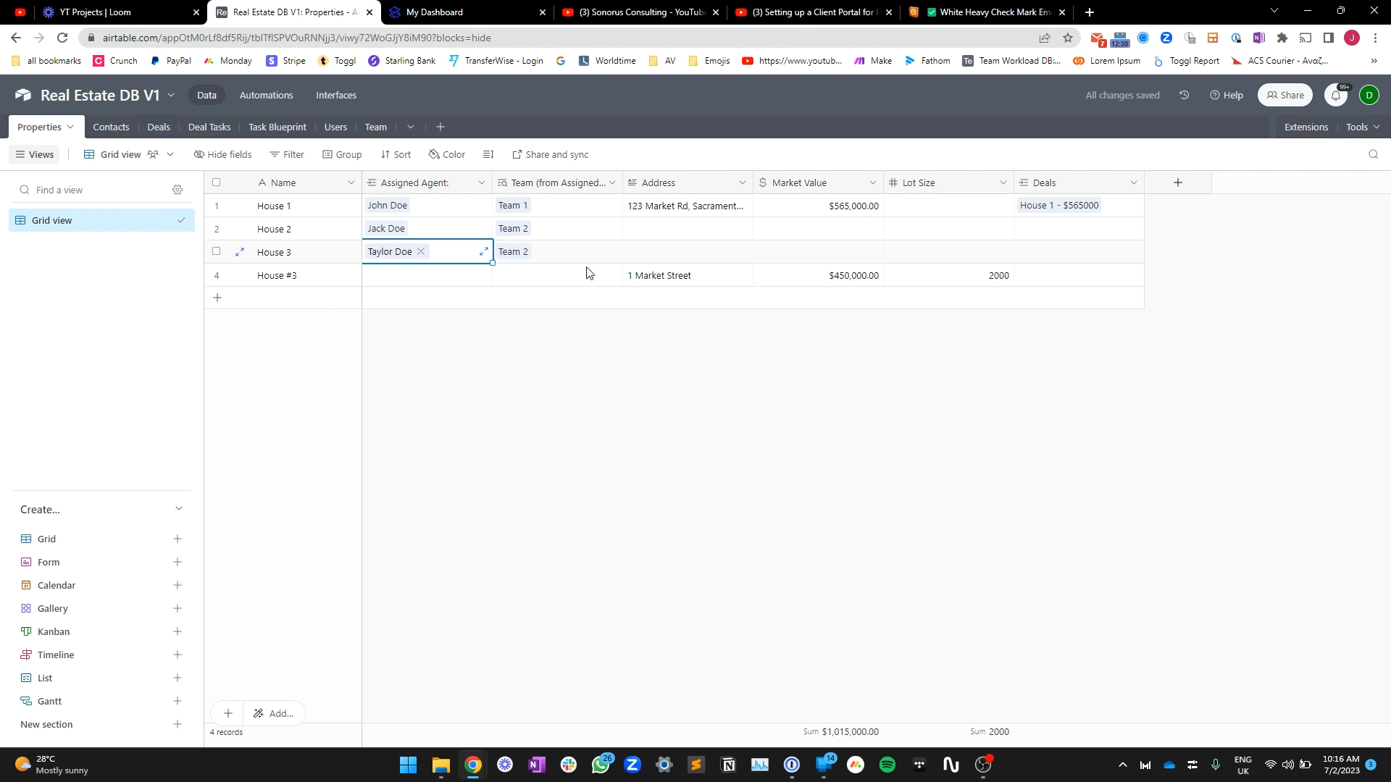
{"action": "left_click", "coordinate": [655, 473]}
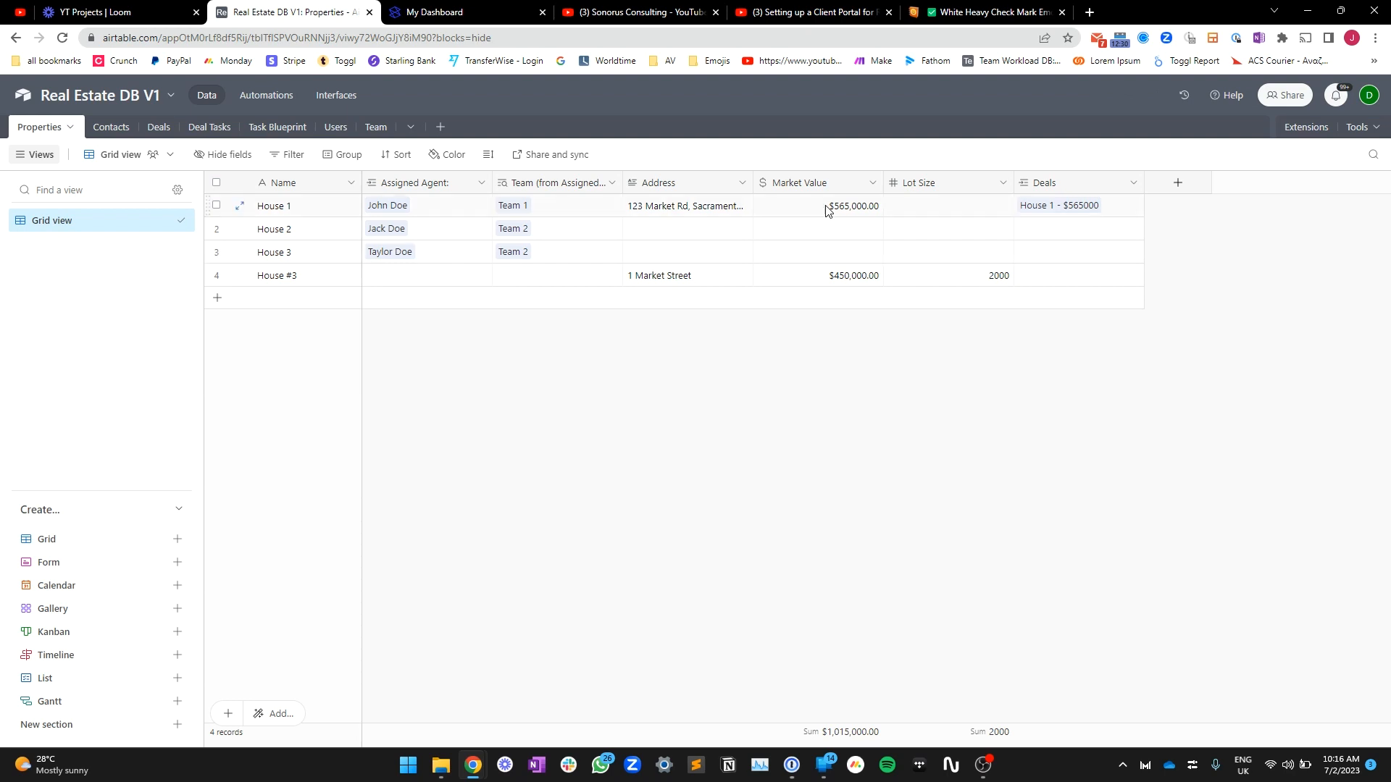
Step: Return to Stacker, exit the preview, and sync the Airtable data to check the team assignments in the Properties table
{"action": "key", "text": "ctrl+Tab"}
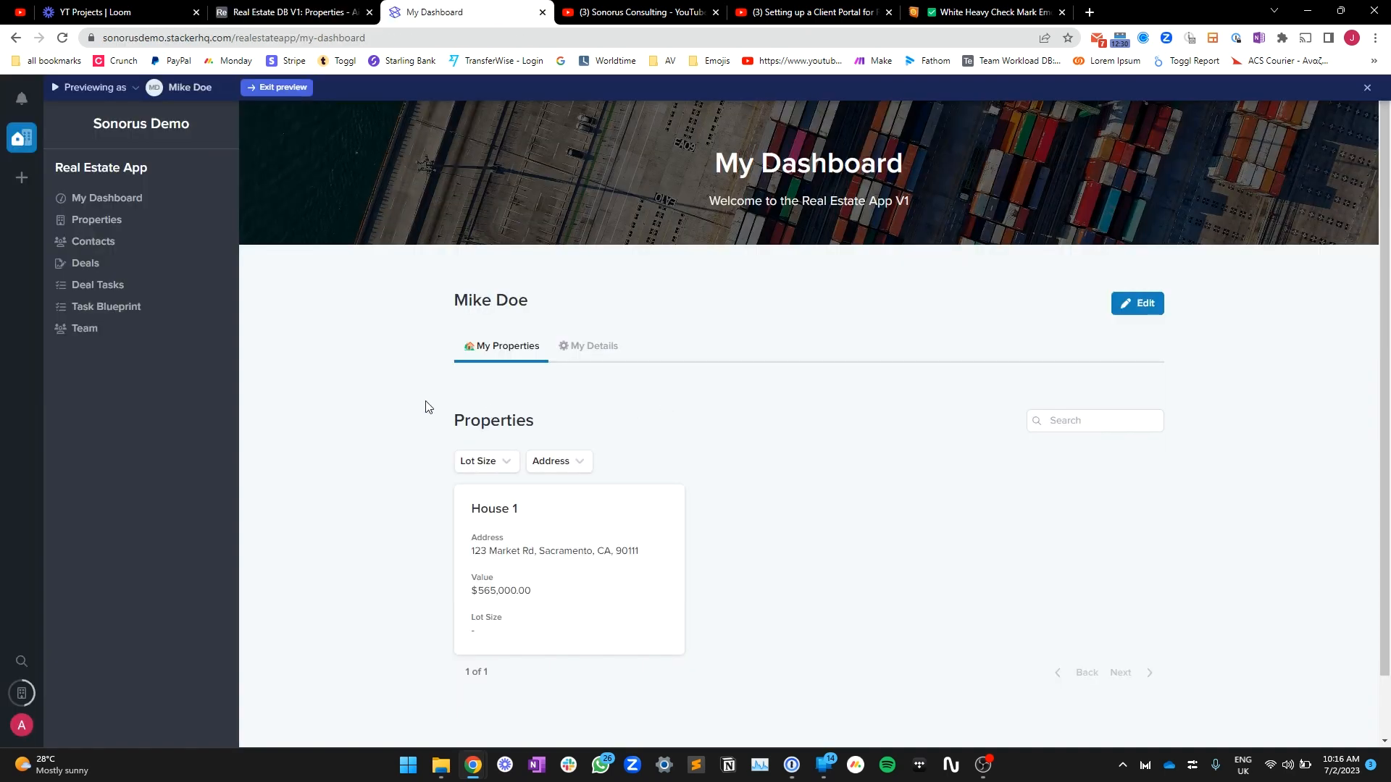
{"action": "left_click", "coordinate": [1367, 90]}
{"action": "left_click", "coordinate": [1367, 90]}
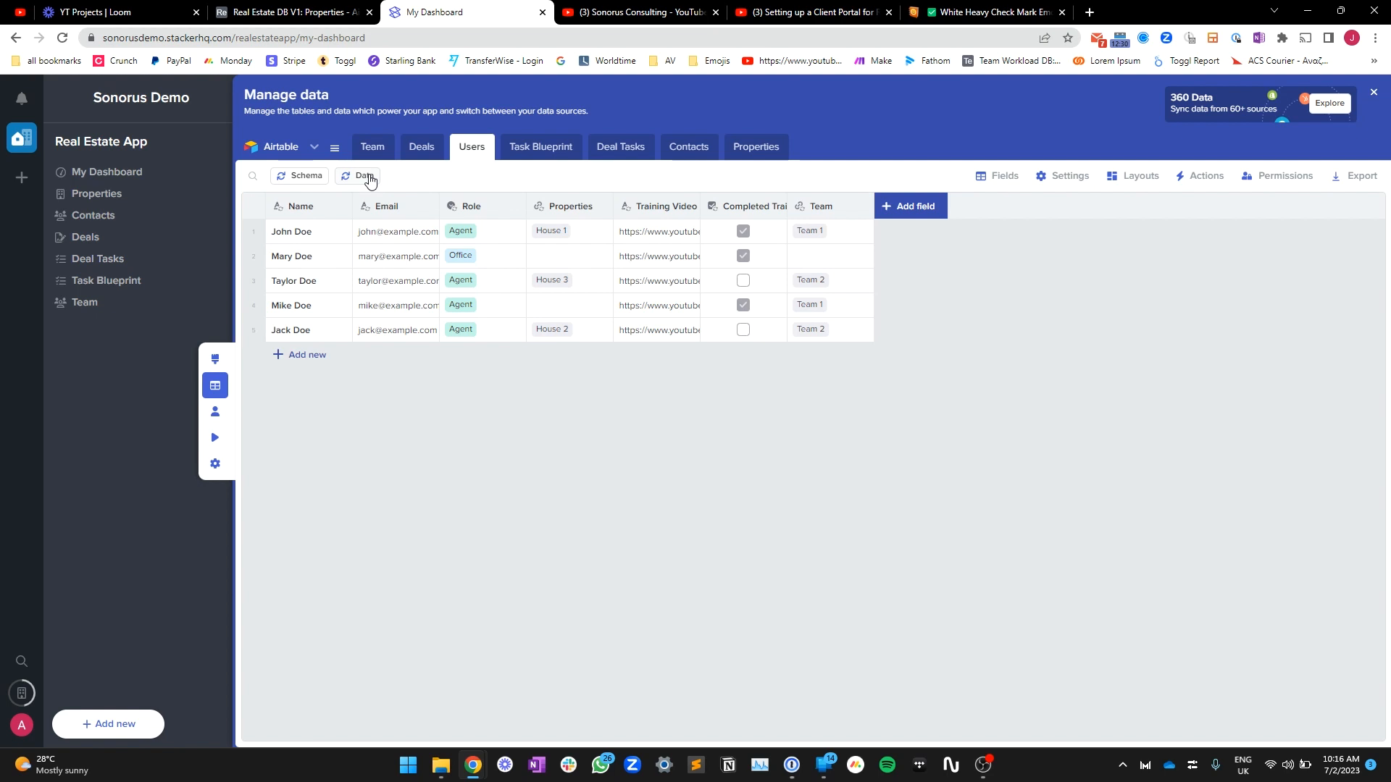
{"action": "left_click", "coordinate": [365, 176]}
{"action": "left_click", "coordinate": [768, 149]}
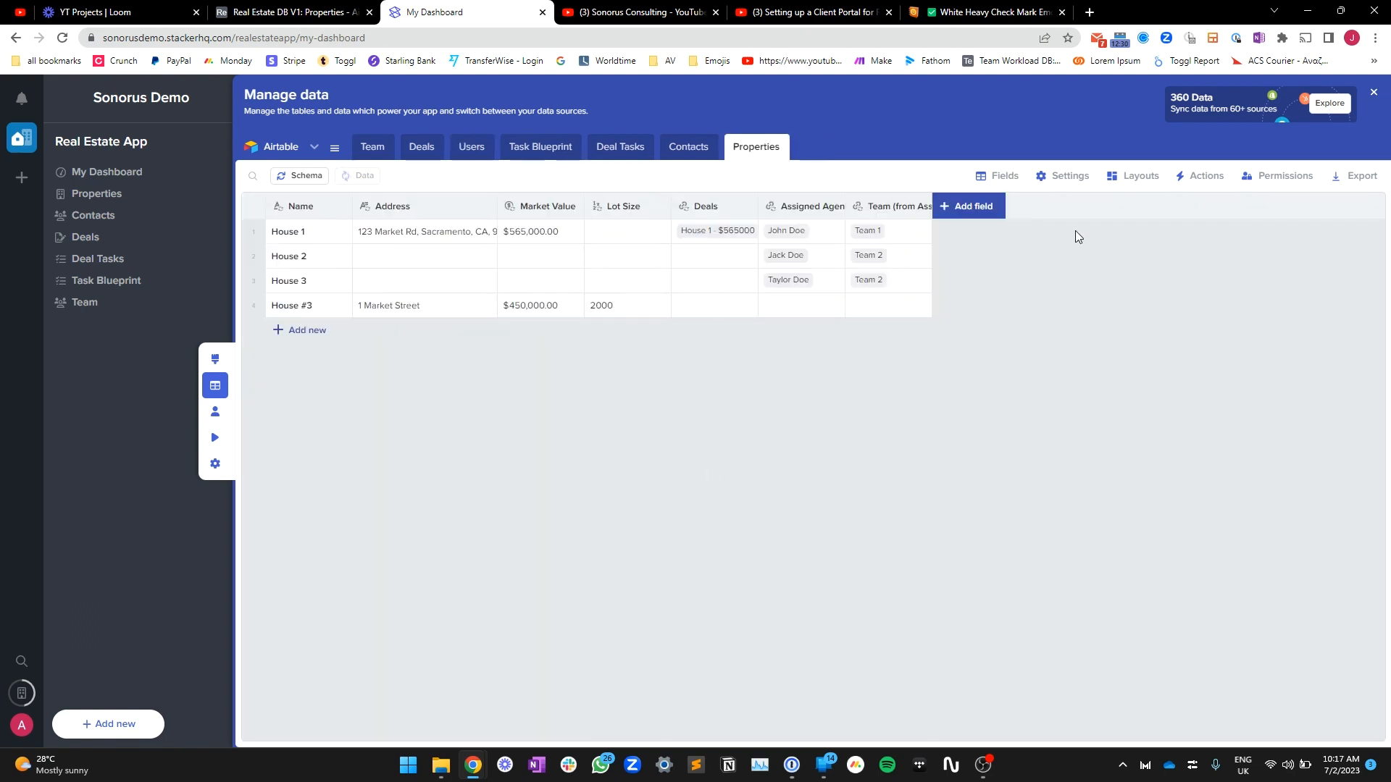
Step: Preview the portal as the last listed user, an Agent, and complete the training to reach the team's properties
{"action": "left_click", "coordinate": [1374, 97]}
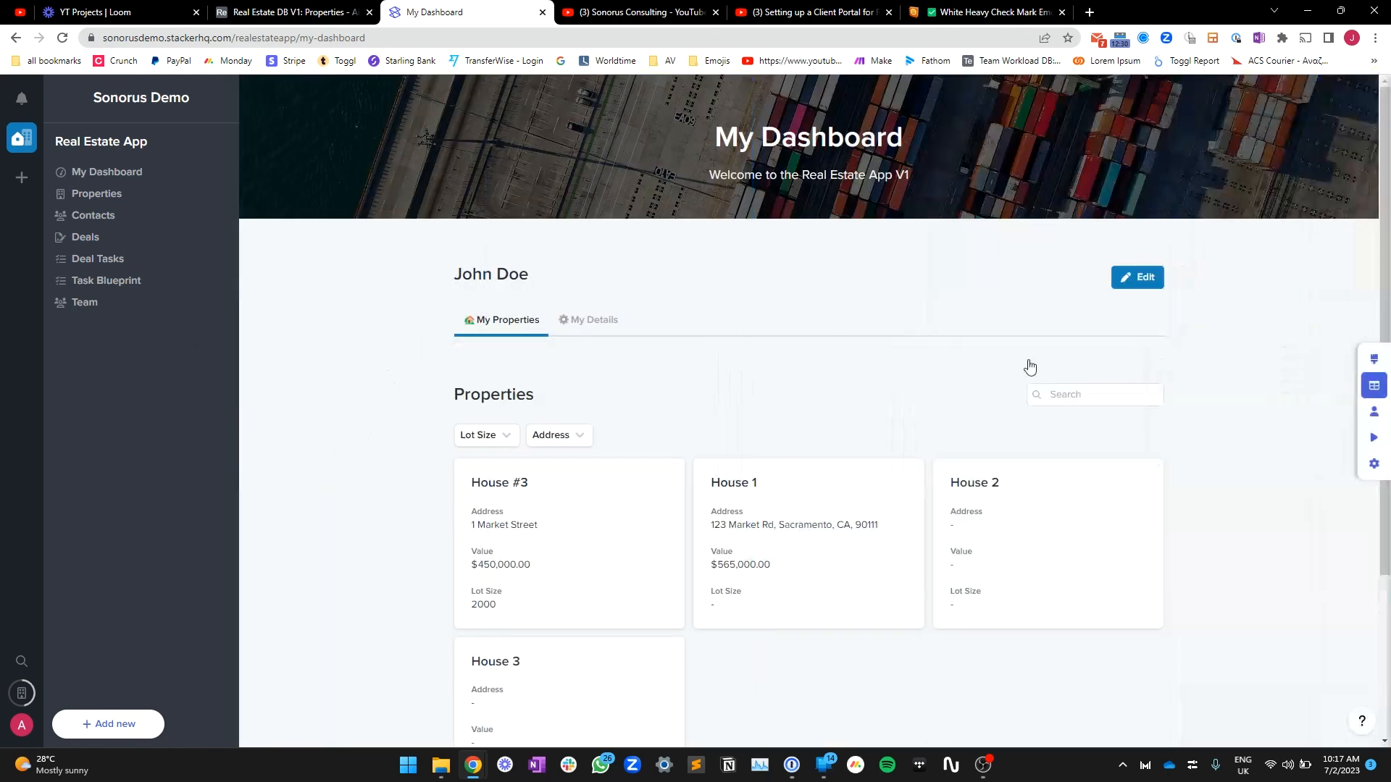
{"action": "left_click", "coordinate": [1371, 438]}
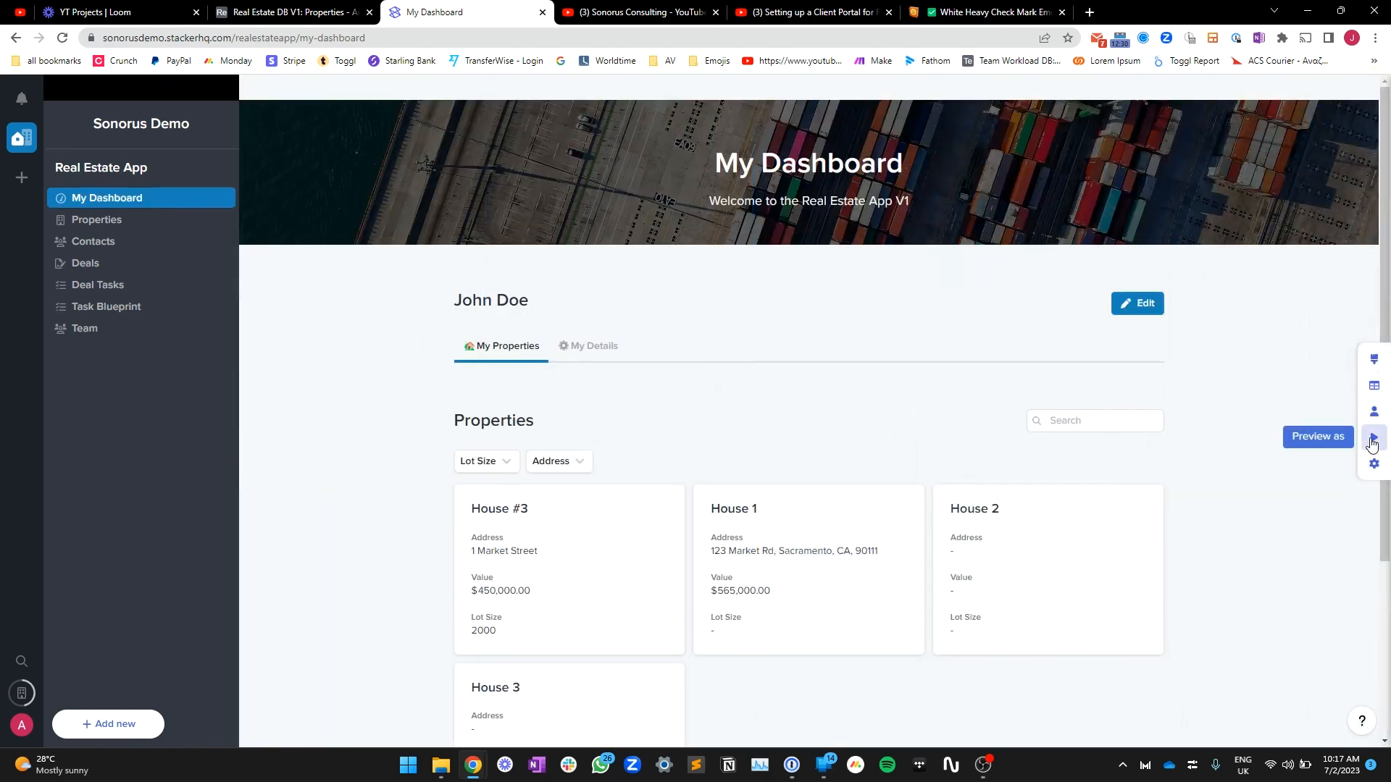
{"action": "left_click", "coordinate": [171, 94]}
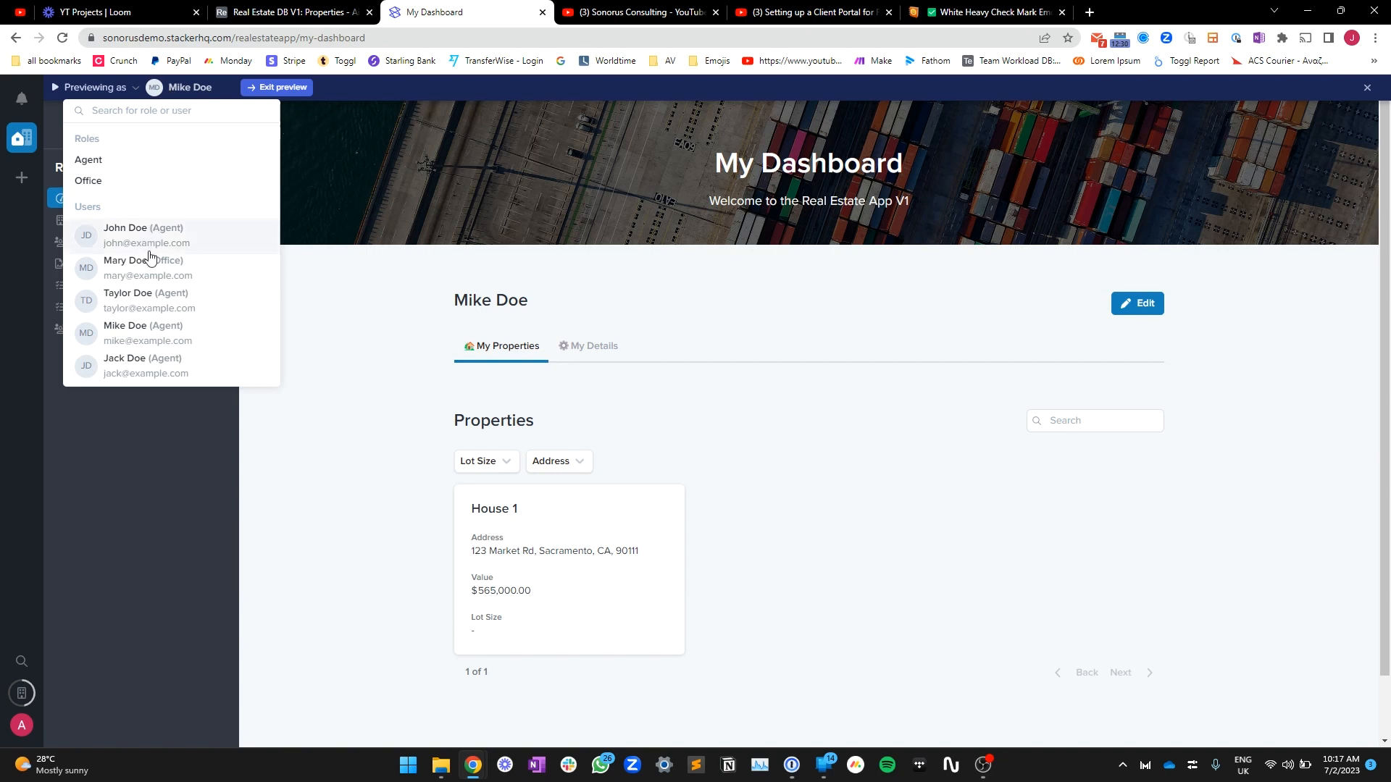
{"action": "left_click", "coordinate": [147, 366]}
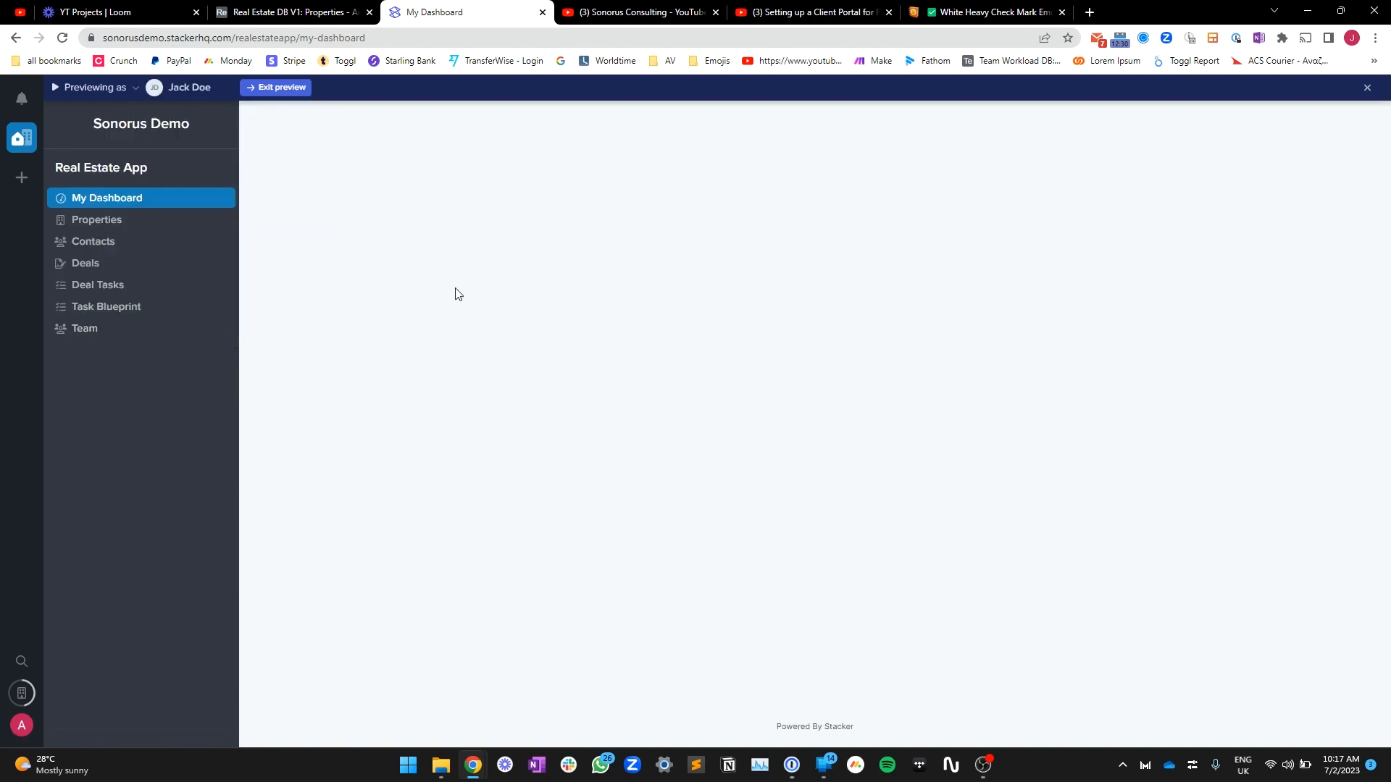
{"action": "left_click", "coordinate": [1144, 305]}
{"action": "left_click", "coordinate": [852, 465]}
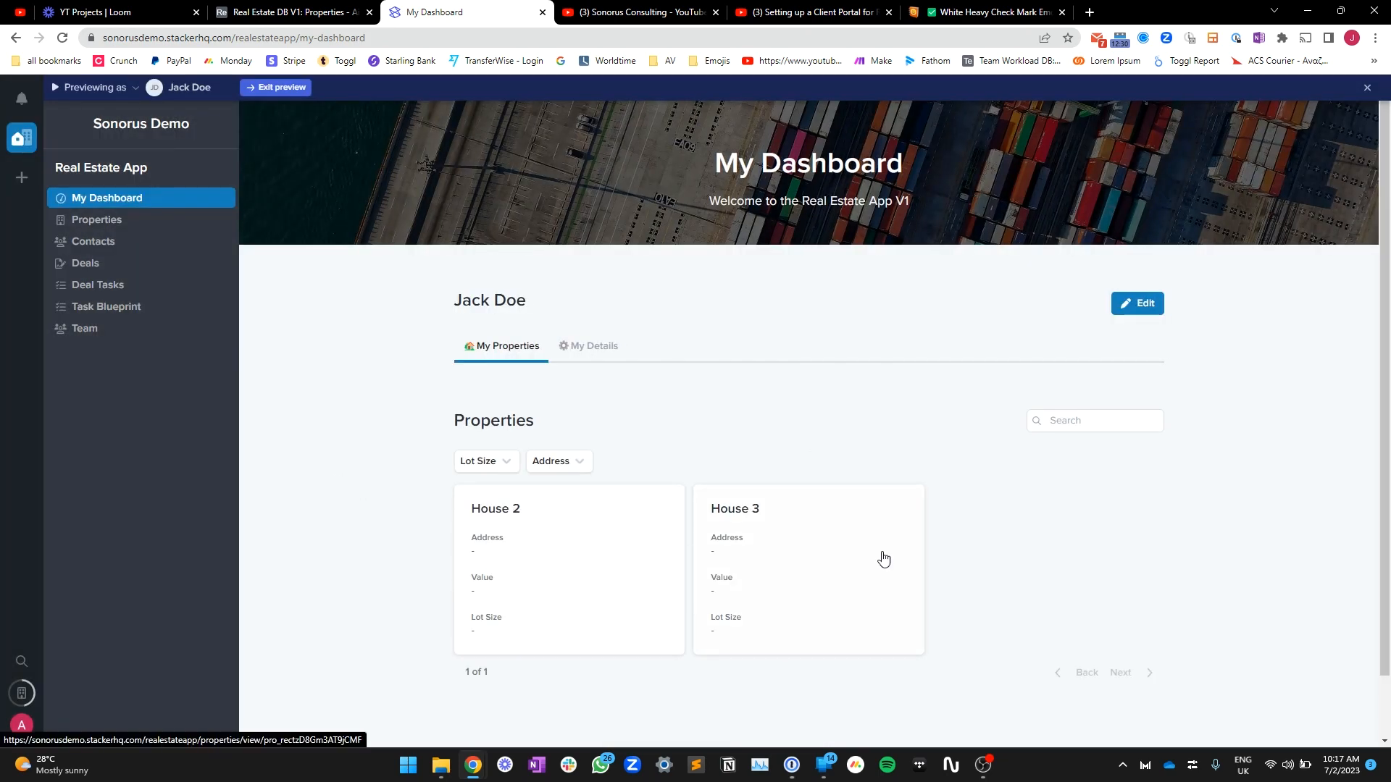
Step: Switch the preview to the third listed user, an Agent, and mark that user's training as complete
{"action": "left_click", "coordinate": [189, 88]}
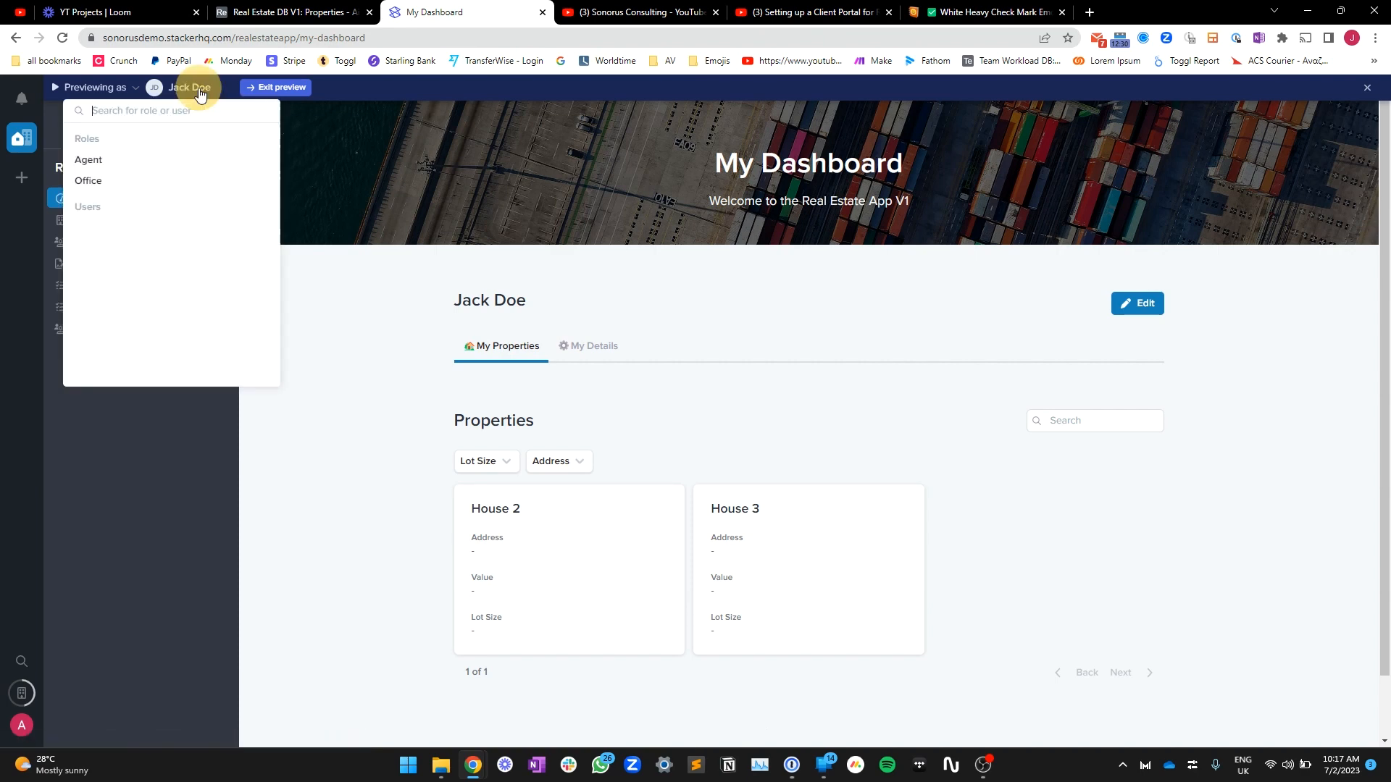
{"action": "left_click", "coordinate": [161, 296]}
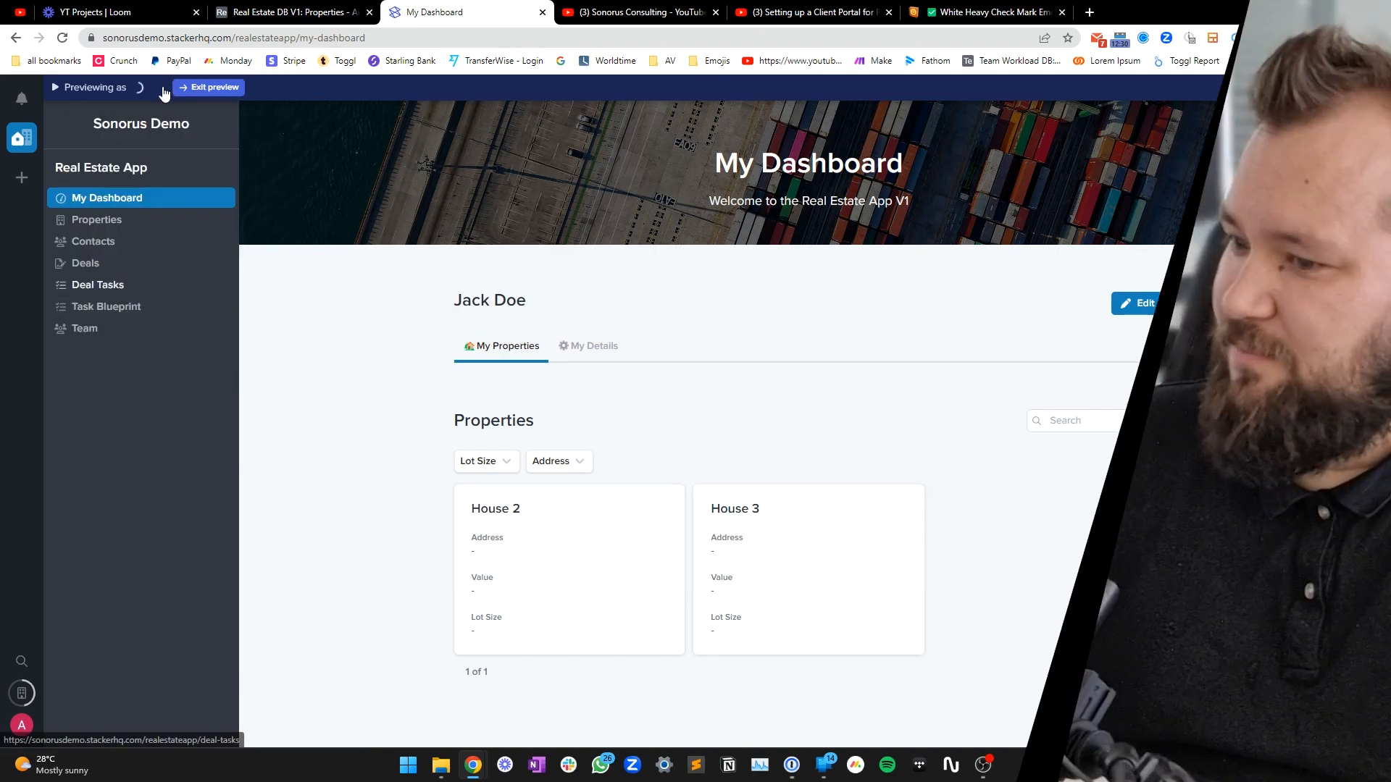
{"action": "left_click", "coordinate": [1125, 302]}
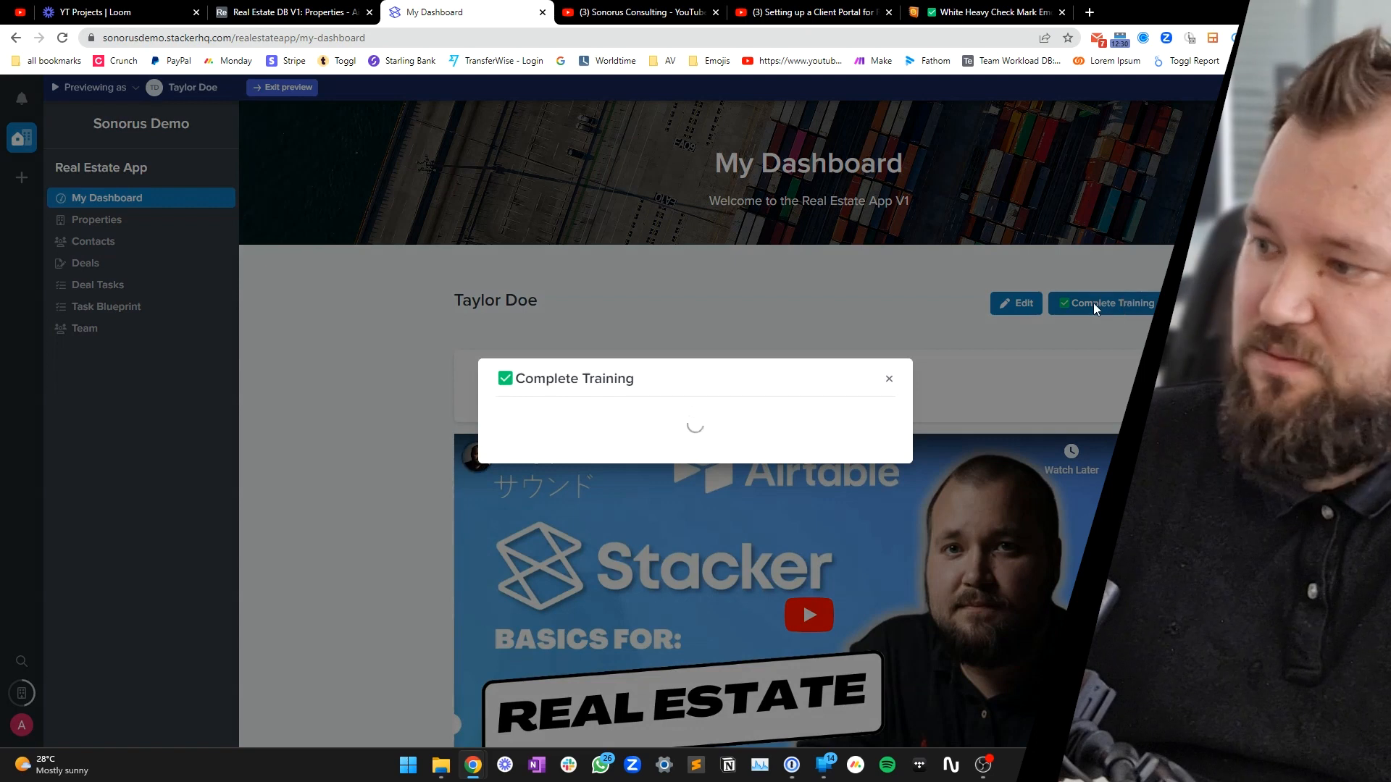
{"action": "left_click", "coordinate": [862, 458]}
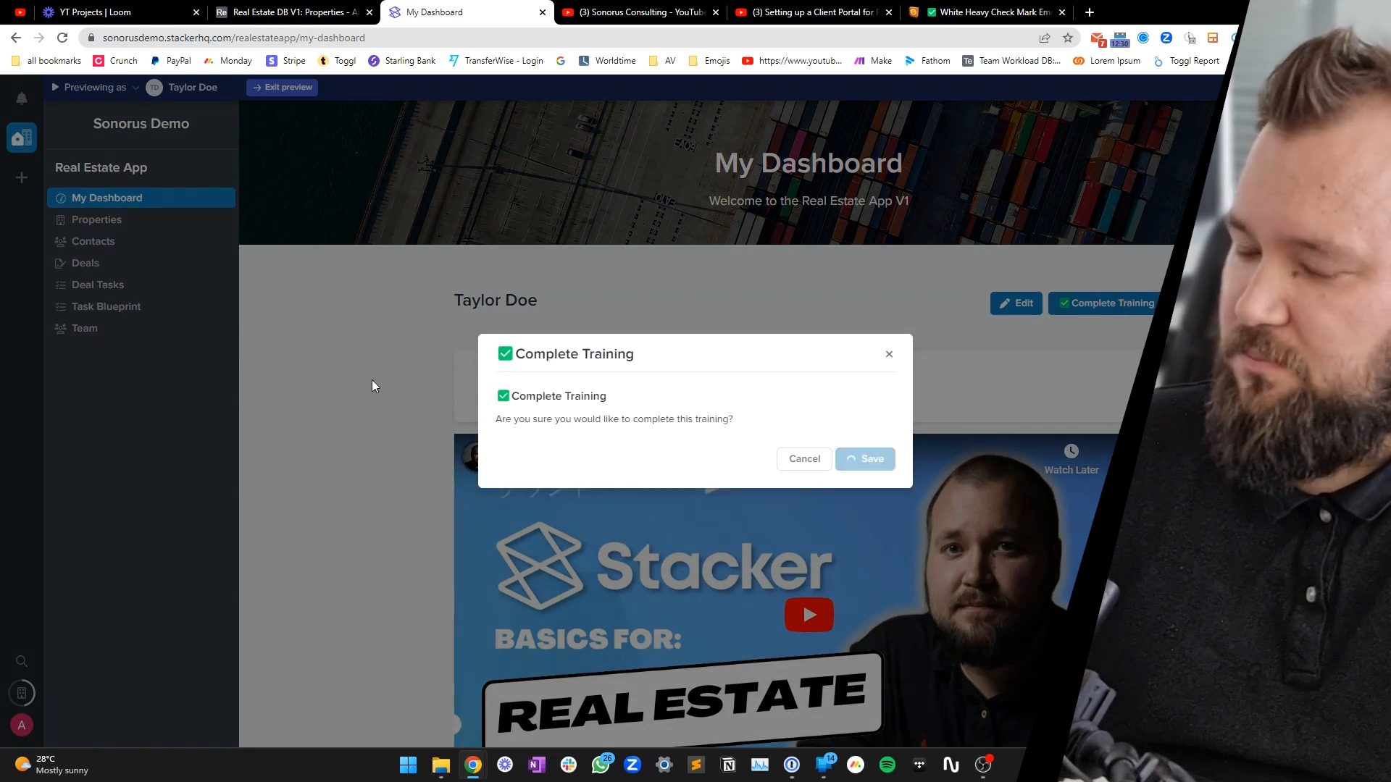